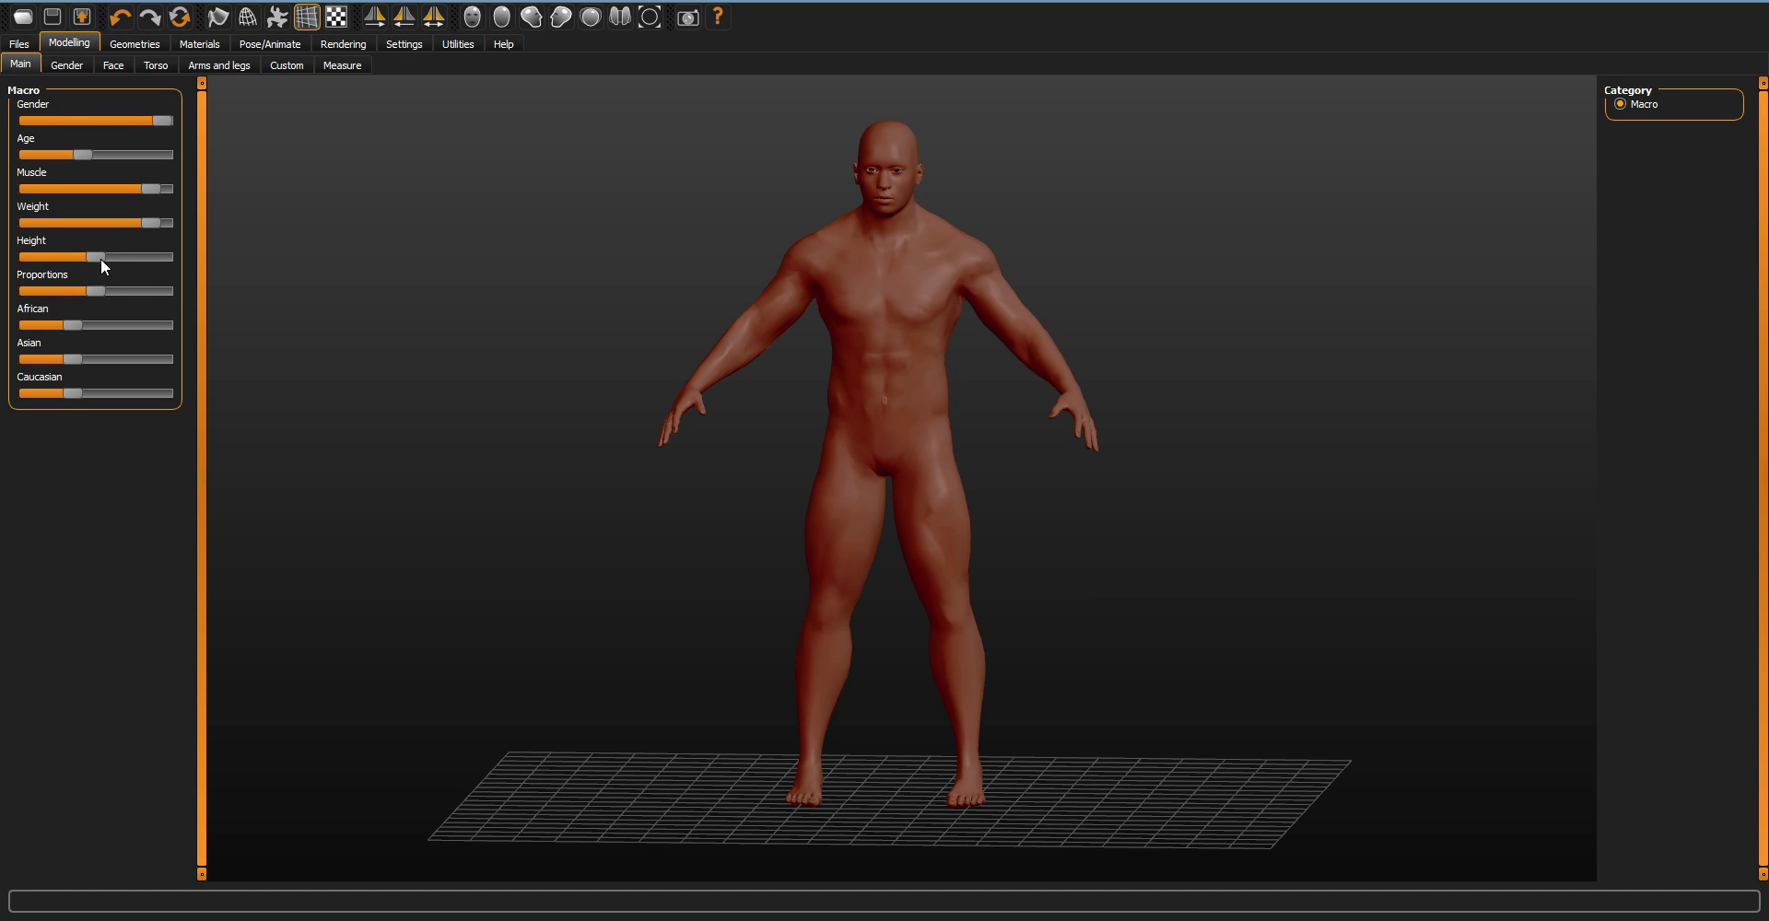
# Shorten the MakeHuman figure with the Height slider and display it as a wireframe
pyautogui.moveTo(101, 258); pyautogui.dragTo(135, 290)
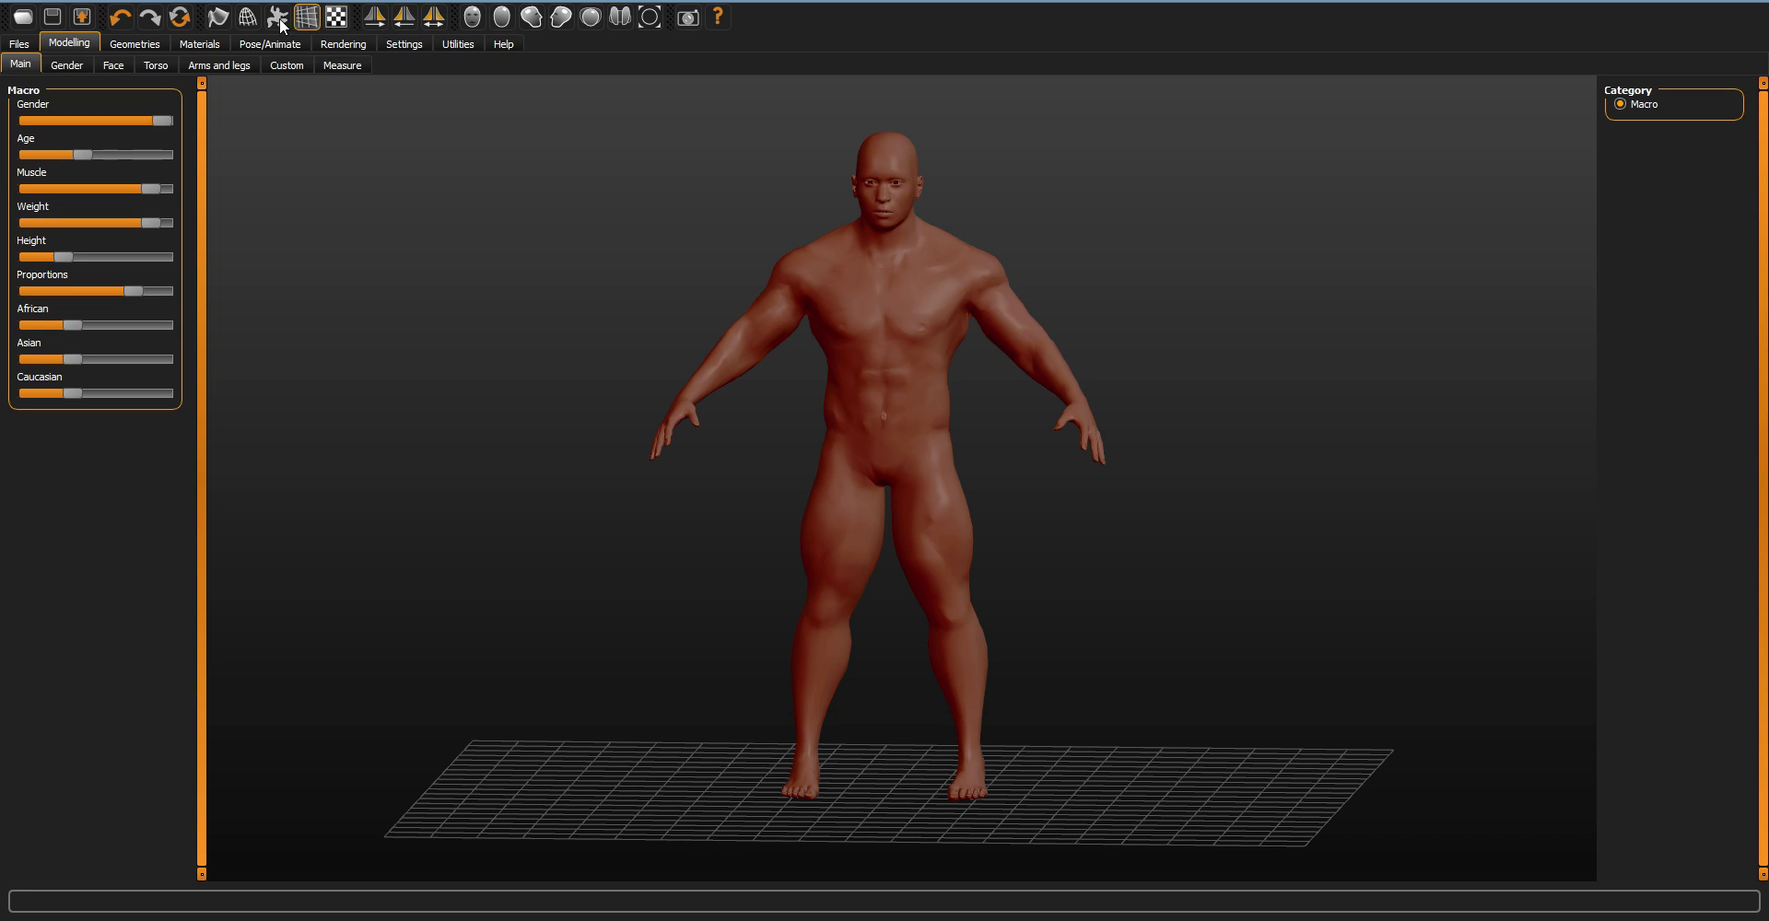
pyautogui.click(247, 17)
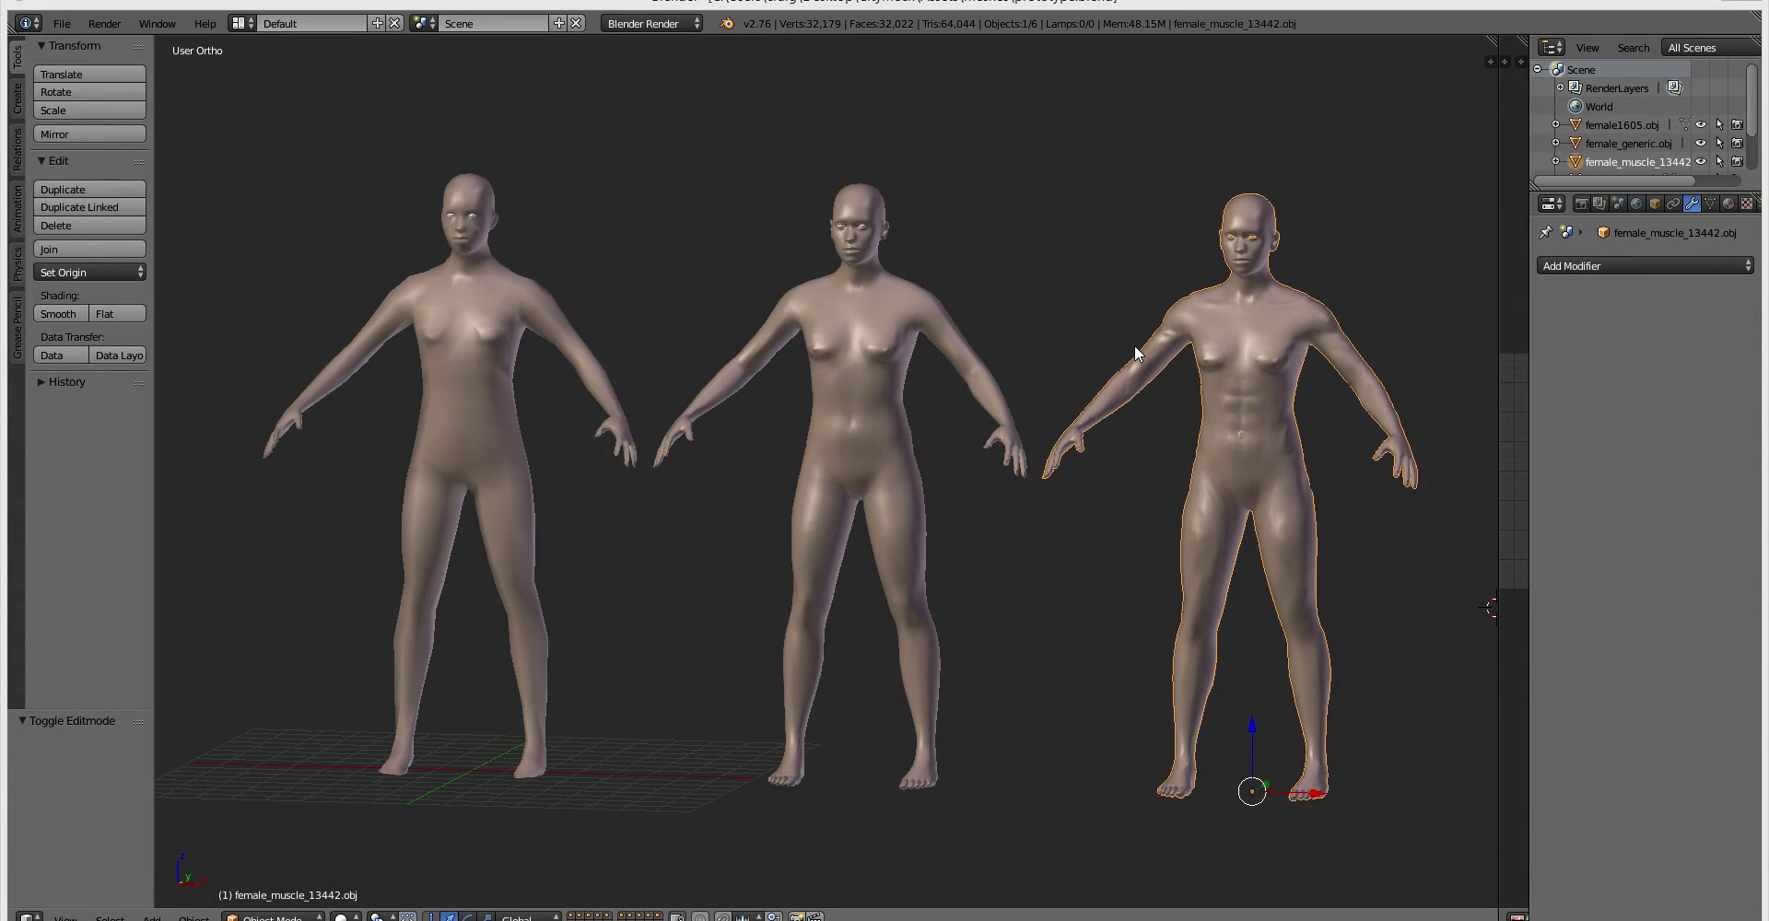
# Select the middle, right muscular and left female1605 models in turn, then park the 3D cursor in empty space
pyautogui.click(894, 314)
pyautogui.rightClick(894, 313)
pyautogui.rightClick(1244, 349)
pyautogui.rightClick(487, 341)
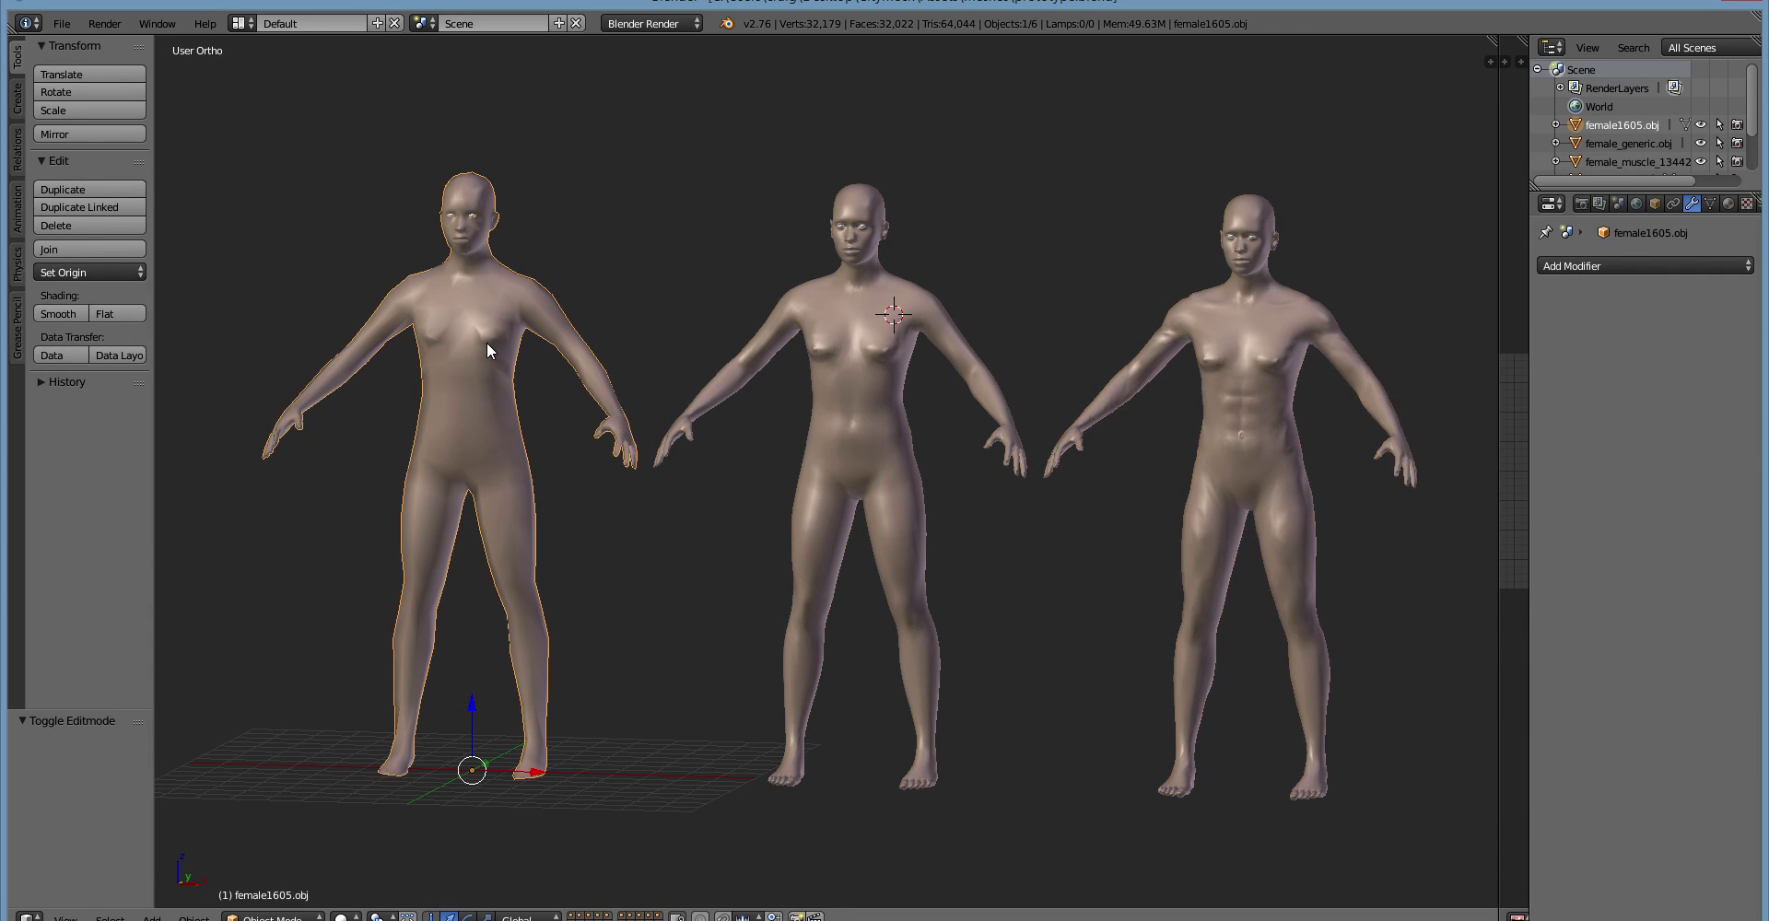
pyautogui.click(1096, 189)
# Put female_generic into Edit Mode and merge the UV editor area into the 3D view
pyautogui.rightClick(904, 410)
pyautogui.press('Tab')
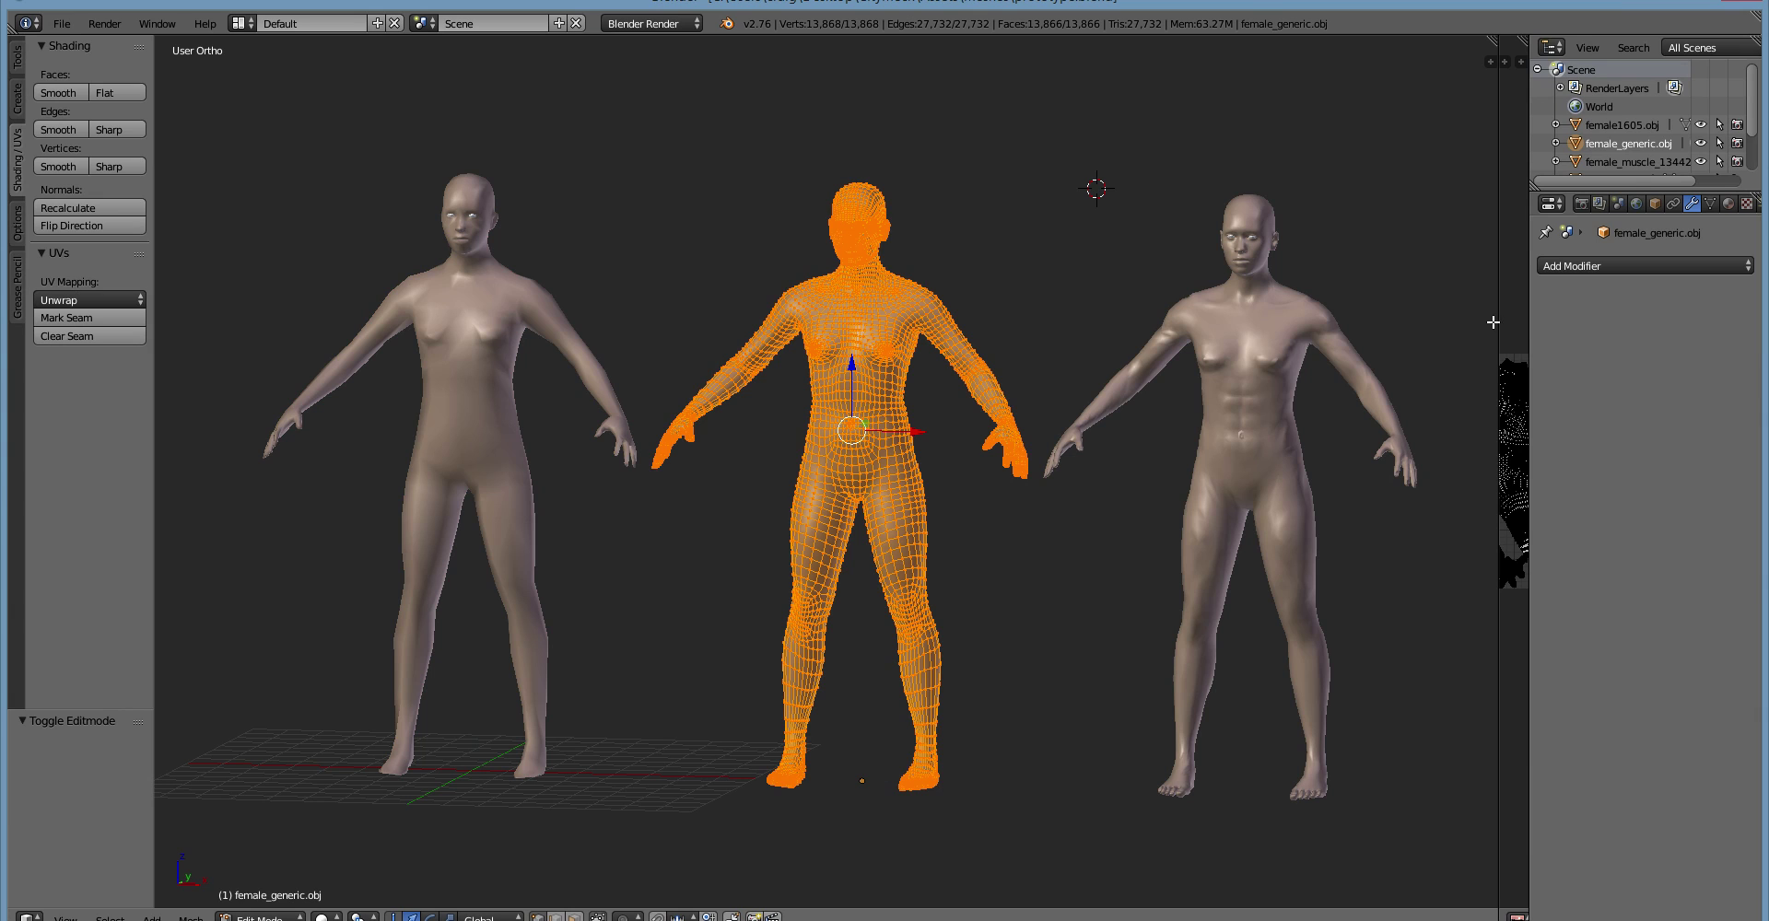
pyautogui.moveTo(1493, 321); pyautogui.dragTo(1066, 323)
pyautogui.rightClick(1069, 293)
pyautogui.click(1068, 281)
pyautogui.click(1101, 287)
# Frame the wireframe body from above, then deselect the whole mesh to reveal its edges
pyautogui.scroll(3, 1018, 550)
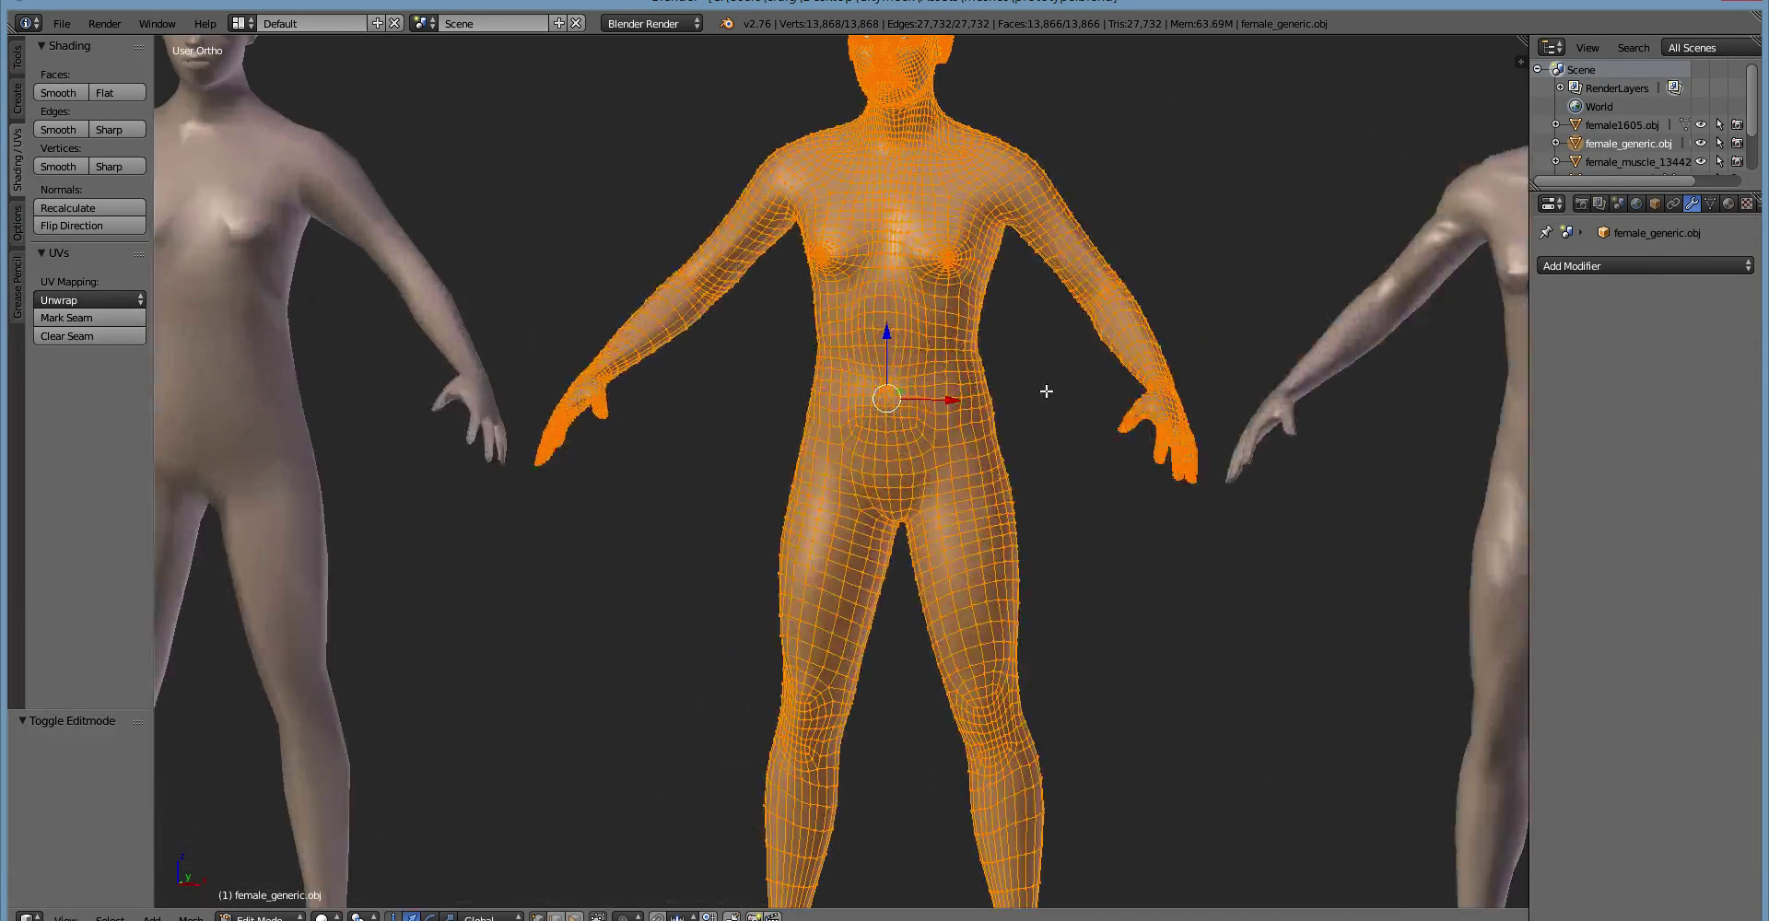
pyautogui.keyDown('shift'); pyautogui.moveTo(1046, 387); pyautogui.dragTo(968, 624, button='middle'); pyautogui.keyUp('shift')
pyautogui.scroll(1, 969, 630)
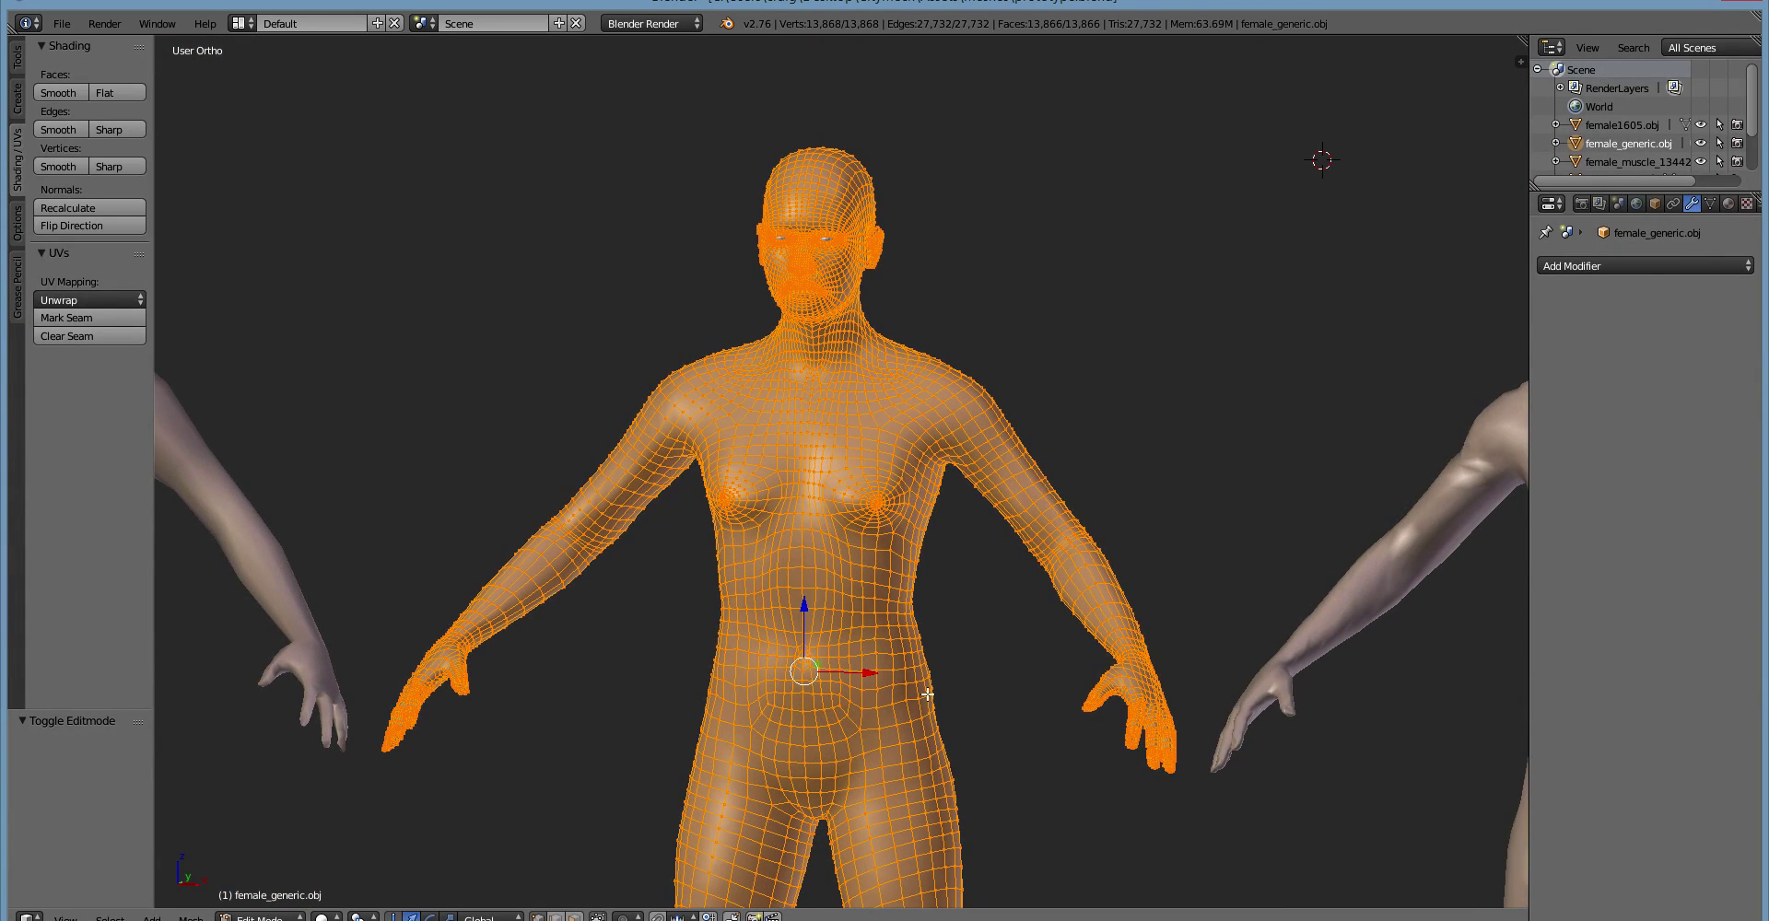
pyautogui.moveTo(1011, 727); pyautogui.dragTo(924, 565, button='middle')
pyautogui.press('a')
pyautogui.press('a')
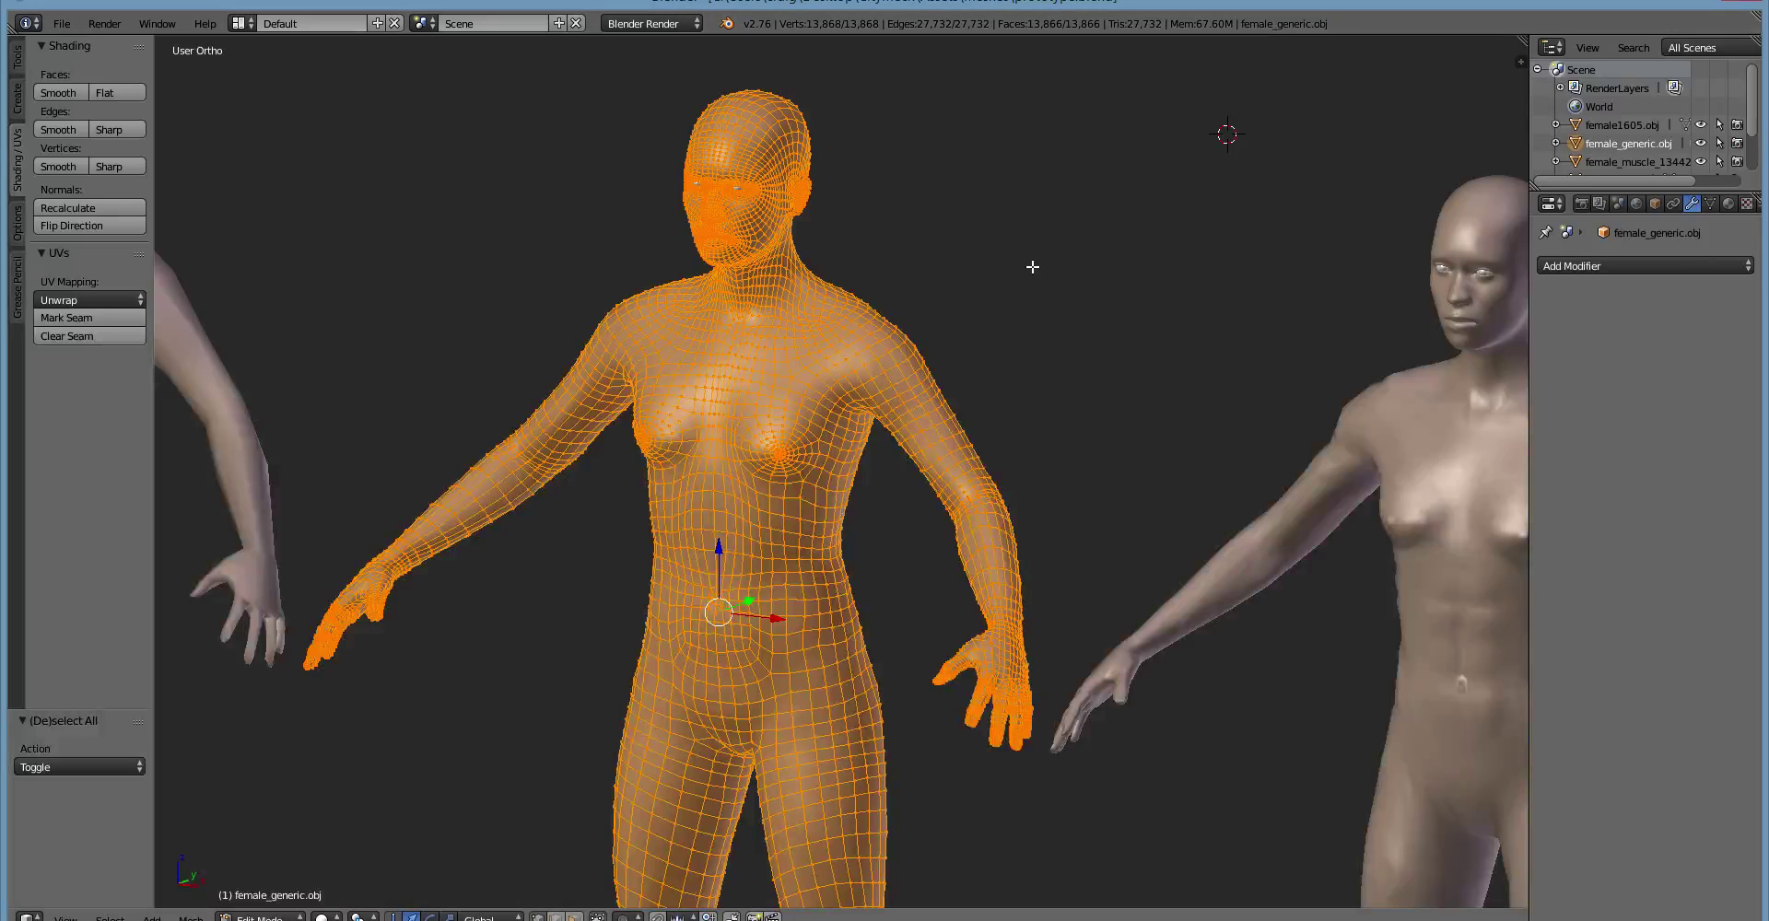
pyautogui.press('a')
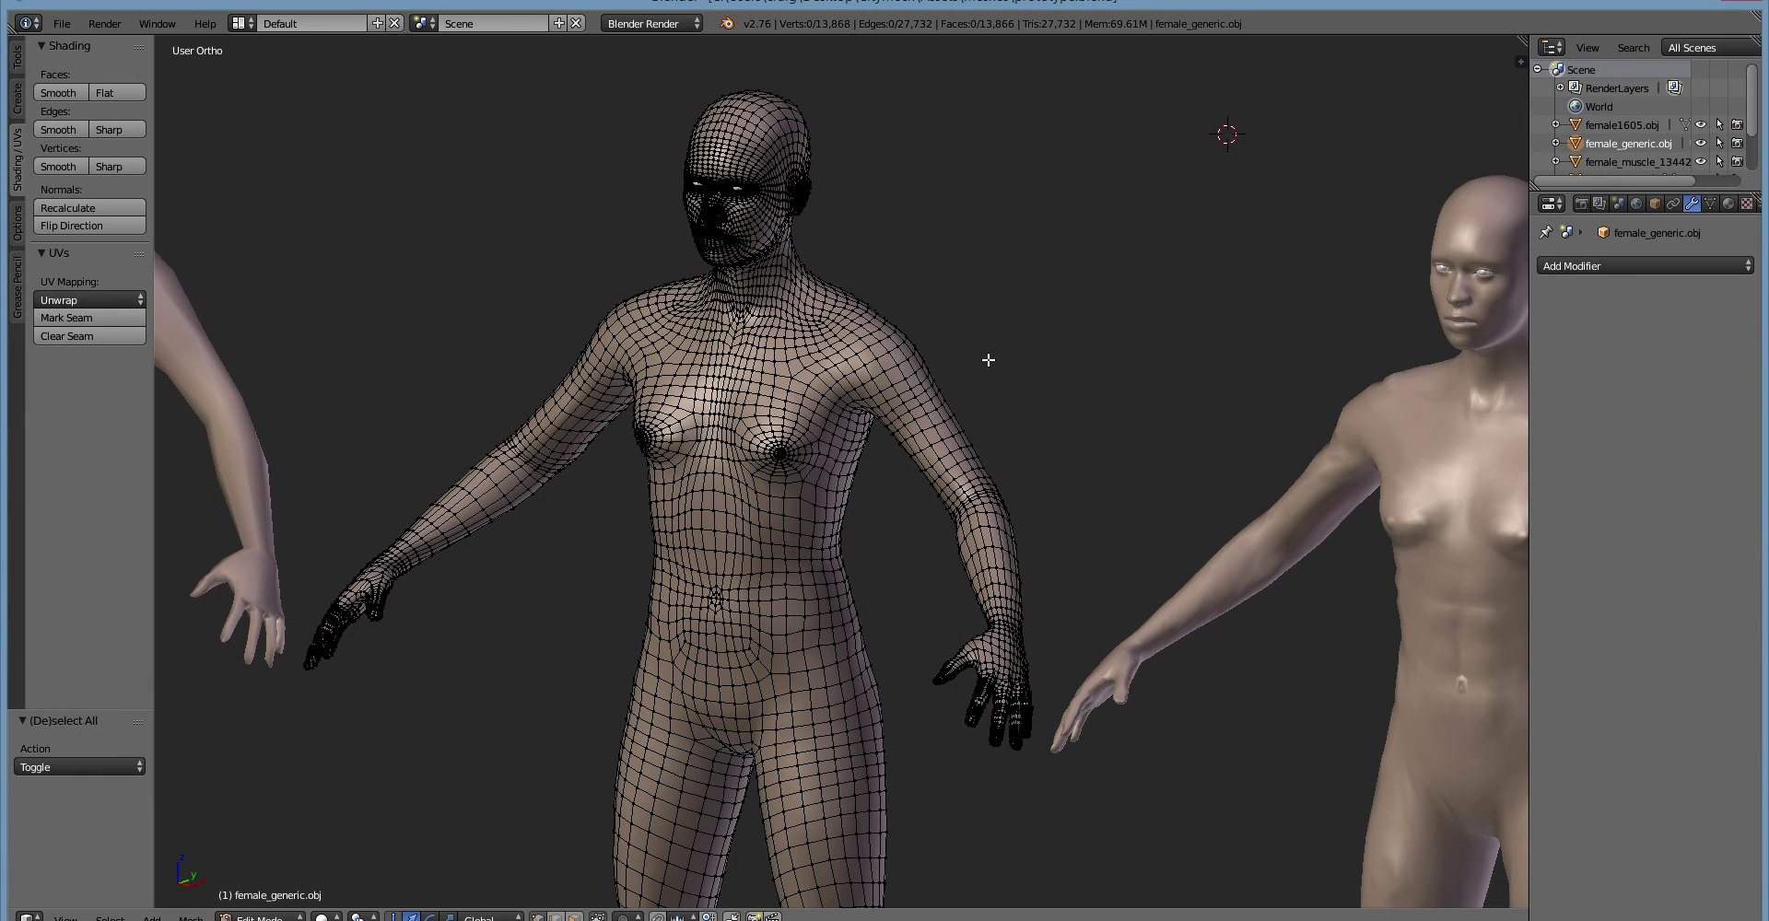
pyautogui.scroll(2, 989, 361)
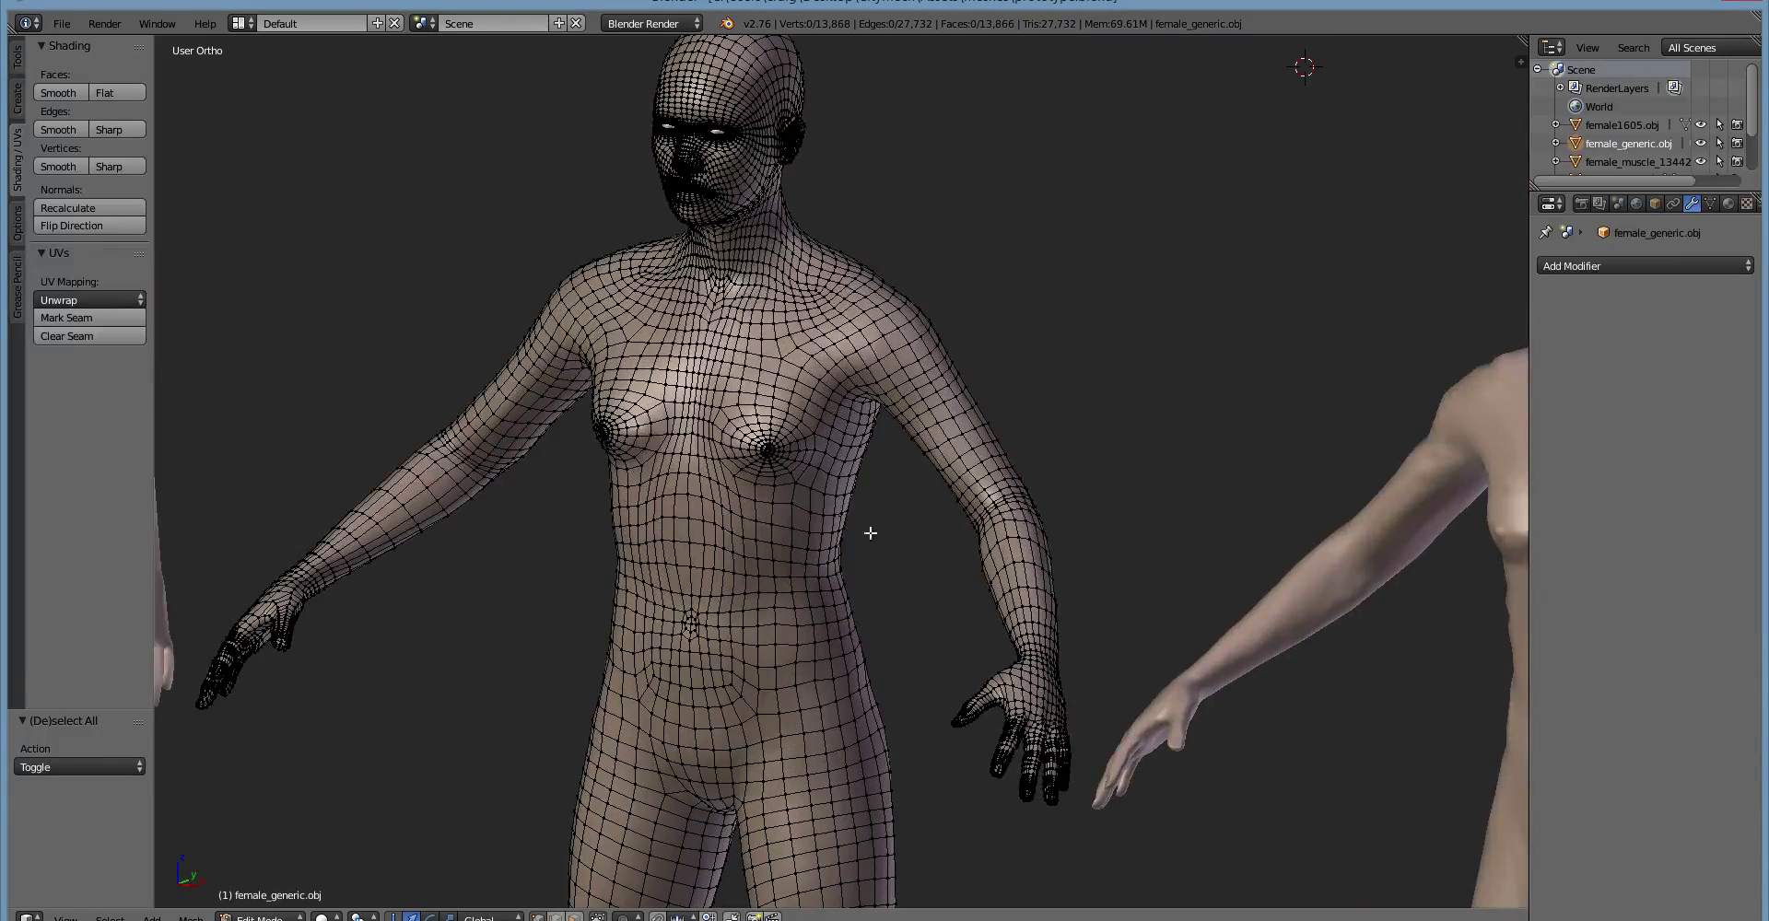
pyautogui.moveTo(885, 549); pyautogui.dragTo(941, 560, button='middle')
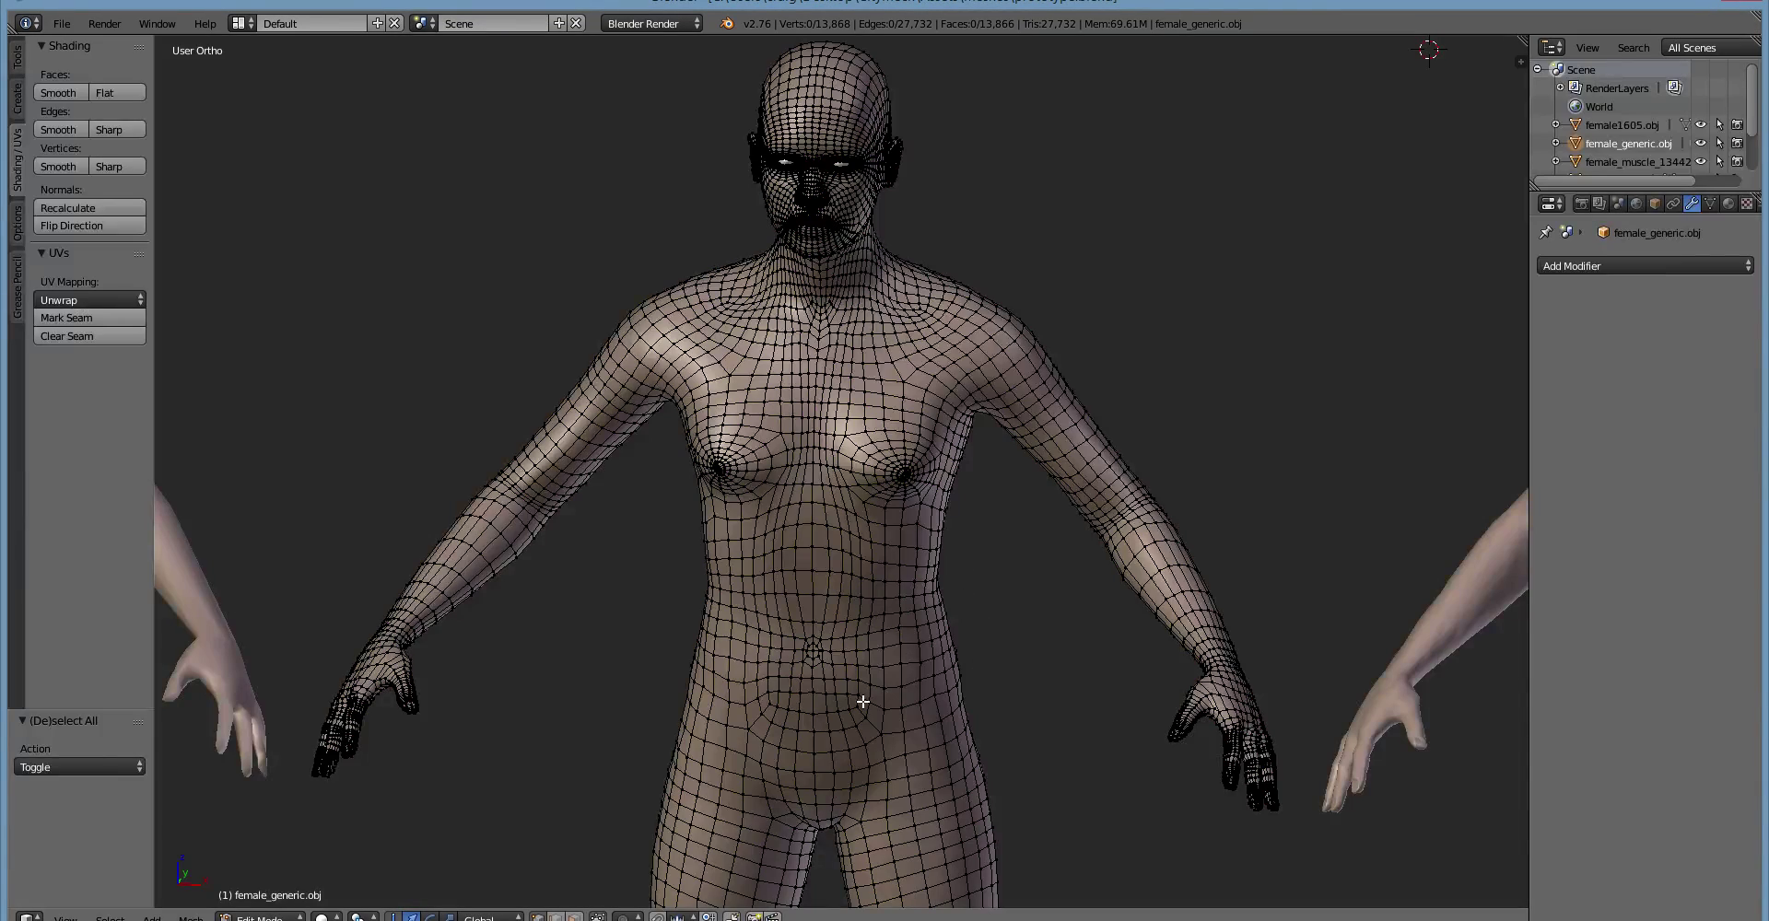
pyautogui.scroll(3, 875, 485)
pyautogui.scroll(-2, 811, 189)
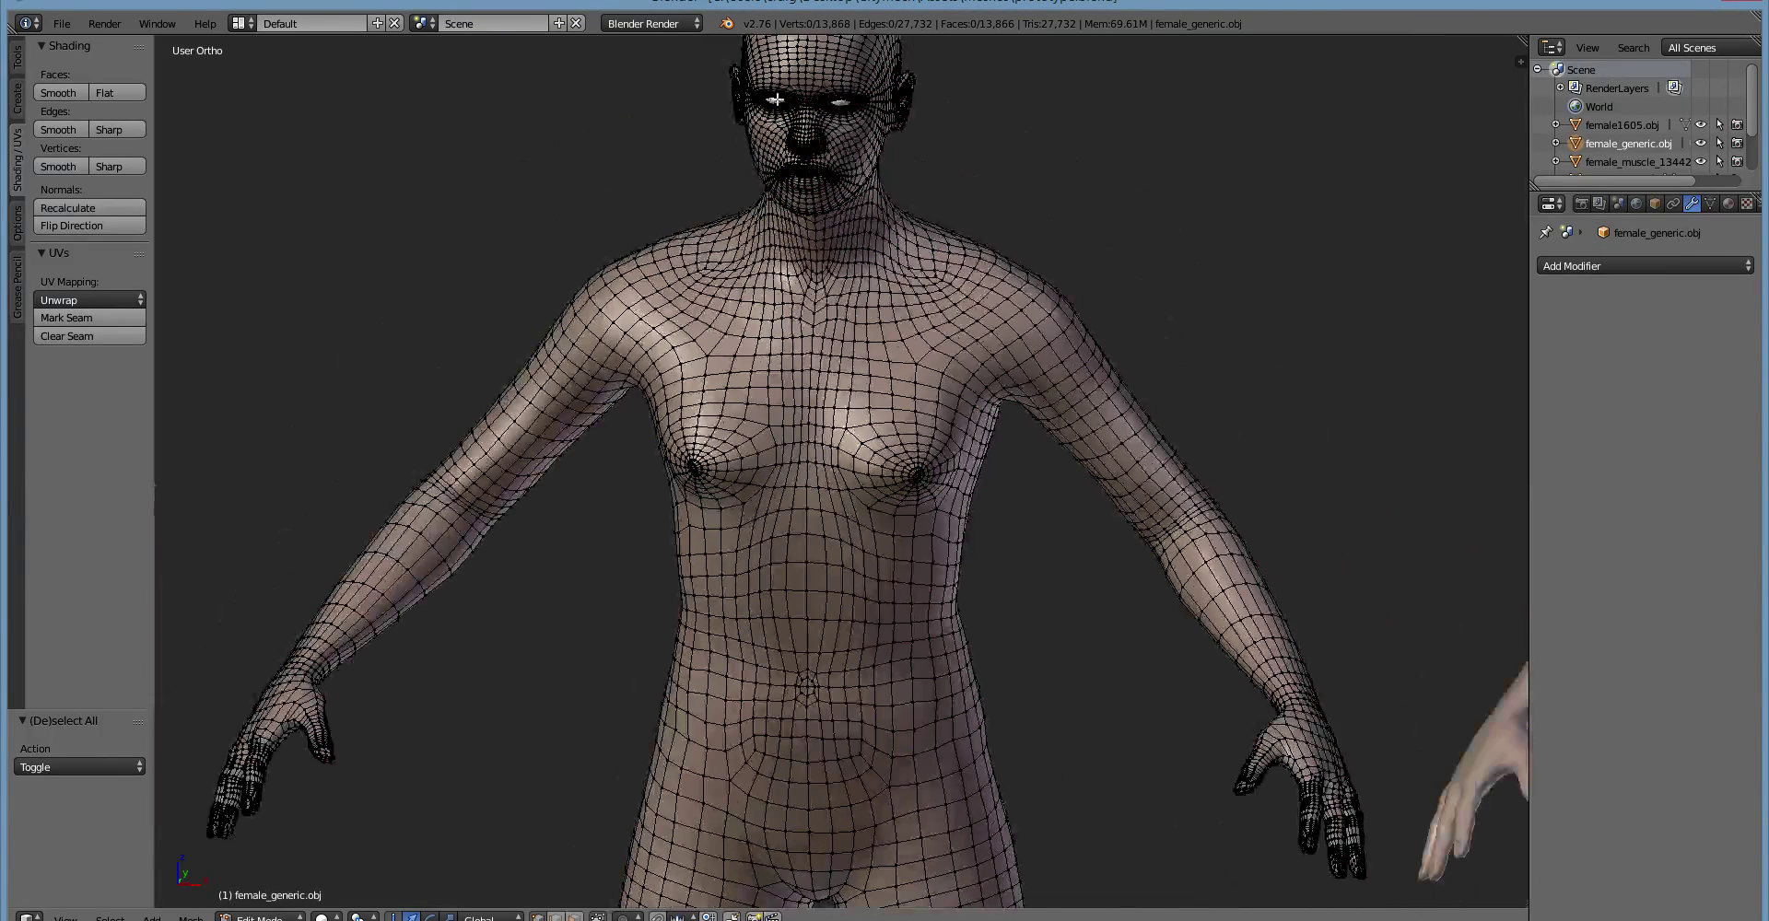
pyautogui.keyDown('shift'); pyautogui.moveTo(971, 569); pyautogui.dragTo(742, 367, button='middle'); pyautogui.keyUp('shift')
pyautogui.scroll(1, 1060, 590)
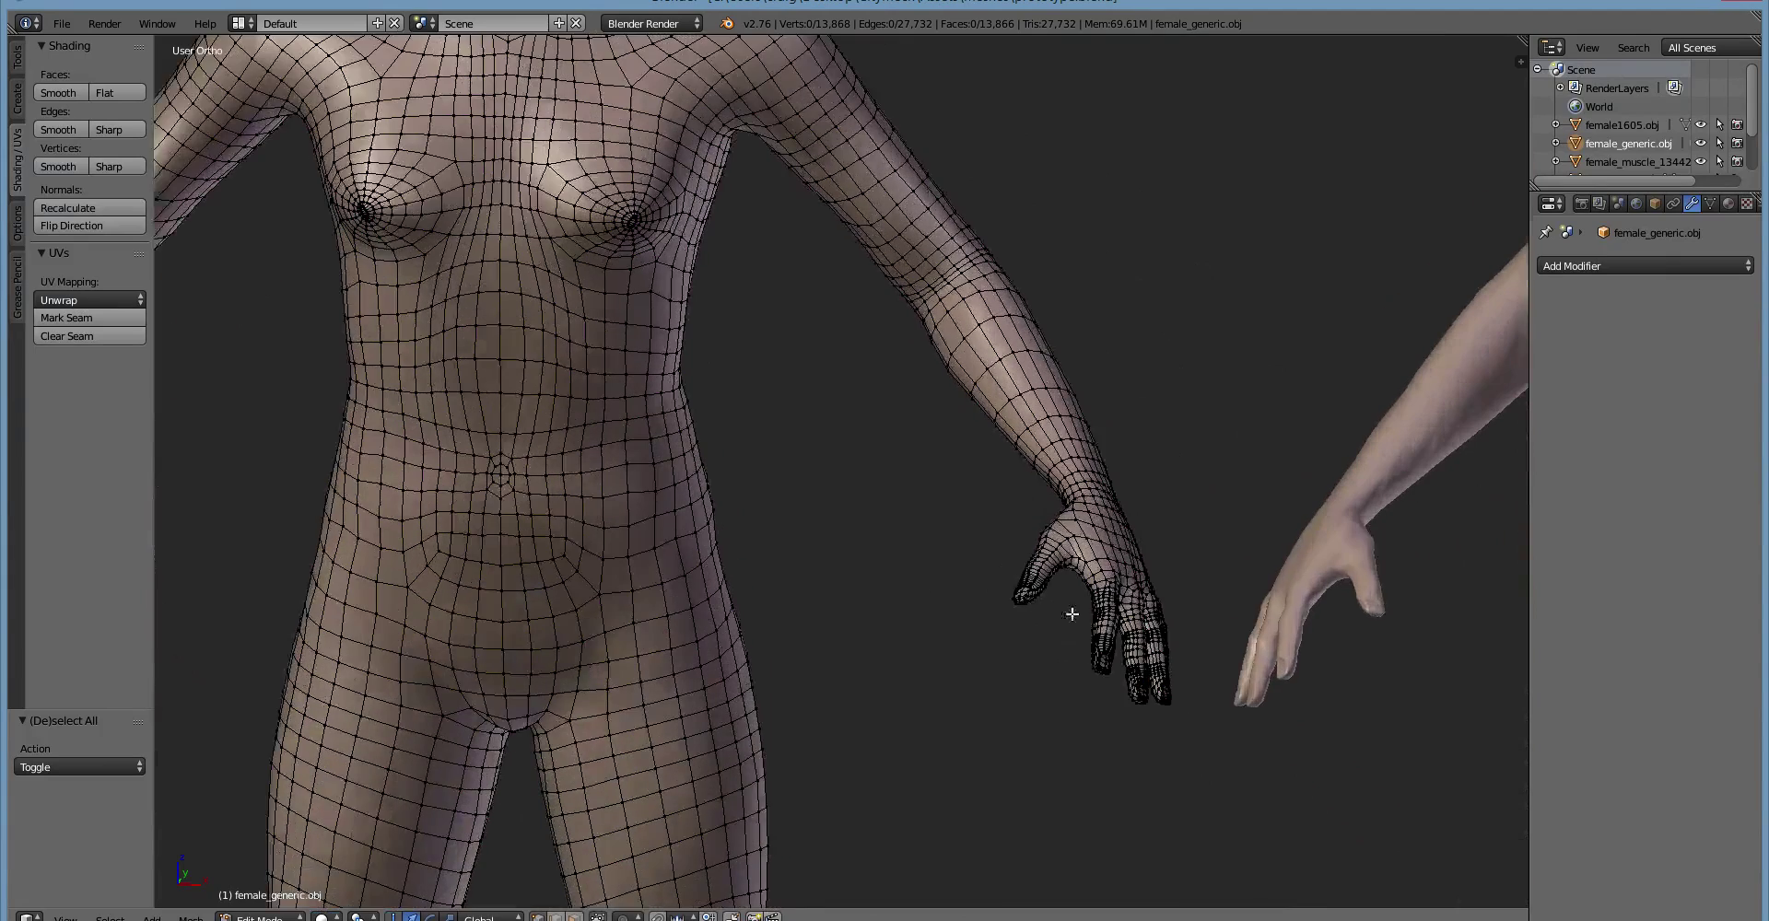
pyautogui.keyDown('shift'); pyautogui.scroll(-5, 948, 663); pyautogui.keyUp('shift')
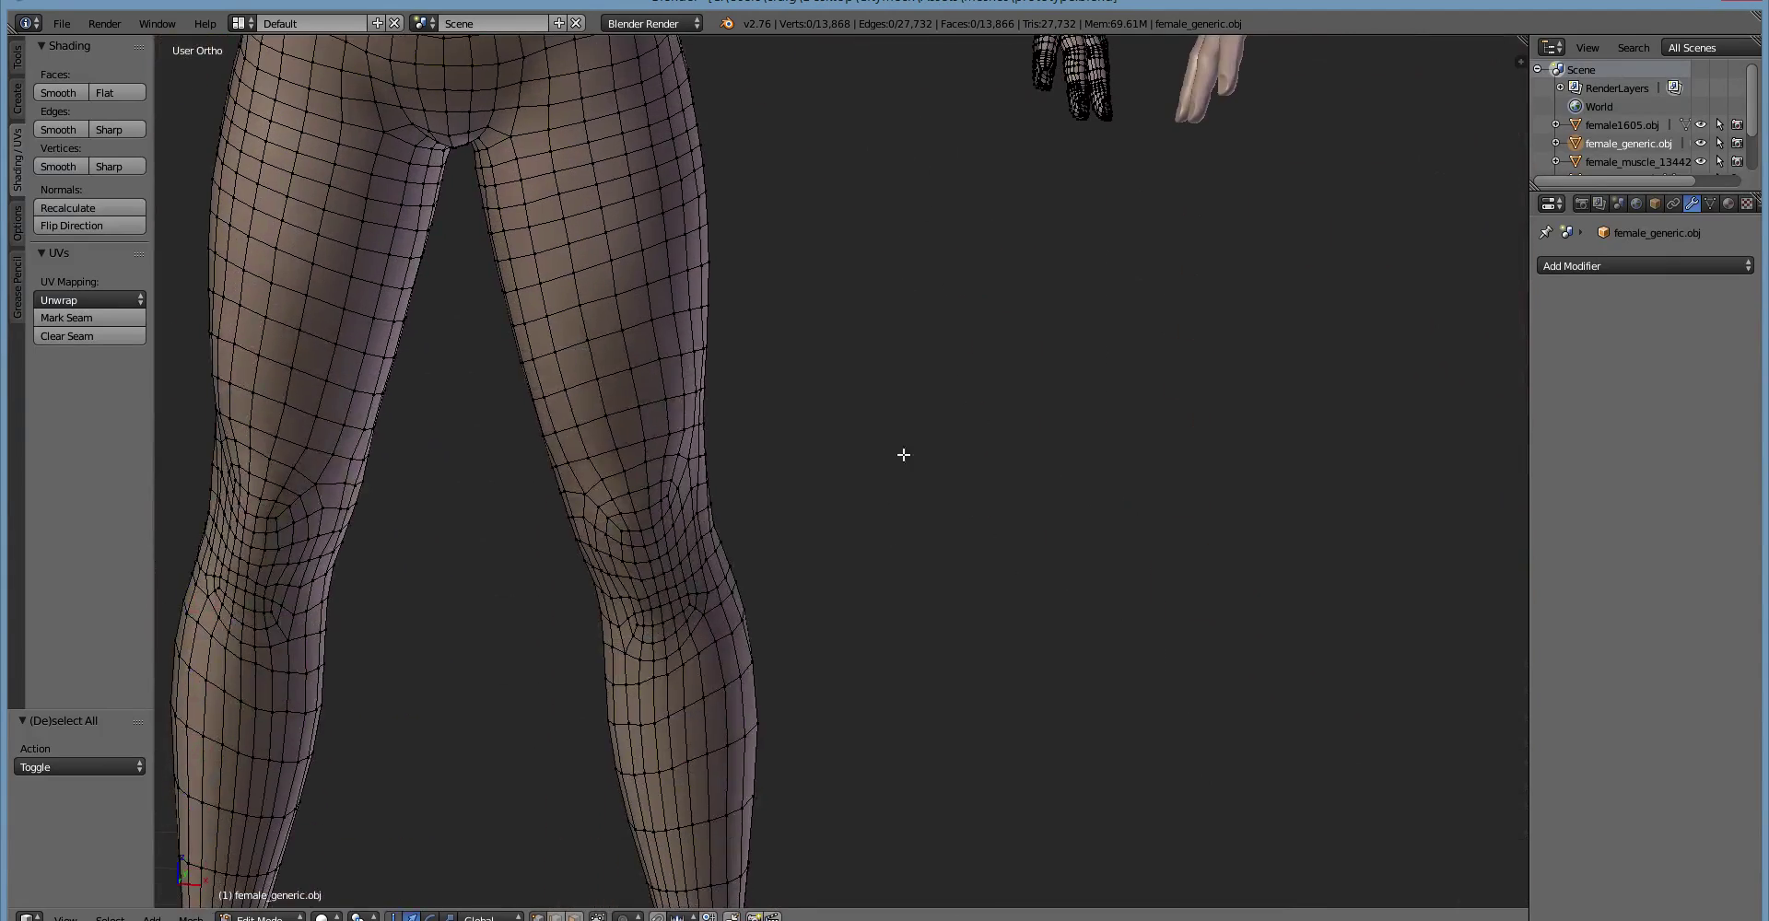
pyautogui.keyDown('shift'); pyautogui.scroll(-4, 903, 576); pyautogui.keyUp('shift')
pyautogui.moveTo(797, 710); pyautogui.dragTo(705, 700, button='middle')
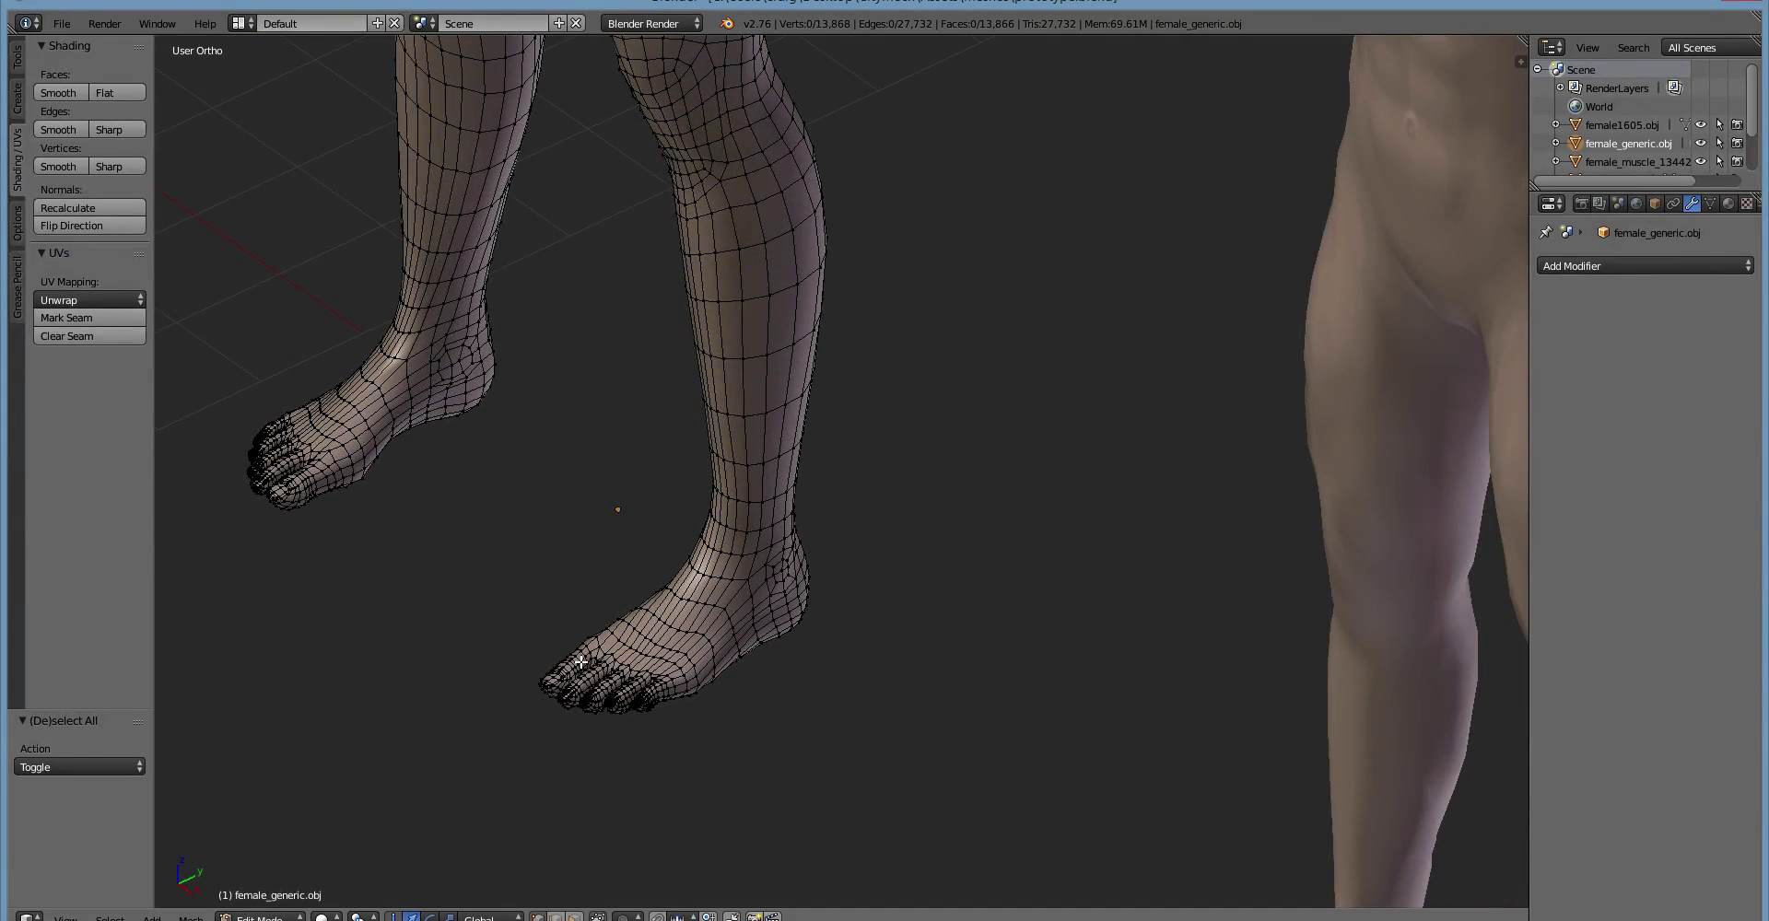
pyautogui.keyDown('shift'); pyautogui.scroll(5, 561, 829); pyautogui.keyUp('shift')
pyautogui.scroll(2, 592, 759)
pyautogui.keyDown('shift'); pyautogui.scroll(2, 603, 387); pyautogui.keyUp('shift')
pyautogui.keyDown('shift'); pyautogui.scroll(5, 722, 375); pyautogui.keyUp('shift')
pyautogui.scroll(3, 722, 375)
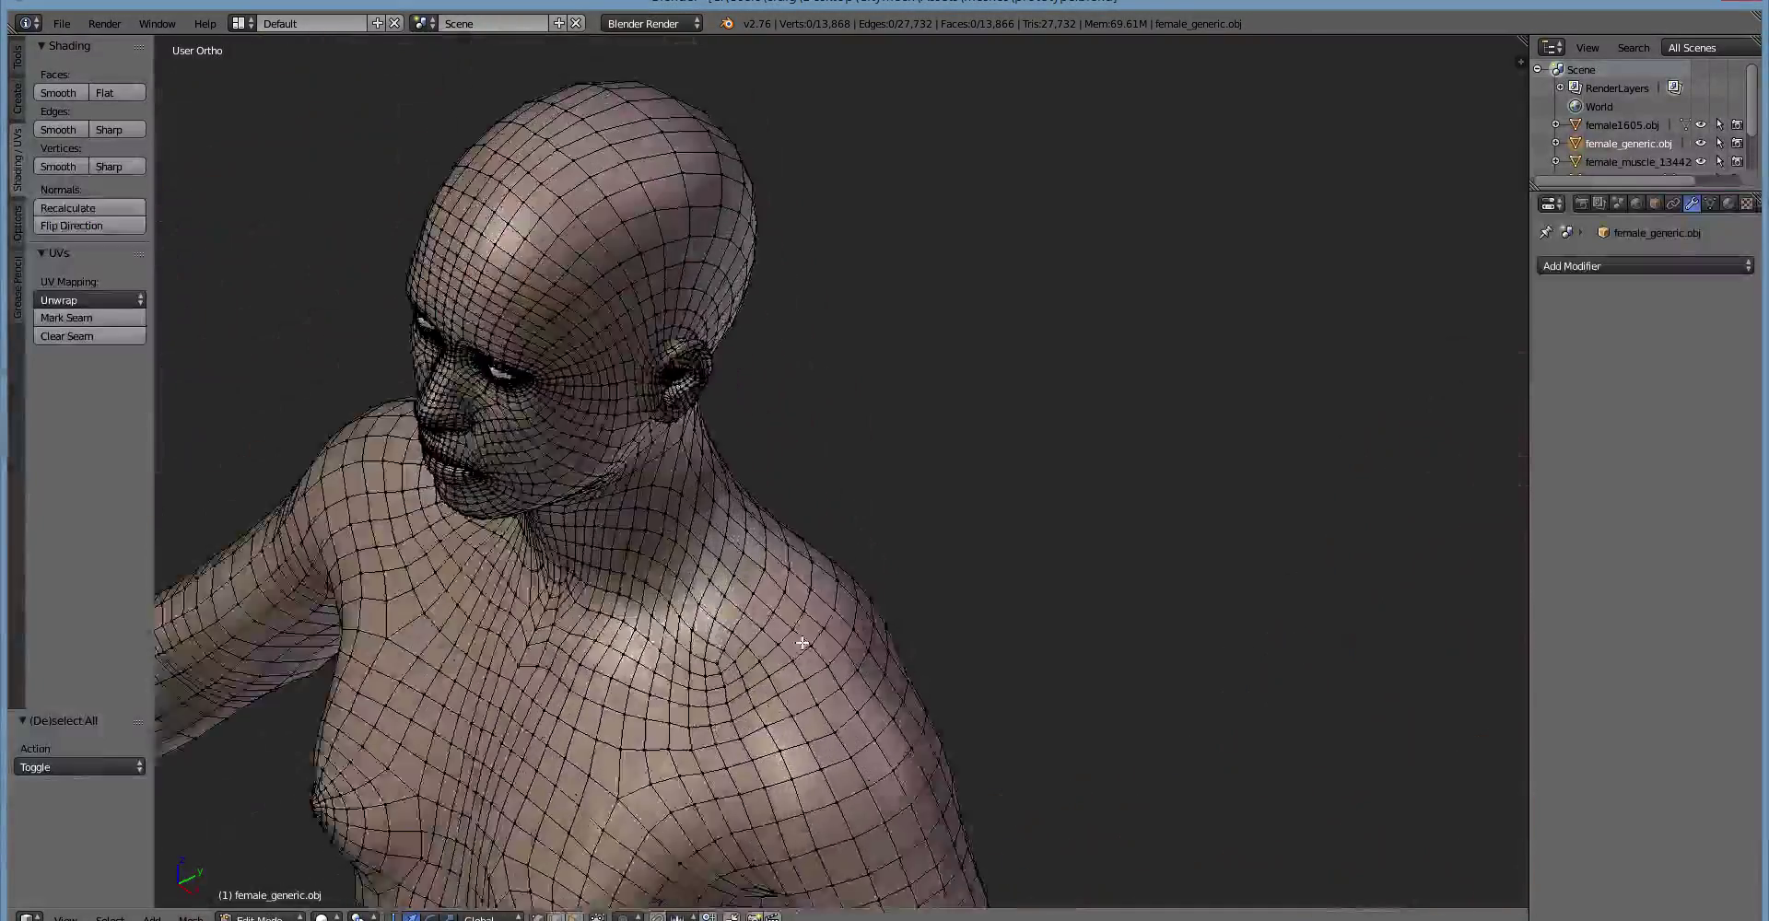
pyautogui.scroll(-3, 1015, 632)
pyautogui.scroll(3, 864, 549)
pyautogui.keyDown('shift'); pyautogui.scroll(-4, 734, 442); pyautogui.keyUp('shift')
pyautogui.scroll(2, 738, 434)
pyautogui.scroll(-3, 1054, 807)
pyautogui.scroll(2, 988, 743)
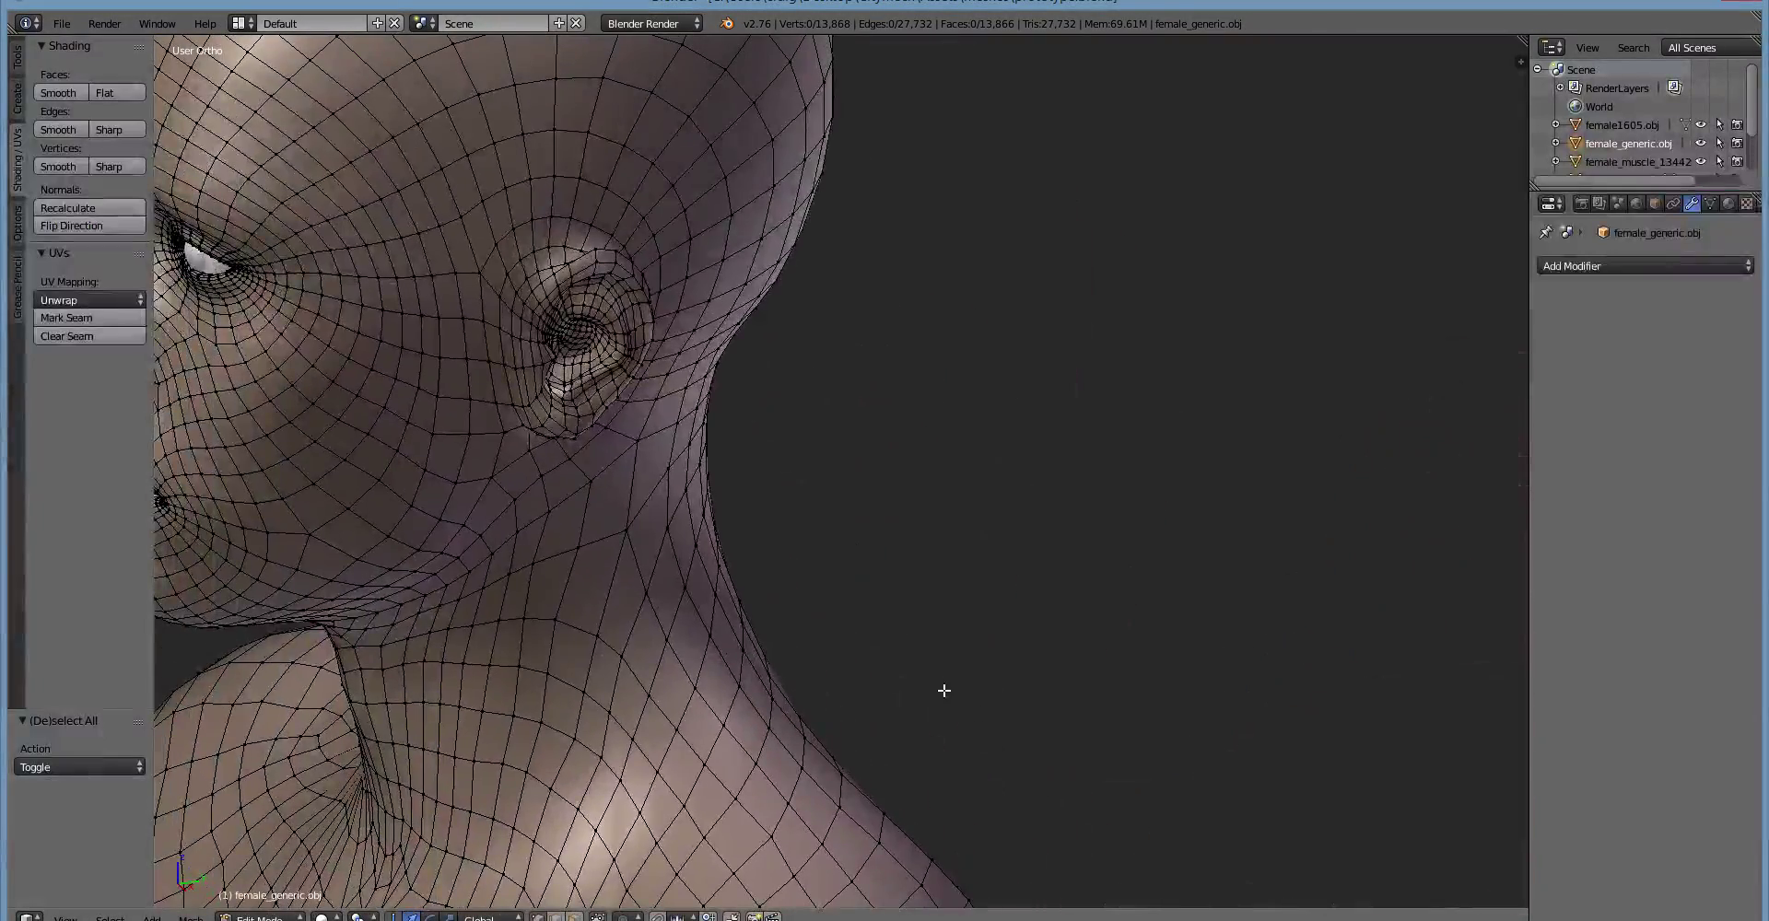
pyautogui.scroll(-4, 935, 680)
pyautogui.moveTo(912, 636); pyautogui.dragTo(644, 534, button='middle')
pyautogui.scroll(2, 767, 512)
pyautogui.keyDown('ctrl'); pyautogui.scroll(-5, 767, 512); pyautogui.keyUp('ctrl')
pyautogui.keyDown('shift'); pyautogui.scroll(-2, 767, 513); pyautogui.keyUp('shift')
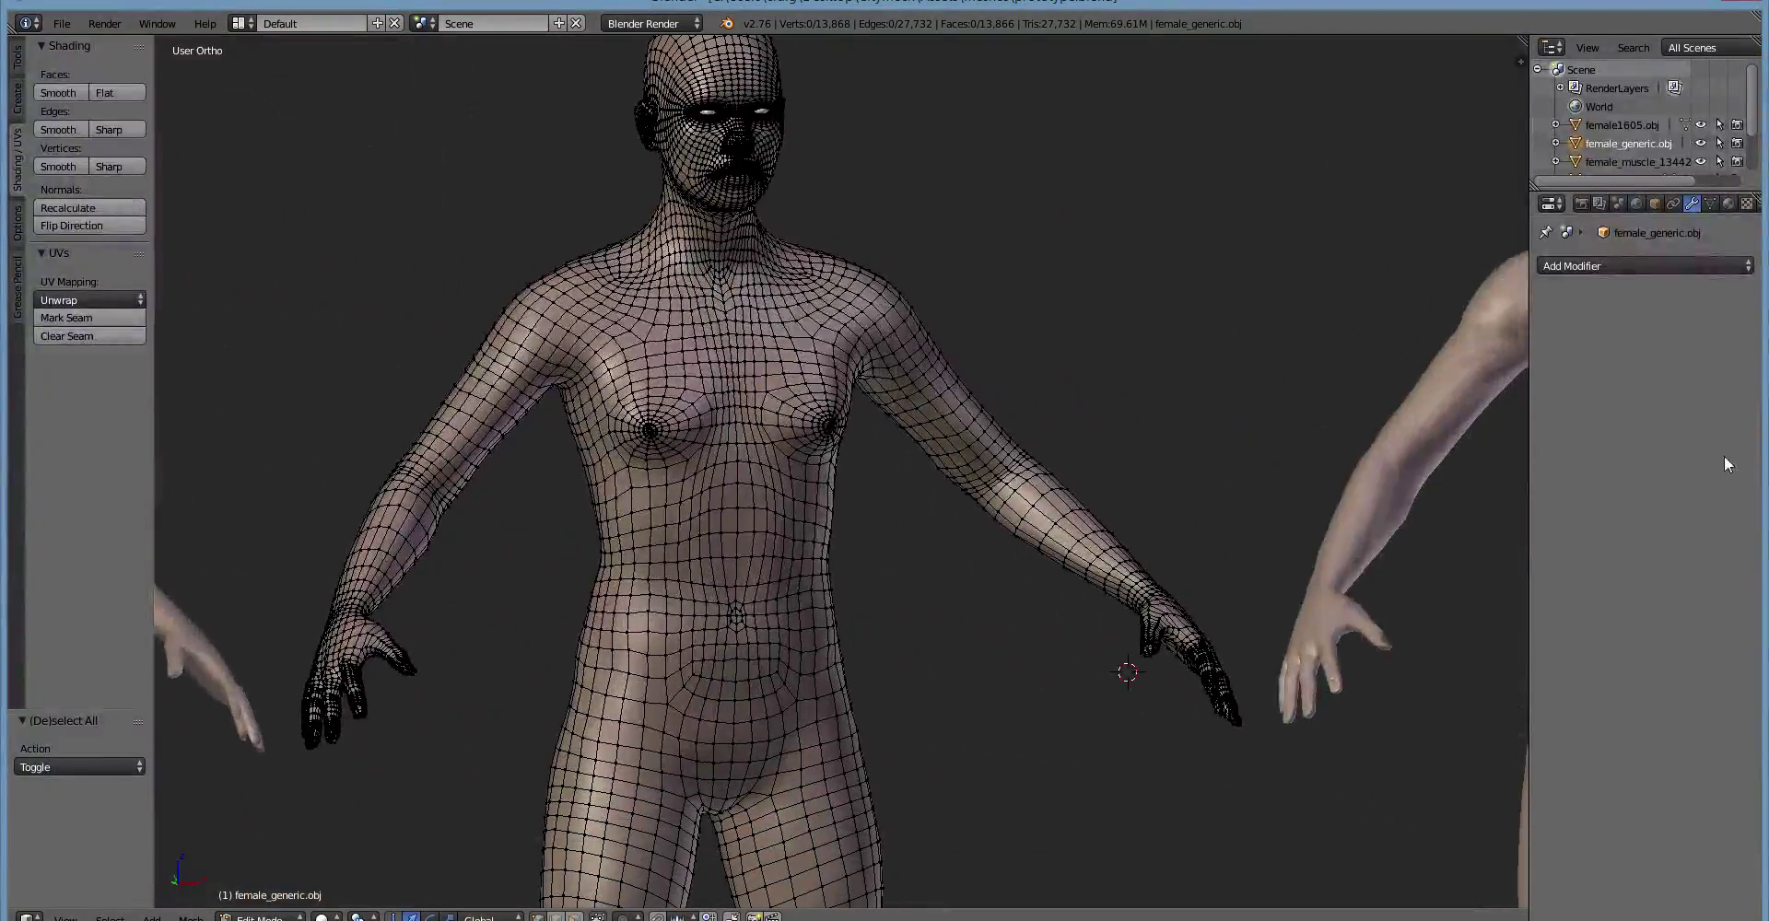
pyautogui.moveTo(1327, 399); pyautogui.dragTo(1255, 471, button='middle')
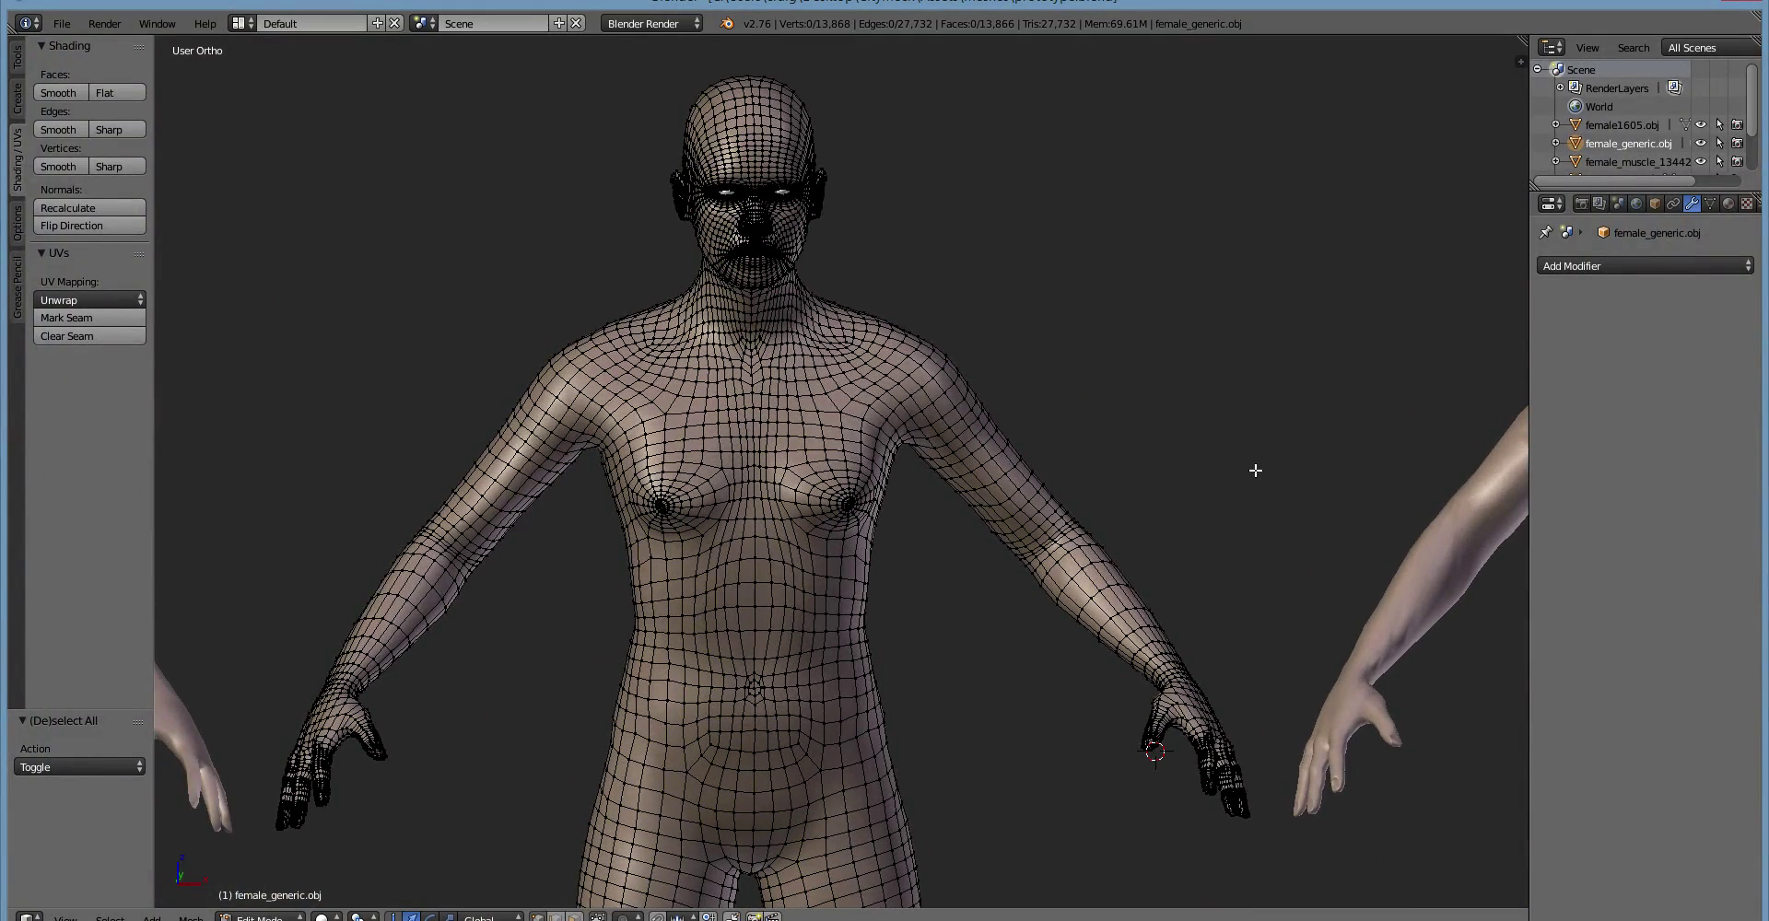
pyautogui.scroll(2, 1255, 471)
pyautogui.scroll(-2, 1255, 471)
pyautogui.scroll(-2, 1031, 553)
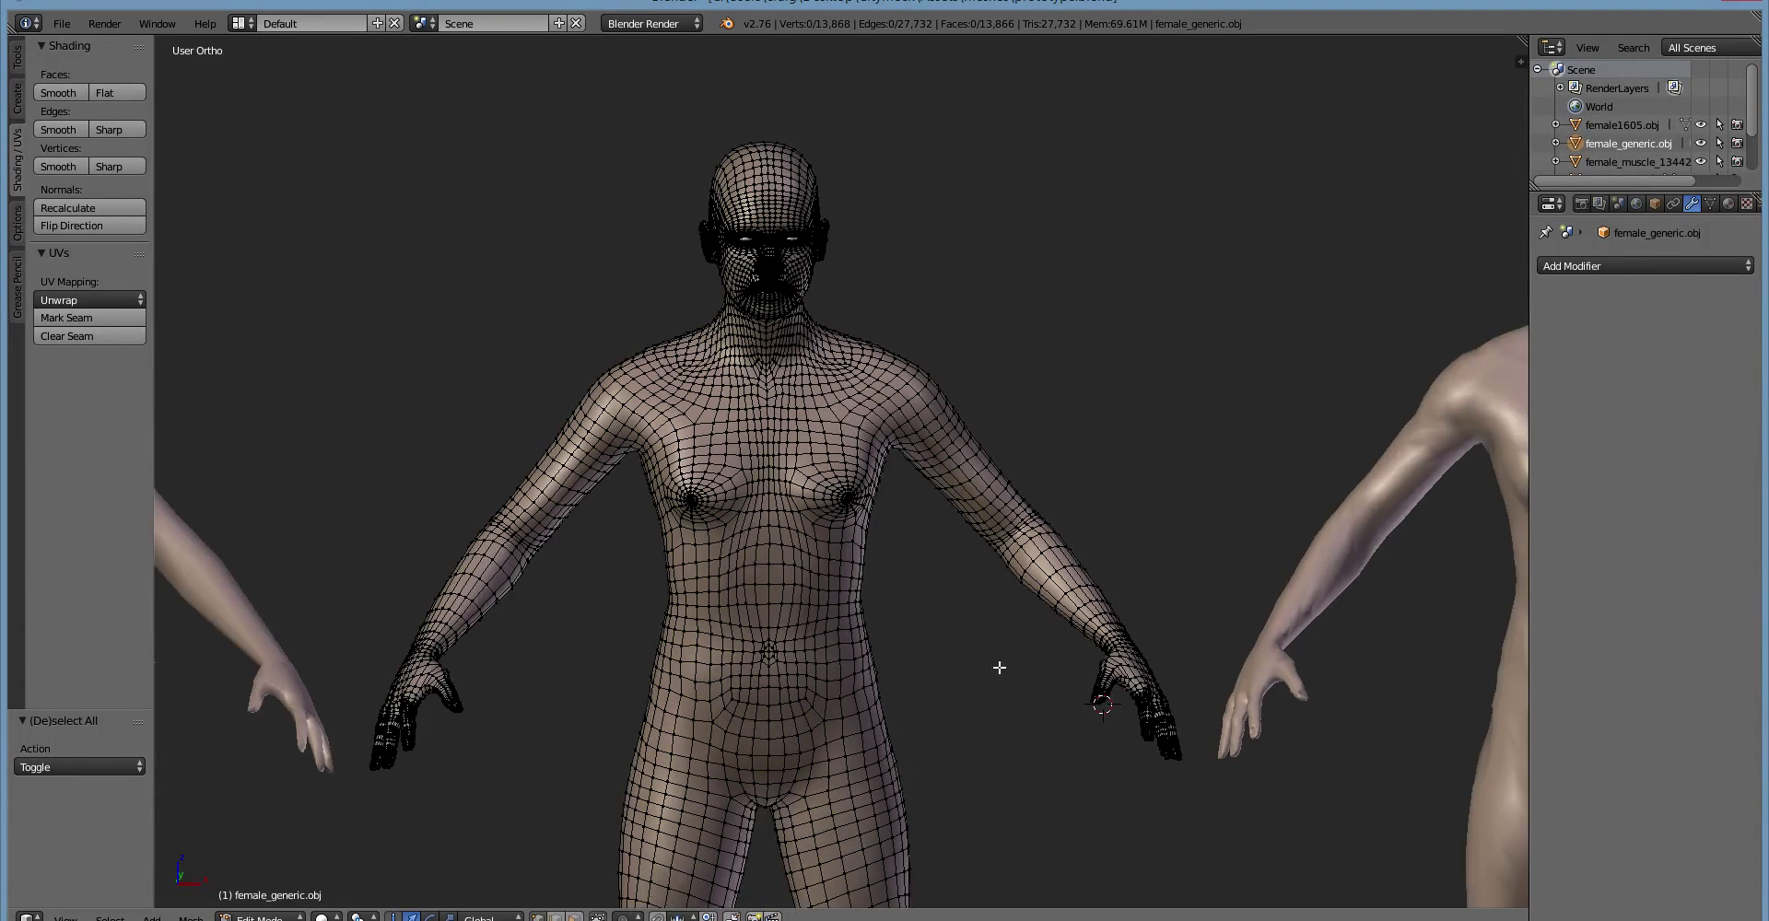
pyautogui.keyDown('shift'); pyautogui.scroll(-6, 955, 354); pyautogui.keyUp('shift')
pyautogui.keyDown('shift'); pyautogui.scroll(-1, 921, 581); pyautogui.keyUp('shift')
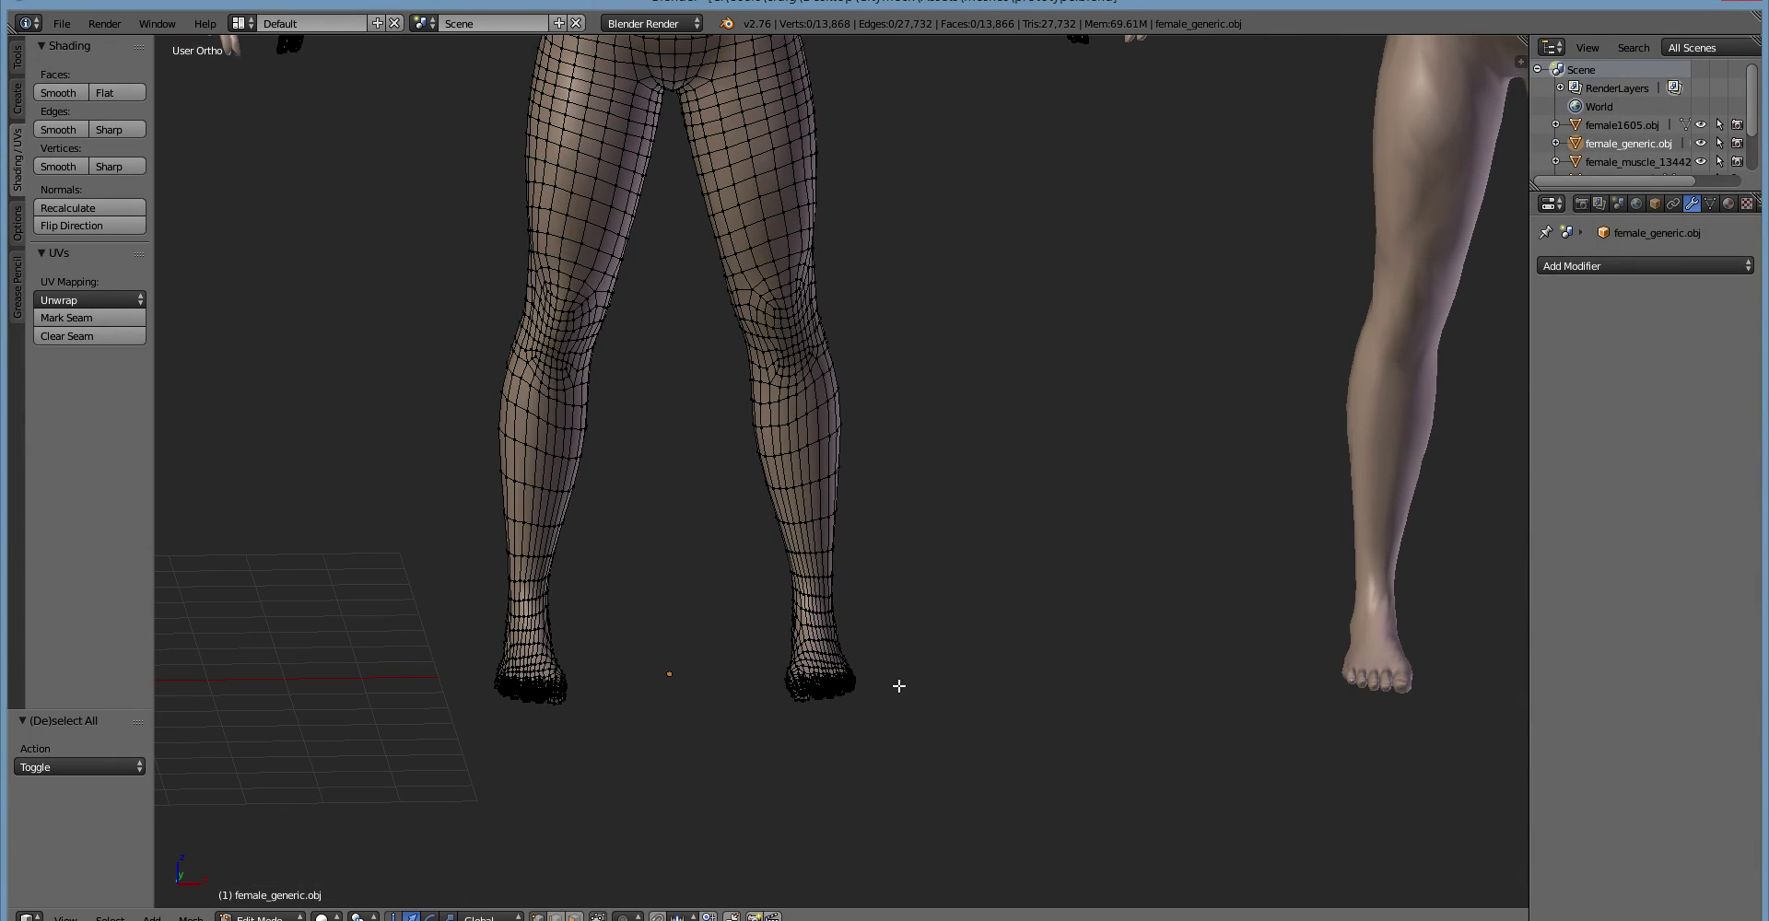
pyautogui.keyDown('shift'); pyautogui.scroll(6, 1003, 367); pyautogui.keyUp('shift')
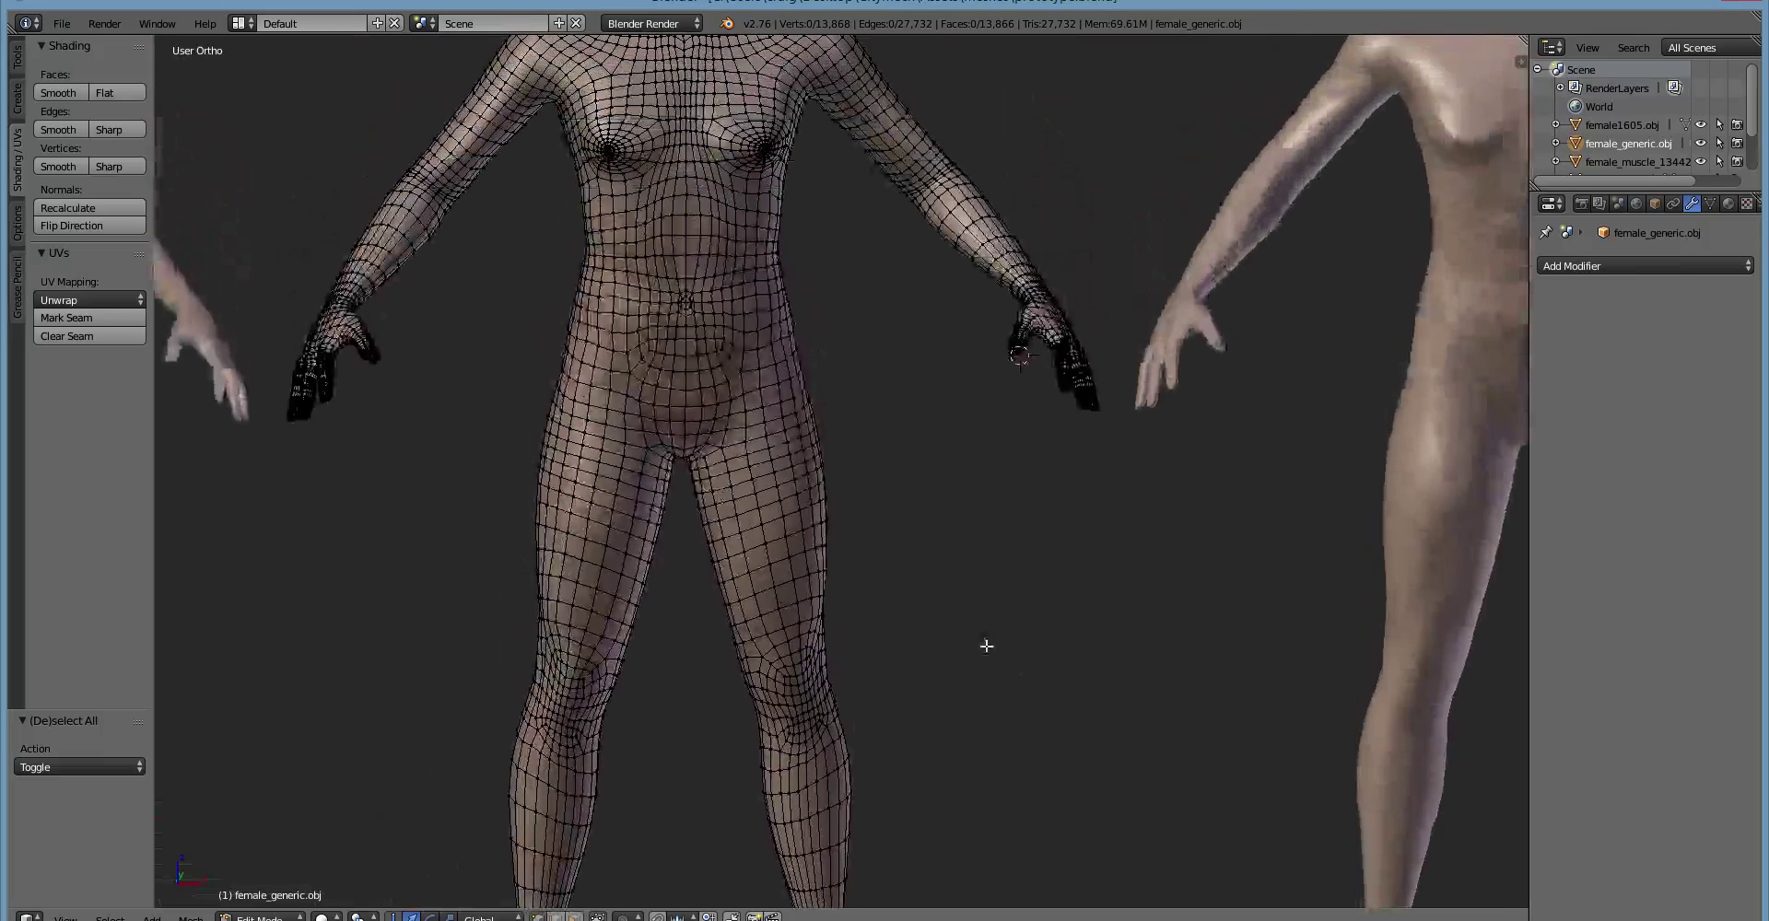
pyautogui.keyDown('shift'); pyautogui.moveTo(972, 629); pyautogui.dragTo(874, 452, button='middle'); pyautogui.keyUp('shift')
pyautogui.press('z')
pyautogui.press('b')
pyautogui.moveTo(639, 709); pyautogui.dragTo(833, 895)
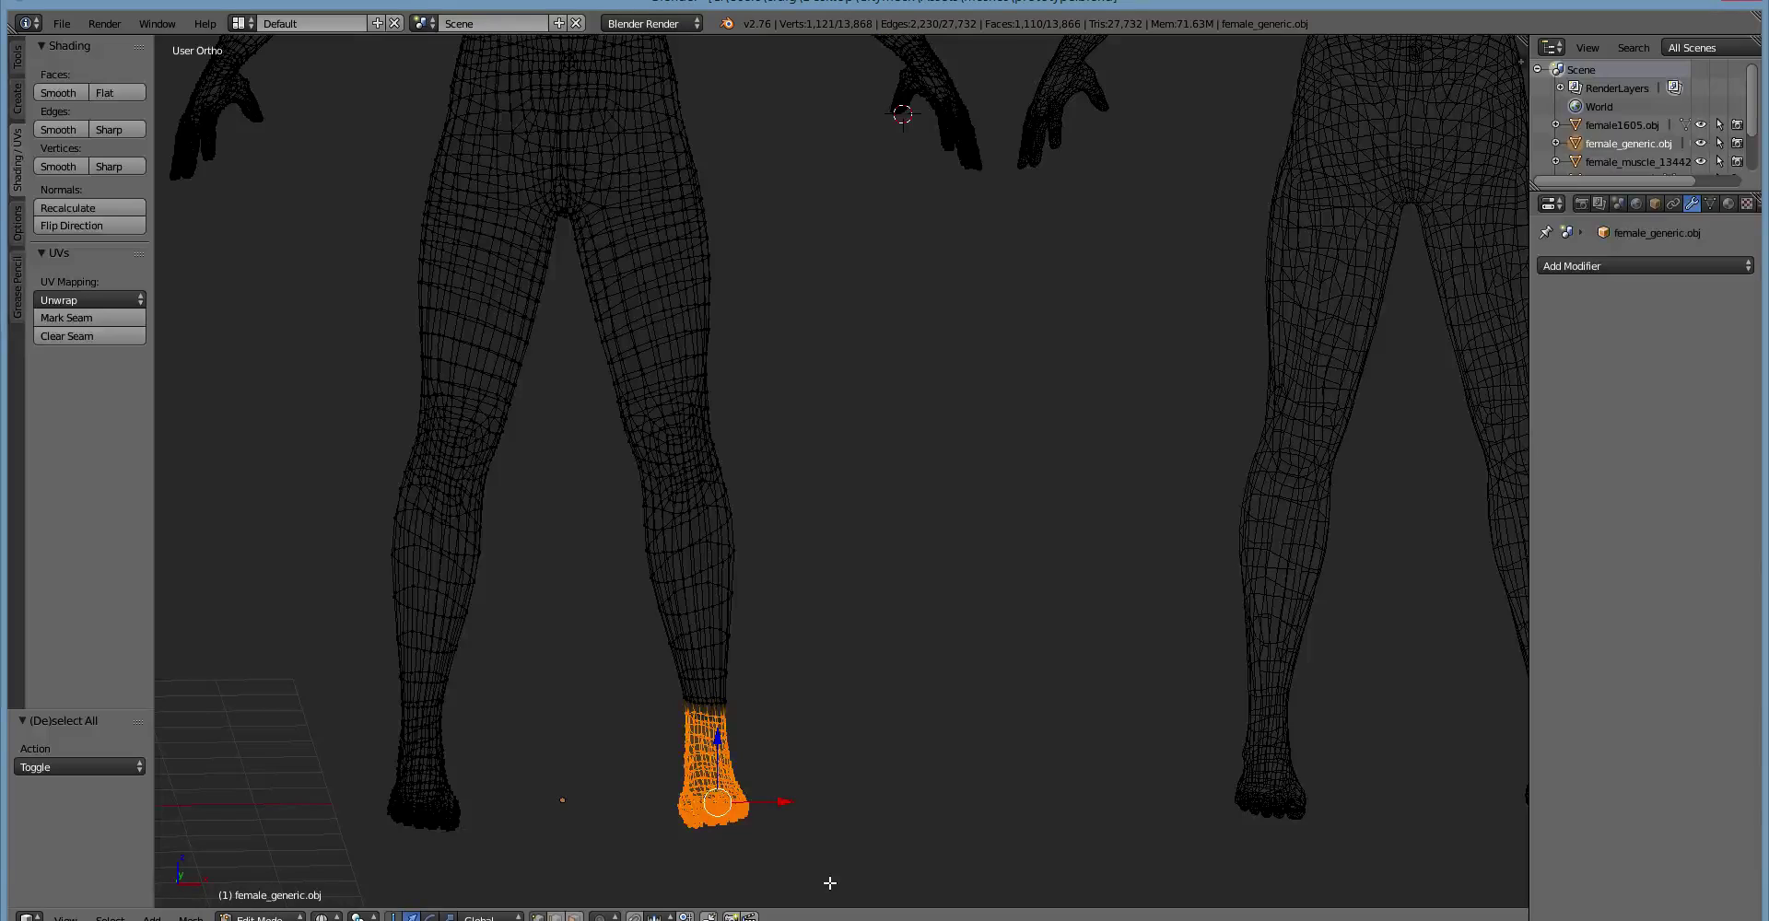
pyautogui.press('Tab')
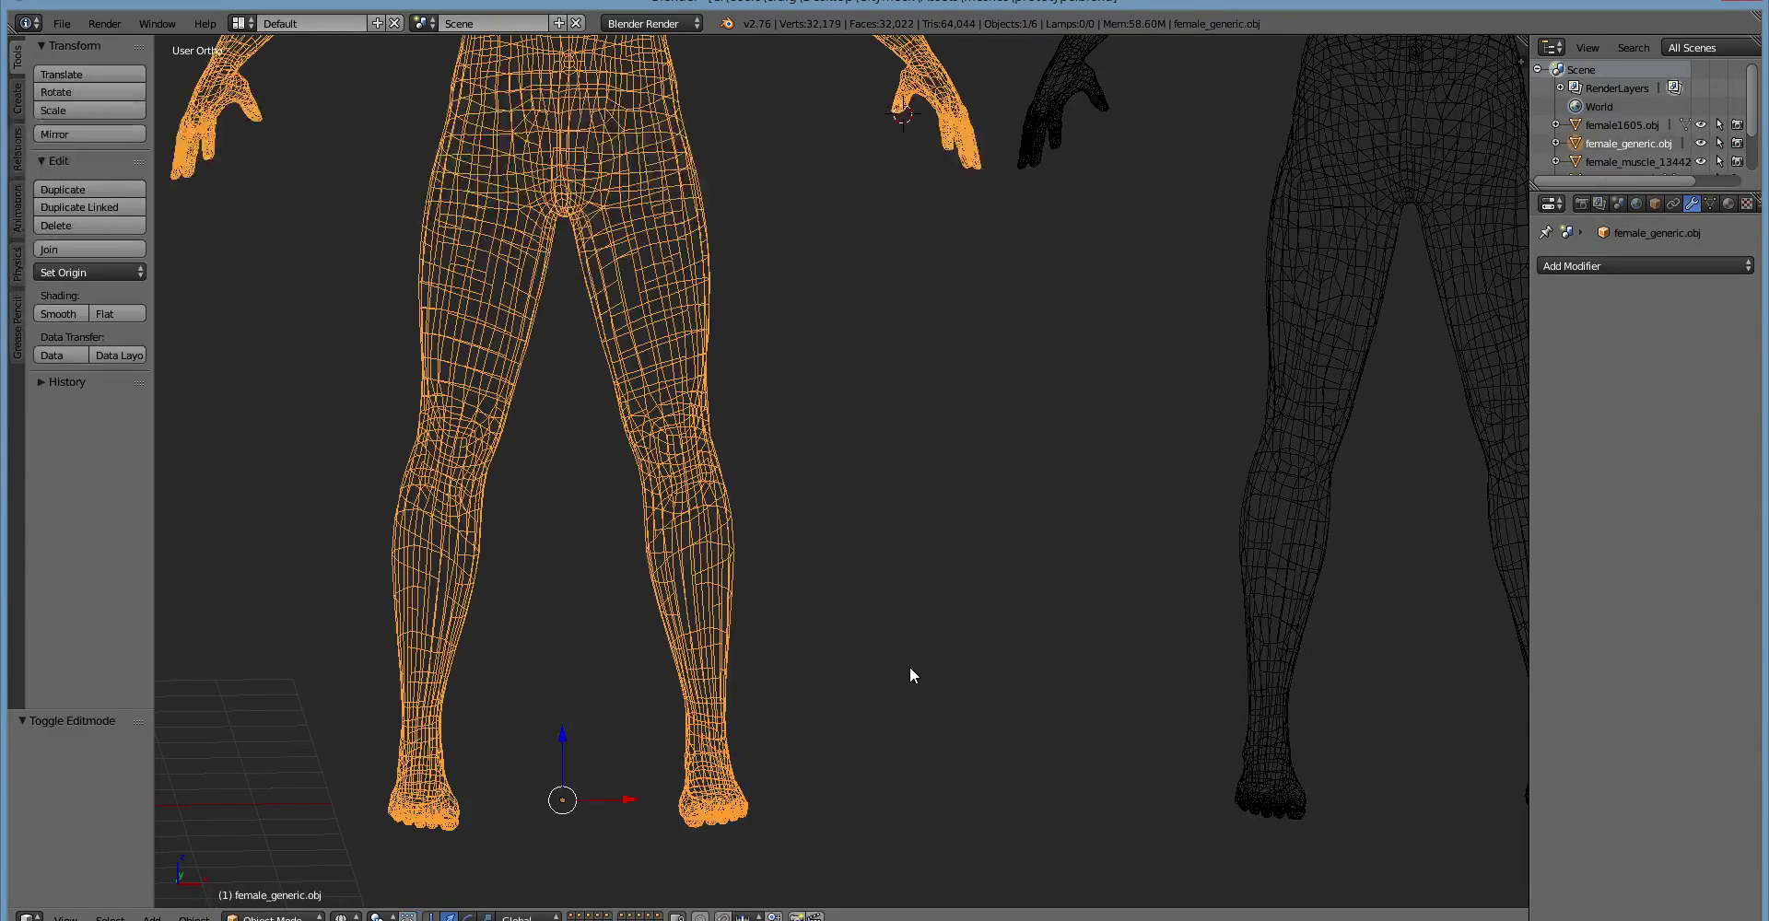
pyautogui.keyDown('shift'); pyautogui.moveTo(838, 422); pyautogui.dragTo(852, 590, button='middle'); pyautogui.keyUp('shift')
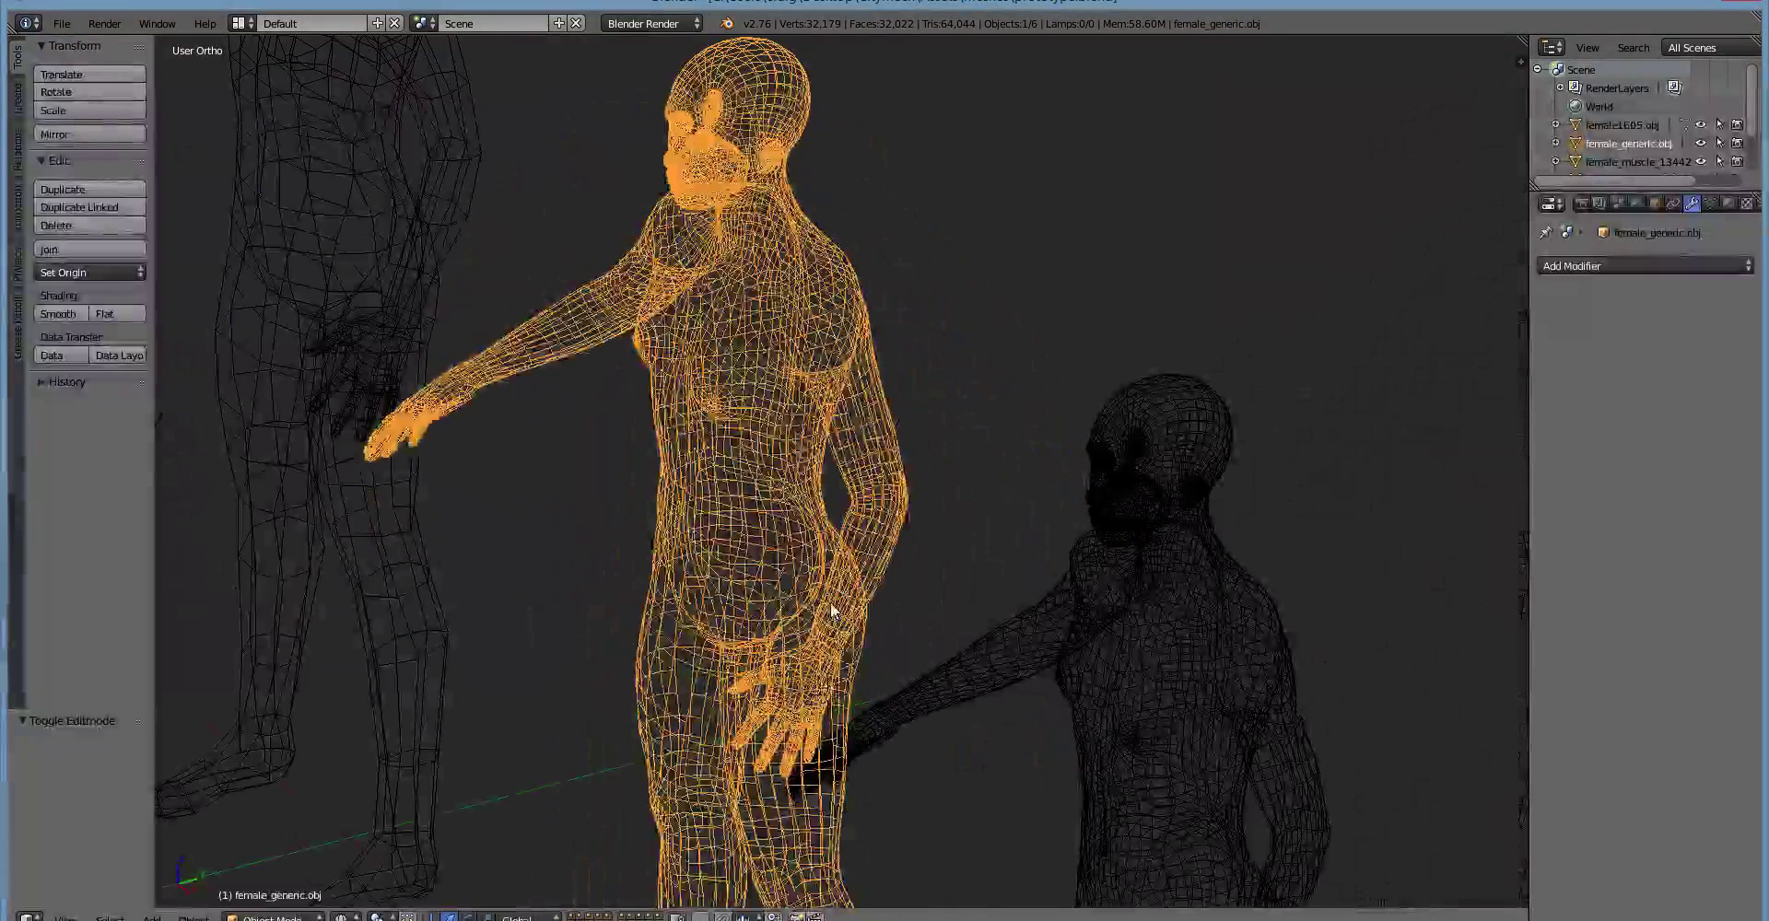
pyautogui.press('z')
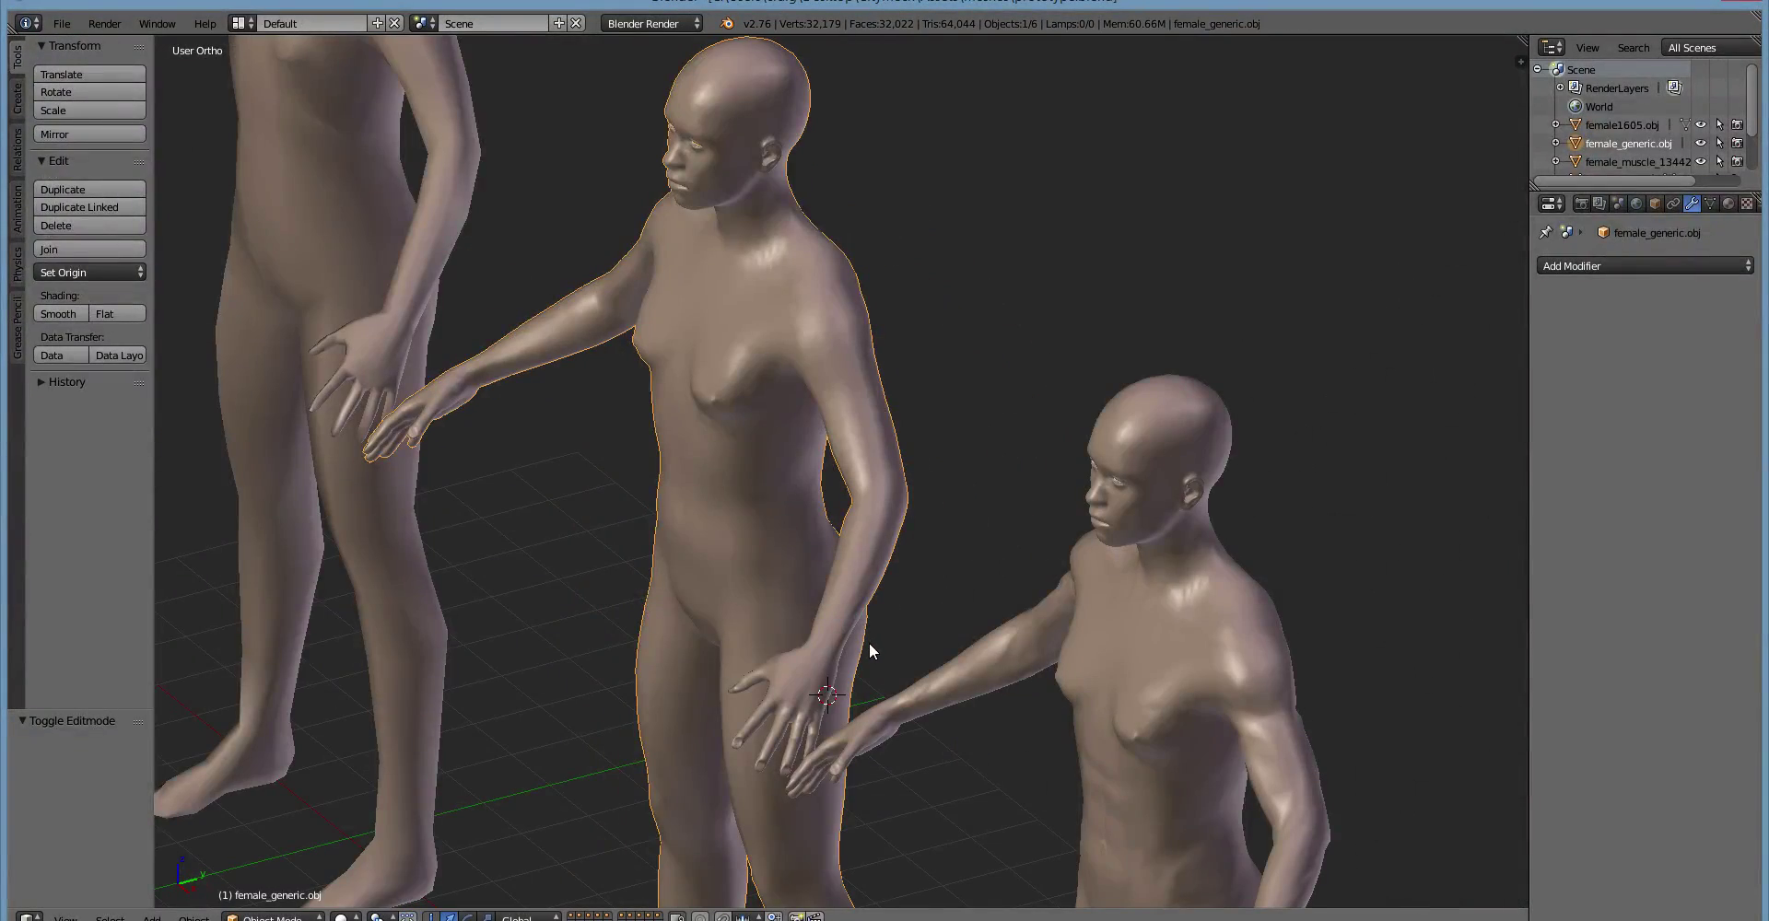
pyautogui.moveTo(846, 680); pyautogui.dragTo(903, 457, button='middle')
pyautogui.keyDown('shift'); pyautogui.moveTo(705, 677); pyautogui.dragTo(801, 884, button='middle'); pyautogui.keyUp('shift')
pyautogui.scroll(5, 700, 393)
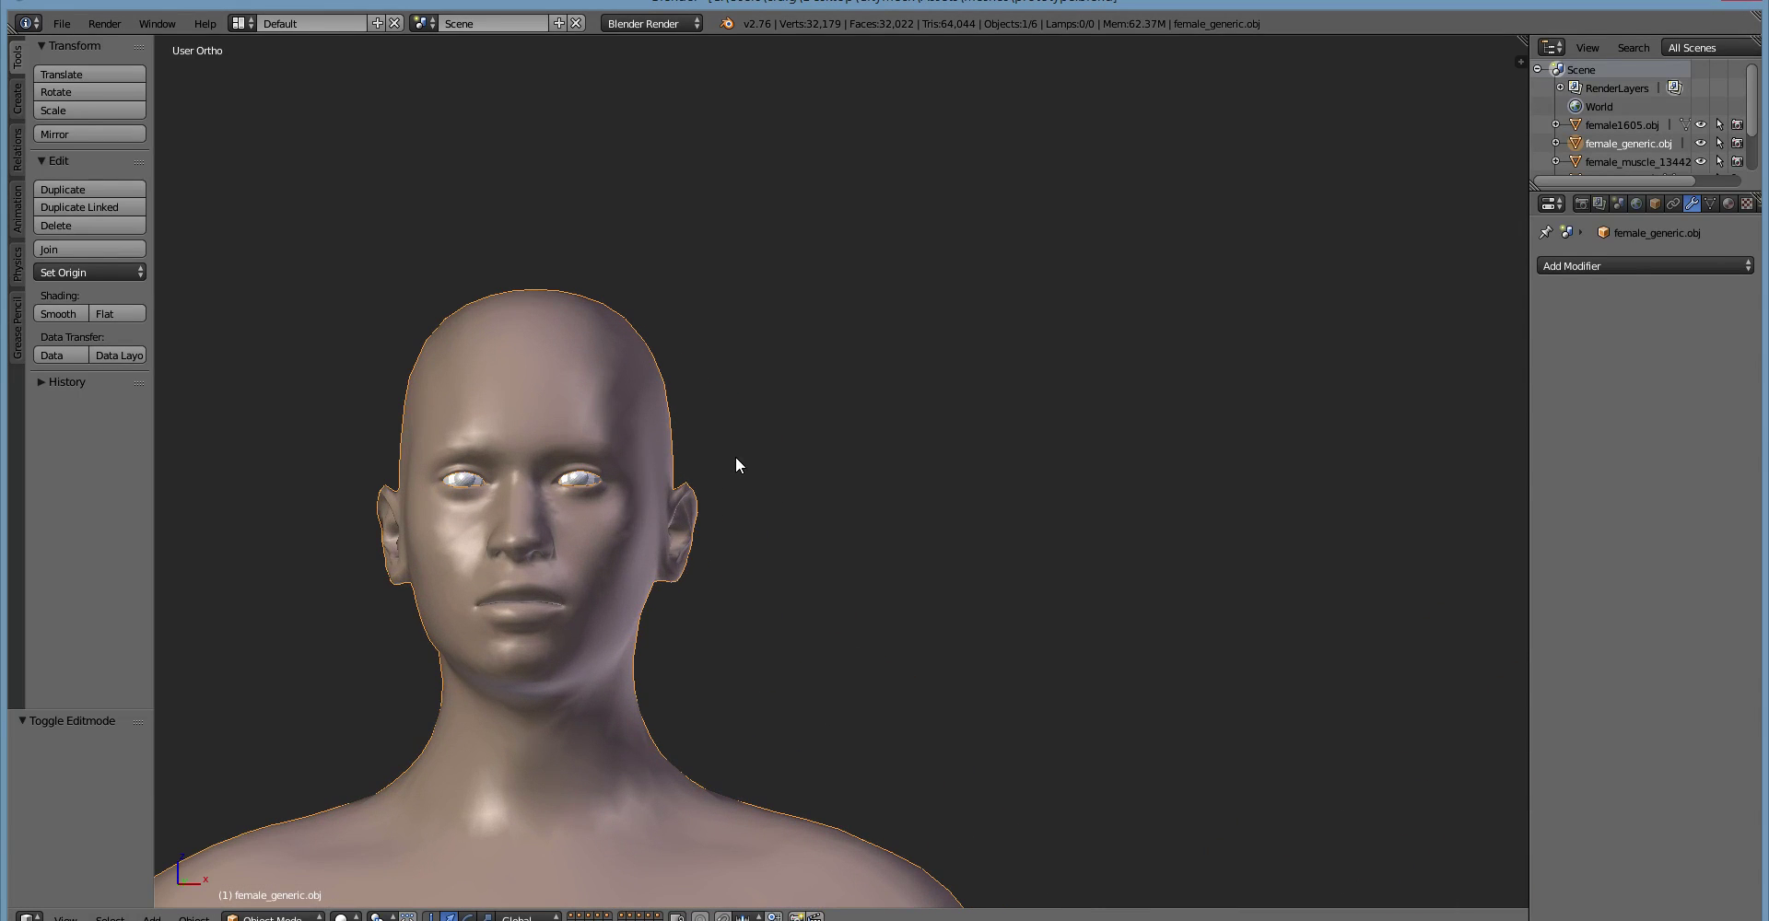
pyautogui.scroll(2, 843, 387)
pyautogui.keyDown('shift'); pyautogui.moveTo(861, 415); pyautogui.dragTo(1139, 389, button='middle'); pyautogui.keyUp('shift')
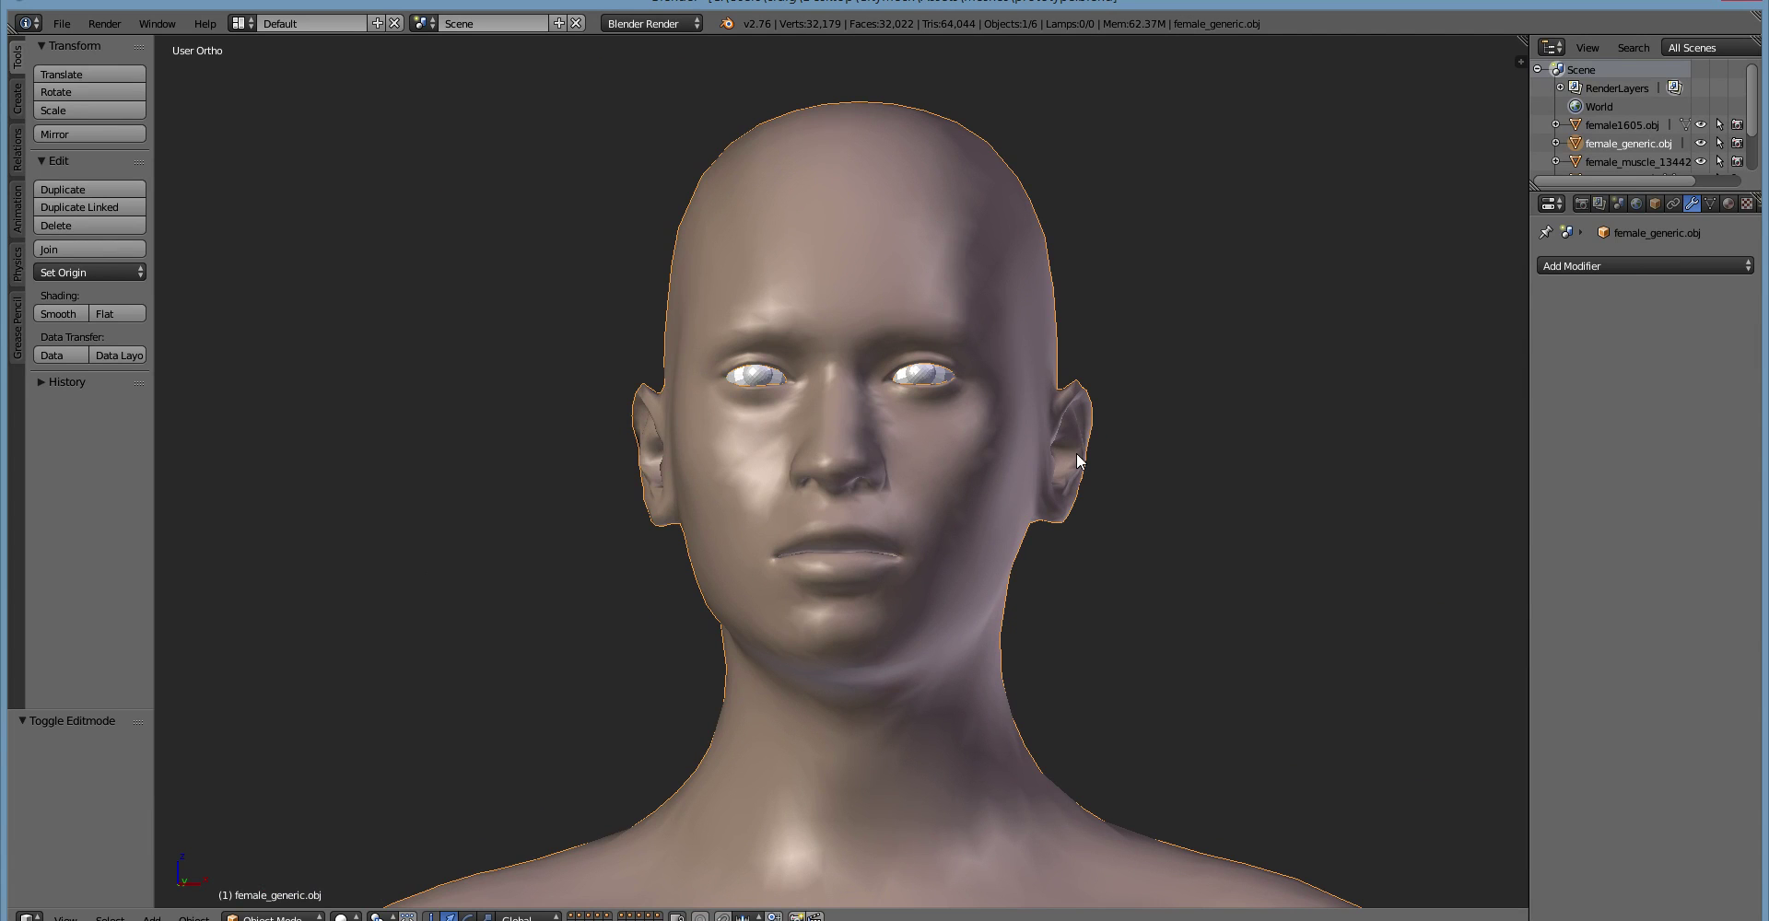
pyautogui.moveTo(1078, 462); pyautogui.dragTo(684, 523, button='middle')
pyautogui.scroll(-6, 691, 530)
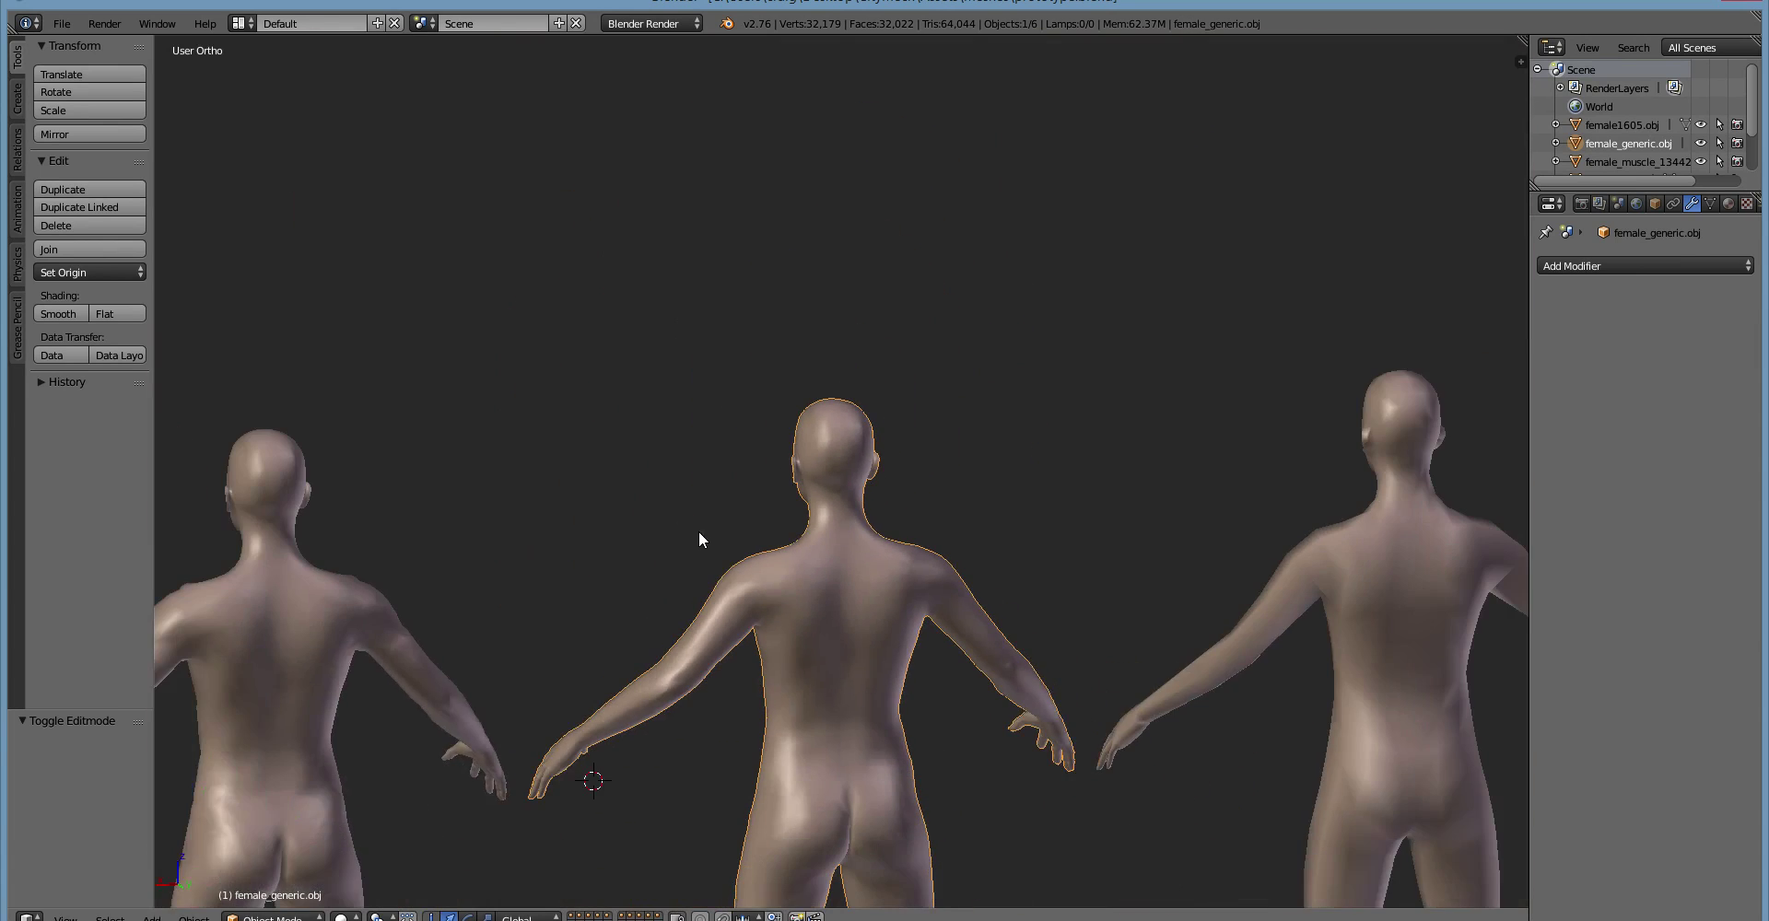
pyautogui.moveTo(782, 604)
pyautogui.keyDown('shift'); pyautogui.mouseDown(button='middle')
pyautogui.moveTo(738, 387)
pyautogui.moveTo(730, 482)
pyautogui.moveTo(1101, 636)
pyautogui.moveTo(1034, 564)
pyautogui.moveTo(1345, 497)
pyautogui.moveTo(939, 462)
pyautogui.moveTo(1044, 472)
pyautogui.mouseUp(button='middle'); pyautogui.keyUp('shift')
pyautogui.scroll(5, 912, 474)
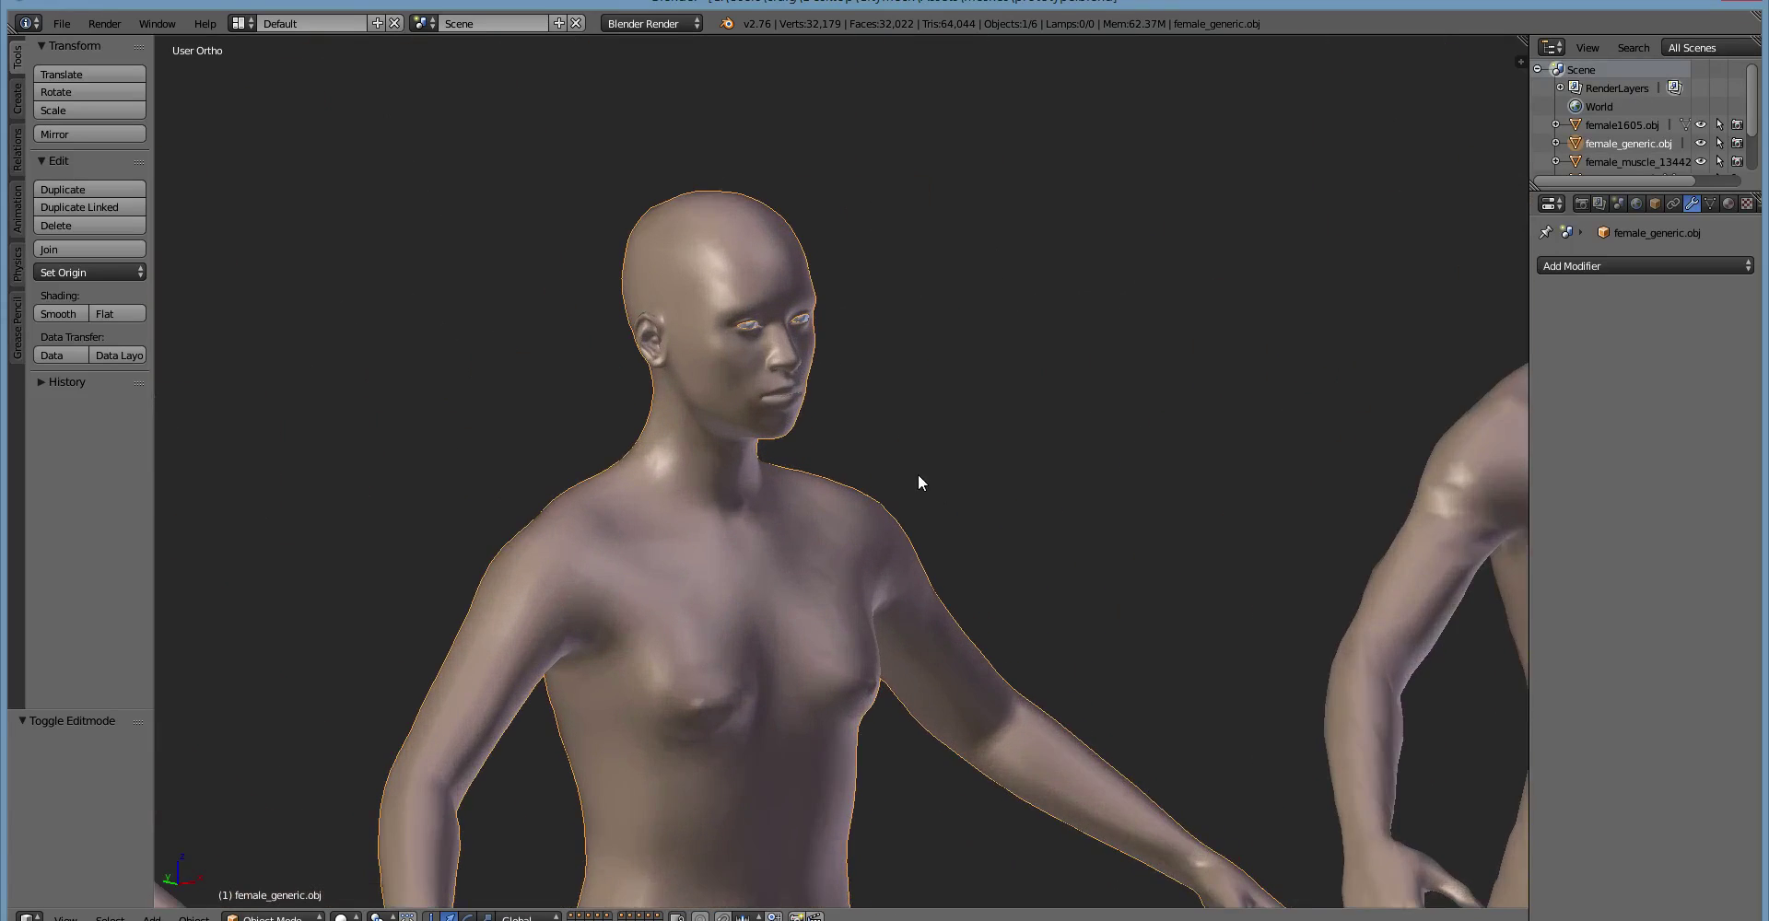
# Enter Edit Mode facing the face and select the concentric edge loops around the right eye
pyautogui.press('Tab')
pyautogui.scroll(2, 691, 344)
pyautogui.moveTo(691, 343); pyautogui.dragTo(700, 386, button='middle')
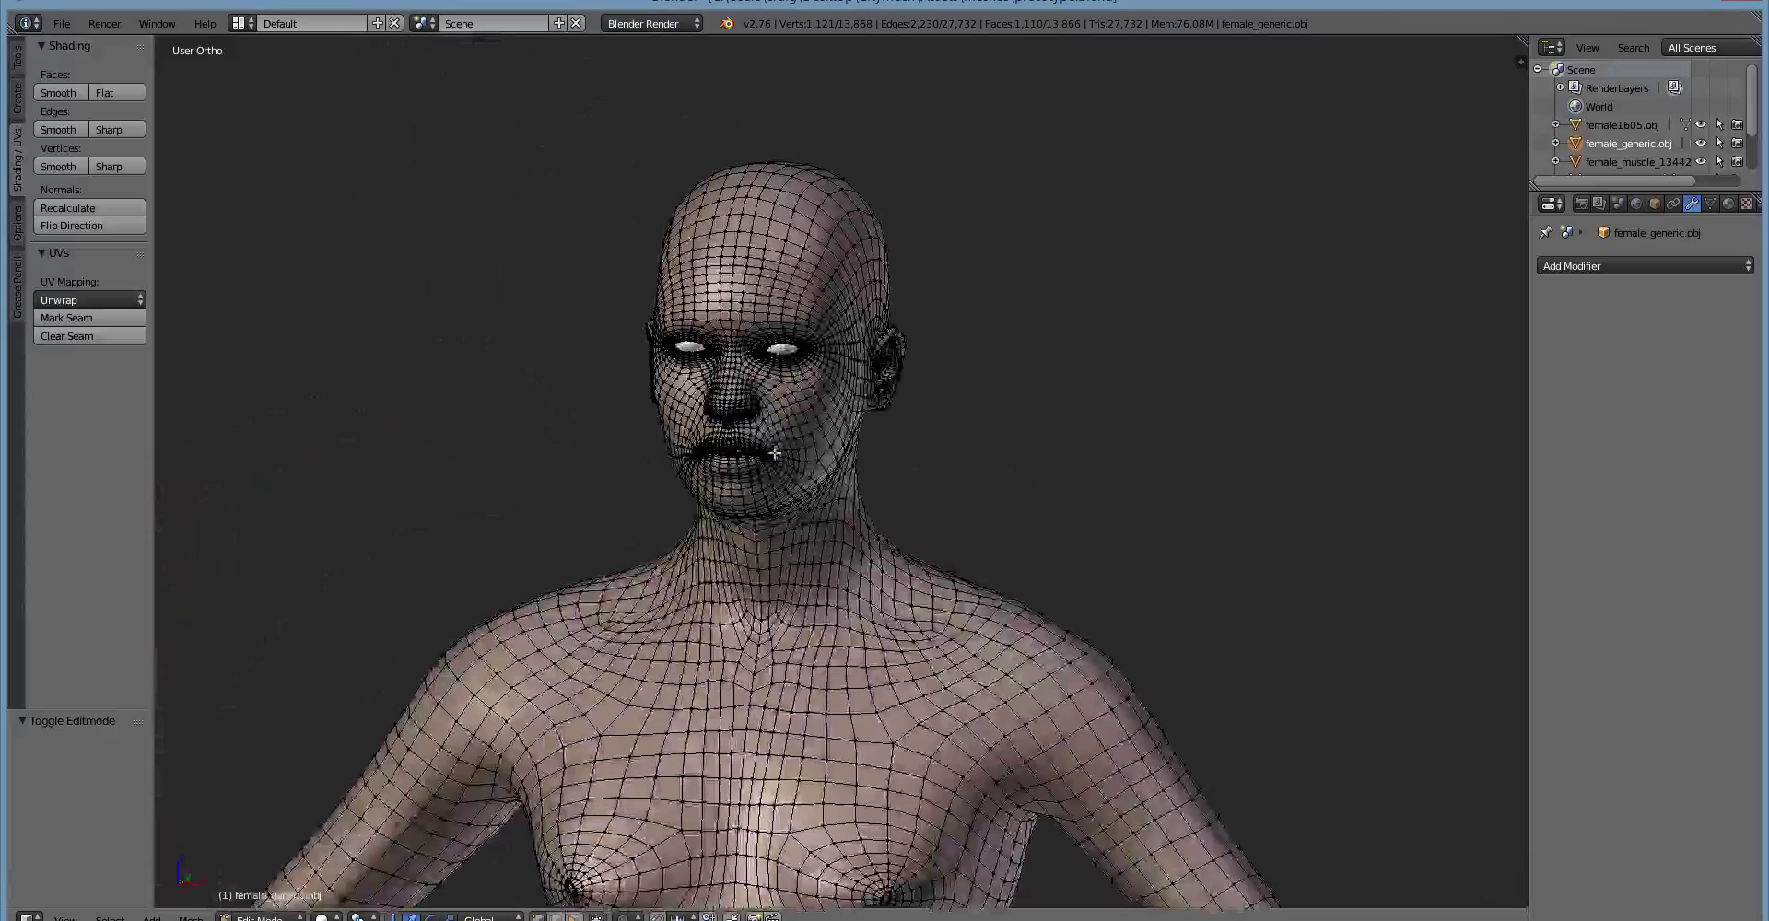
pyautogui.scroll(4, 691, 405)
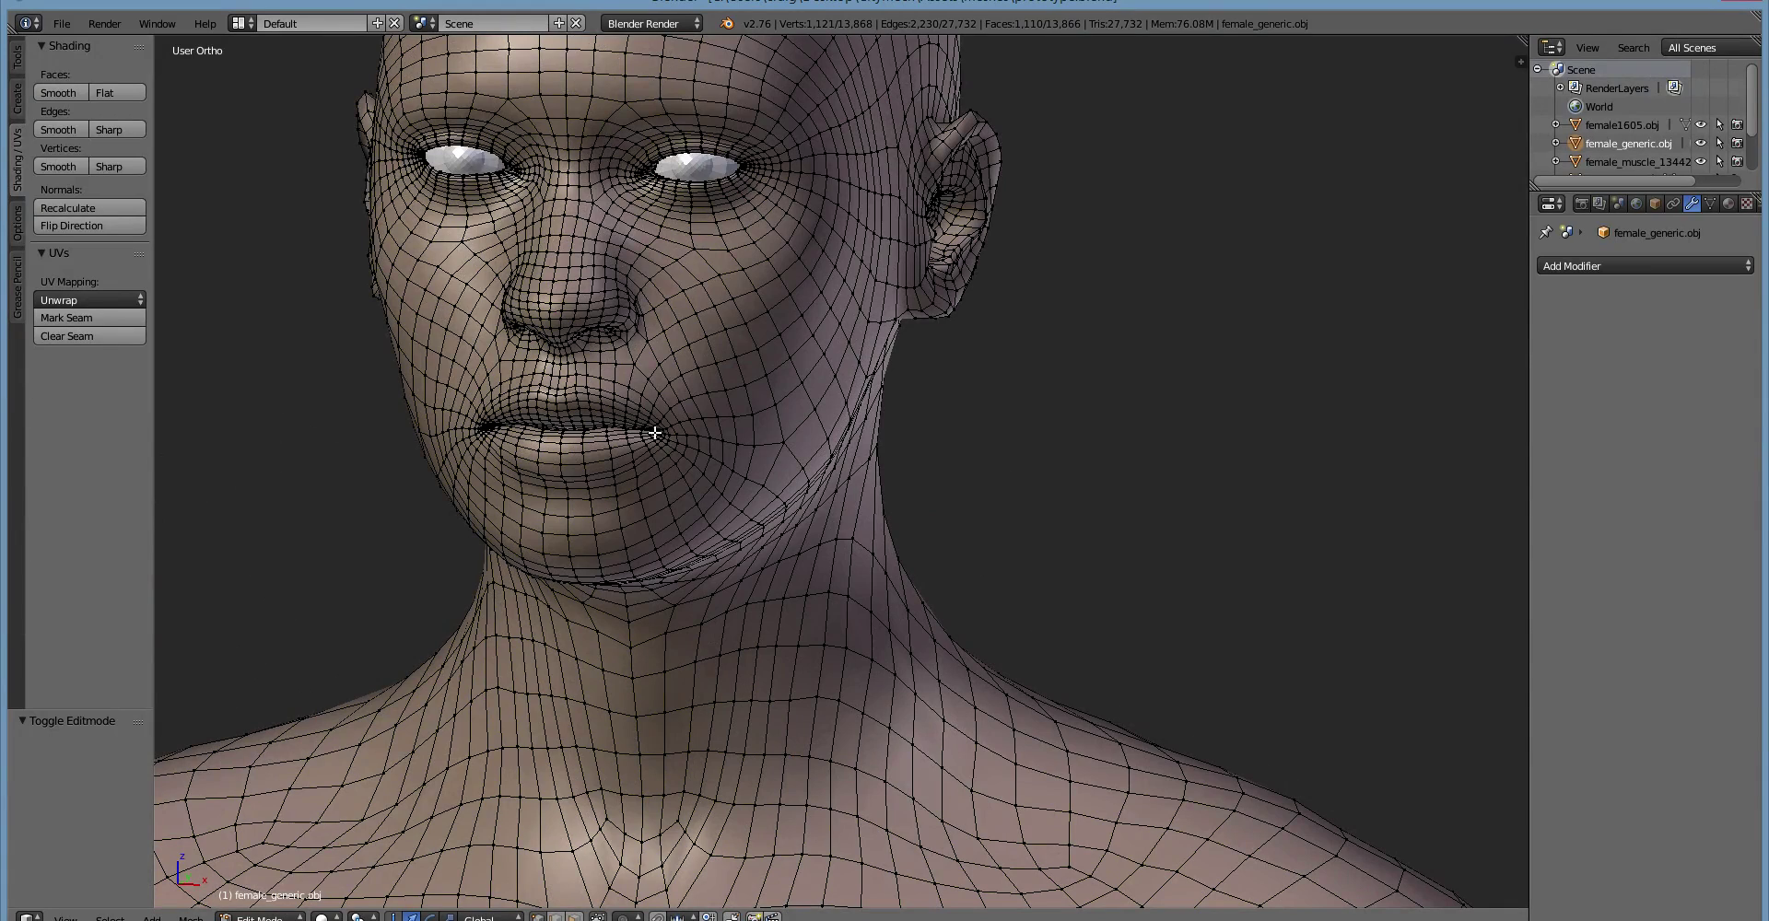
pyautogui.keyDown('alt'); pyautogui.rightClick(701, 233); pyautogui.keyUp('alt')
pyautogui.keyDown('alt'); pyautogui.keyDown('shift'); pyautogui.rightClick(682, 212); pyautogui.keyUp('shift'); pyautogui.keyUp('alt')
pyautogui.keyDown('alt'); pyautogui.keyDown('shift'); pyautogui.rightClick(678, 201); pyautogui.keyUp('shift'); pyautogui.keyUp('alt')
pyautogui.keyDown('alt'); pyautogui.keyDown('shift'); pyautogui.rightClick(678, 192); pyautogui.keyUp('shift'); pyautogui.keyUp('alt')
pyautogui.keyDown('alt'); pyautogui.keyDown('shift'); pyautogui.rightClick(681, 184); pyautogui.keyUp('shift'); pyautogui.keyUp('alt')
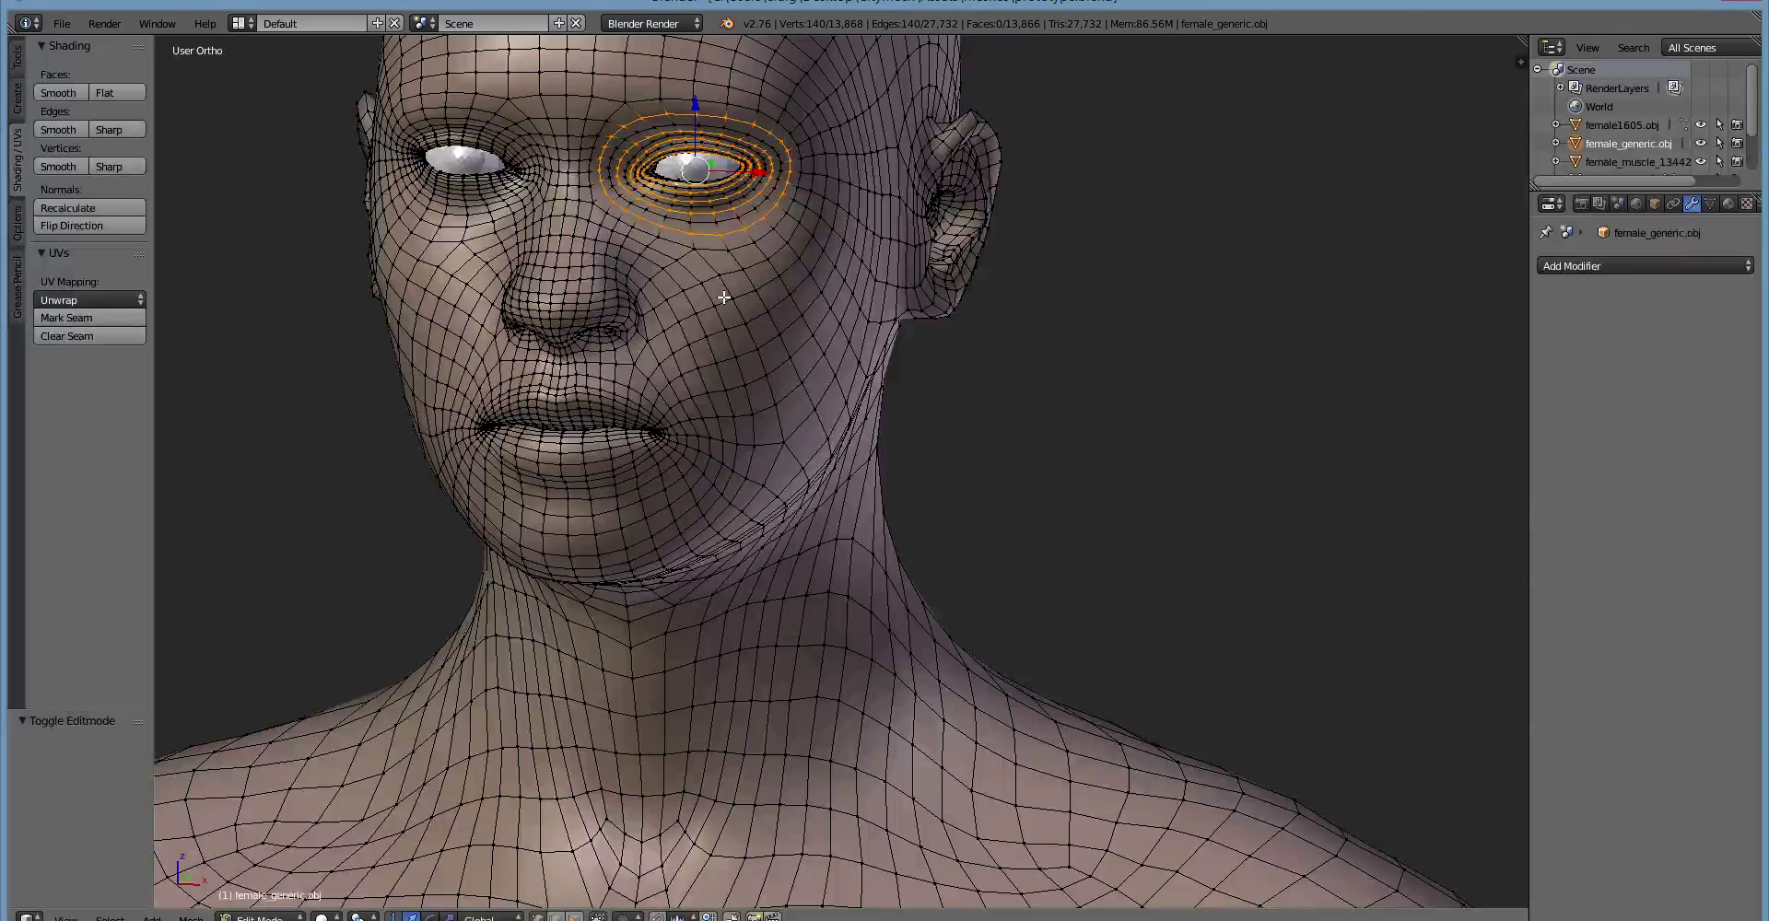
# Trace the edge loops running from and around the nostril, plus a vertex beside the nose
pyautogui.rightClick(600, 330)
pyautogui.keyDown('alt'); pyautogui.rightClick(598, 322); pyautogui.keyUp('alt')
pyautogui.rightClick(608, 318)
pyautogui.keyDown('alt'); pyautogui.rightClick(618, 312); pyautogui.keyUp('alt')
pyautogui.keyDown('alt'); pyautogui.rightClick(616, 314); pyautogui.keyUp('alt')
pyautogui.keyDown('alt'); pyautogui.rightClick(610, 311); pyautogui.keyUp('alt')
pyautogui.keyDown('alt'); pyautogui.rightClick(604, 315); pyautogui.keyUp('alt')
pyautogui.keyDown('alt'); pyautogui.rightClick(590, 319); pyautogui.keyUp('alt')
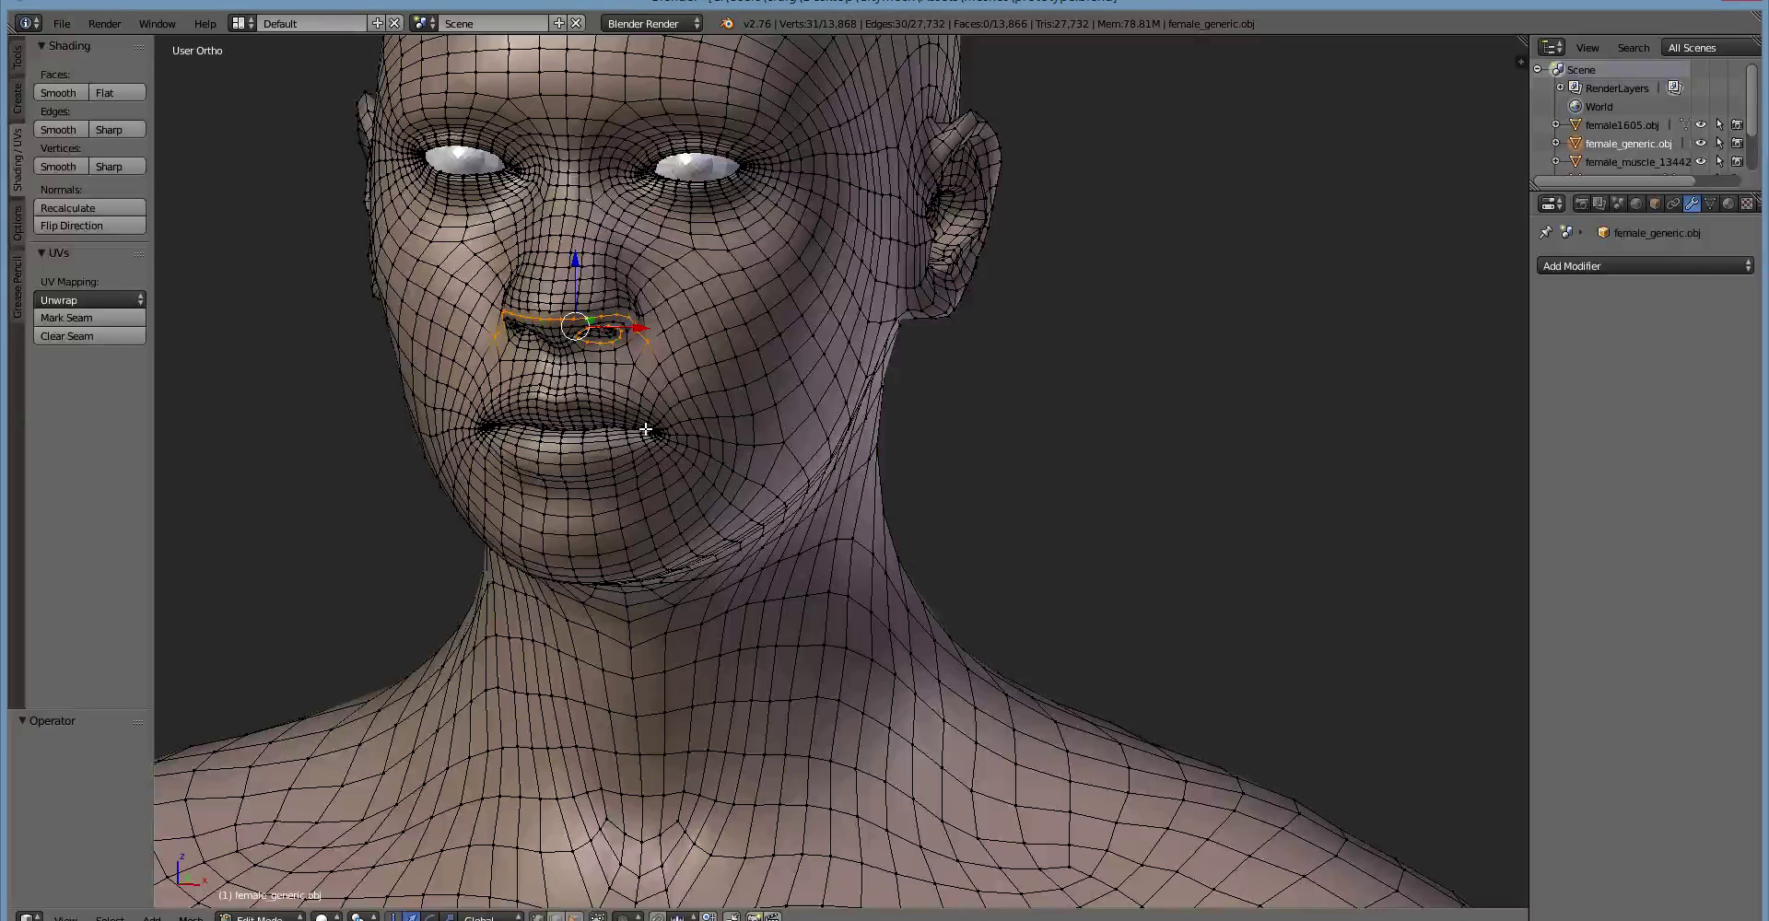
pyautogui.rightClick(646, 345)
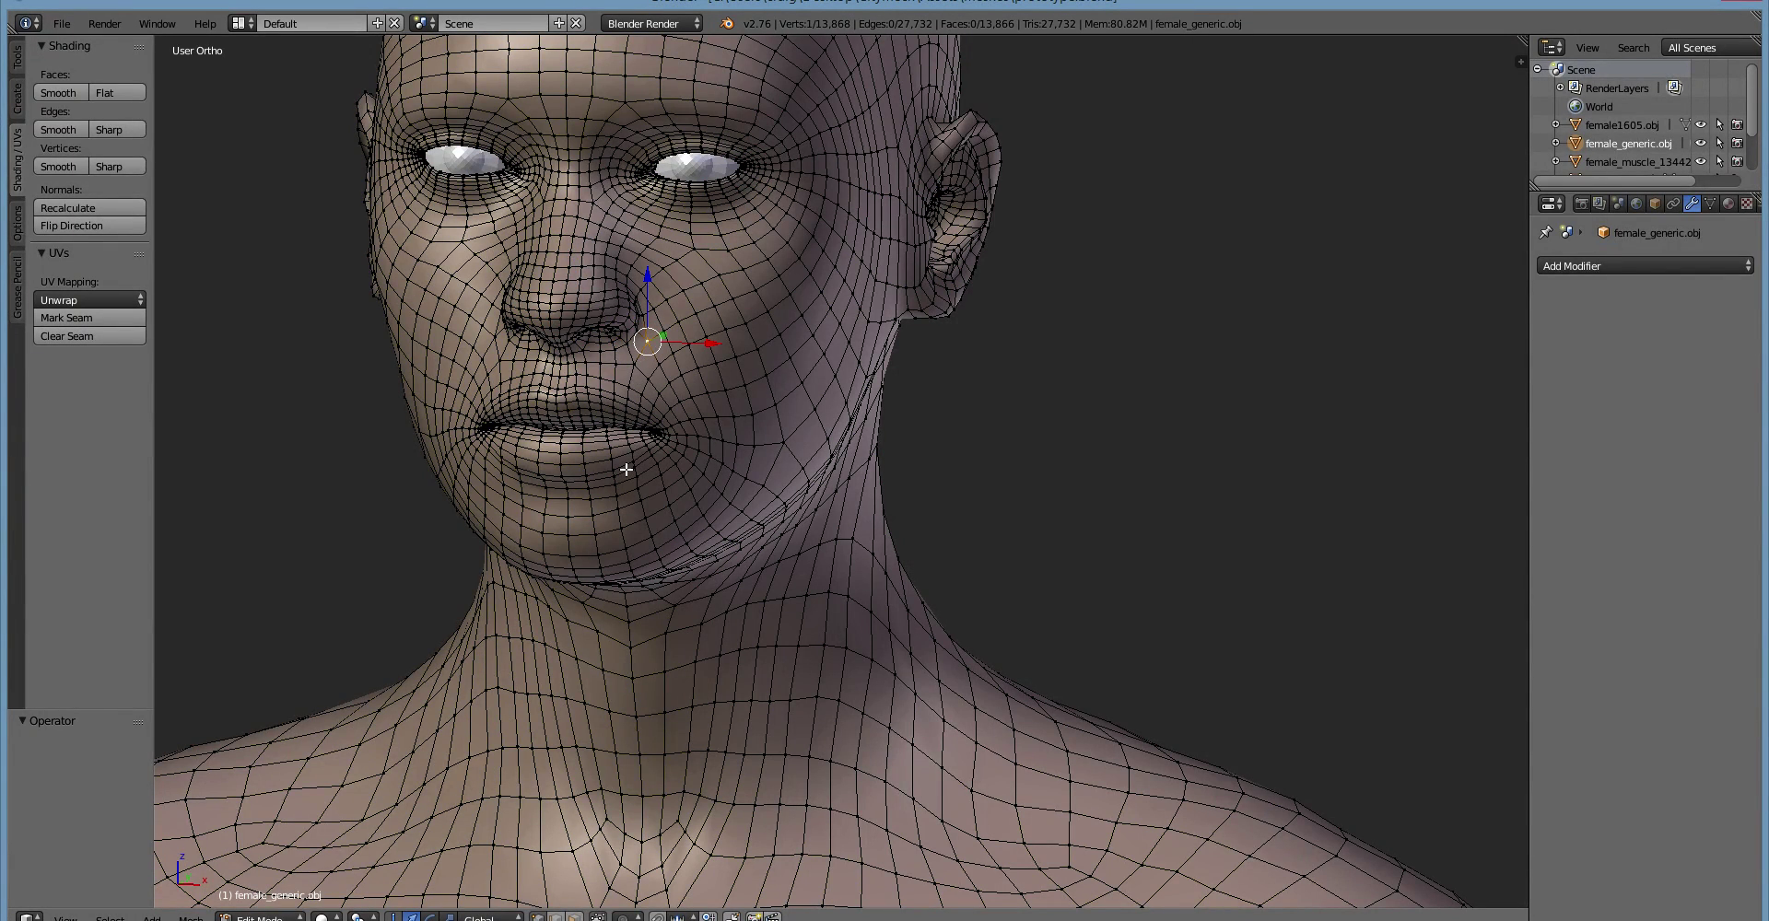
# Select the lip edge loop, grow it into a band of faces, and add the strip above the upper lip
pyautogui.keyDown('alt'); pyautogui.rightClick(578, 420); pyautogui.keyUp('alt')
pyautogui.press('ctrl+KP_Add')
pyautogui.press('ctrl+KP_Add')
pyautogui.keyDown('alt'); pyautogui.keyDown('shift'); pyautogui.rightClick(571, 404); pyautogui.keyUp('shift'); pyautogui.keyUp('alt')
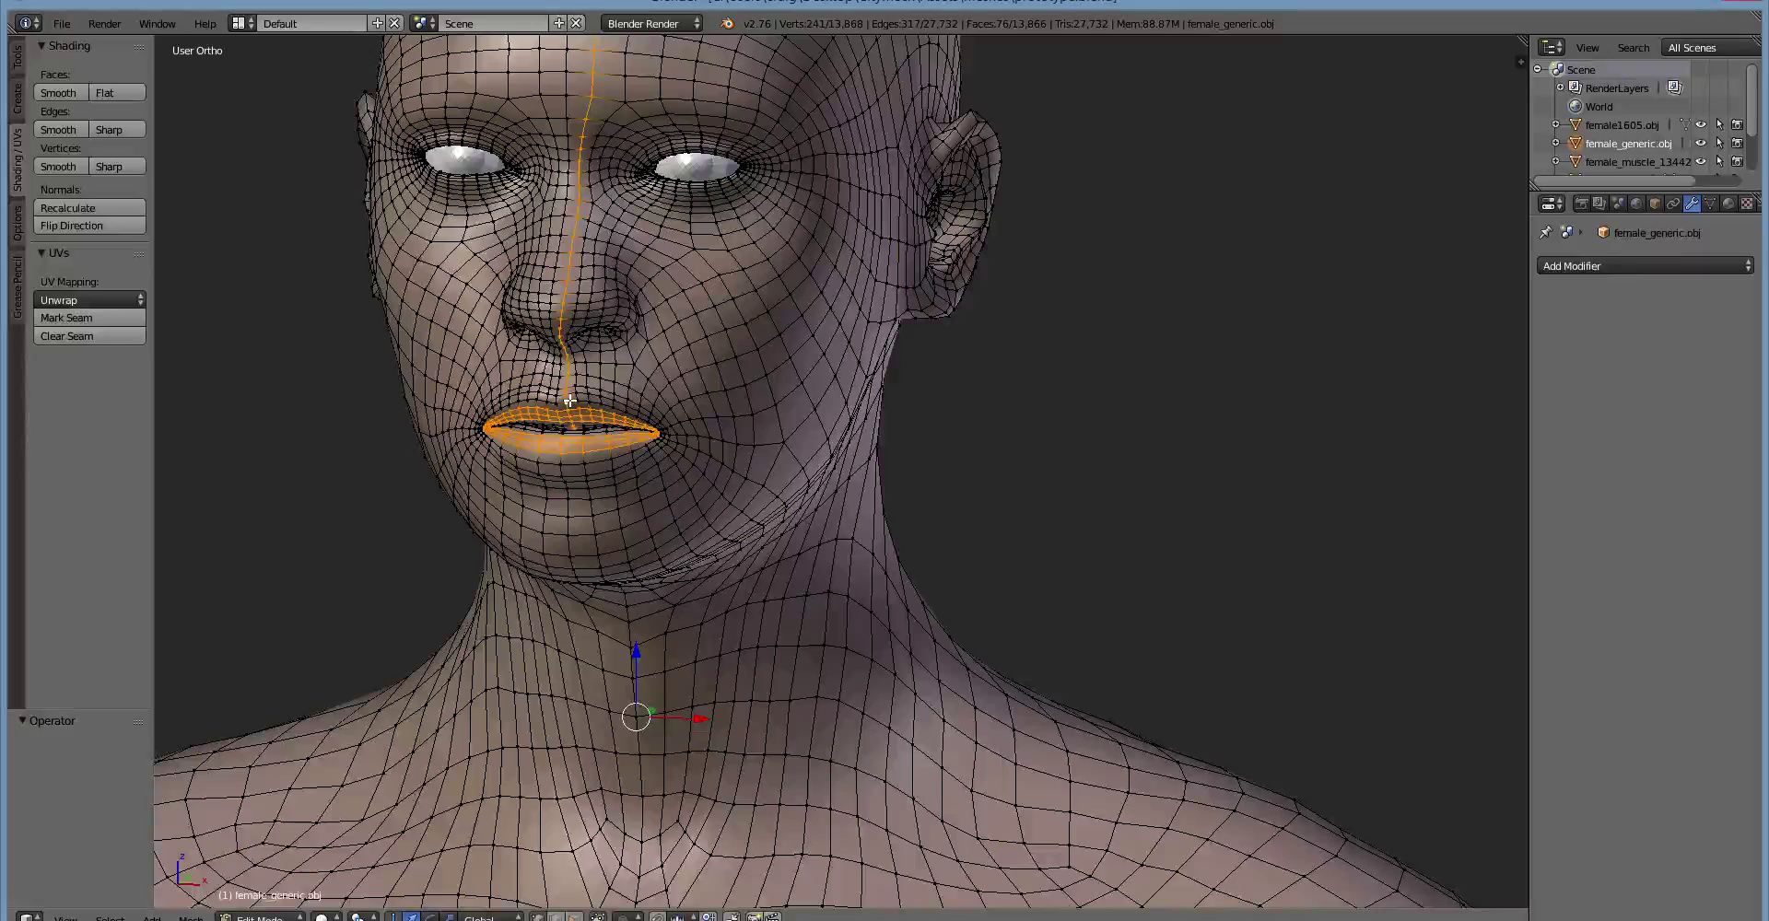
pyautogui.hotkey('ctrl', 'z')
pyautogui.hotkey('ctrl', 'shift', 'z')
pyautogui.hotkey('ctrl', 'z')
pyautogui.press('ctrl+KP_Add')
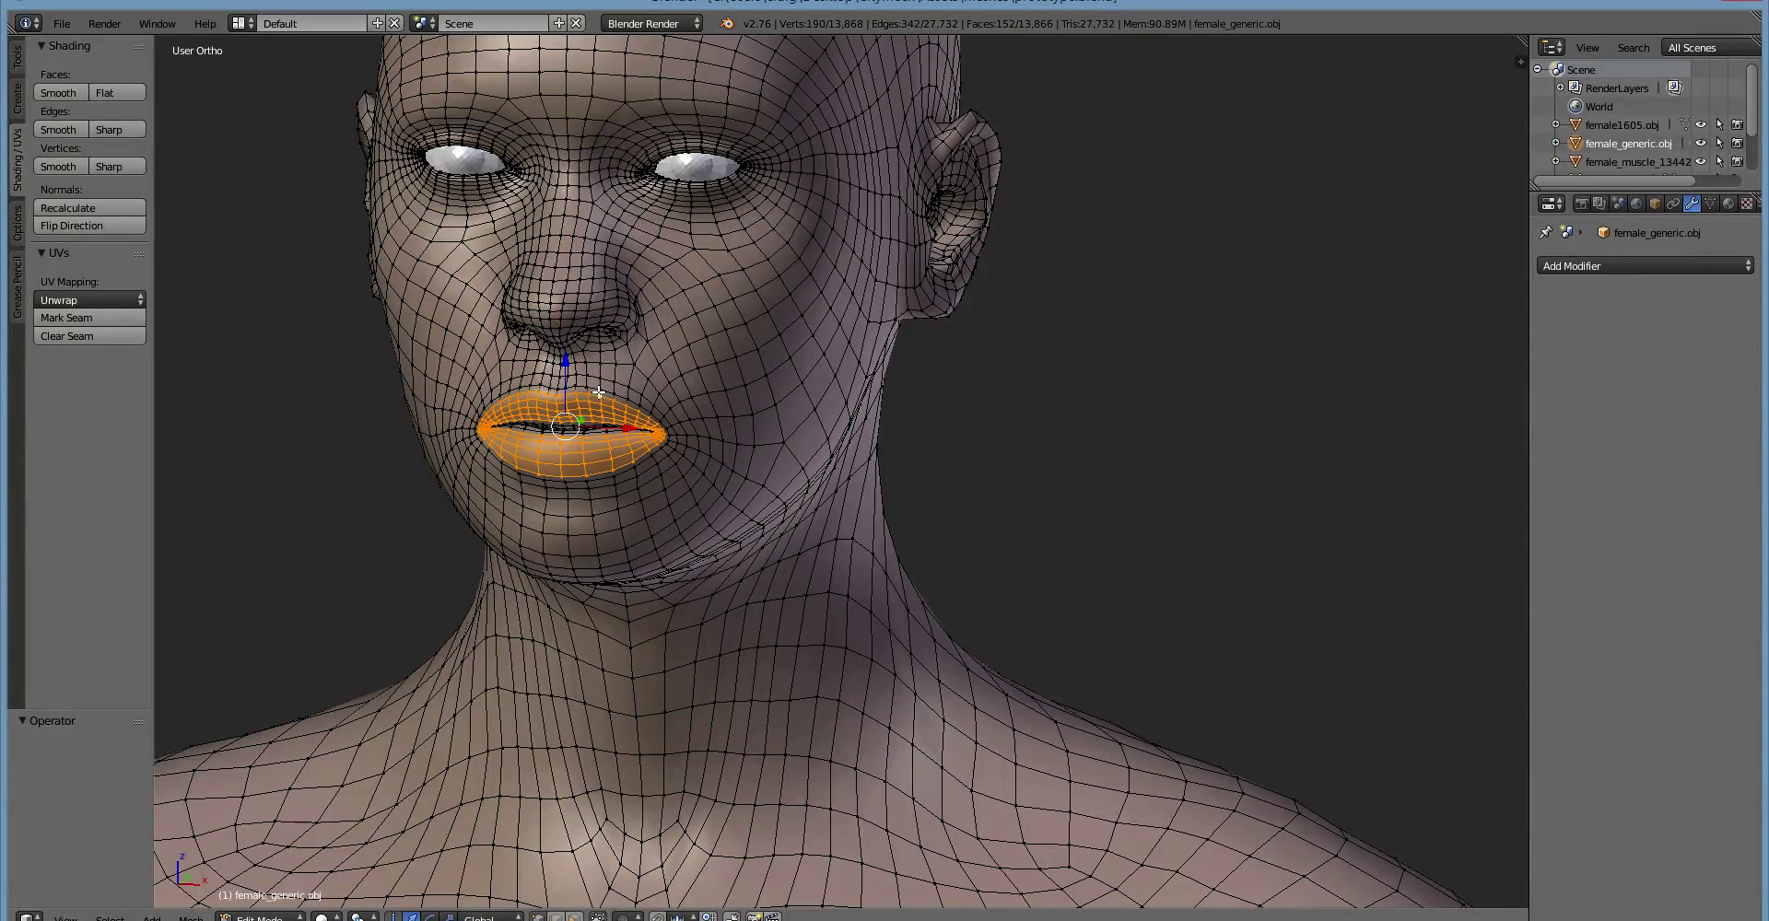
pyautogui.press('ctrl+KP_Add')
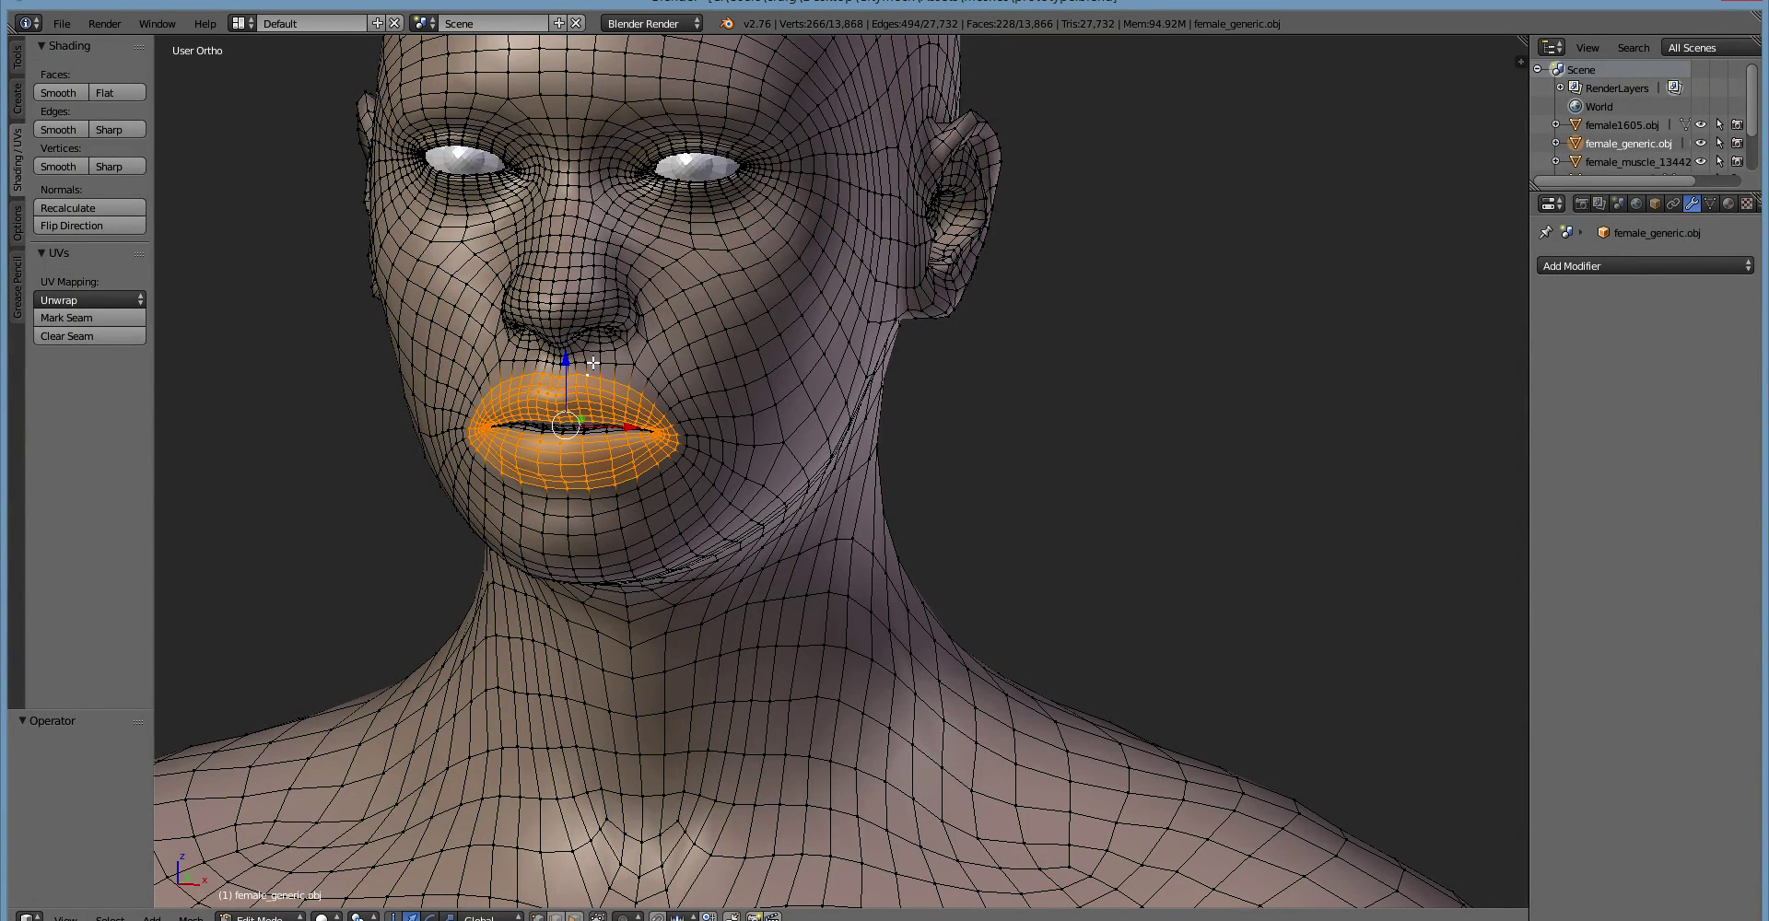
pyautogui.keyDown('alt'); pyautogui.keyDown('shift'); pyautogui.rightClick(592, 360); pyautogui.keyUp('shift'); pyautogui.keyUp('alt')
pyautogui.rightClick(634, 364)
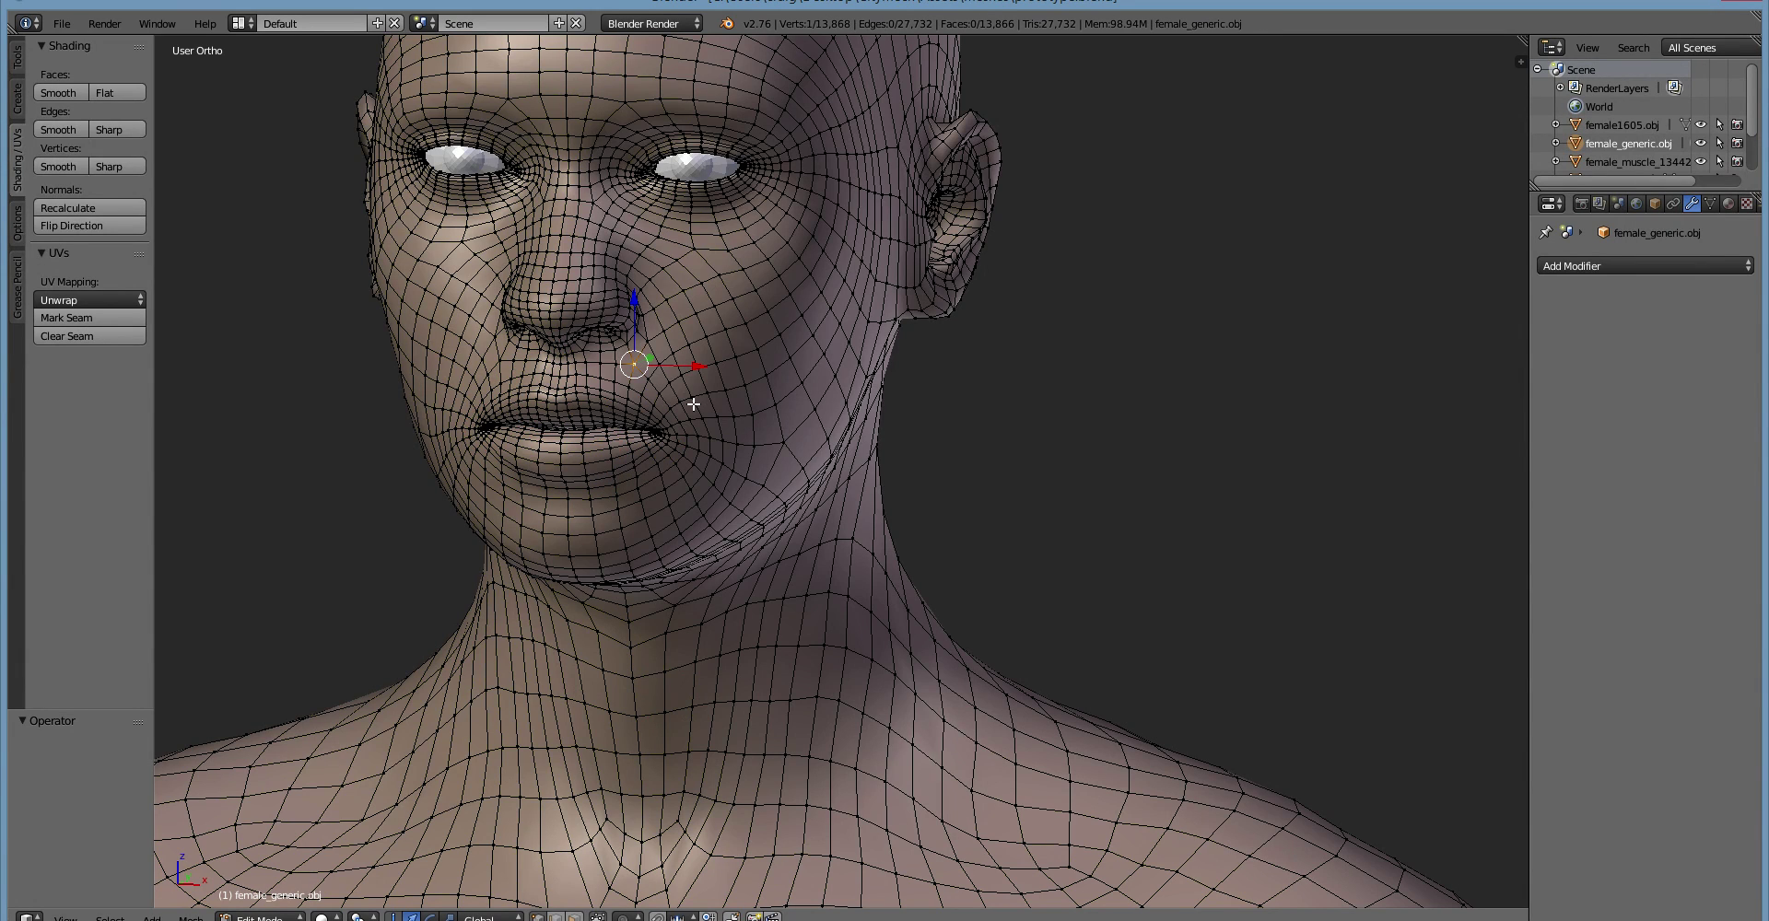
# Check single vertices on the cheek, below the left eye and on the forehead, then recentre the head
pyautogui.rightClick(782, 444)
pyautogui.rightClick(696, 248)
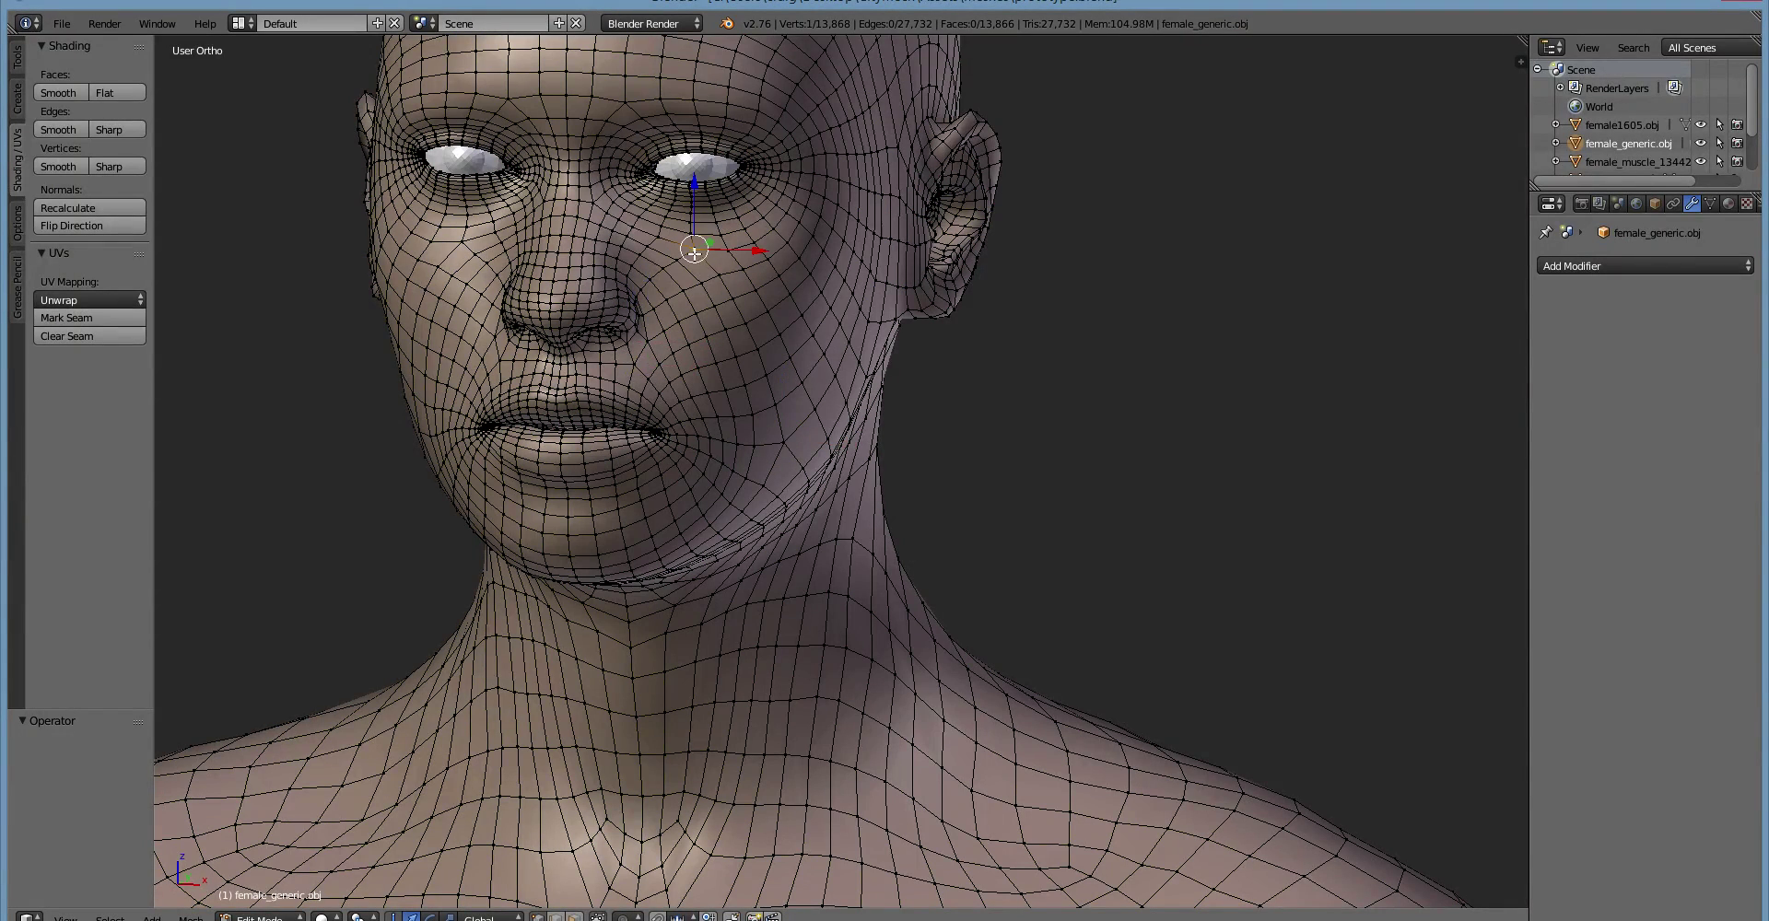
pyautogui.rightClick(627, 99)
pyautogui.keyDown('shift'); pyautogui.moveTo(694, 473); pyautogui.dragTo(774, 585, button='middle'); pyautogui.keyUp('shift')
pyautogui.scroll(-1, 771, 553)
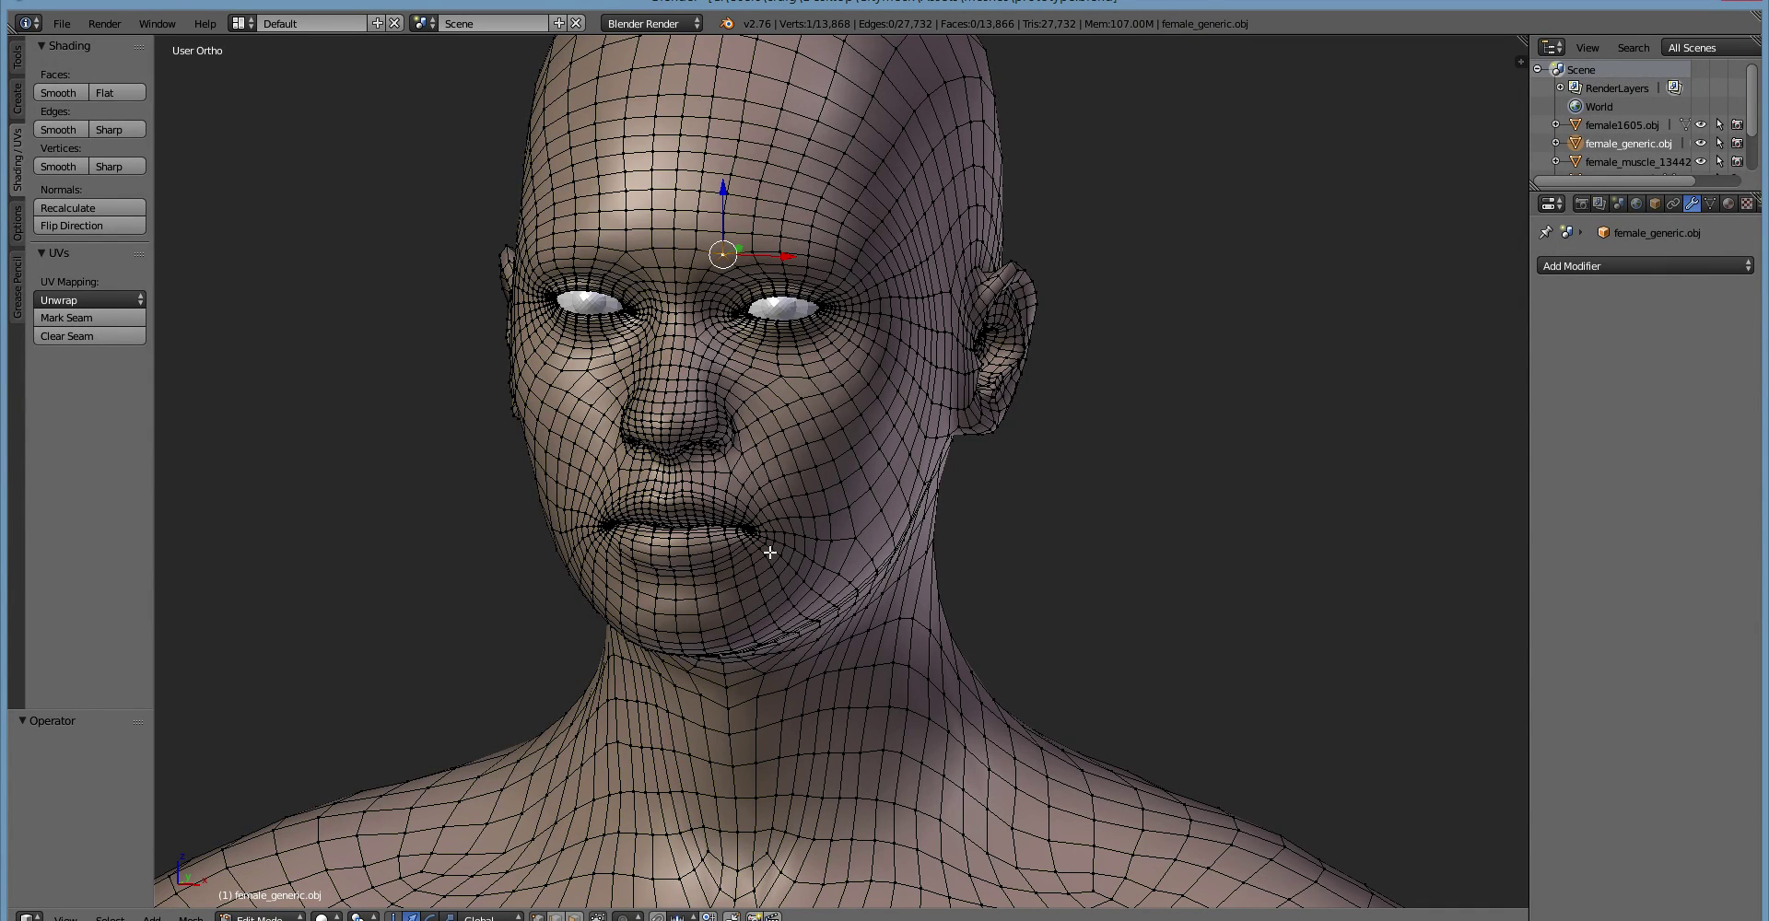
pyautogui.scroll(-2, 770, 552)
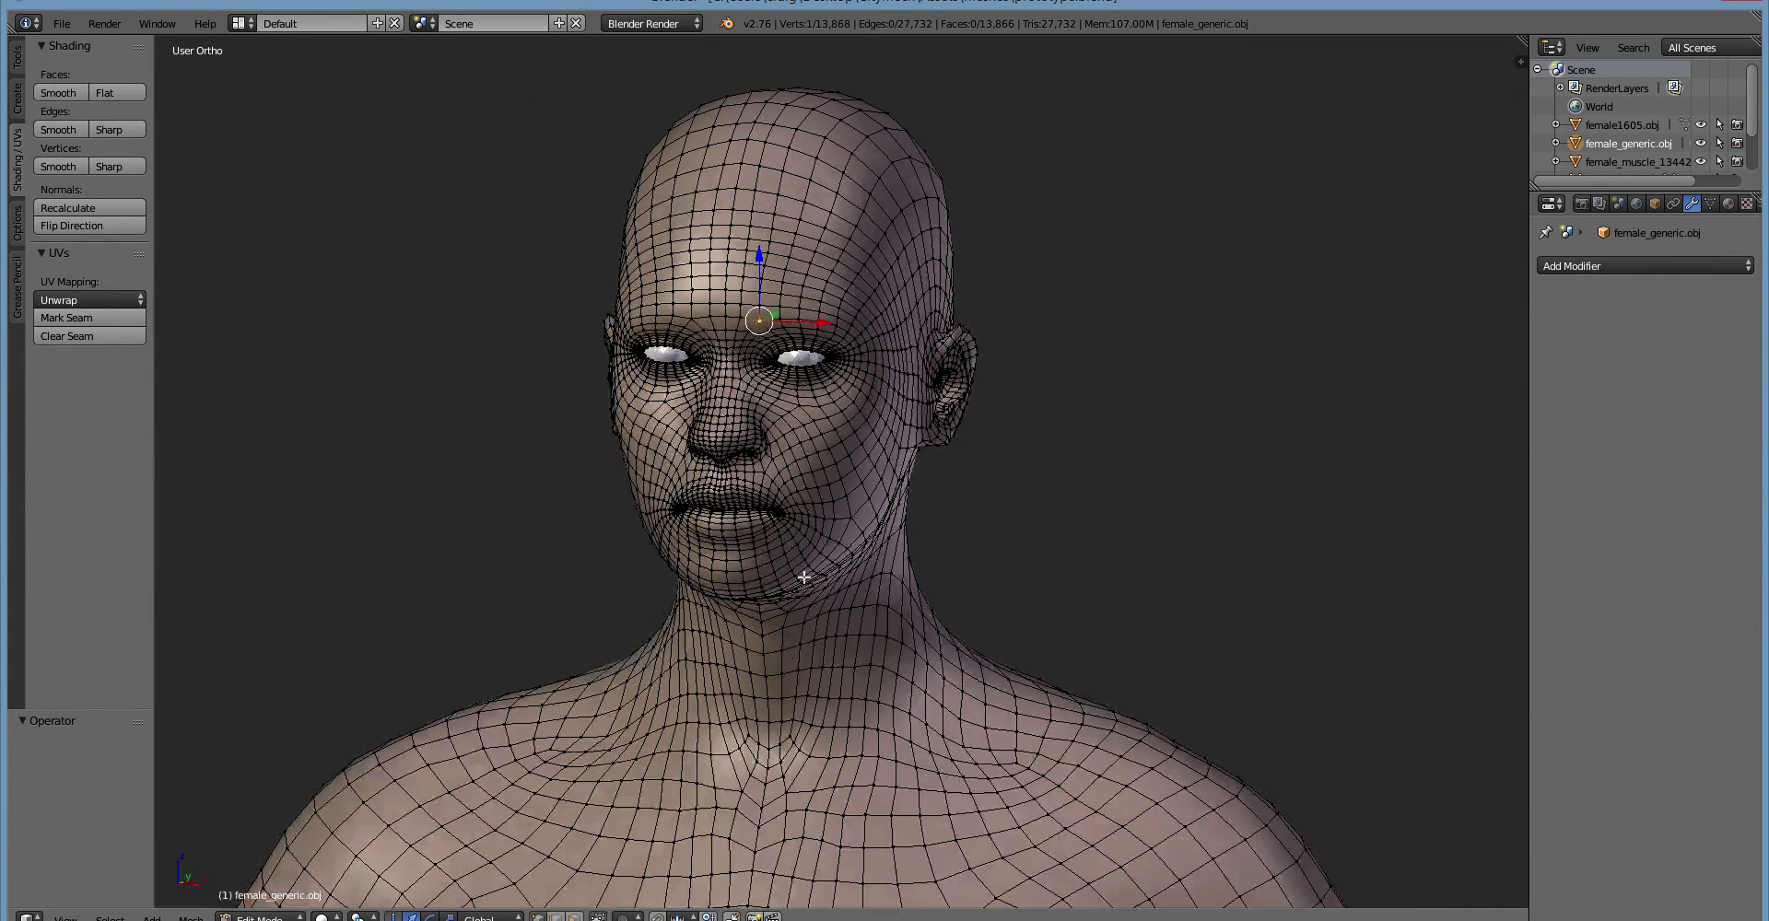
pyautogui.keyDown('shift'); pyautogui.moveTo(858, 673); pyautogui.dragTo(795, 544, button='middle'); pyautogui.keyUp('shift')
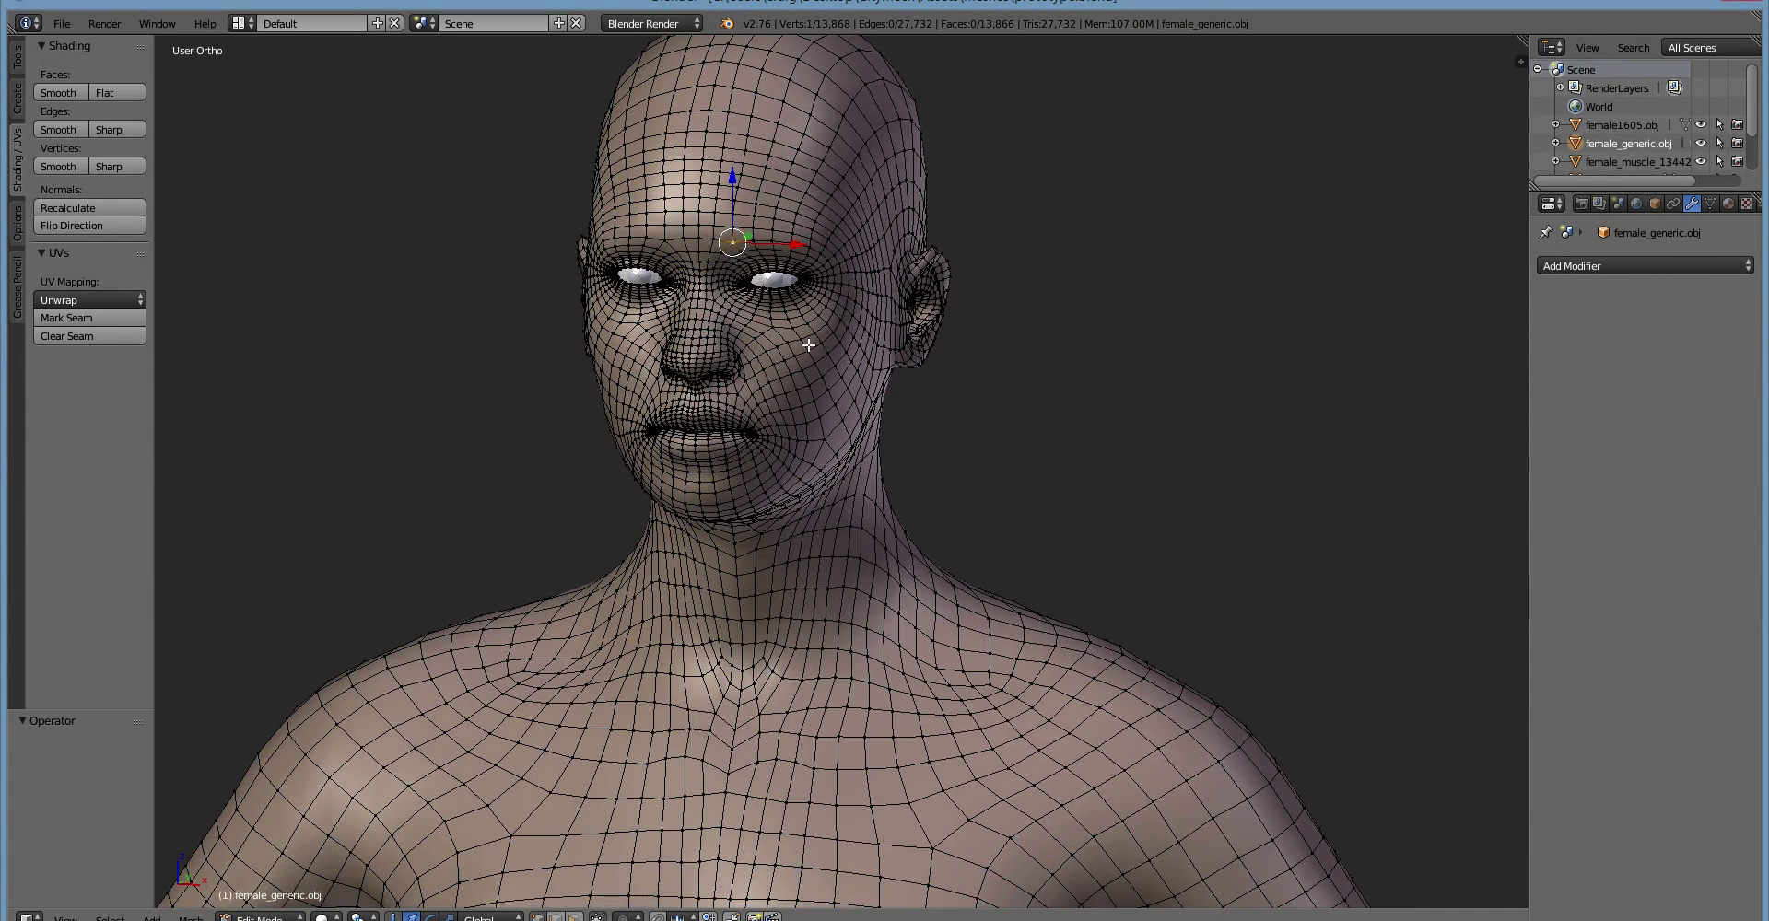
# Compare the loop encircling both eyes with the partial right-eye loop, then orbit out to a side view
pyautogui.keyDown('alt'); pyautogui.click(775, 230); pyautogui.keyUp('alt')
pyautogui.keyDown('alt'); pyautogui.click(766, 238); pyautogui.keyUp('alt')
pyautogui.keyDown('alt'); pyautogui.click(766, 231); pyautogui.keyUp('alt')
pyautogui.keyDown('alt'); pyautogui.click(762, 240); pyautogui.keyUp('alt')
pyautogui.scroll(-5, 1059, 366)
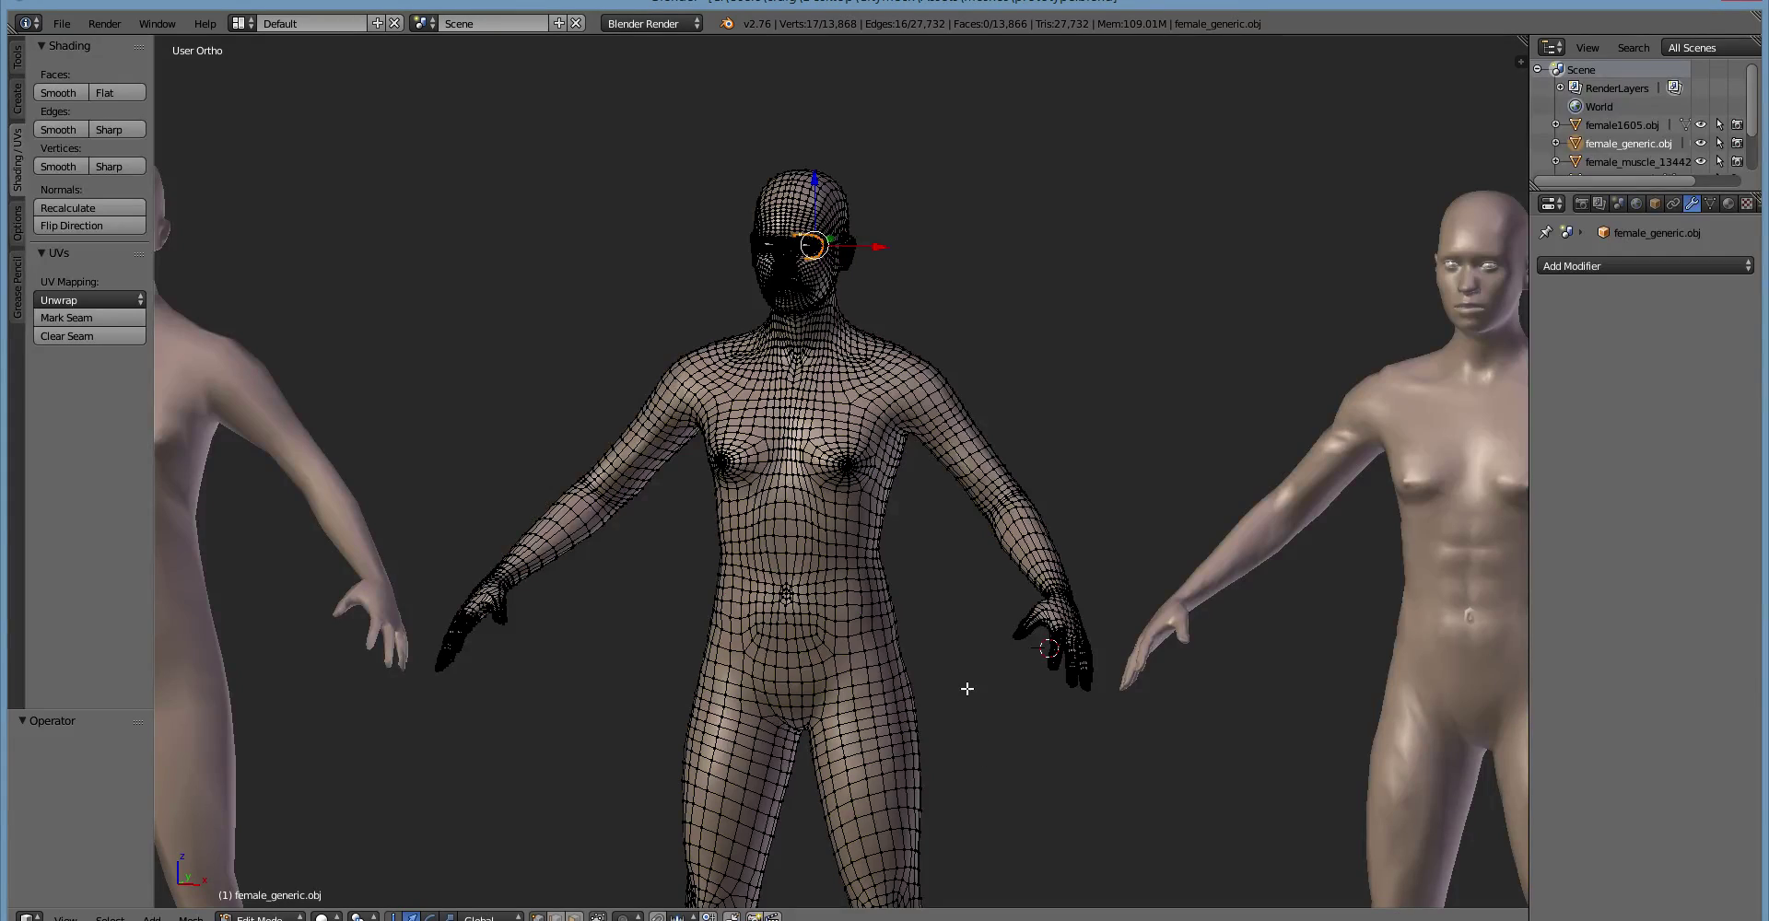
pyautogui.moveTo(967, 692); pyautogui.dragTo(936, 692, button='middle')
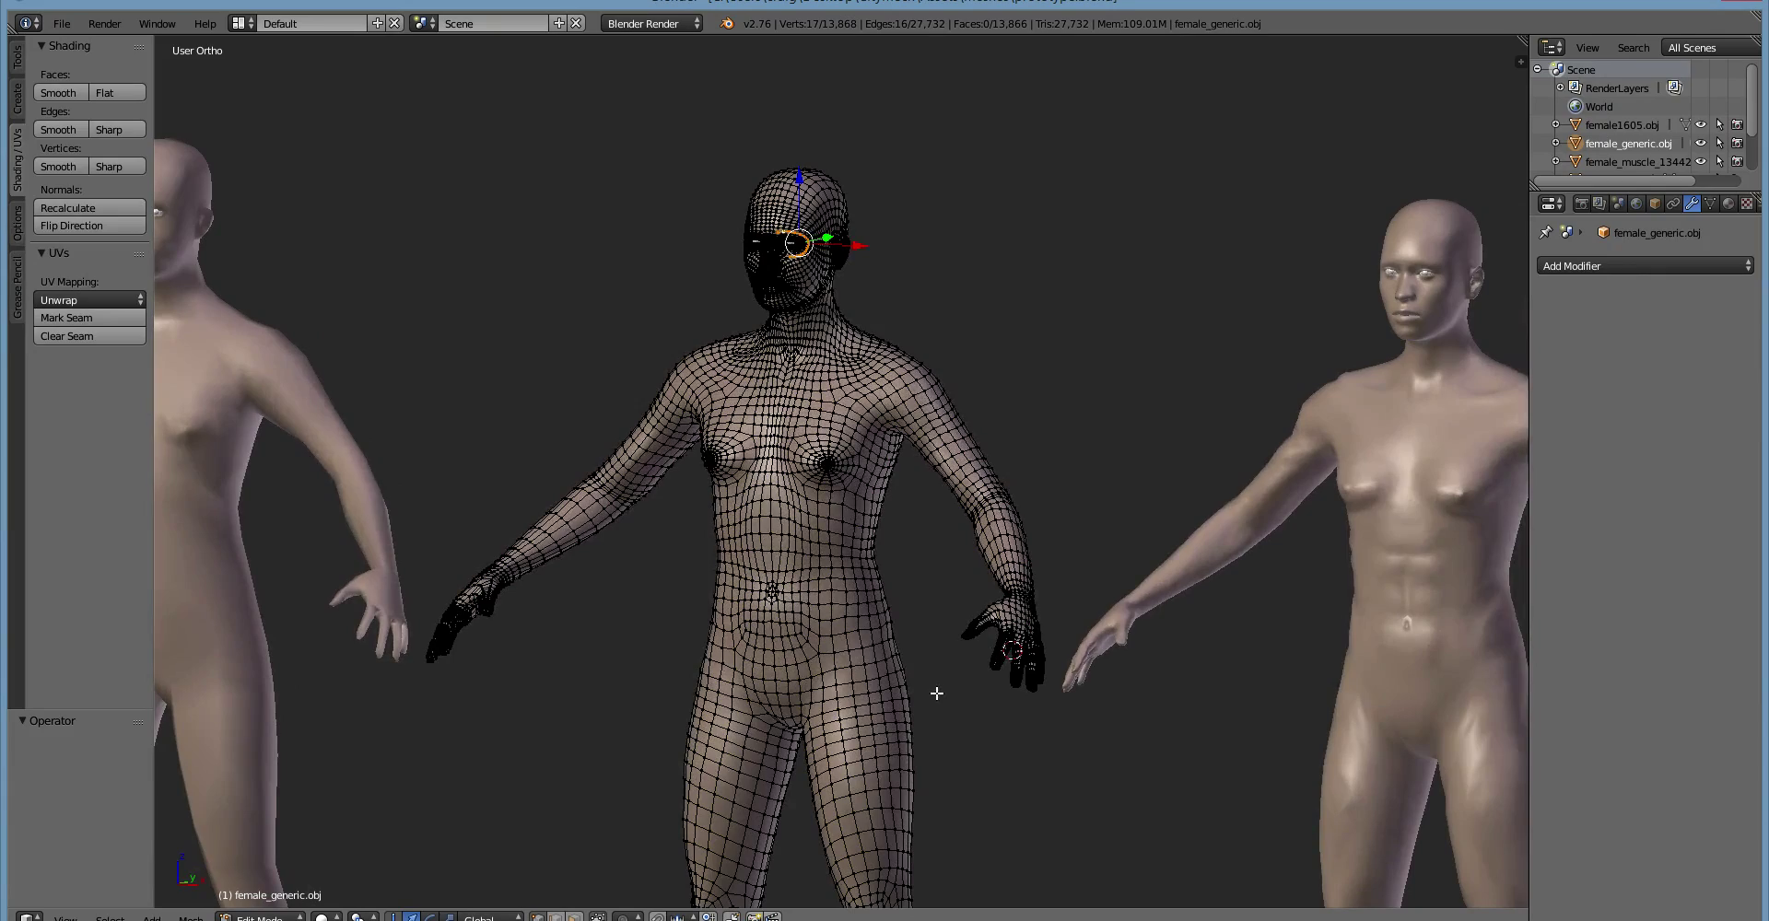
pyautogui.moveTo(898, 658); pyautogui.dragTo(928, 521, button='middle')
# Return to Object Mode and orbit to a three-quarter view of the head
pyautogui.press('Tab')
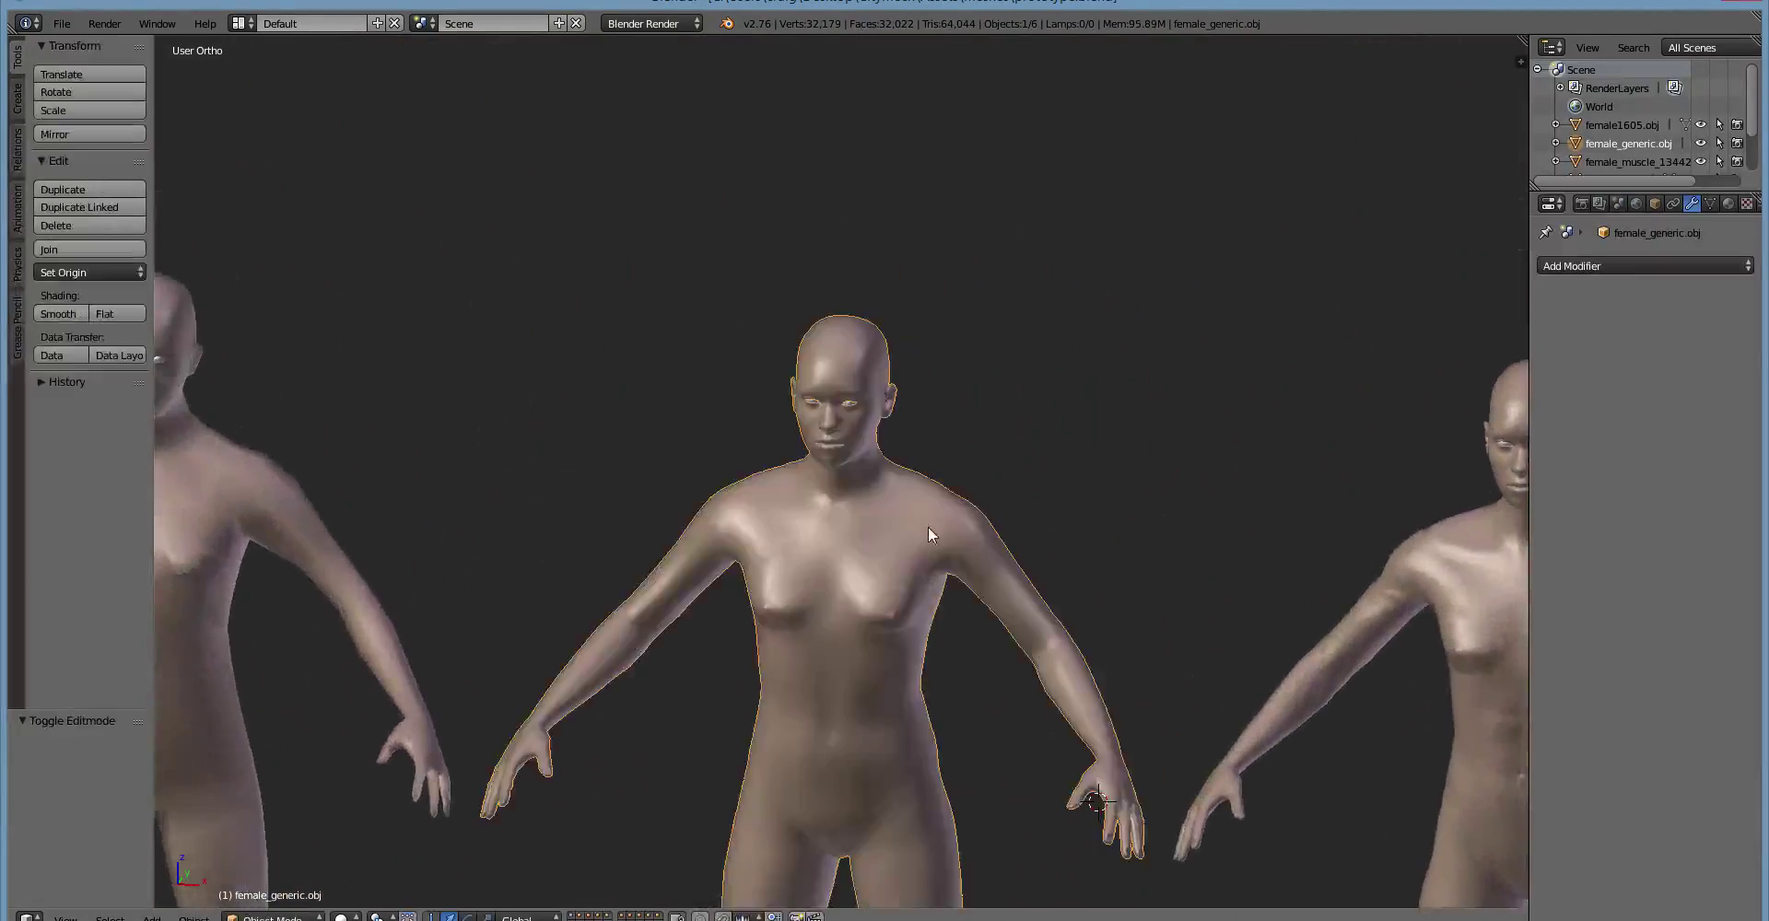
pyautogui.scroll(4, 912, 481)
pyautogui.scroll(4, 911, 474)
pyautogui.moveTo(853, 403); pyautogui.dragTo(840, 578, button='middle')
pyautogui.scroll(8, 762, 672)
pyautogui.scroll(-10, 840, 577)
pyautogui.scroll(3, 820, 502)
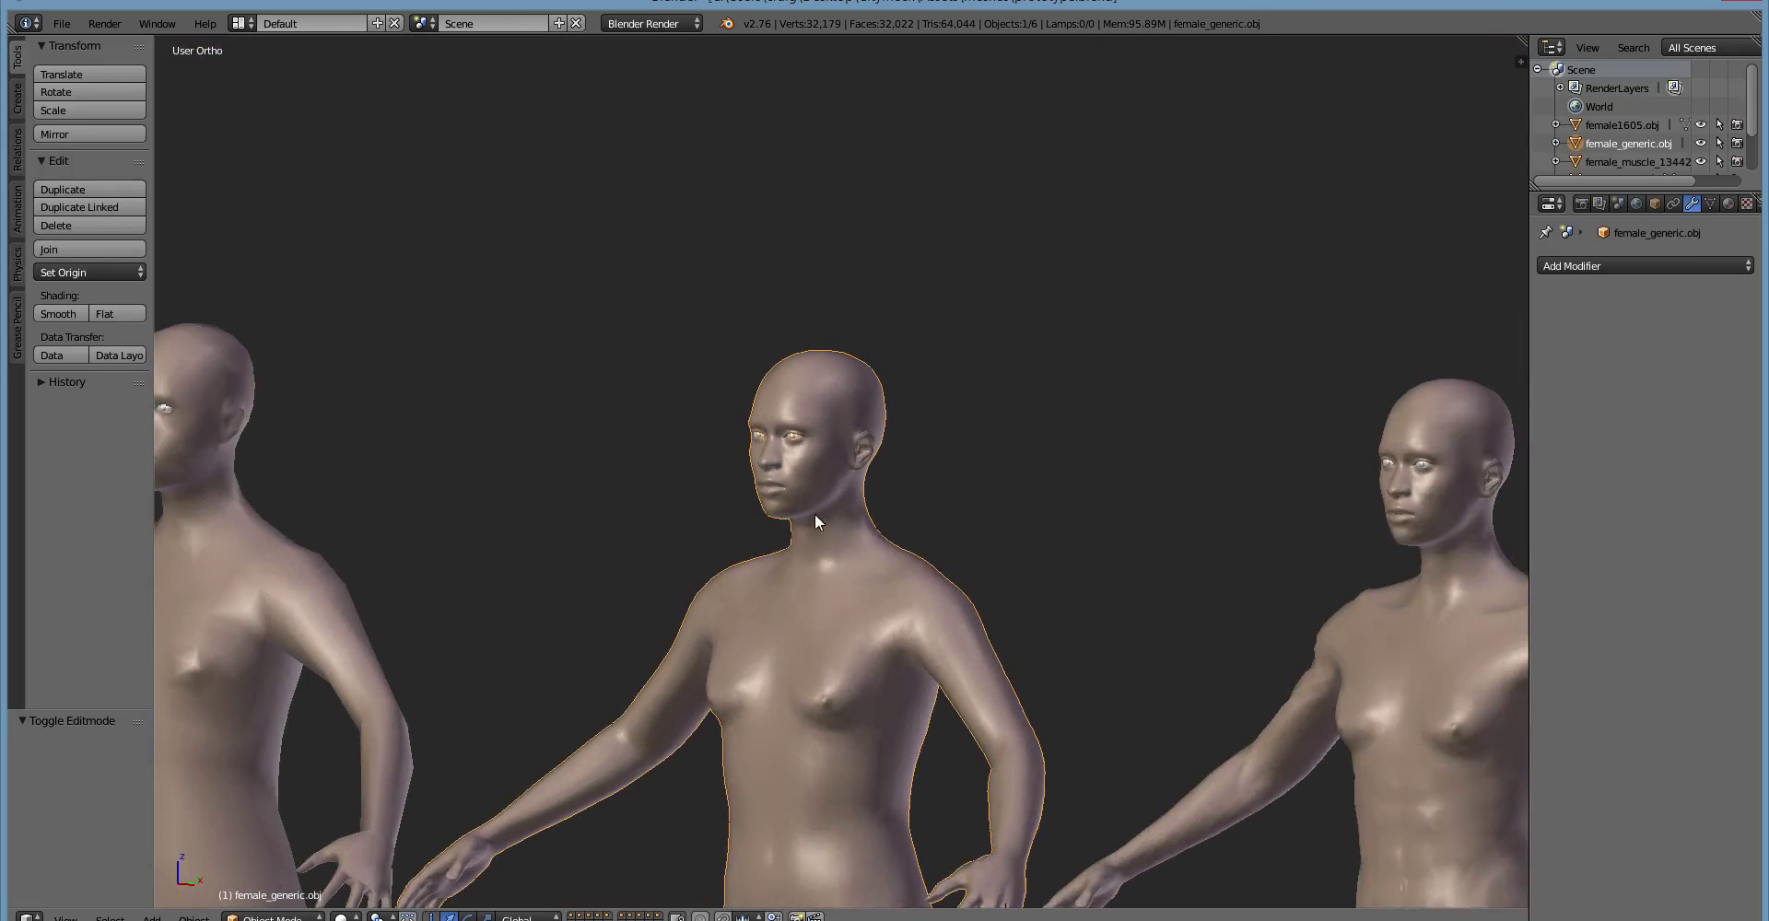
# In Edit Mode, pull the lip-corner vertex straight down along Z with connected proportional editing
pyautogui.press('Tab')
pyautogui.rightClick(789, 506)
pyautogui.rightClick(770, 503)
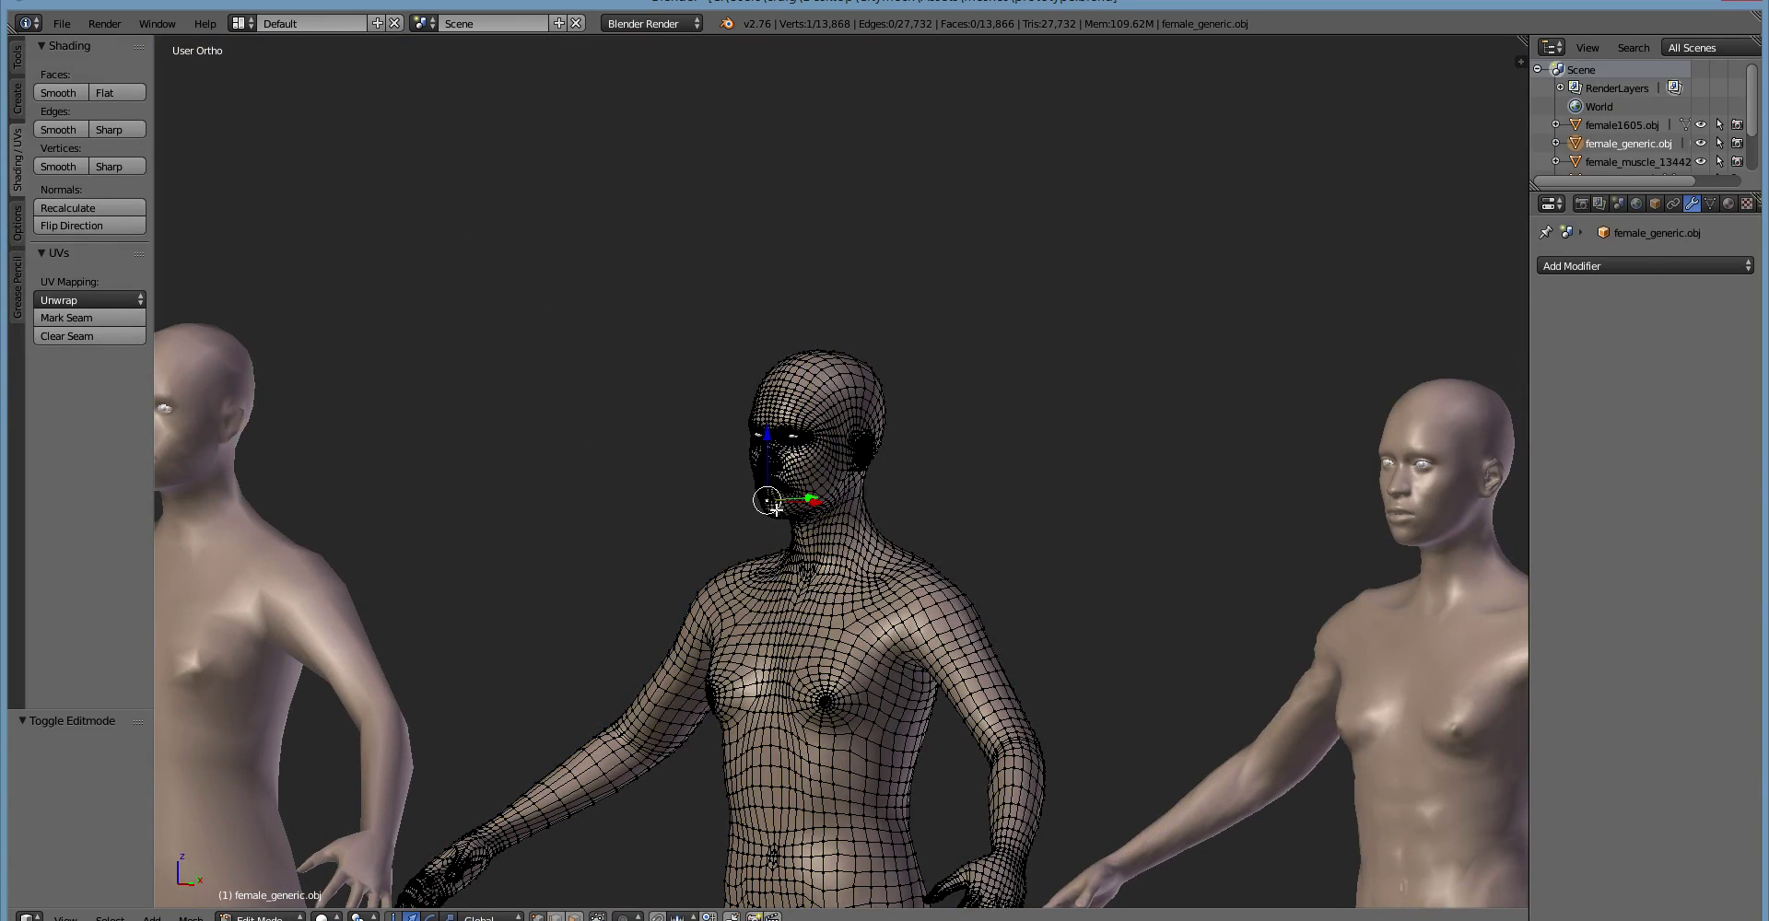
pyautogui.click(626, 917)
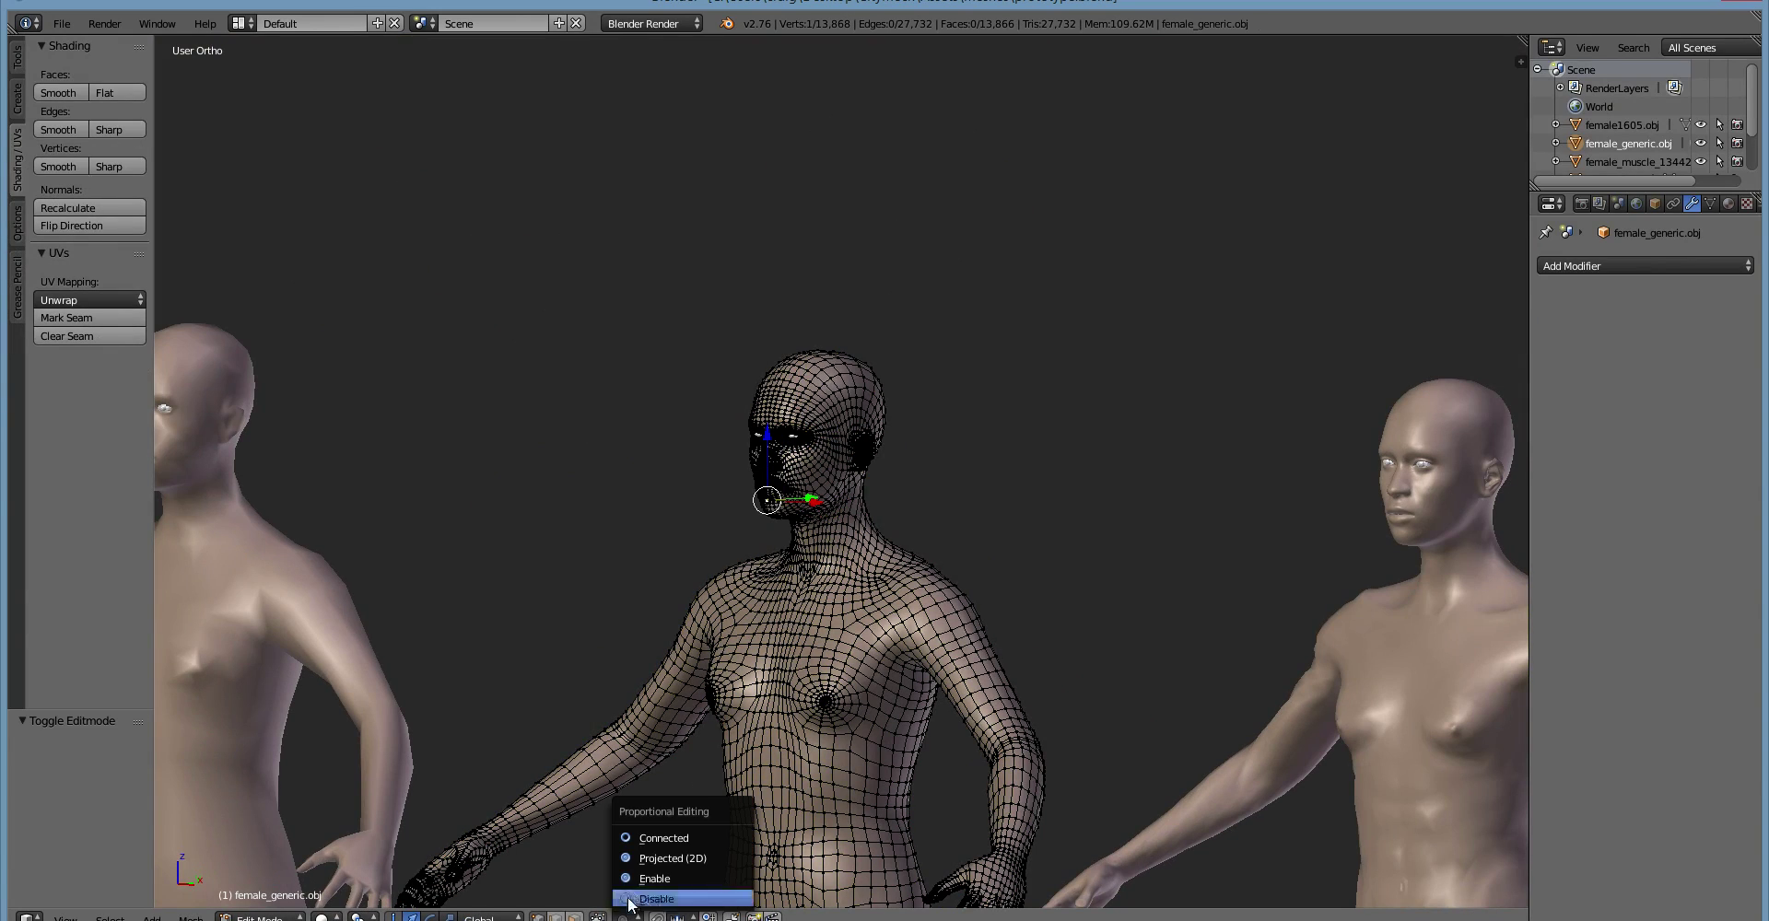
pyautogui.click(637, 835)
pyautogui.press('g')
pyautogui.press('z')
pyautogui.click(774, 548)
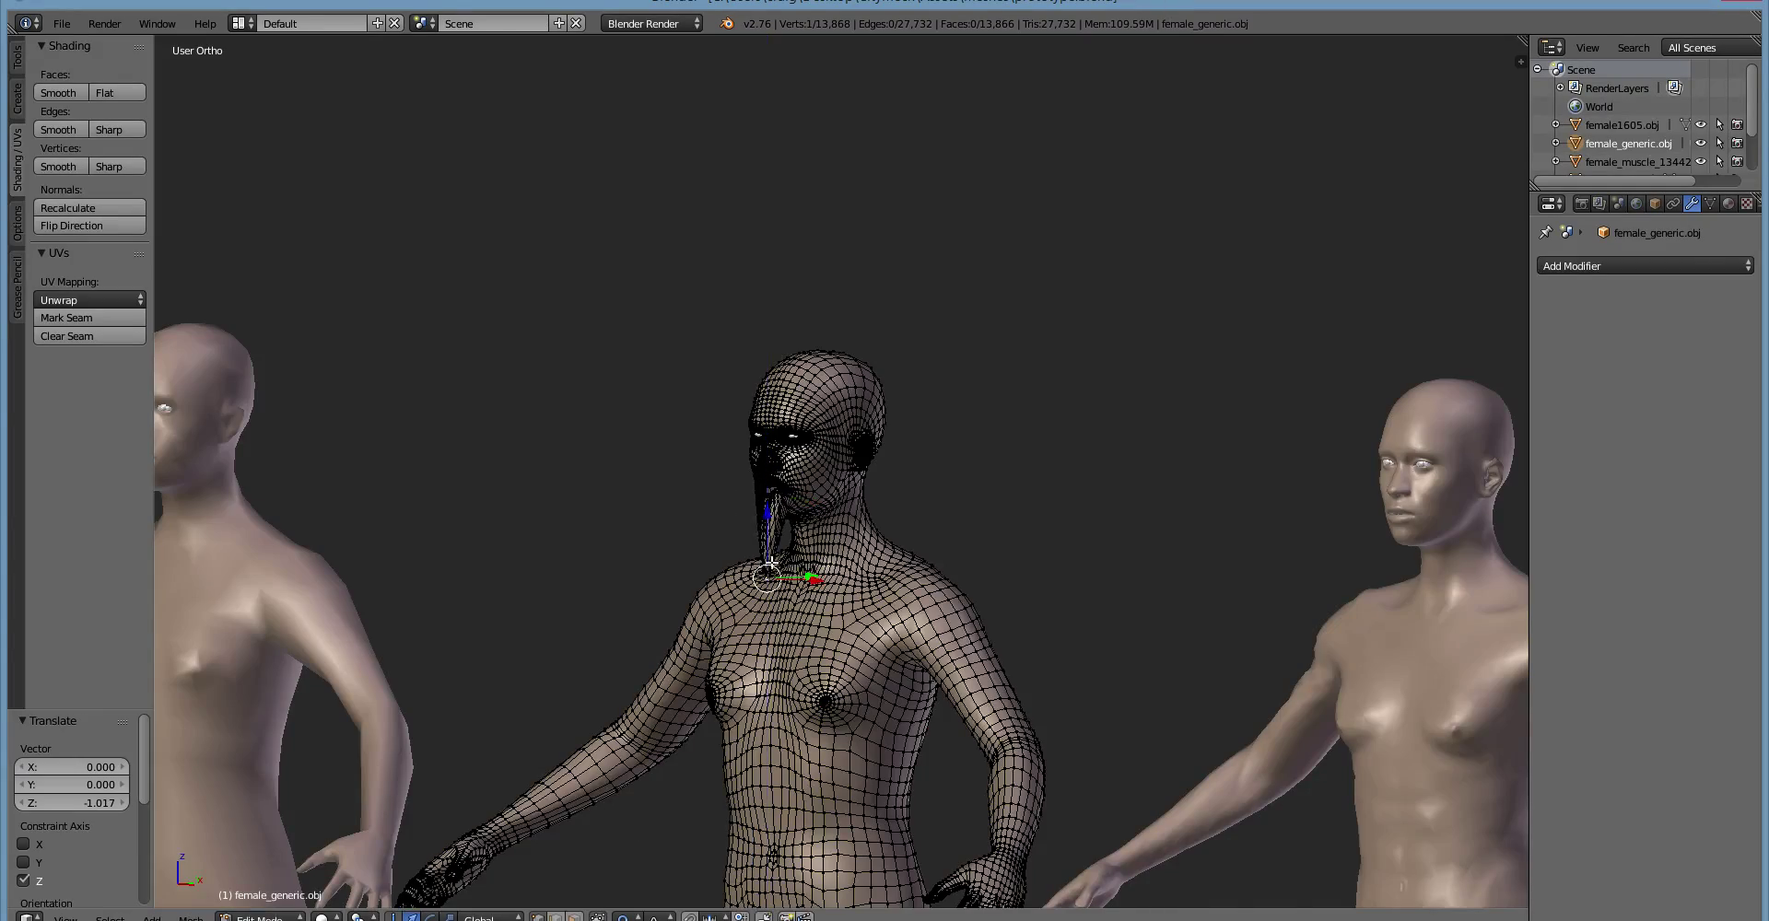
# Orbit beneath the head, then tilt to look slightly down on the three figures
pyautogui.scroll(4, 826, 577)
pyautogui.scroll(3, 827, 578)
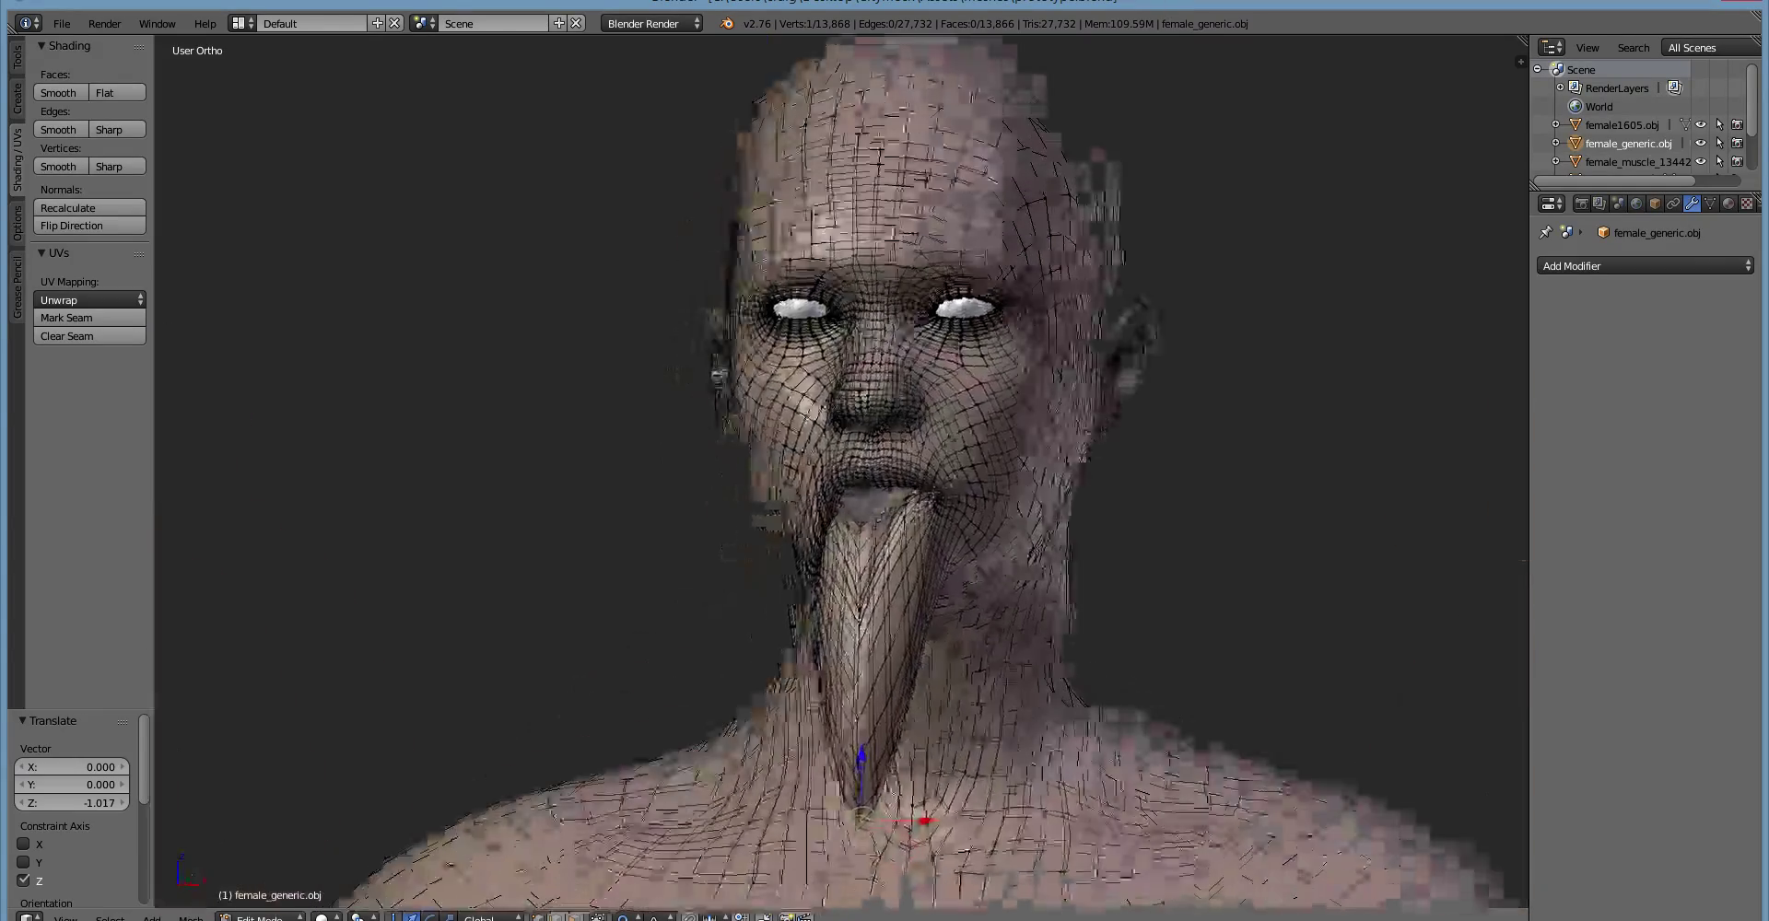
pyautogui.moveTo(863, 644); pyautogui.dragTo(943, 583, button='middle')
pyautogui.scroll(-5, 820, 580)
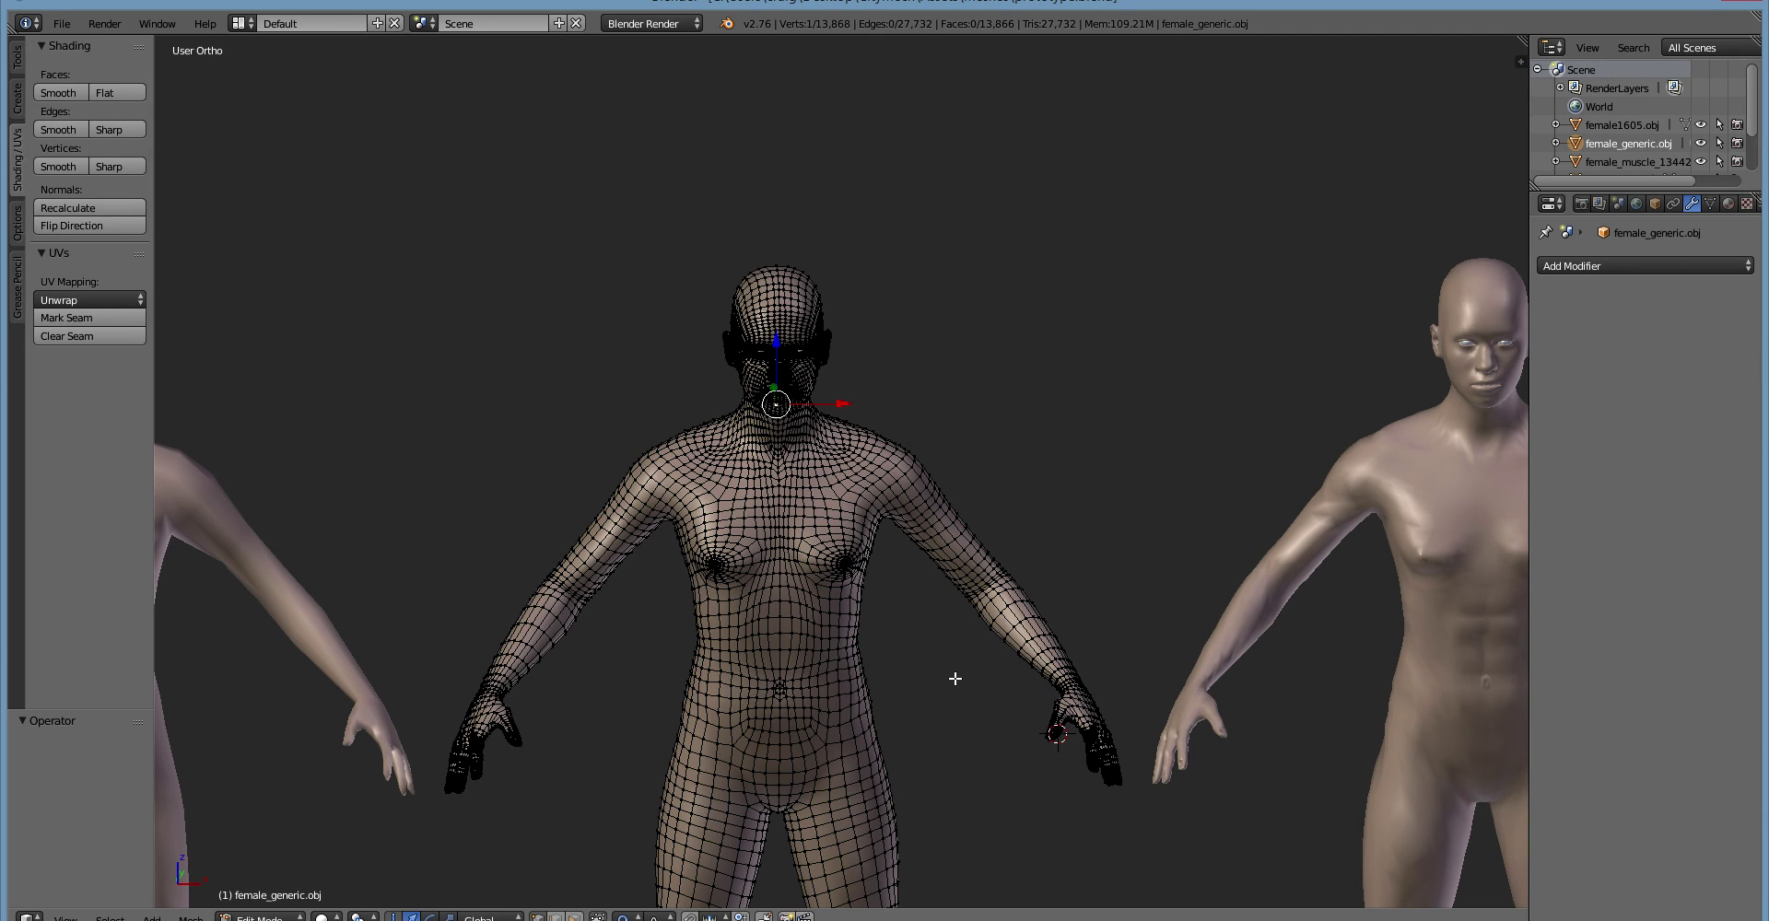
pyautogui.scroll(-4, 900, 659)
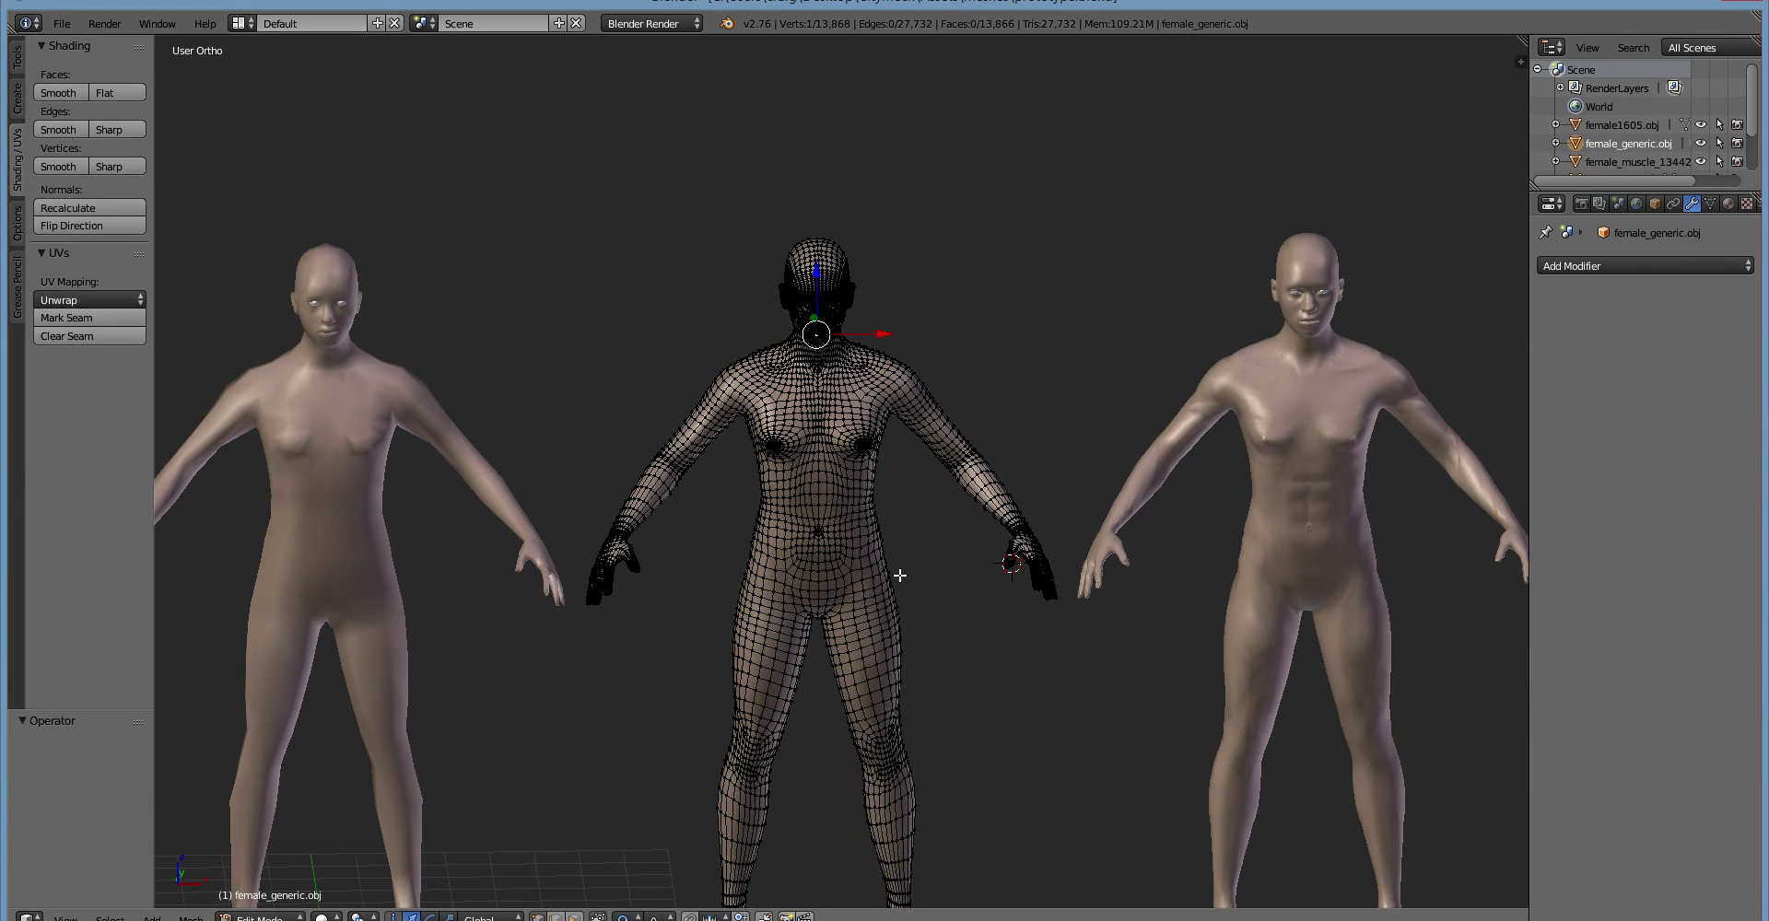
pyautogui.moveTo(902, 620); pyautogui.dragTo(801, 577, button='middle')
# Make female1605 the active object and centre it in the view
pyautogui.press('Tab')
pyautogui.rightClick(376, 466)
pyautogui.press('Tab')
pyautogui.keyDown('shift'); pyautogui.moveTo(426, 502); pyautogui.dragTo(782, 684, button='middle'); pyautogui.keyUp('shift')
pyautogui.press('Tab')
pyautogui.press('Tab')
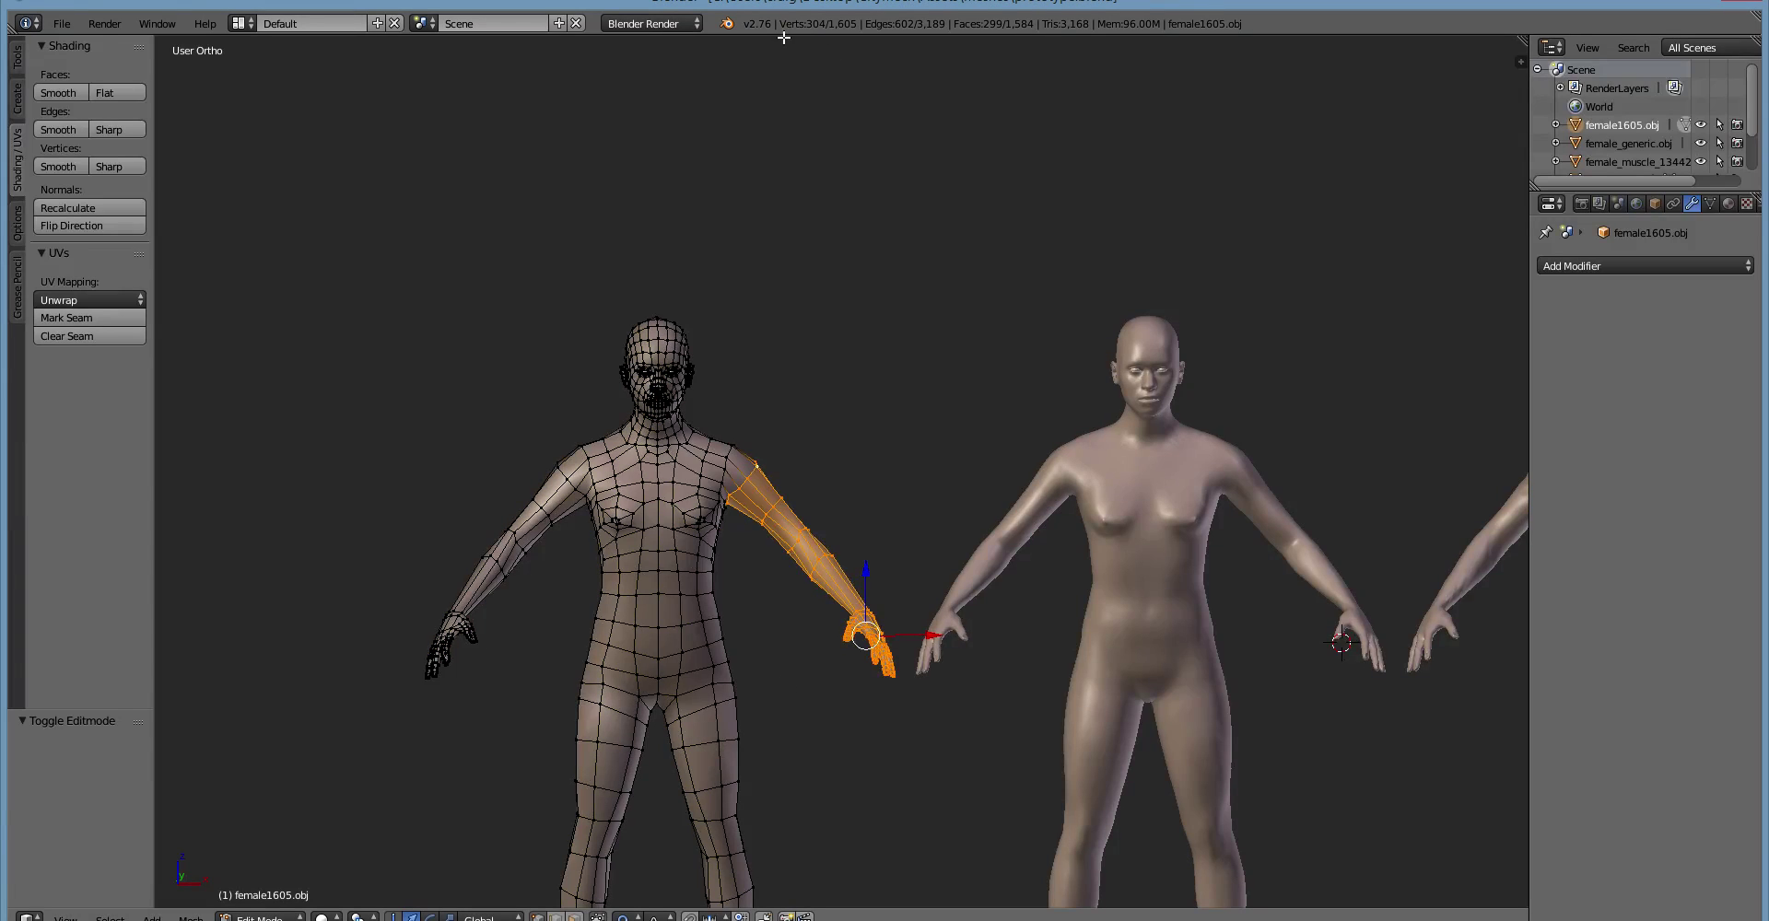
# Select the whole female1605 mesh, return it to Object Mode, and view the figures from slightly above
pyautogui.press('a')
pyautogui.press('a')
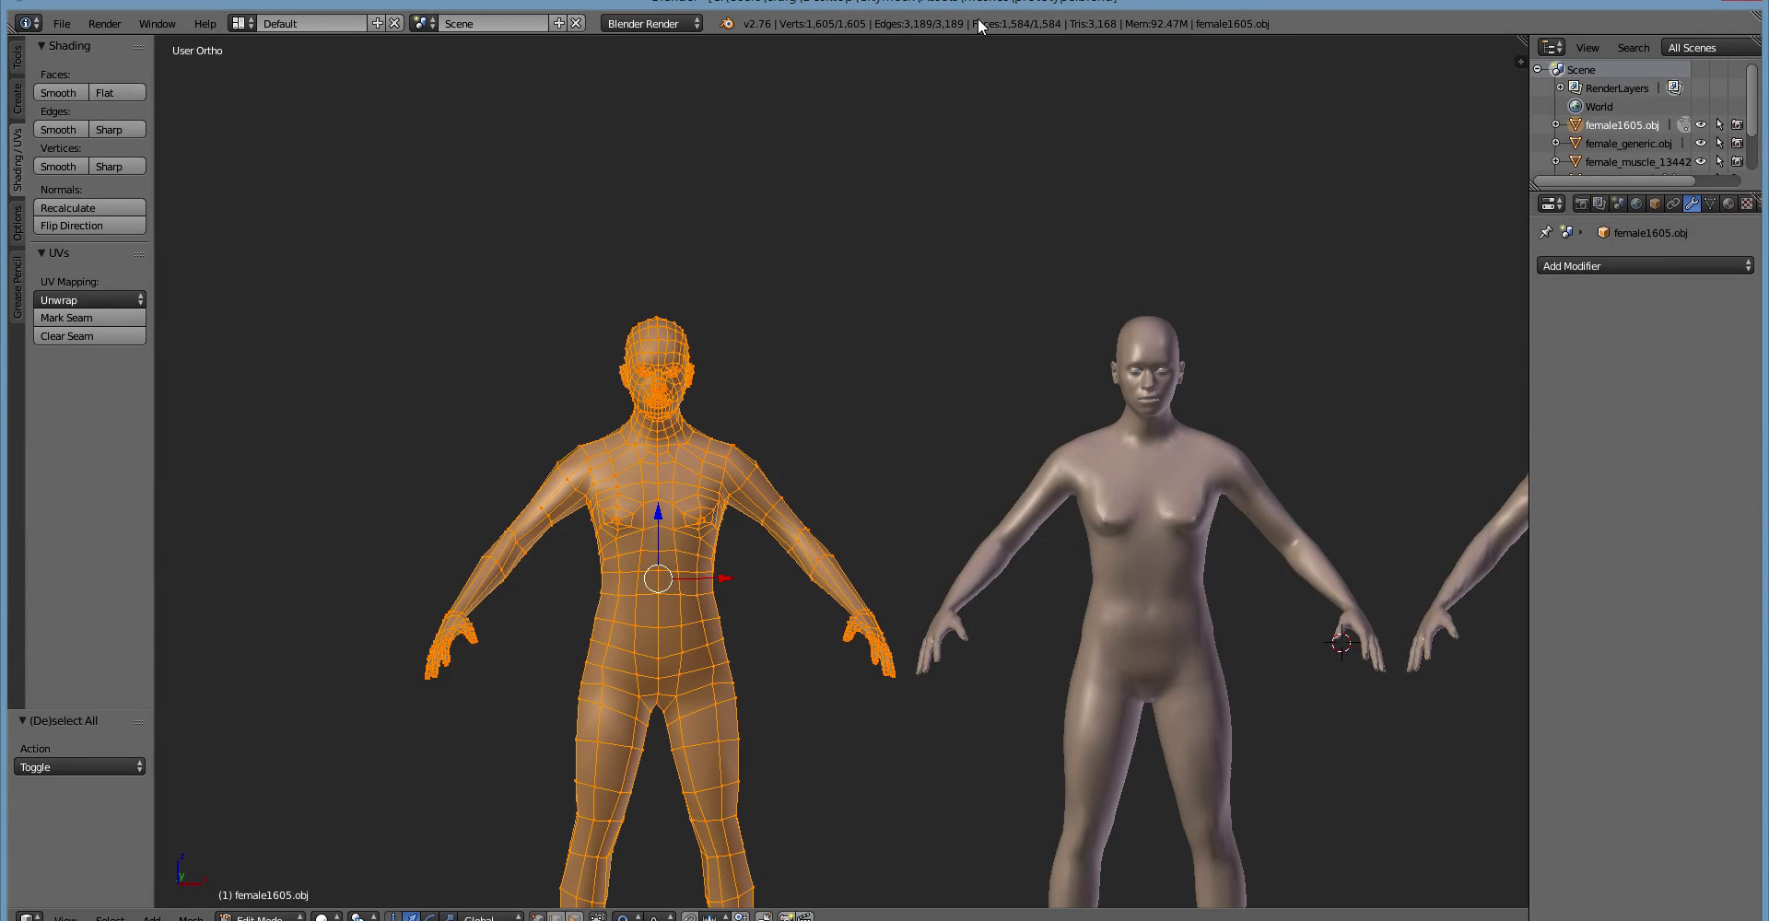
pyautogui.press('Tab')
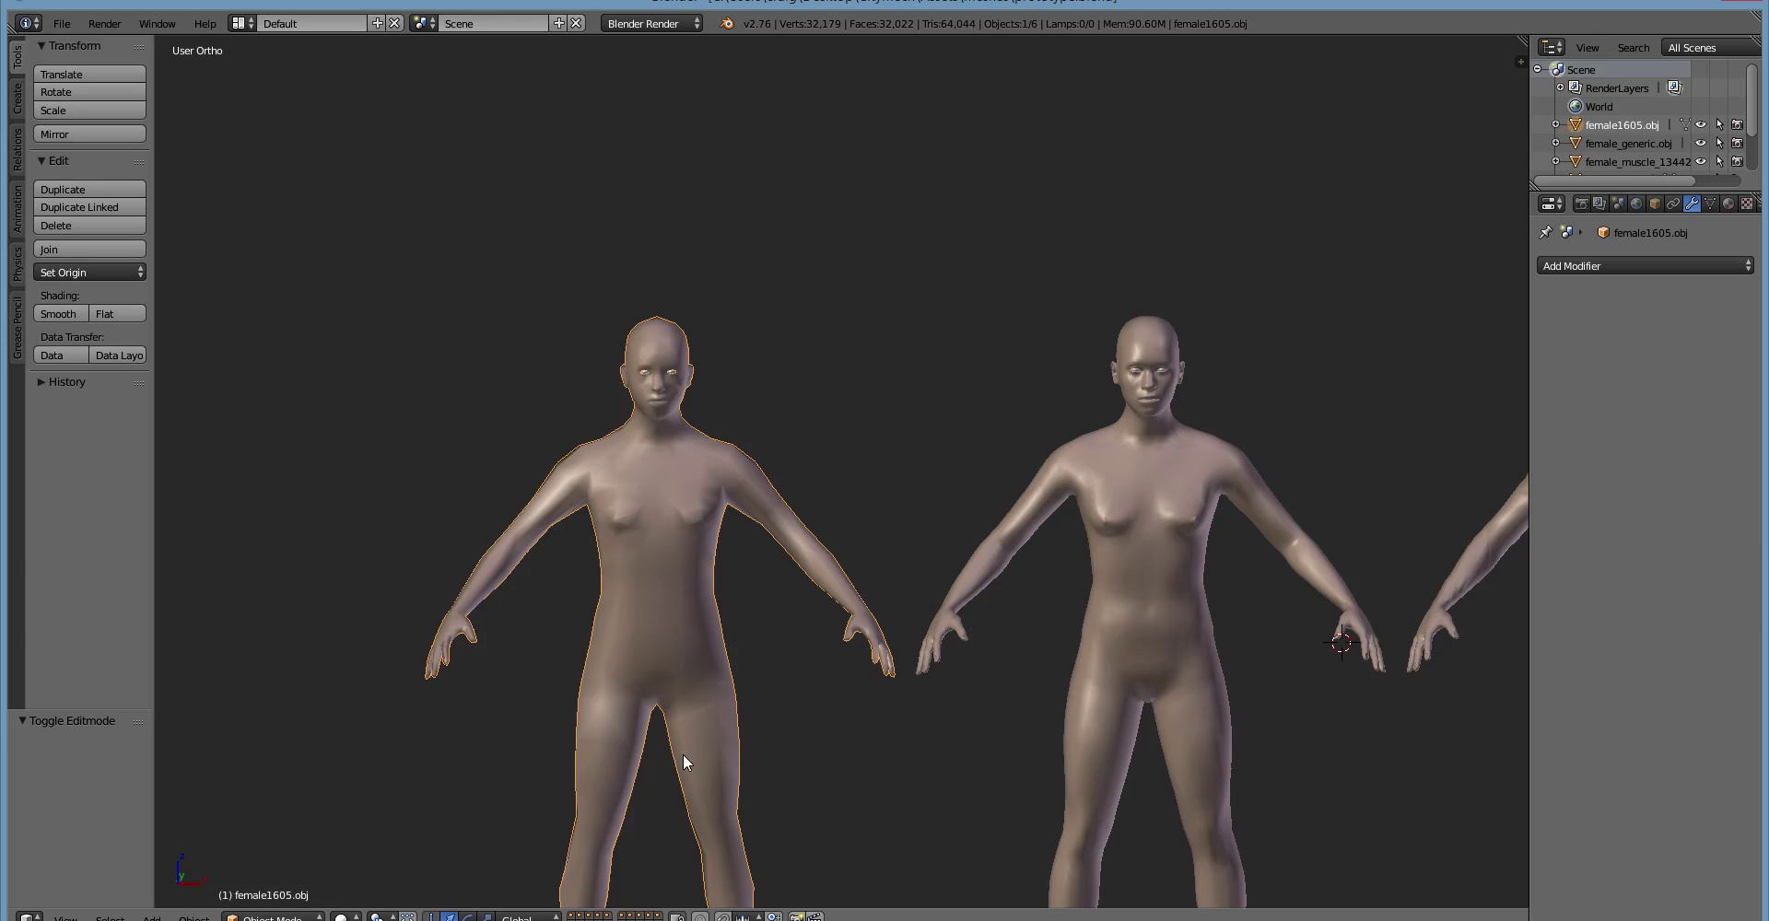
pyautogui.moveTo(687, 742); pyautogui.dragTo(765, 495, button='middle')
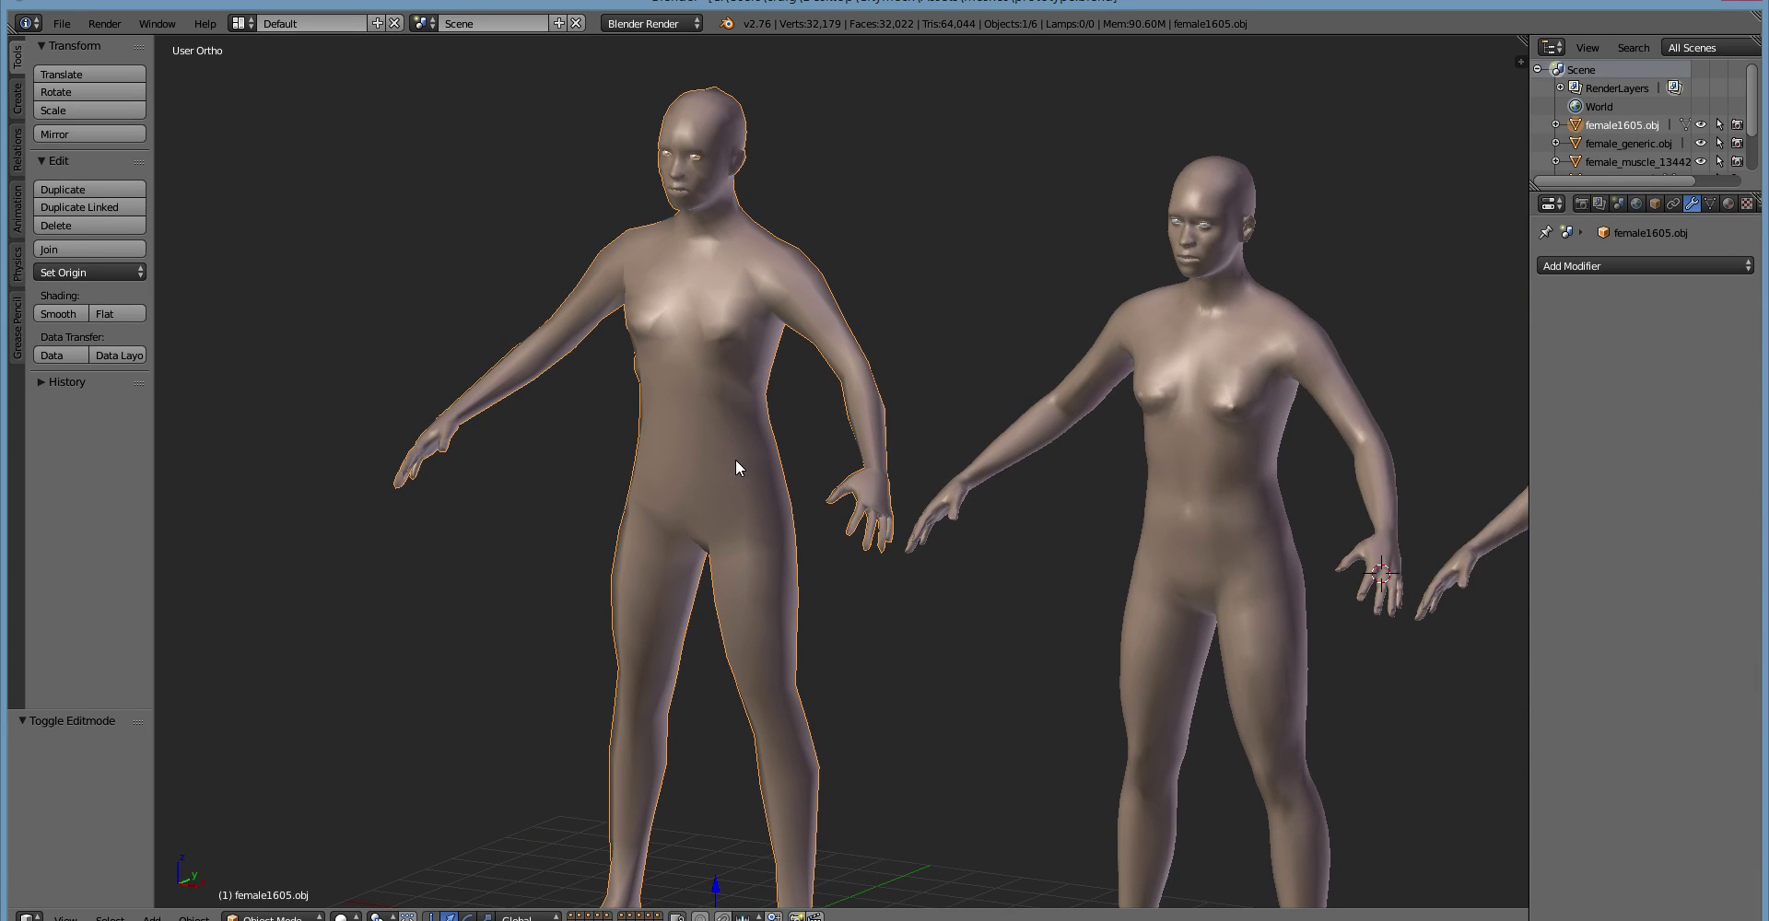
pyautogui.moveTo(742, 466); pyautogui.dragTo(823, 405, button='middle')
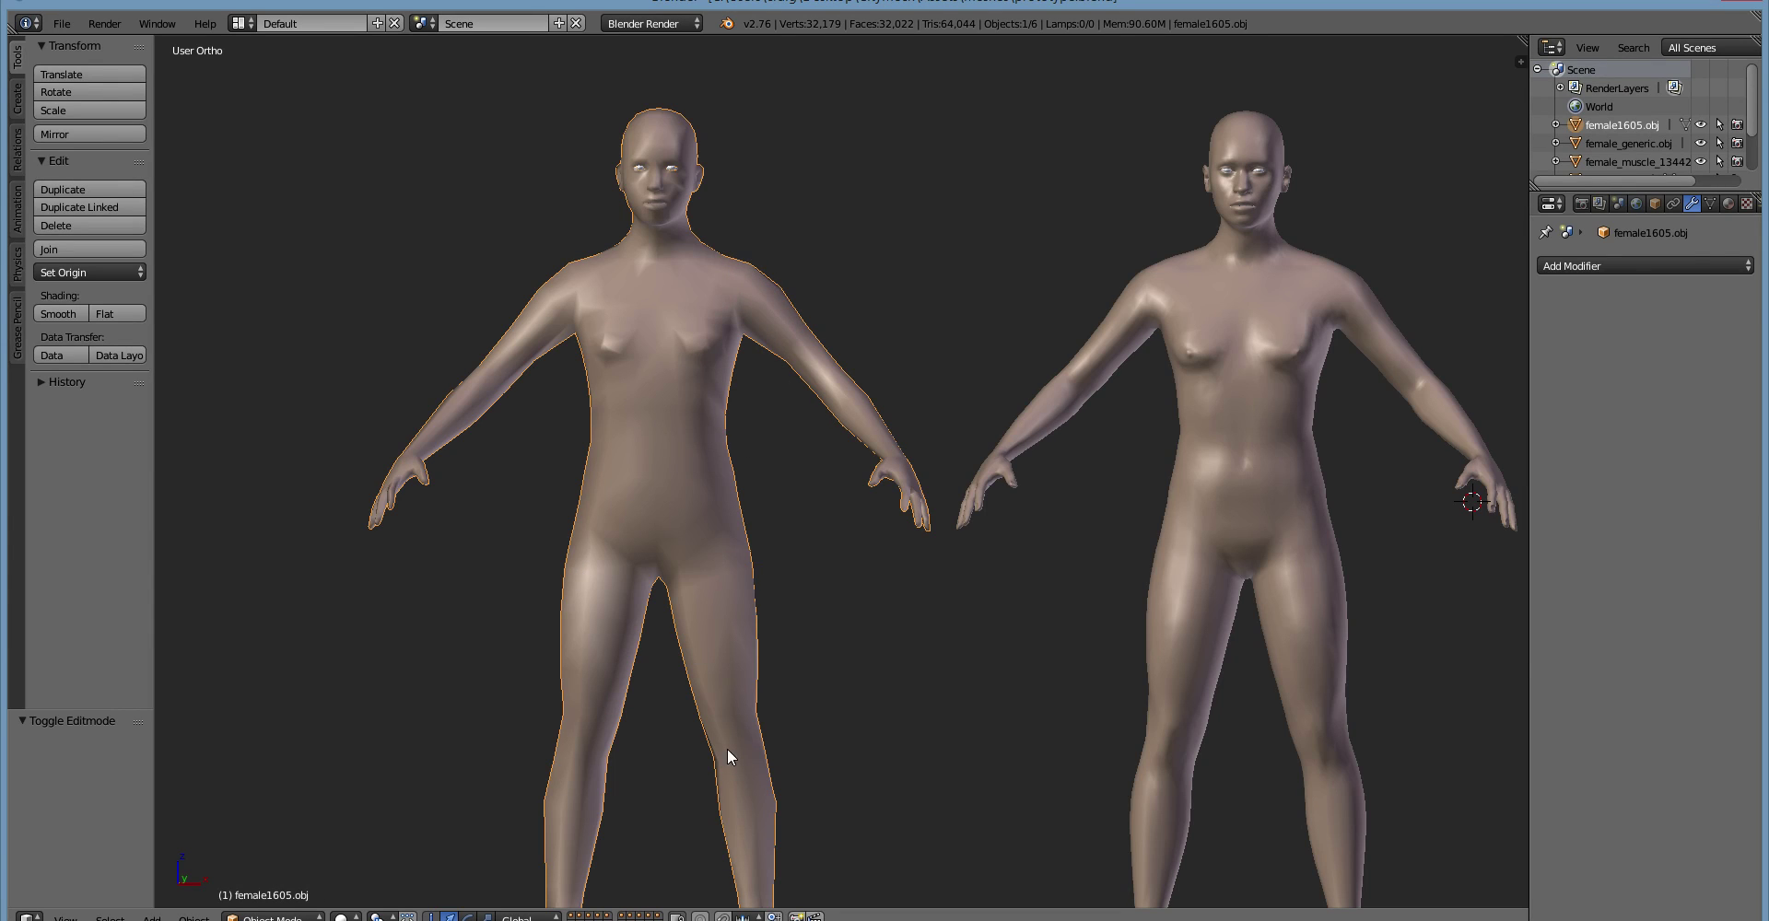
pyautogui.moveTo(683, 434); pyautogui.dragTo(643, 490, button='middle')
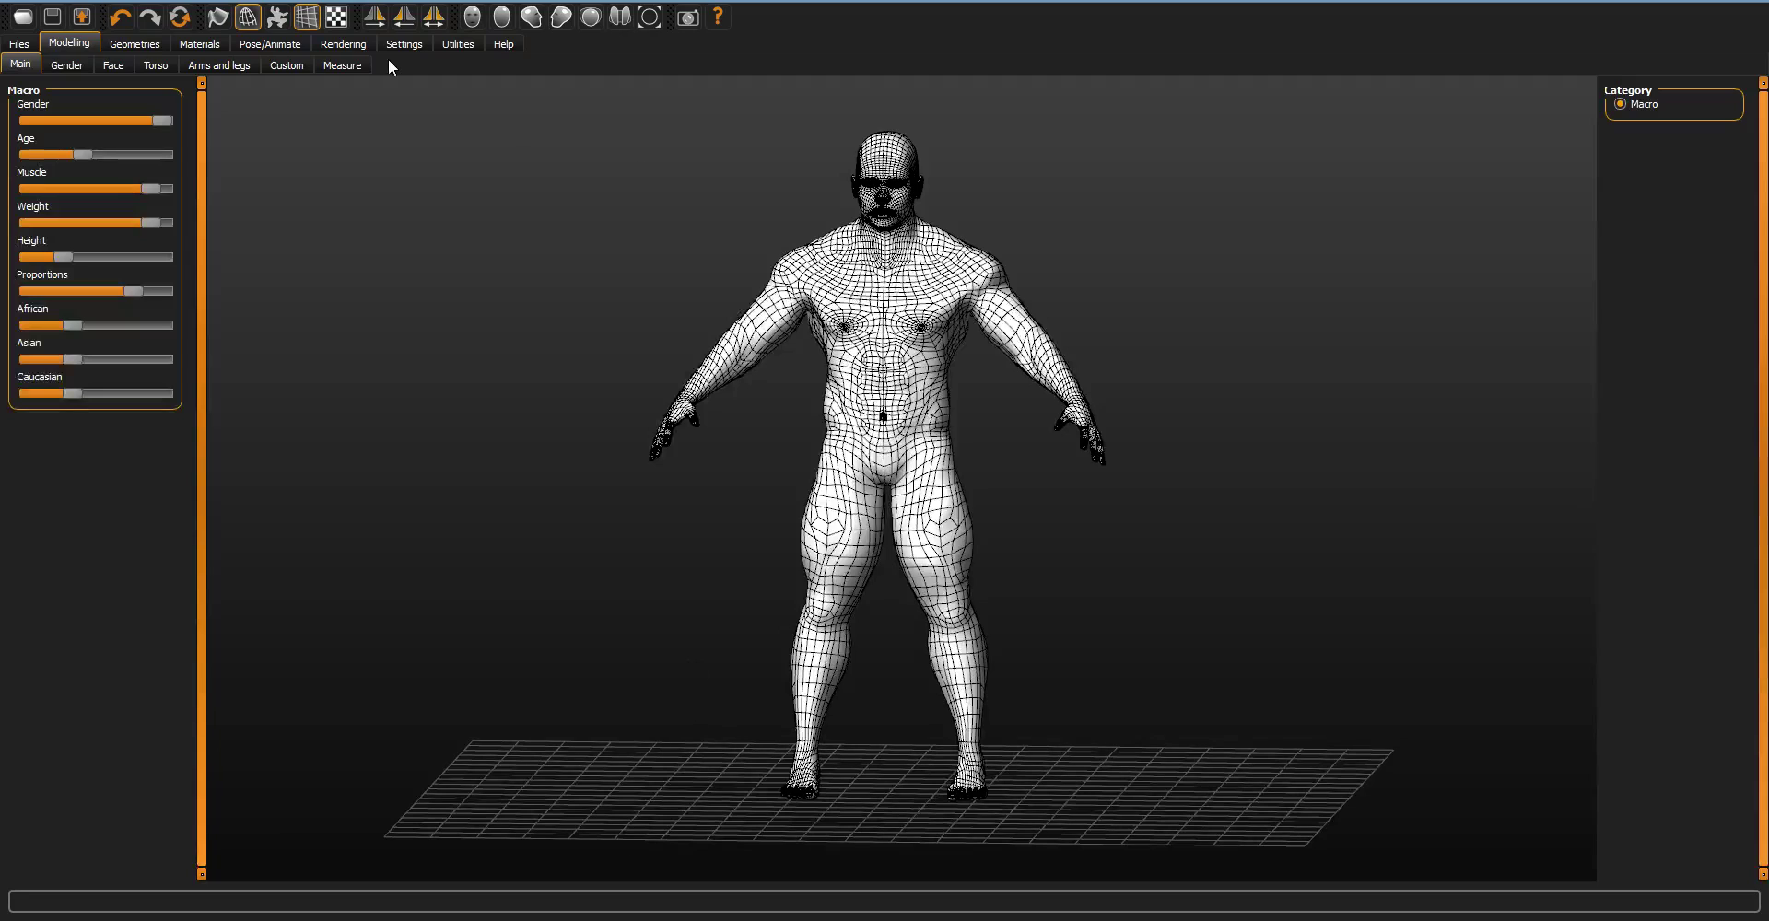
# Apply the Female1605 topology from Geometries > Topologies and orbit to a three-quarter view
pyautogui.click(198, 44)
pyautogui.click(138, 42)
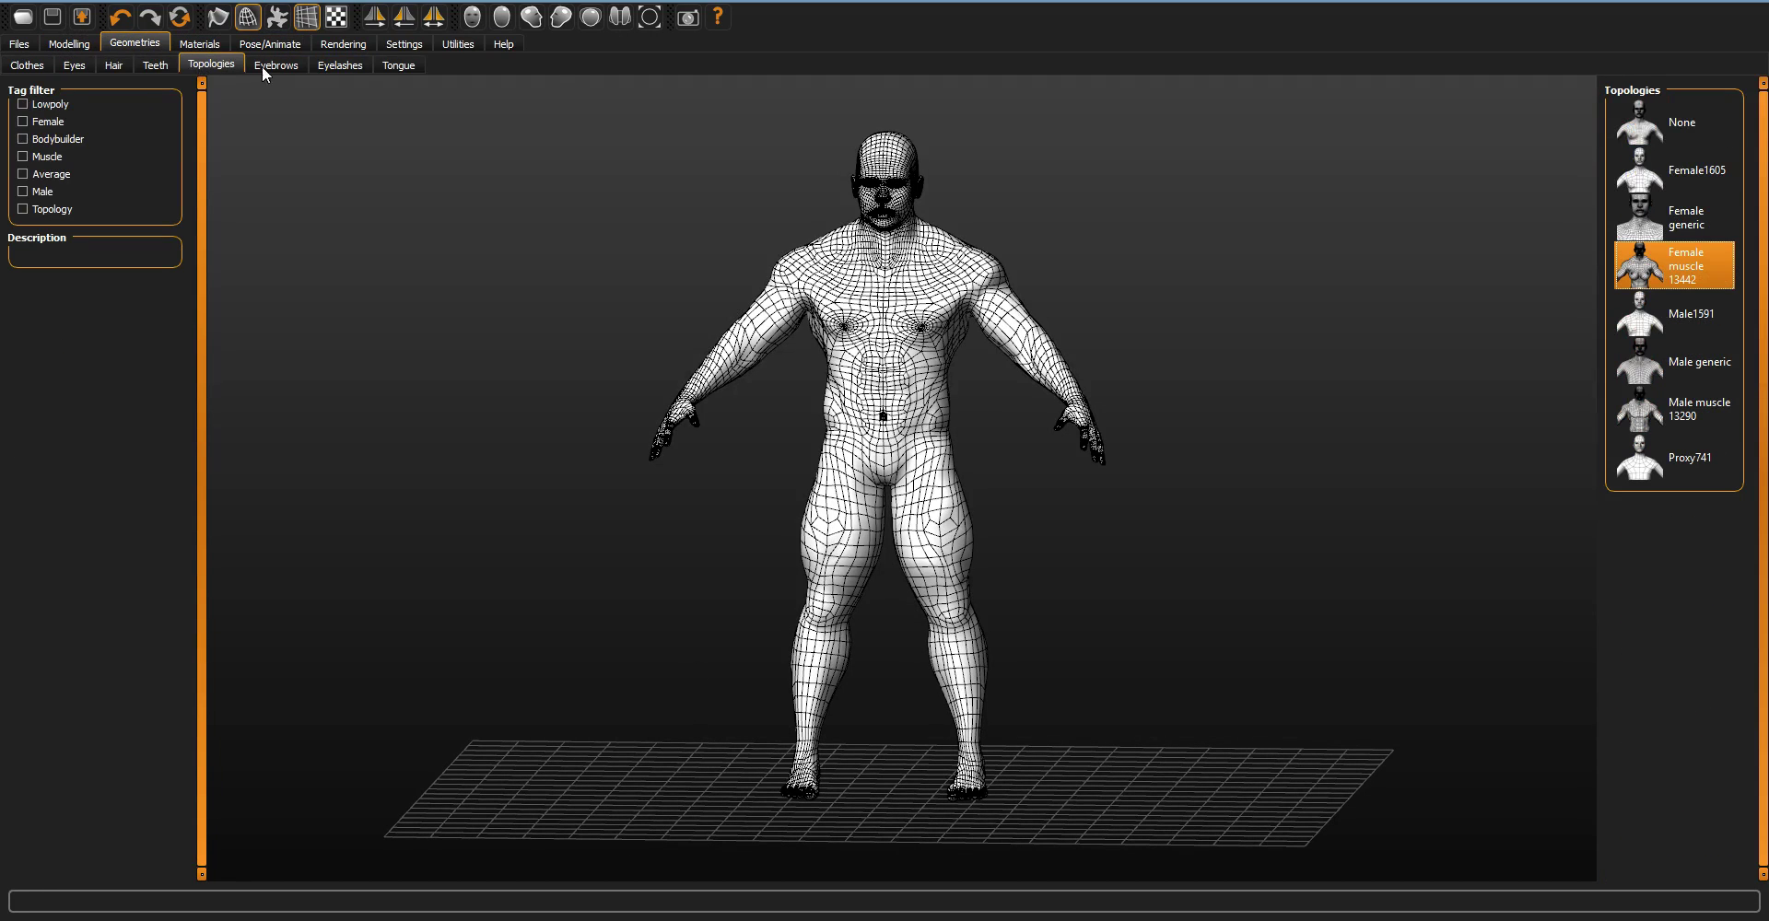
pyautogui.click(1657, 163)
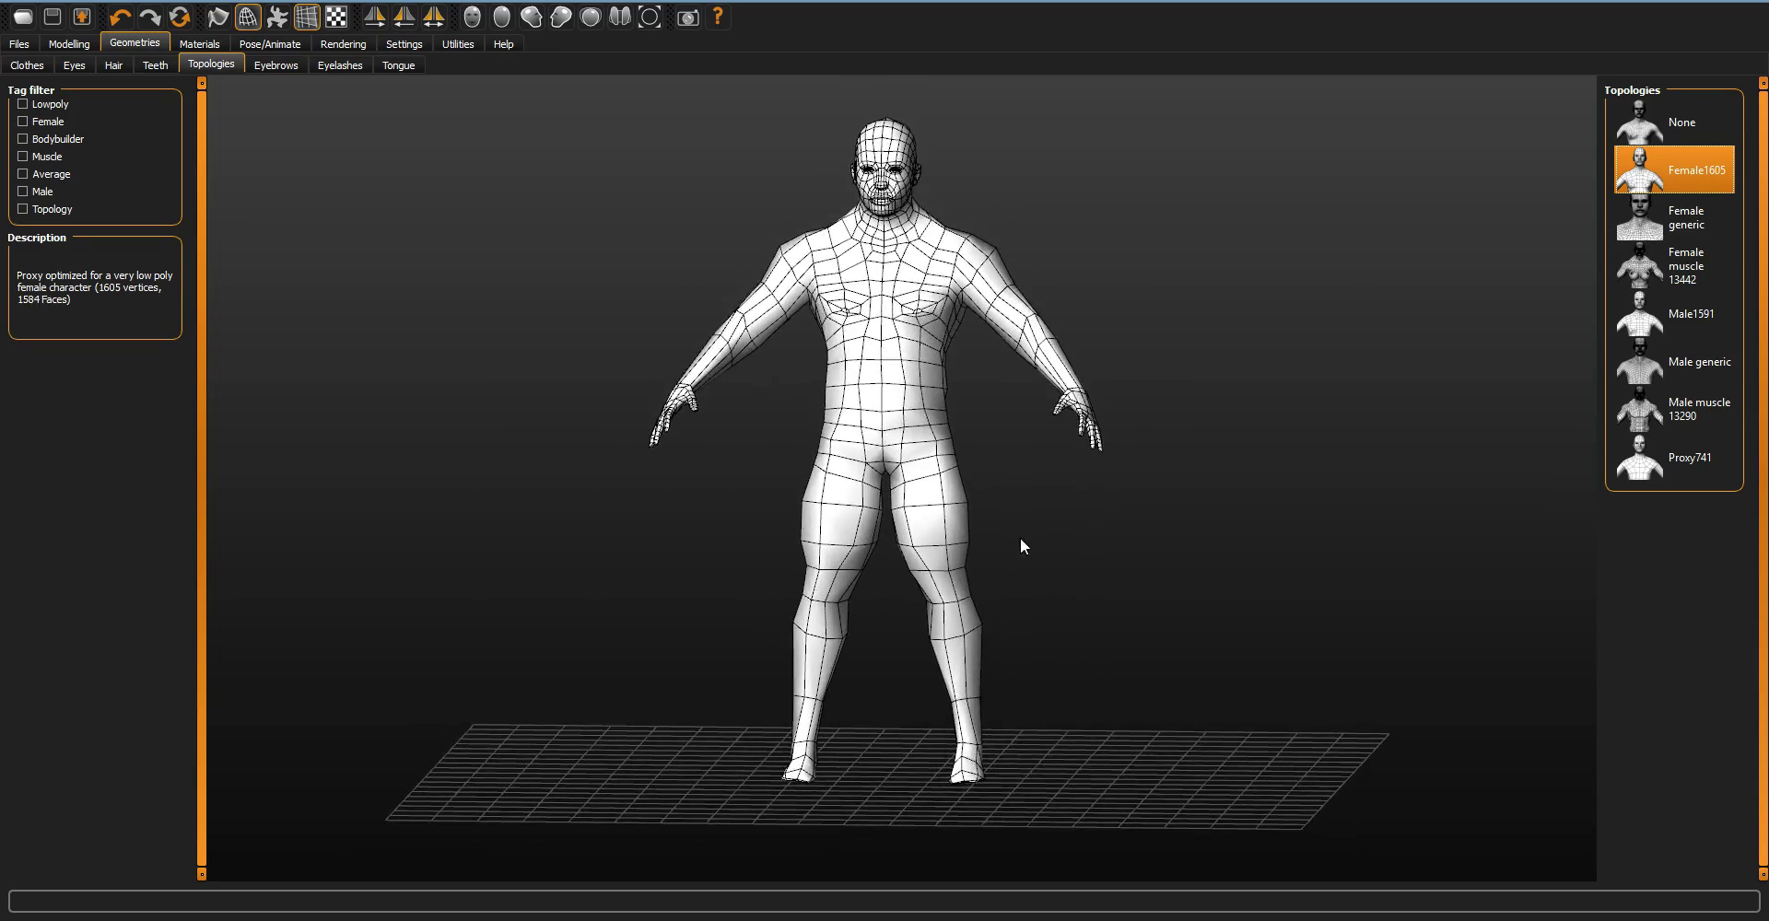
pyautogui.moveTo(1022, 549); pyautogui.dragTo(891, 667)
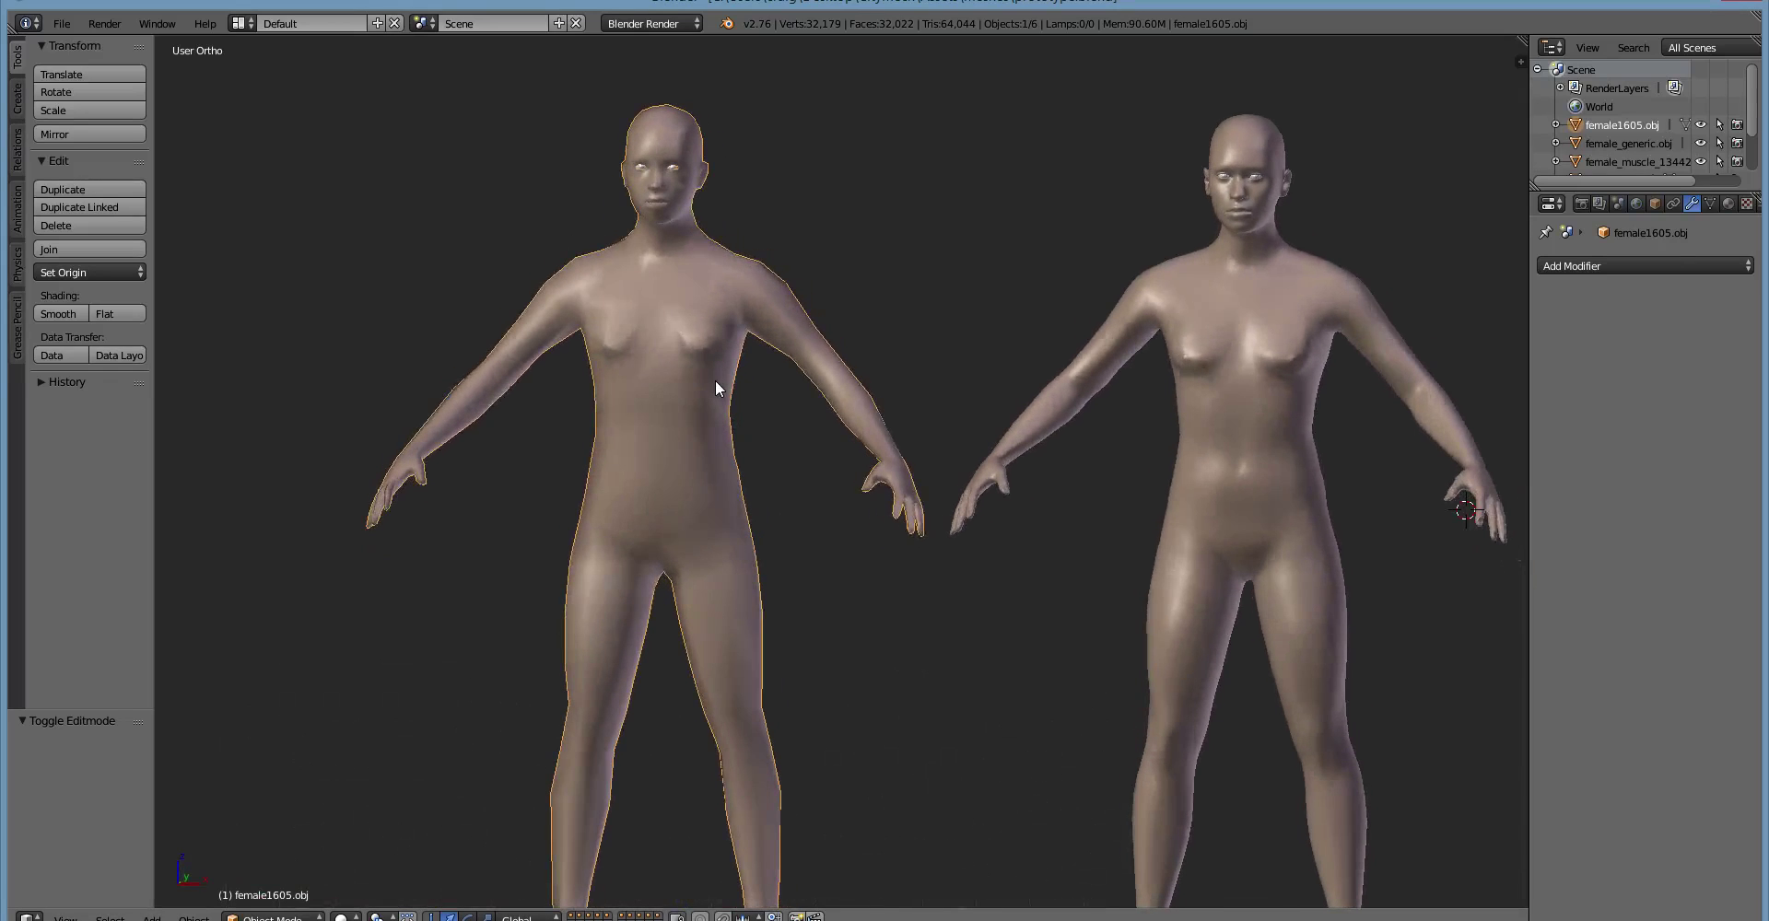
# Show female1605's wireframe from side and front, then return to Object Mode with the feet in view
pyautogui.press('Tab')
pyautogui.moveTo(783, 486); pyautogui.dragTo(654, 443, button='middle')
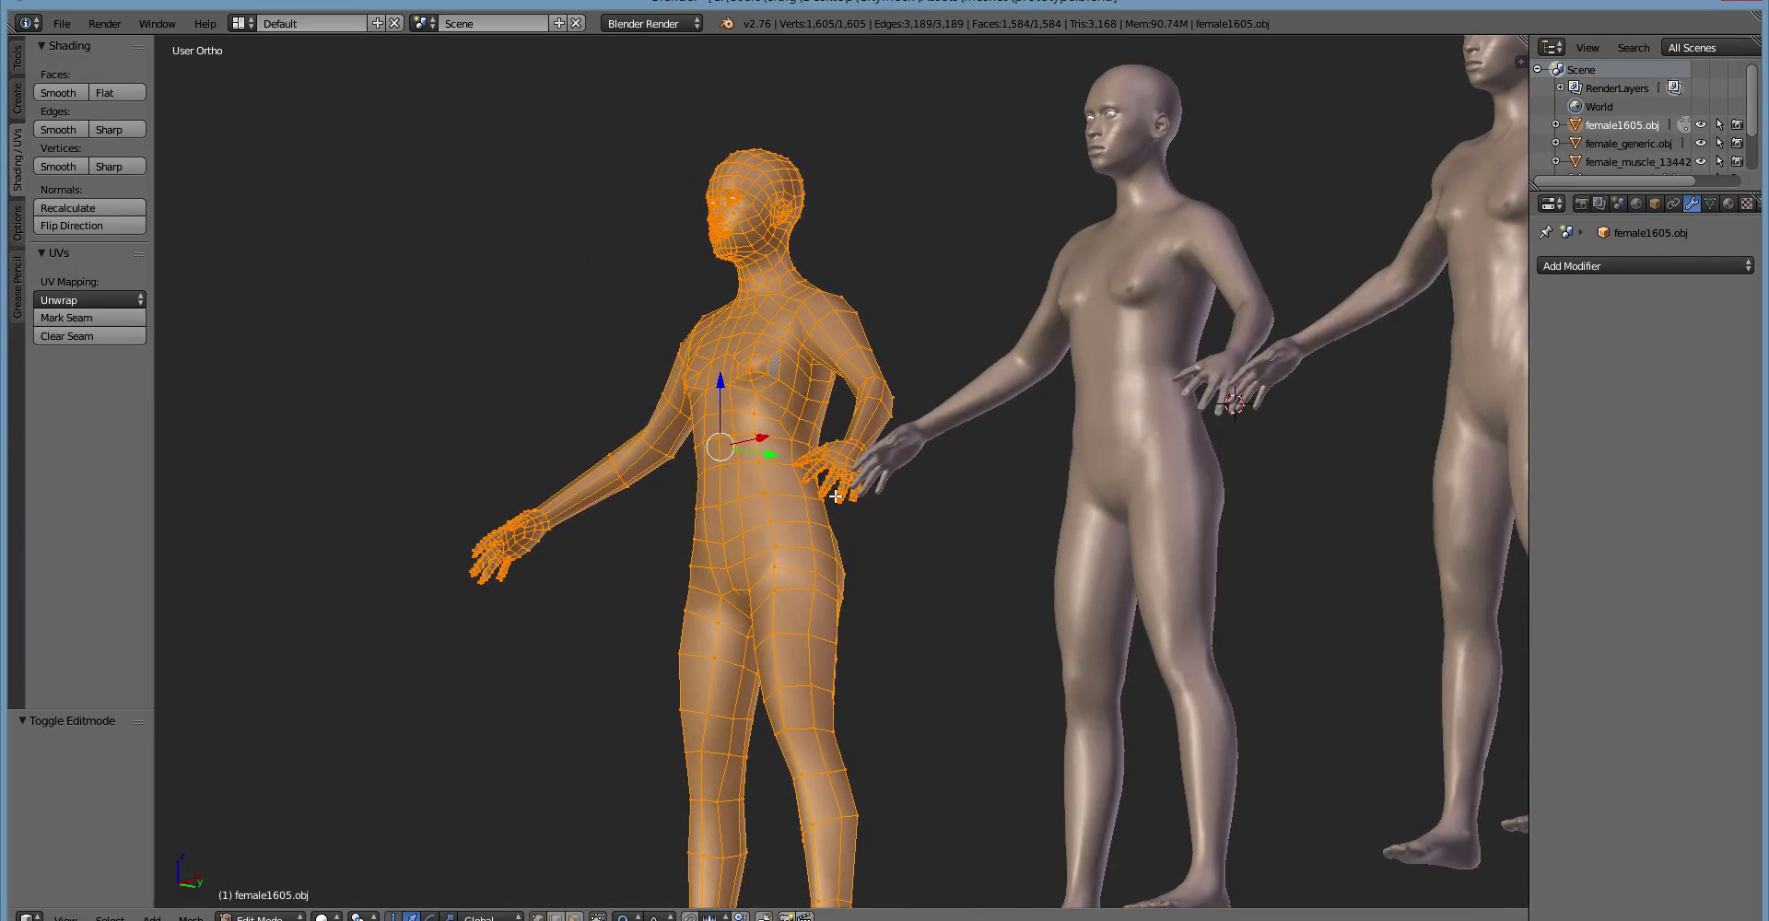
pyautogui.moveTo(804, 409); pyautogui.dragTo(777, 472, button='middle')
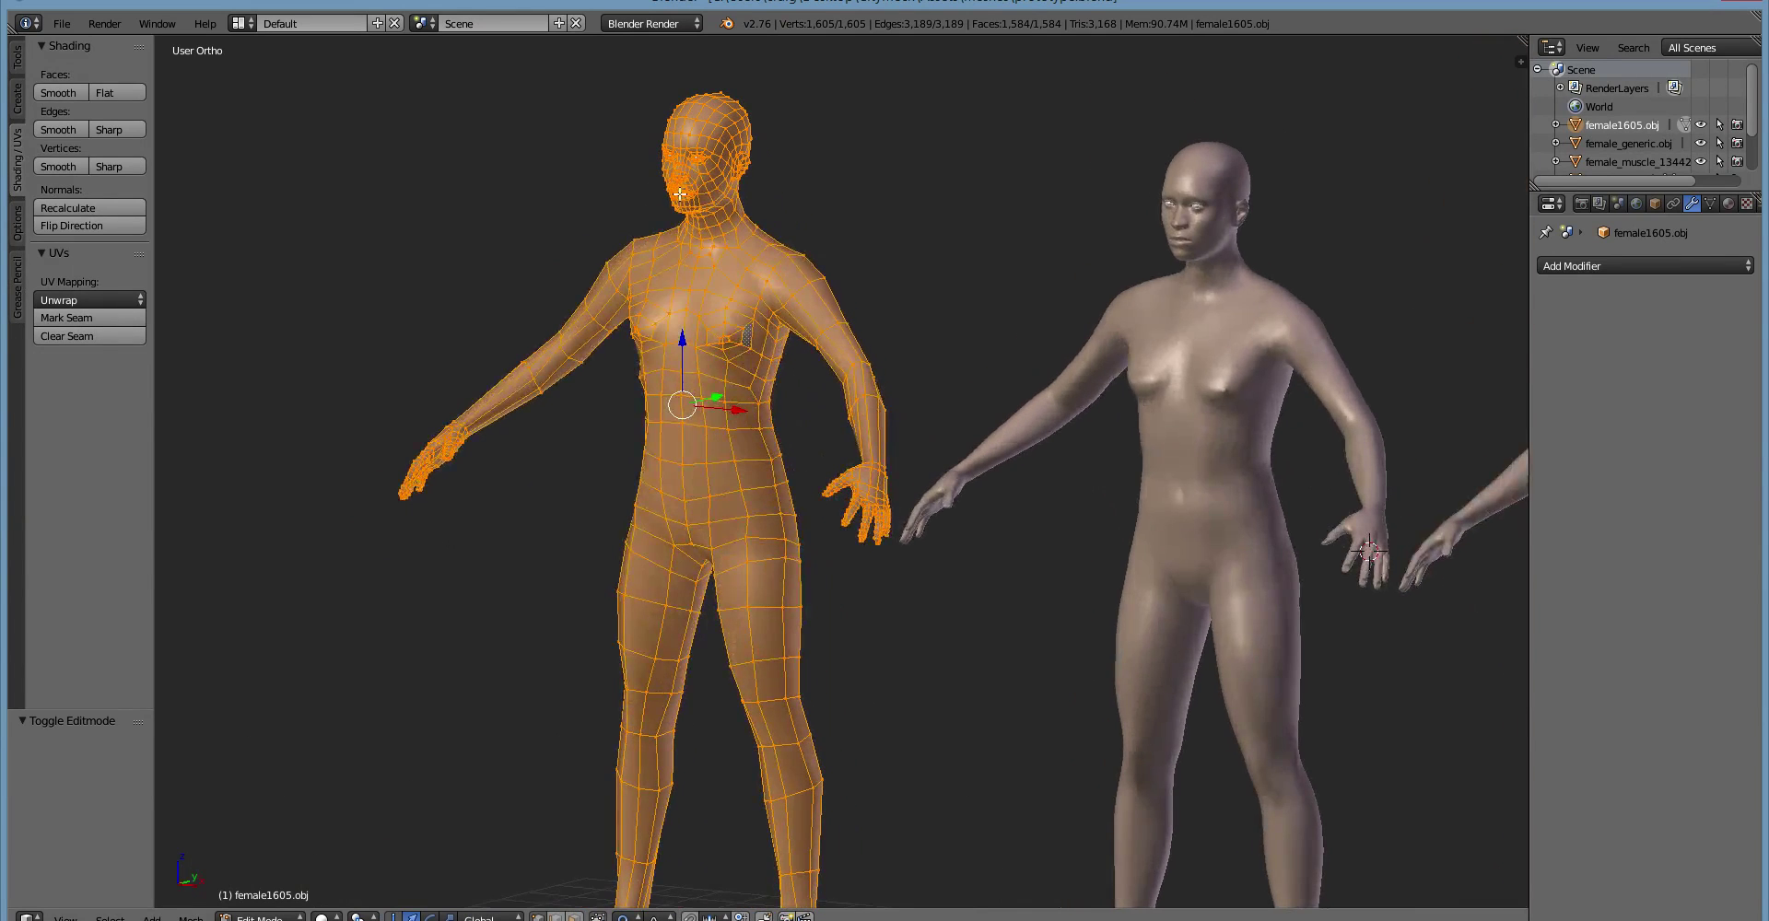
pyautogui.press('Tab')
pyautogui.keyDown('shift'); pyautogui.moveTo(869, 651); pyautogui.dragTo(885, 545, button='middle'); pyautogui.keyUp('shift')
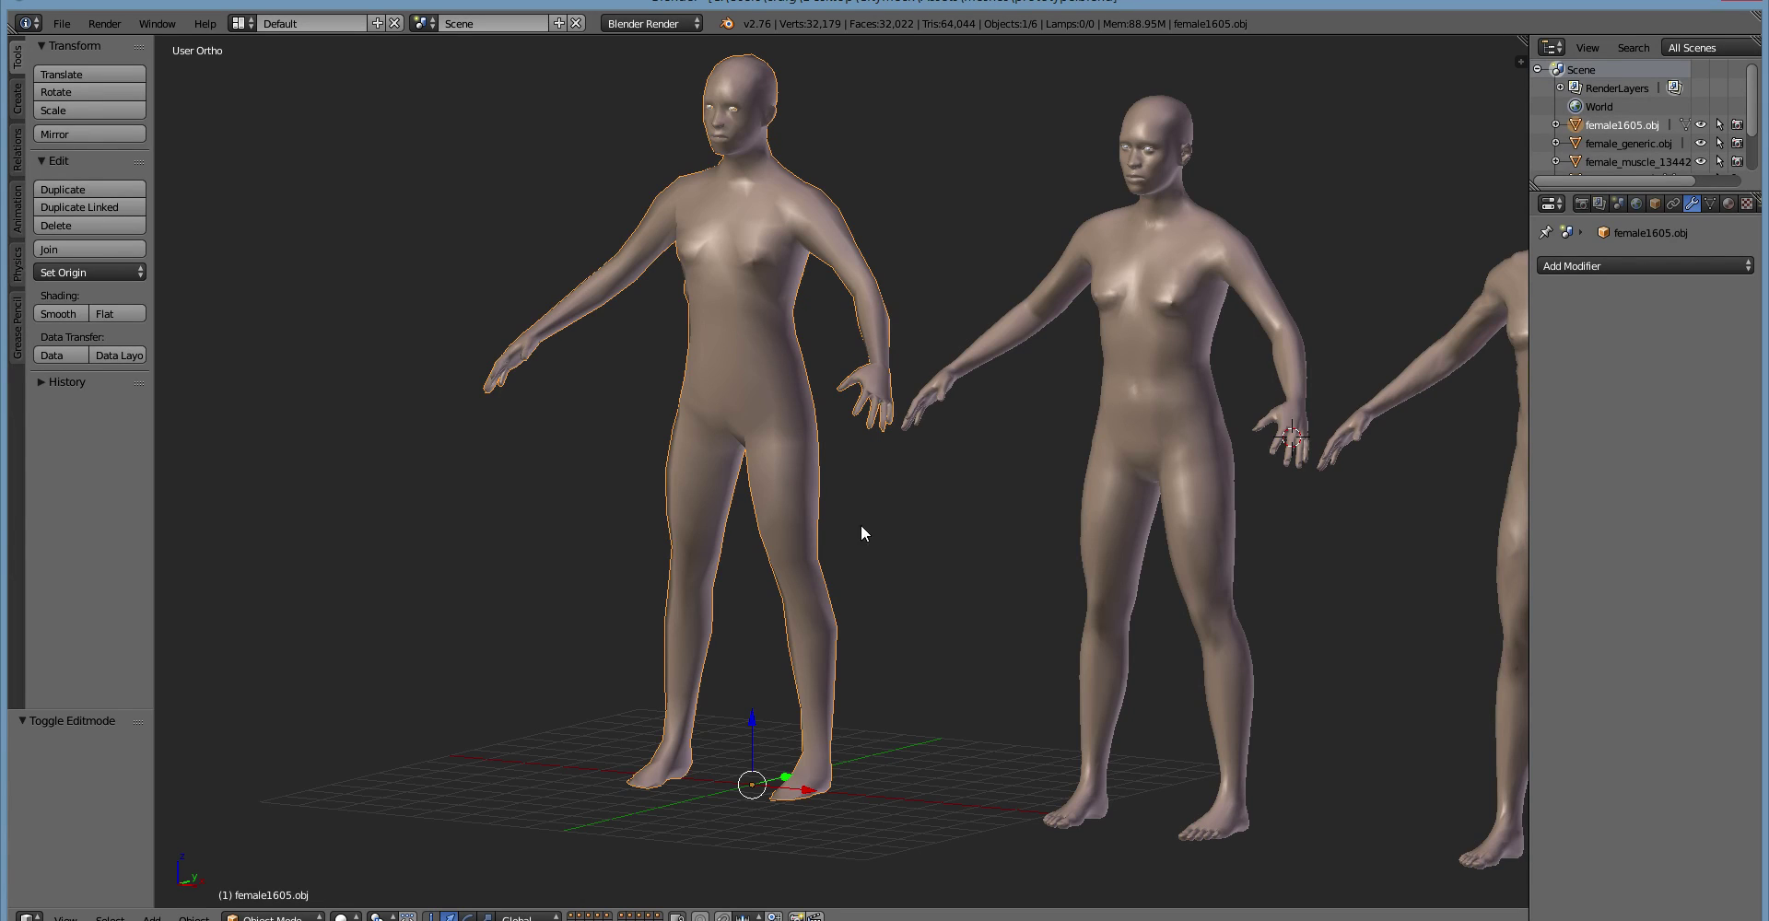
# Toggle female1605 in and out of Edit Mode while orbiting to look down on the figures
pyautogui.press('Tab')
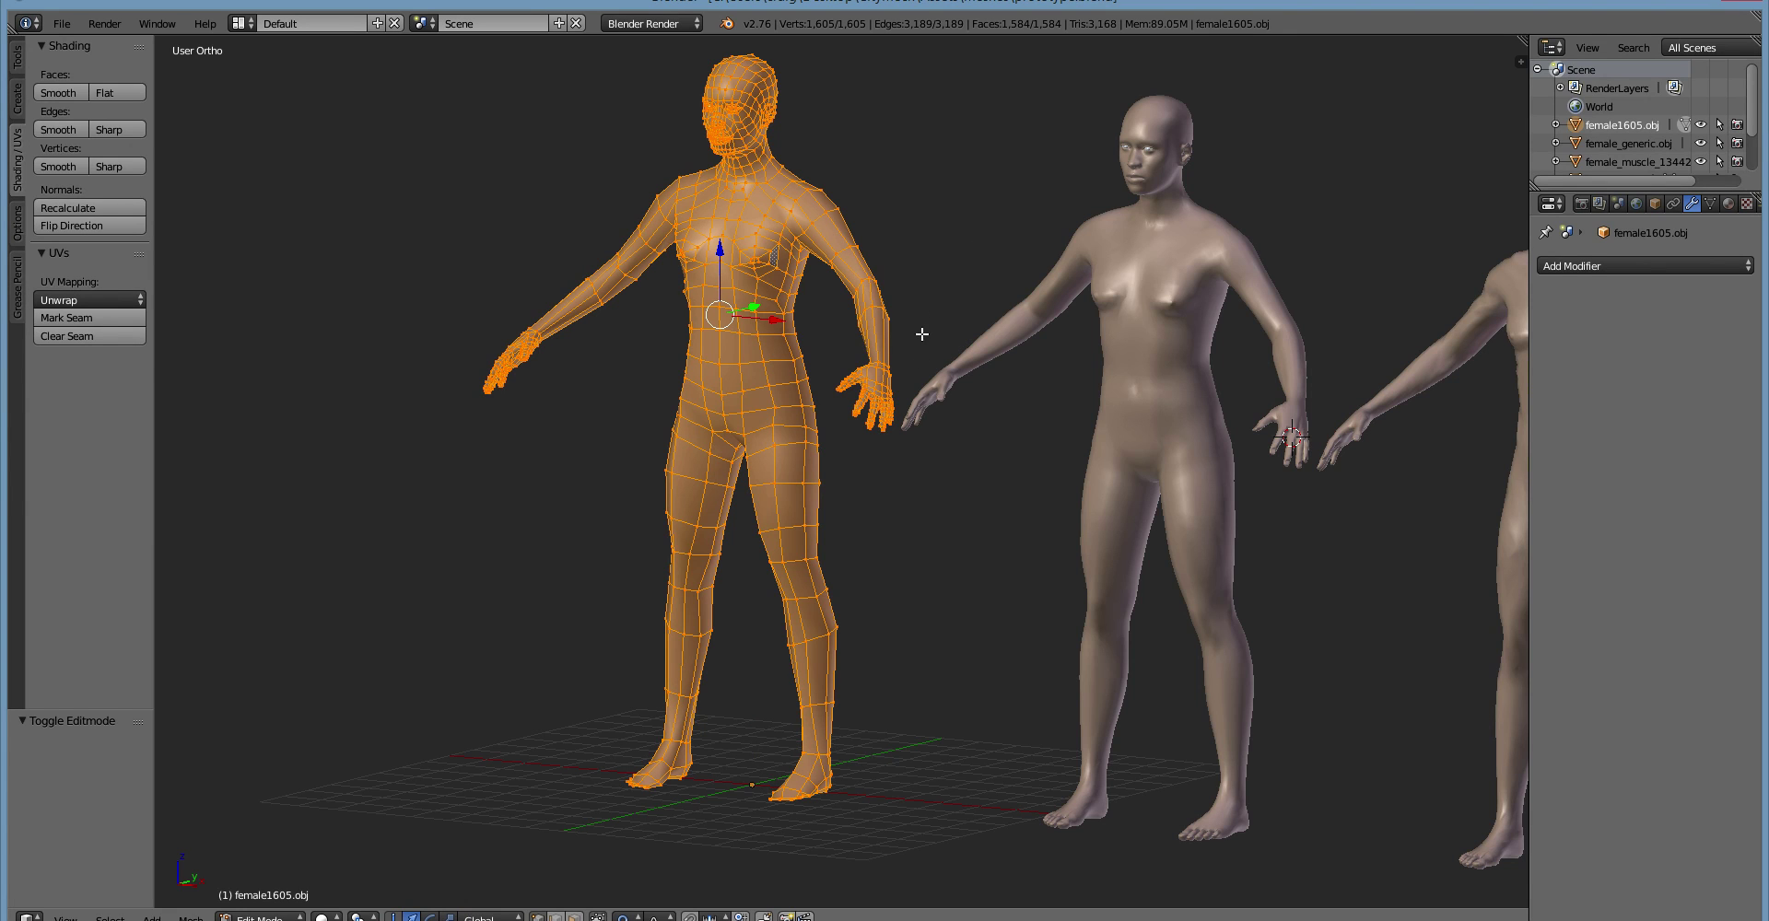
pyautogui.press('Tab')
pyautogui.moveTo(746, 700); pyautogui.dragTo(792, 728, button='middle')
pyautogui.press('Tab')
pyautogui.moveTo(765, 660); pyautogui.dragTo(717, 410, button='middle')
pyautogui.scroll(4, 780, 587)
# Select a vertex at the forearm tip, then orbit below the figure toward the legs and feet
pyautogui.click(745, 437)
pyautogui.rightClick(745, 437)
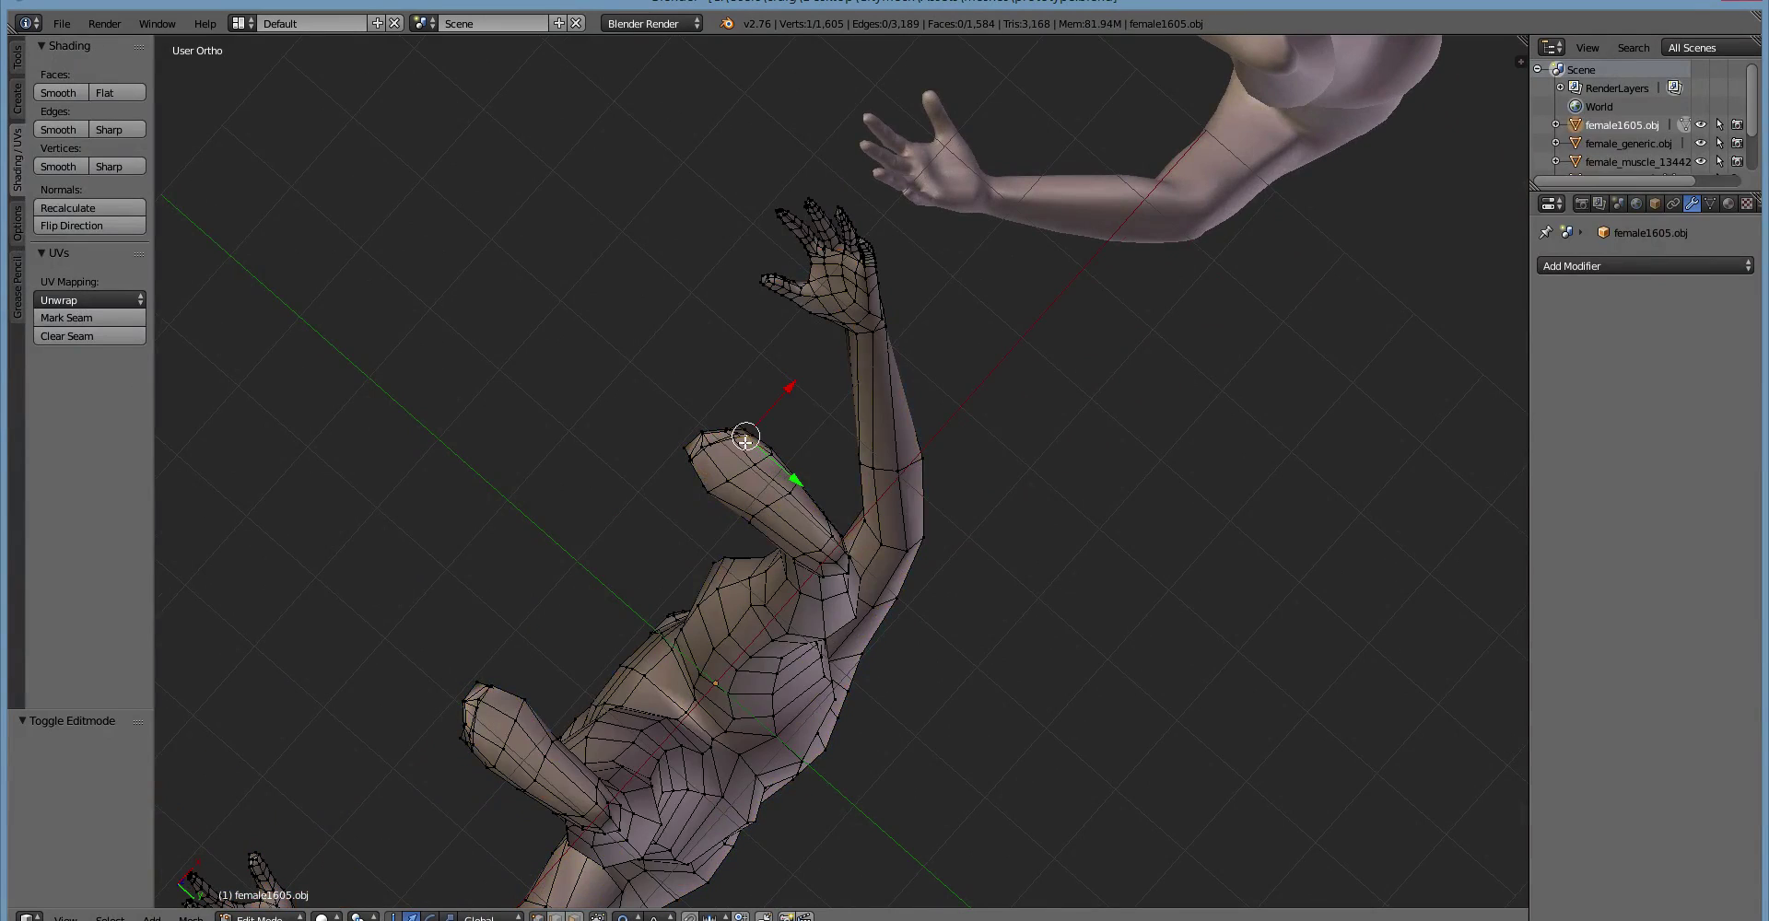
pyautogui.moveTo(738, 422); pyautogui.dragTo(674, 516, button='middle')
pyautogui.moveTo(827, 665); pyautogui.dragTo(893, 612, button='middle')
pyautogui.scroll(3, 889, 645)
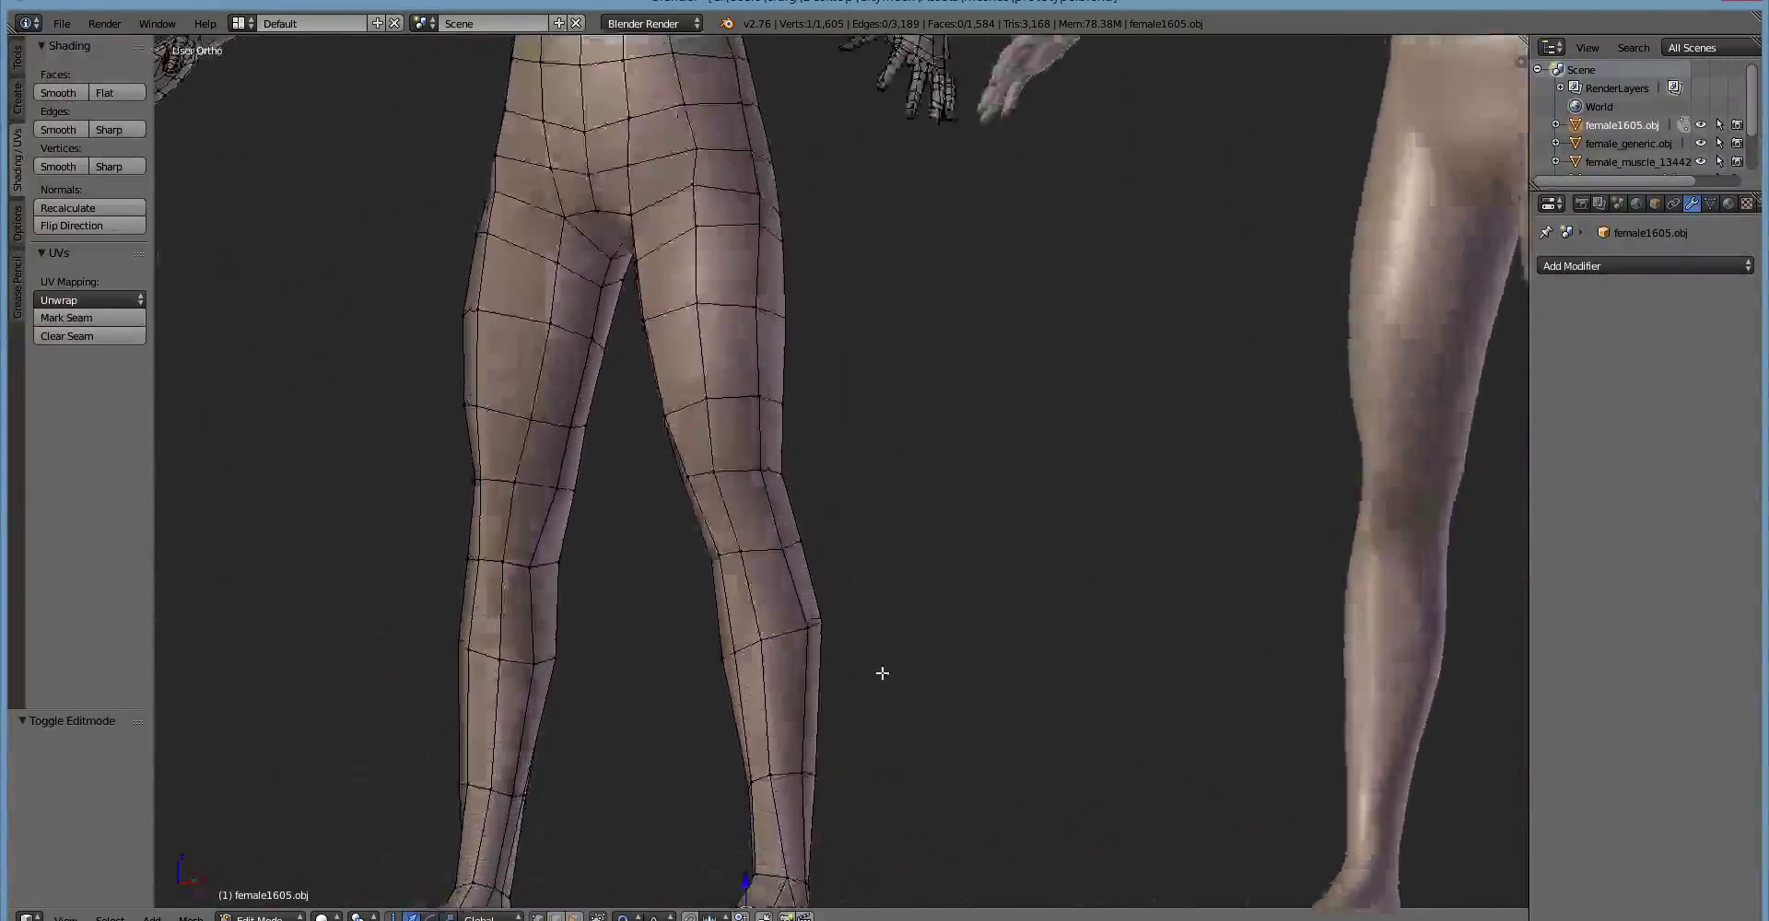
pyautogui.scroll(-5, 885, 686)
pyautogui.moveTo(892, 727); pyautogui.dragTo(892, 723, button='middle')
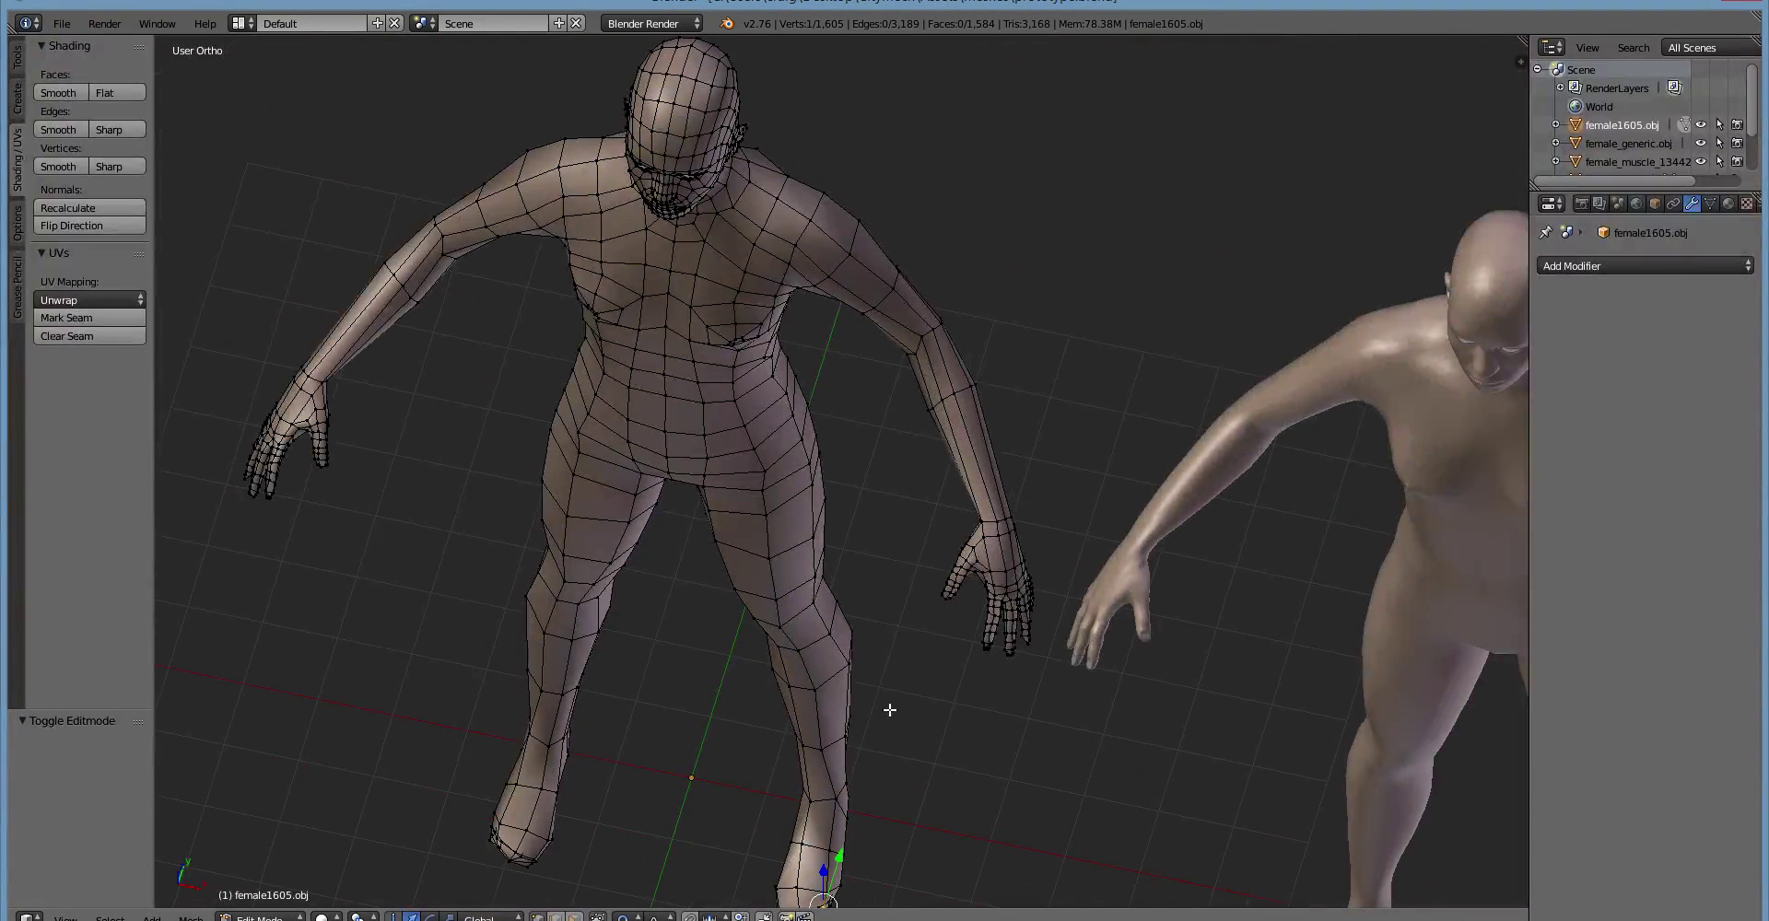
# Settle on a level front view of the wireframe with the heads in frame
pyautogui.scroll(-1, 882, 701)
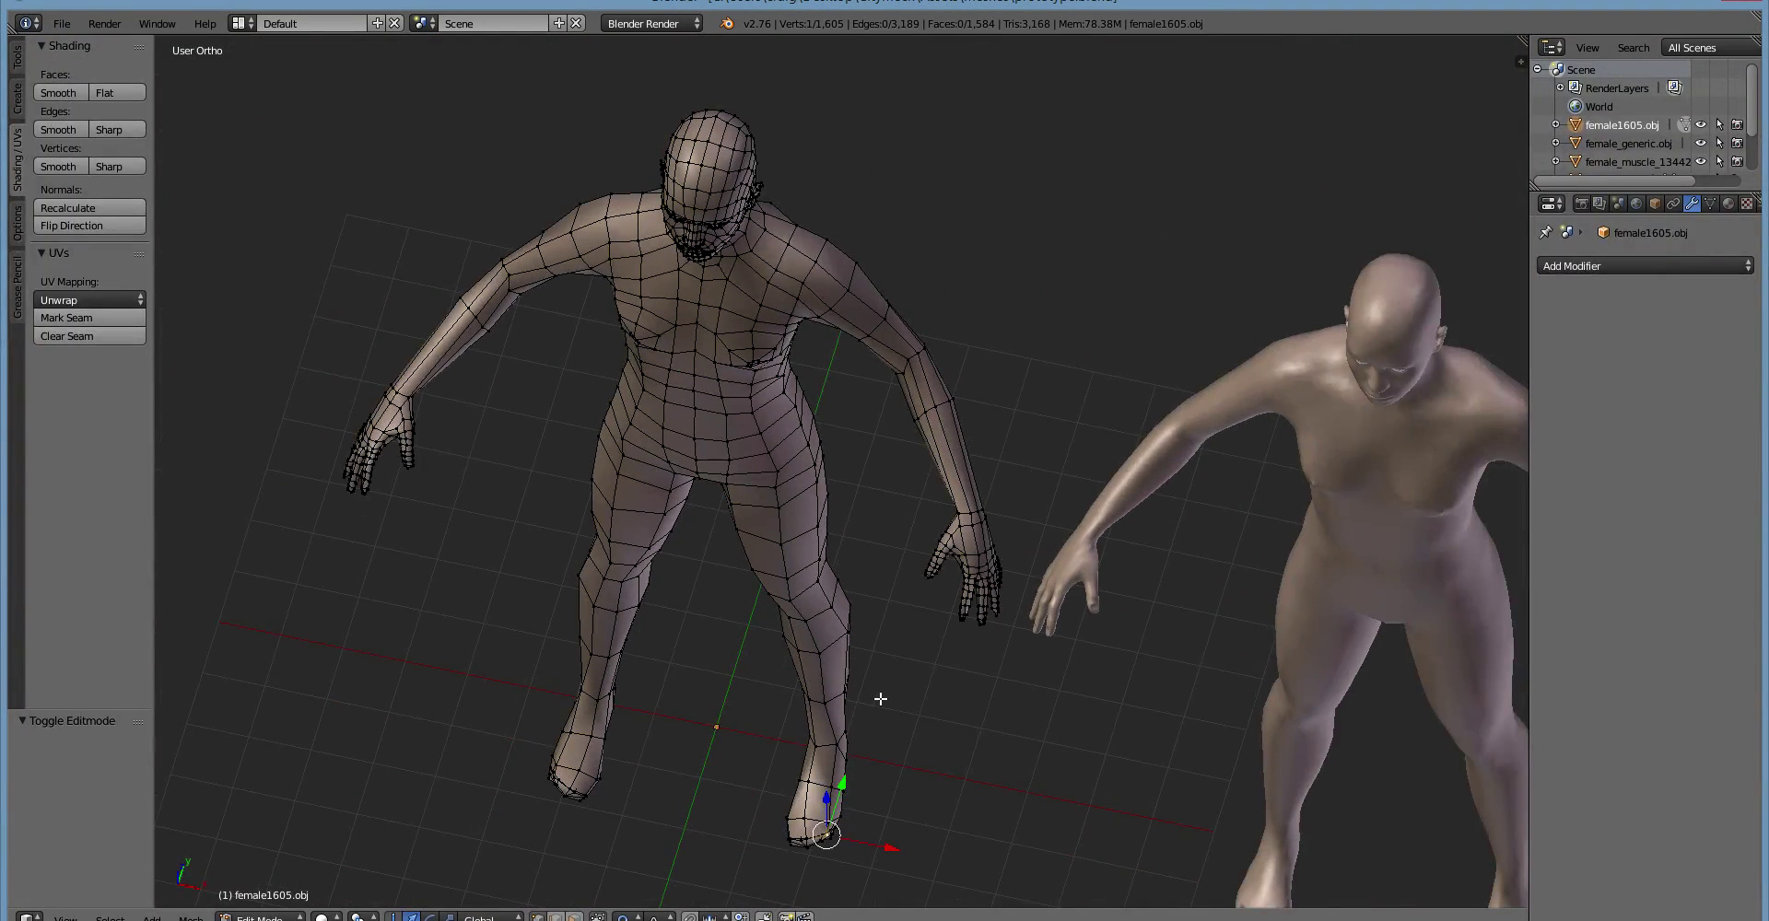
pyautogui.moveTo(854, 815); pyautogui.dragTo(895, 712, button='middle')
pyautogui.keyDown('shift'); pyautogui.moveTo(916, 478); pyautogui.dragTo(889, 747, button='middle'); pyautogui.keyUp('shift')
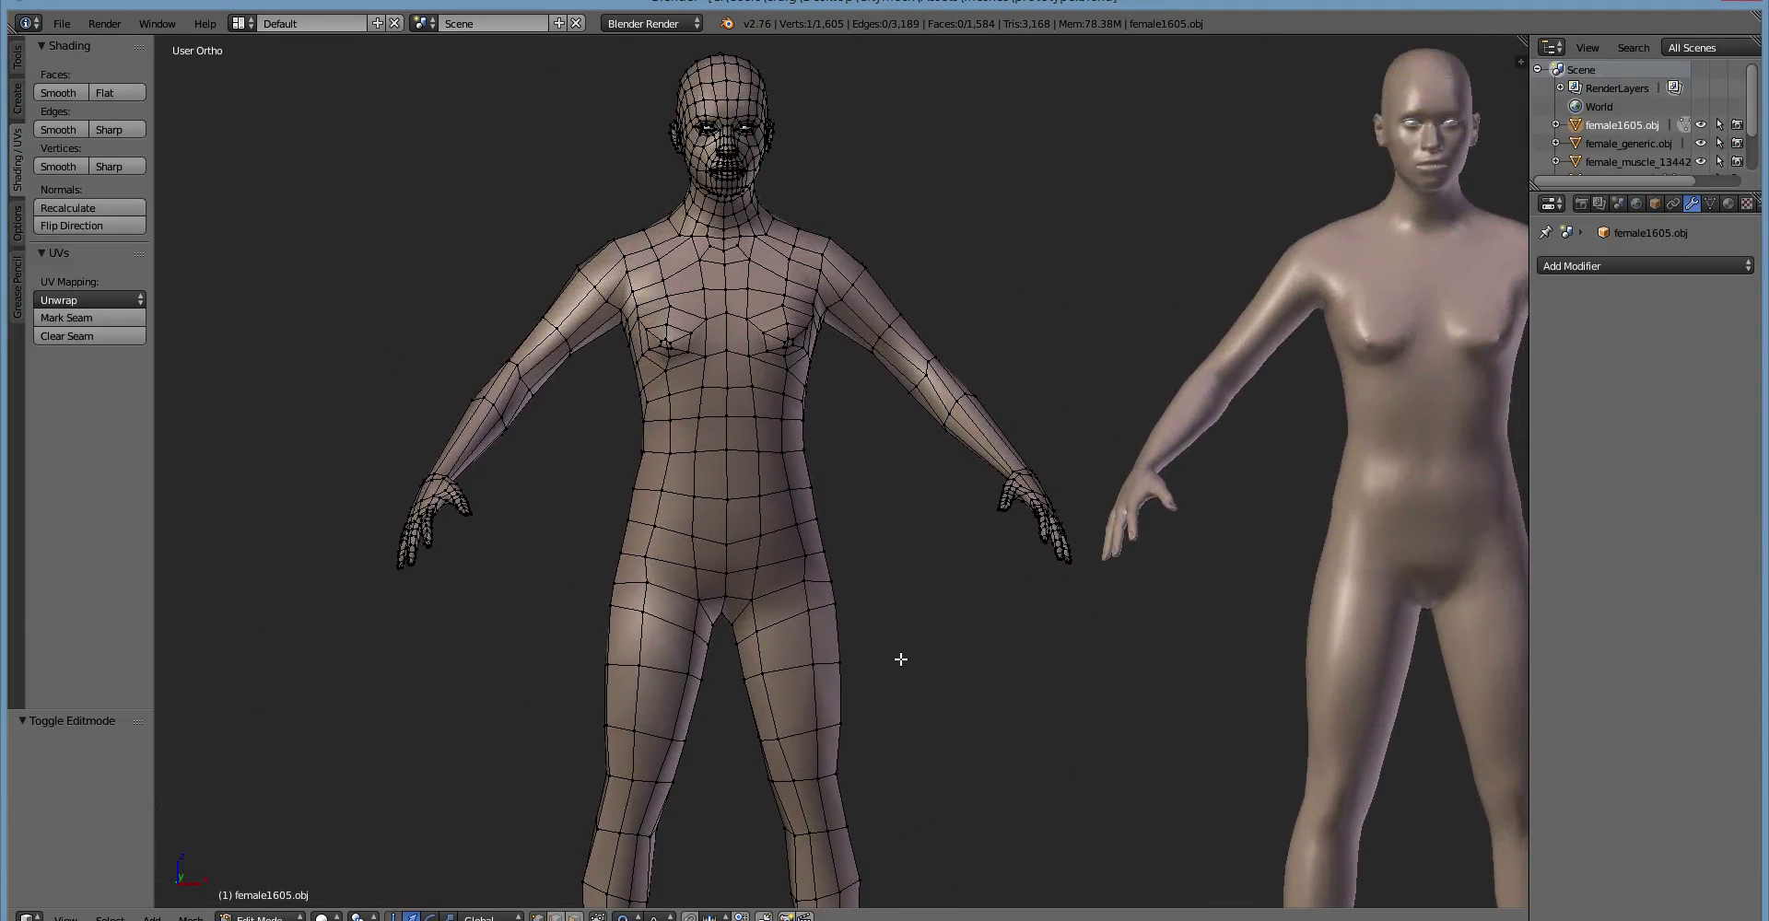
pyautogui.keyDown('shift'); pyautogui.moveTo(912, 534); pyautogui.dragTo(871, 587, button='middle'); pyautogui.keyUp('shift')
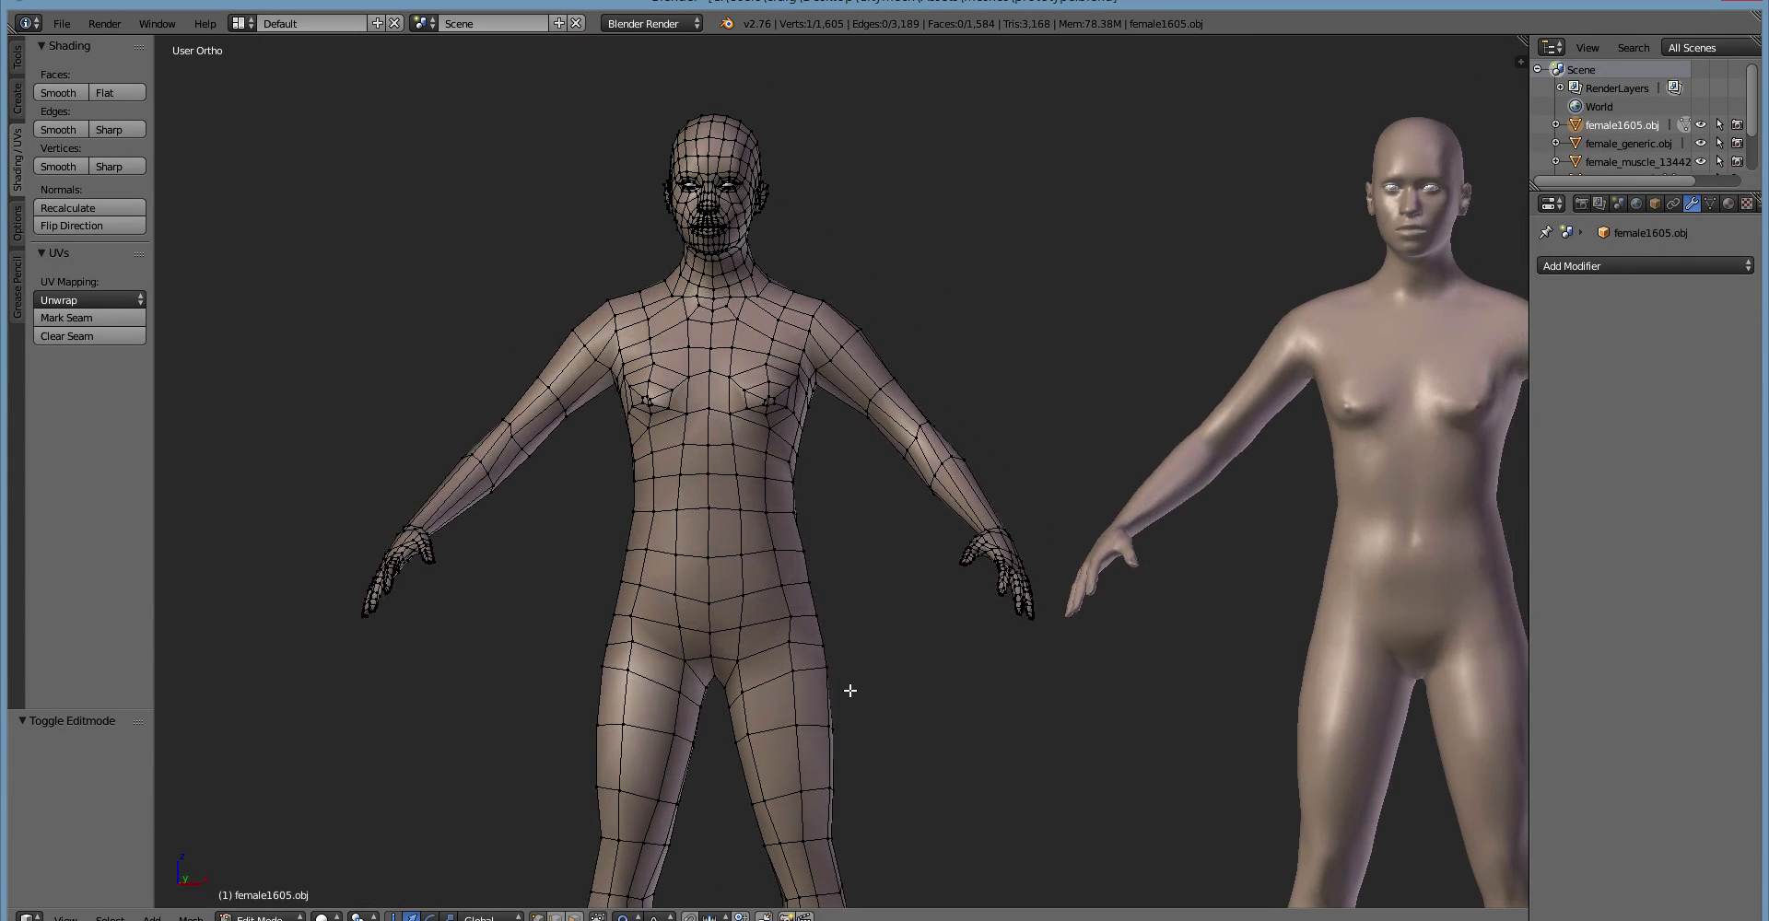
pyautogui.scroll(1, 843, 479)
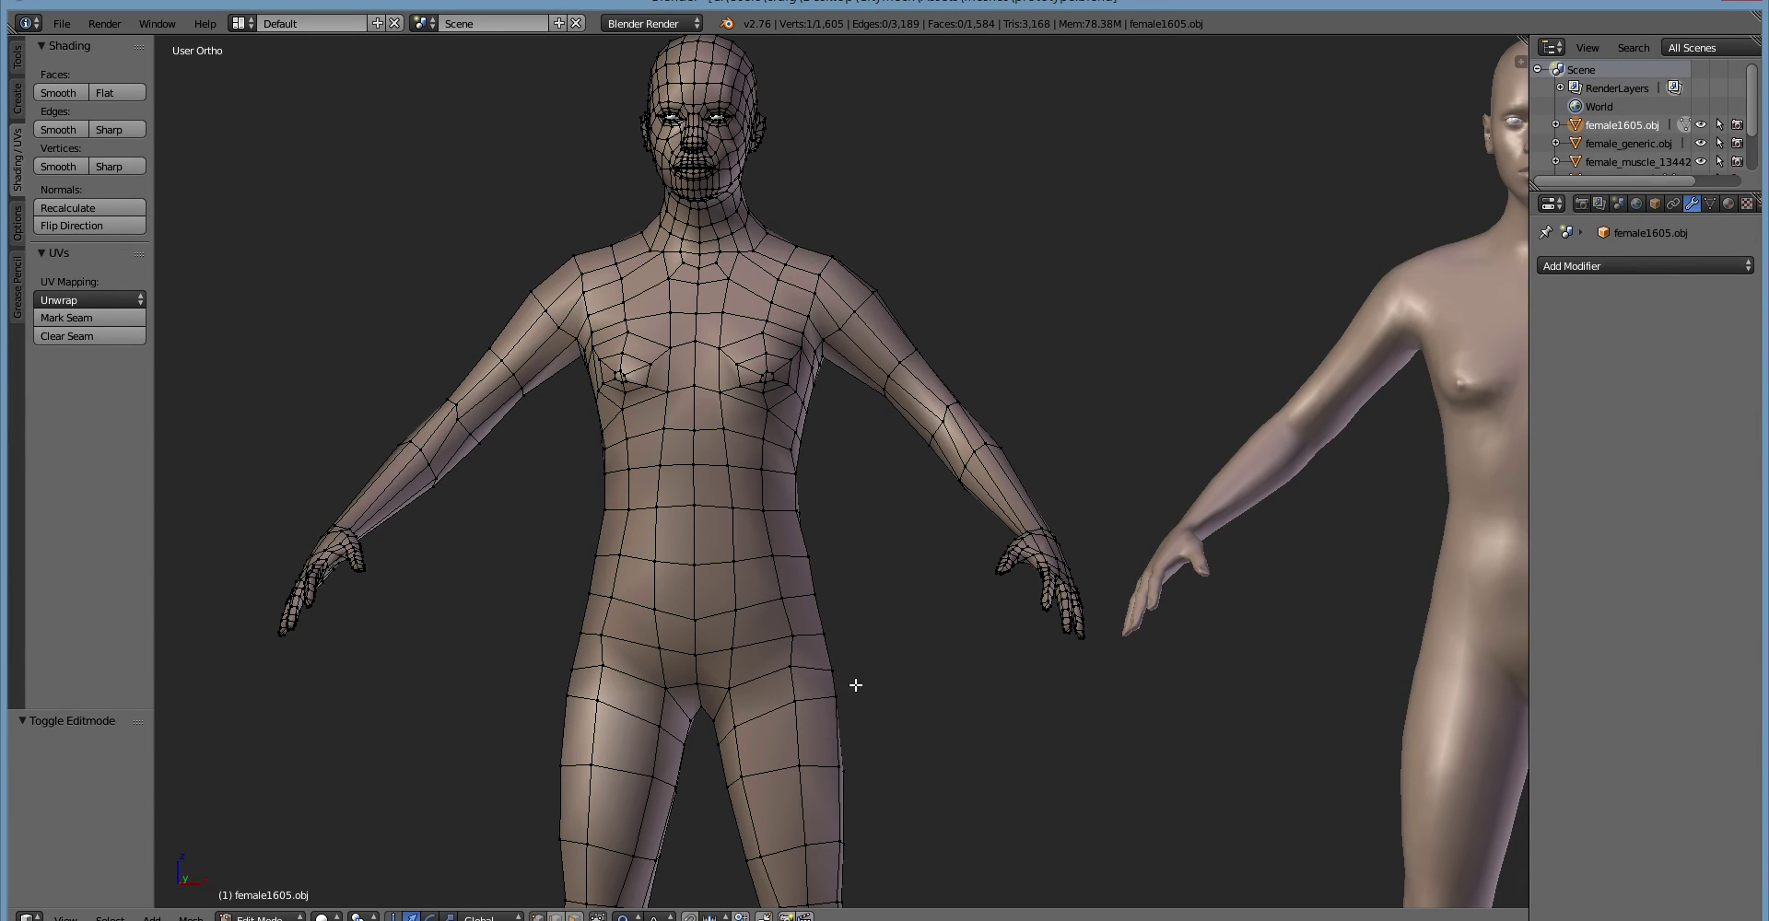
# Select hip vertices and orbit to back and side views of the female1605 mesh
pyautogui.moveTo(872, 675); pyautogui.dragTo(719, 623, button='middle')
pyautogui.rightClick(740, 520)
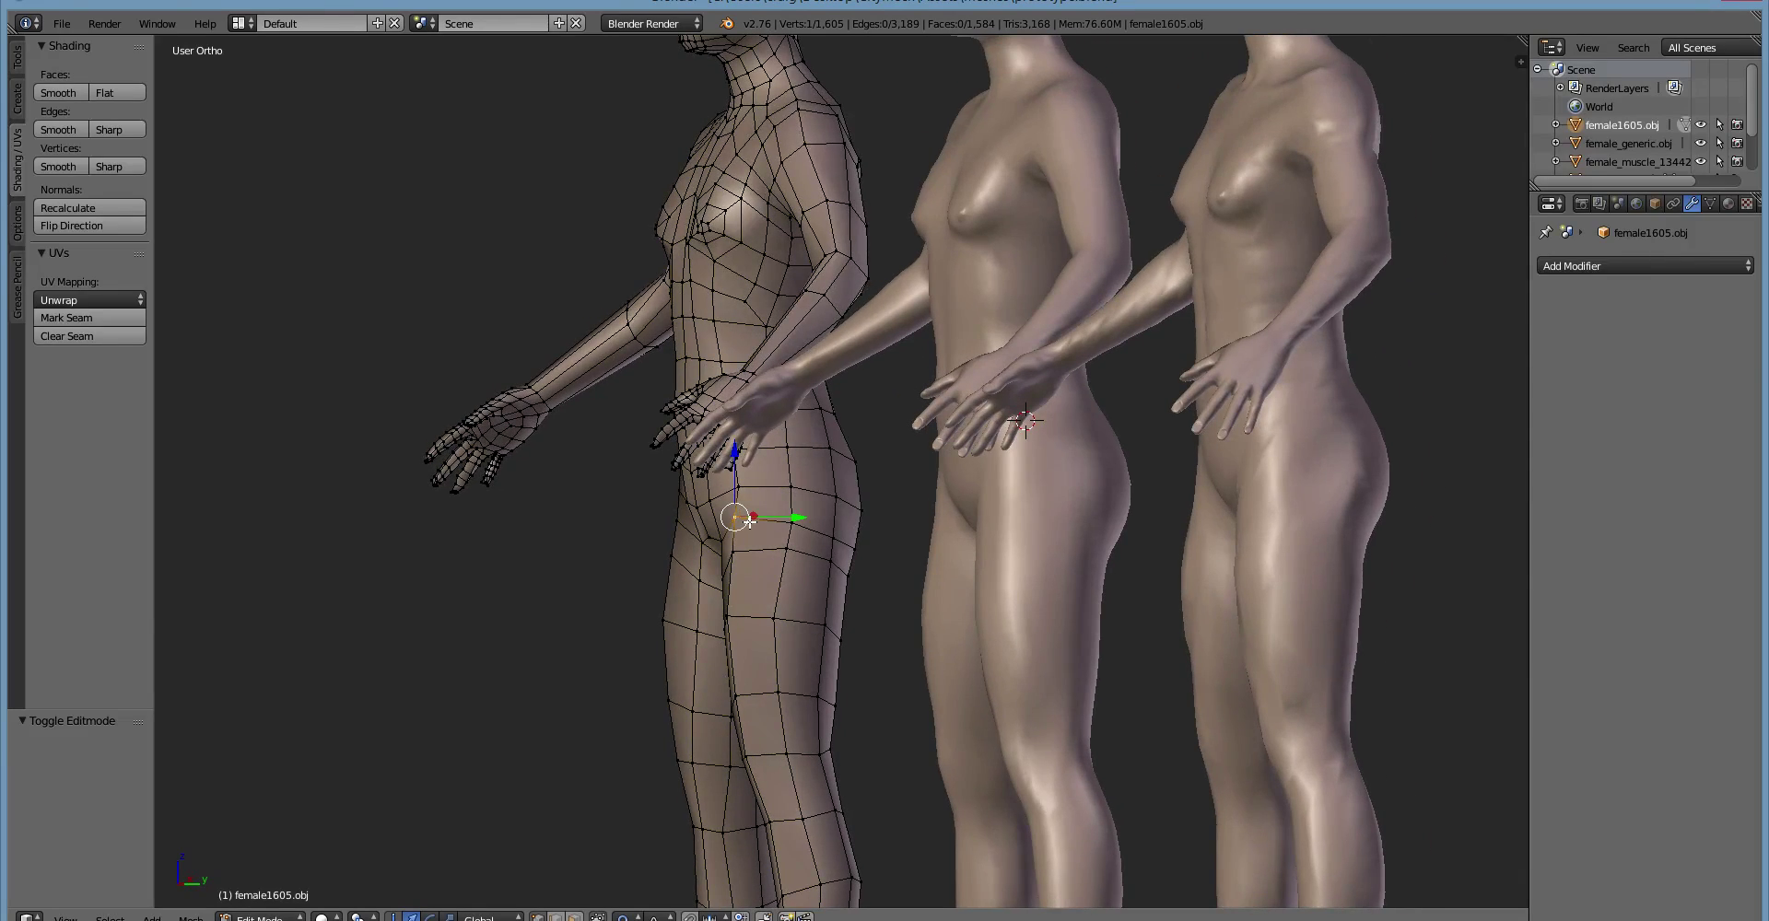
pyautogui.keyDown('ctrl'); pyautogui.rightClick(833, 549); pyautogui.keyUp('ctrl')
pyautogui.moveTo(834, 548); pyautogui.dragTo(788, 590, button='middle')
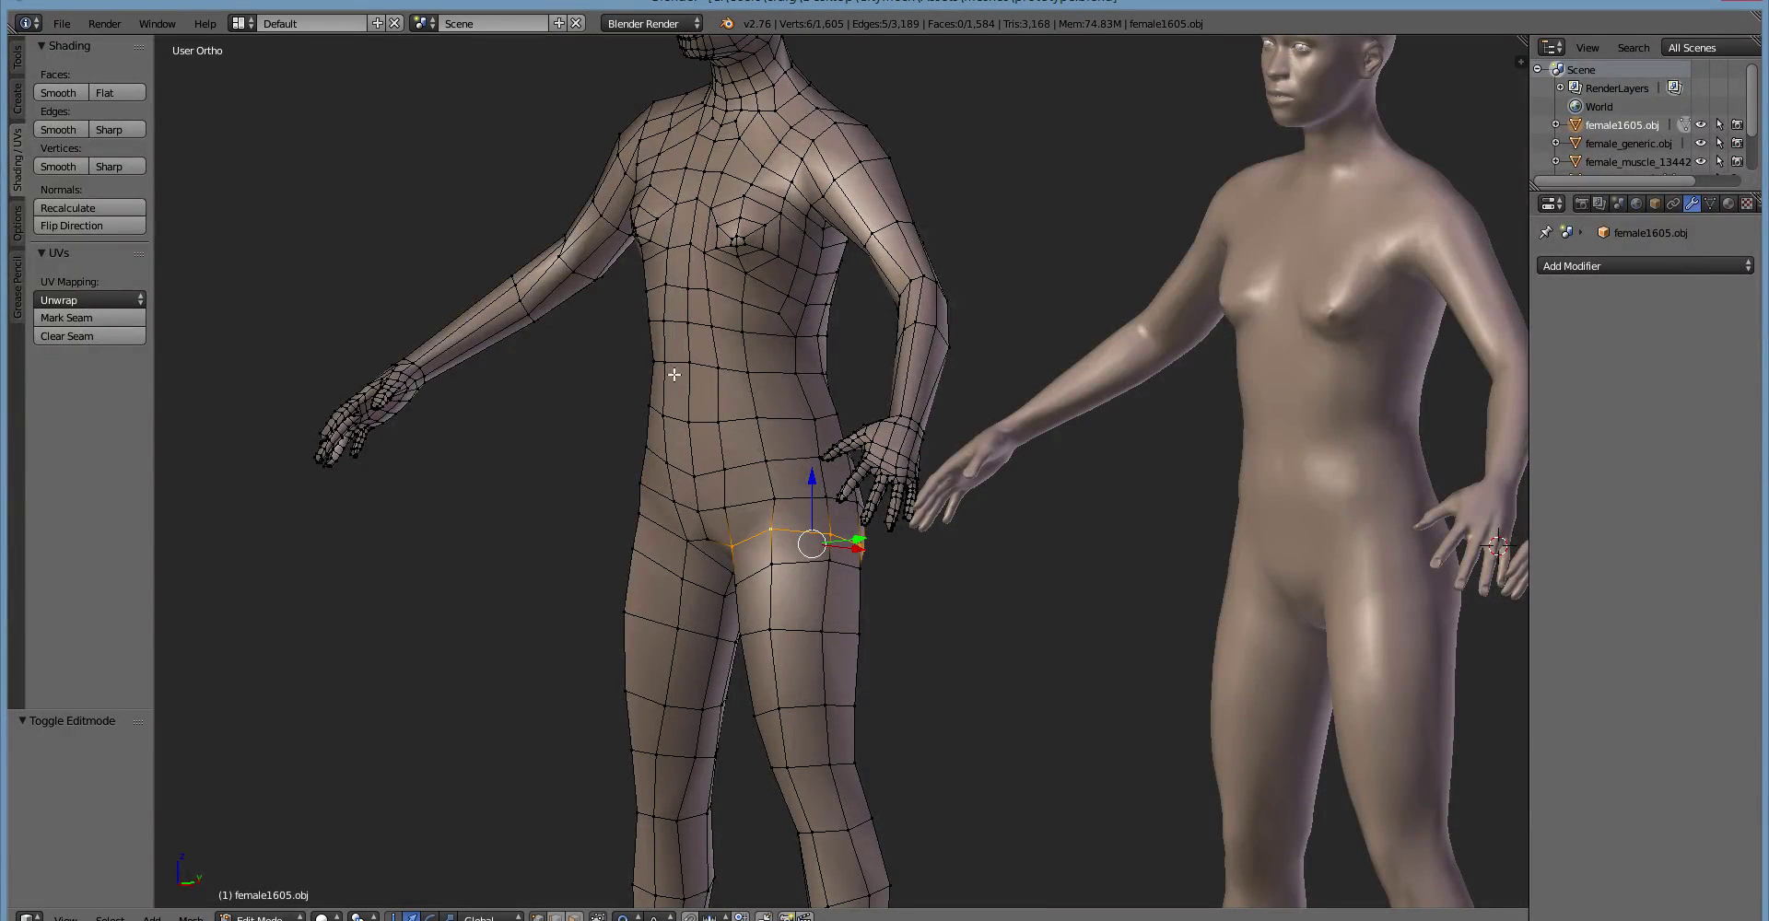
pyautogui.moveTo(715, 661); pyautogui.dragTo(632, 613, button='middle')
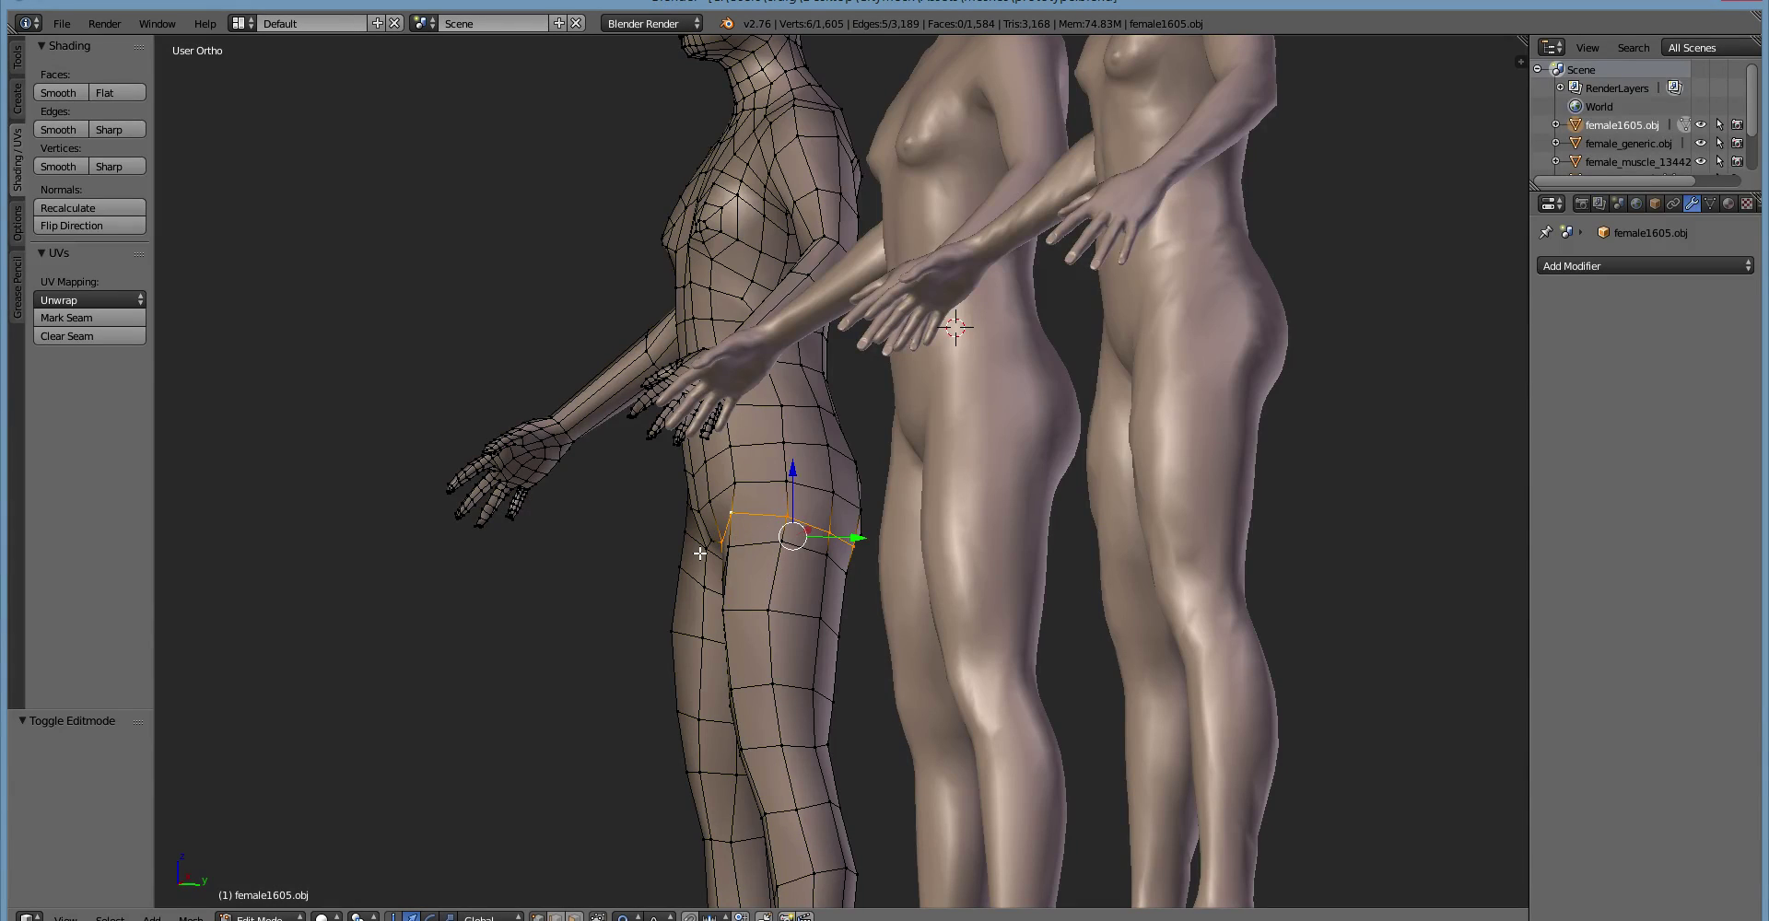
pyautogui.moveTo(708, 522); pyautogui.dragTo(672, 553, button='middle')
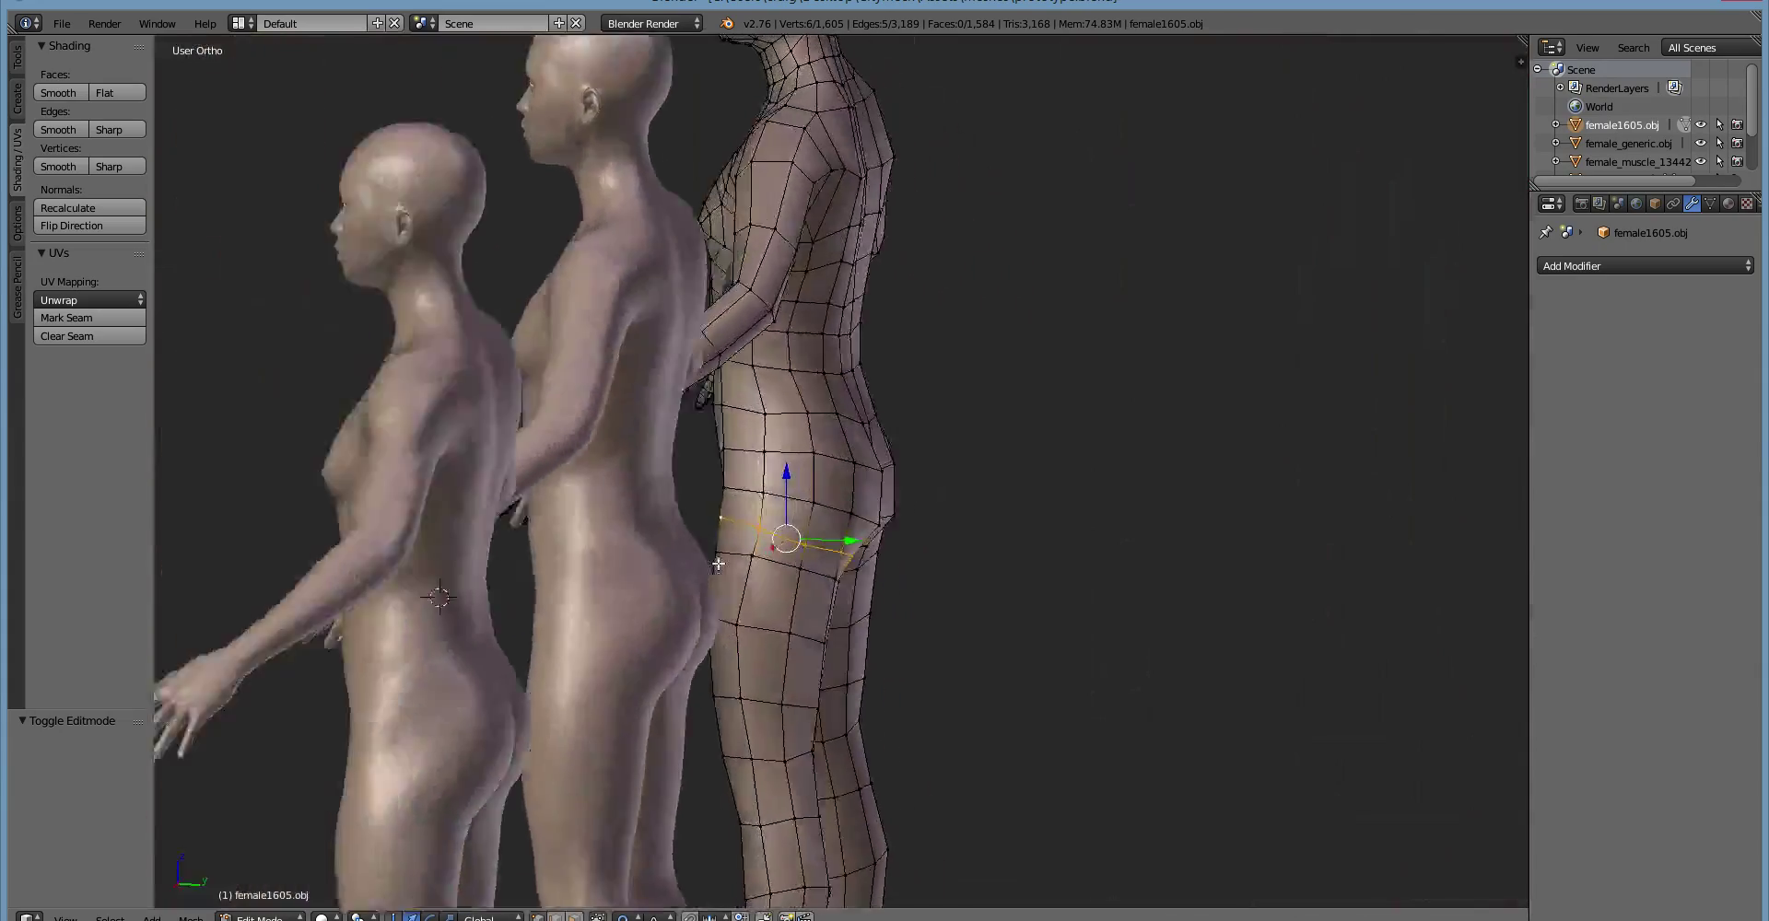
pyautogui.moveTo(724, 564); pyautogui.dragTo(861, 584, button='middle')
# Orbit from lower angles around the wireframe figure beside the smooth one
pyautogui.scroll(3, 832, 551)
pyautogui.moveTo(904, 650); pyautogui.dragTo(936, 668, button='middle')
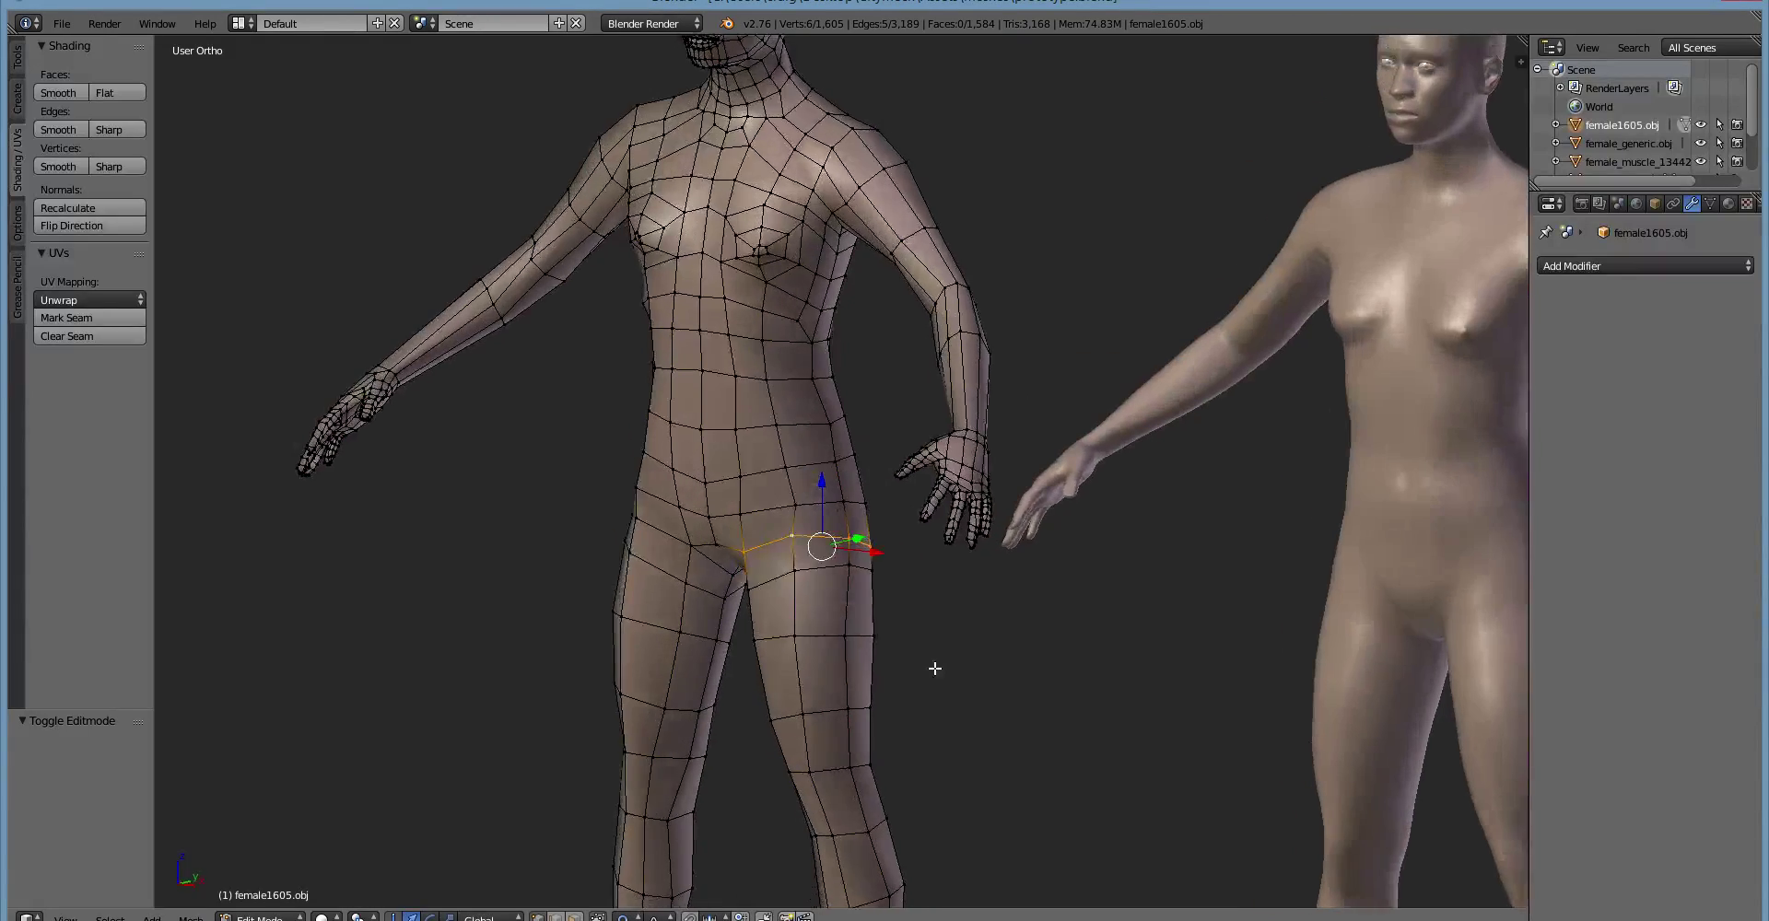
pyautogui.moveTo(864, 537)
pyautogui.mouseDown(button='middle')
pyautogui.moveTo(774, 407)
pyautogui.moveTo(620, 482)
pyautogui.moveTo(874, 535)
pyautogui.mouseUp(button='middle')
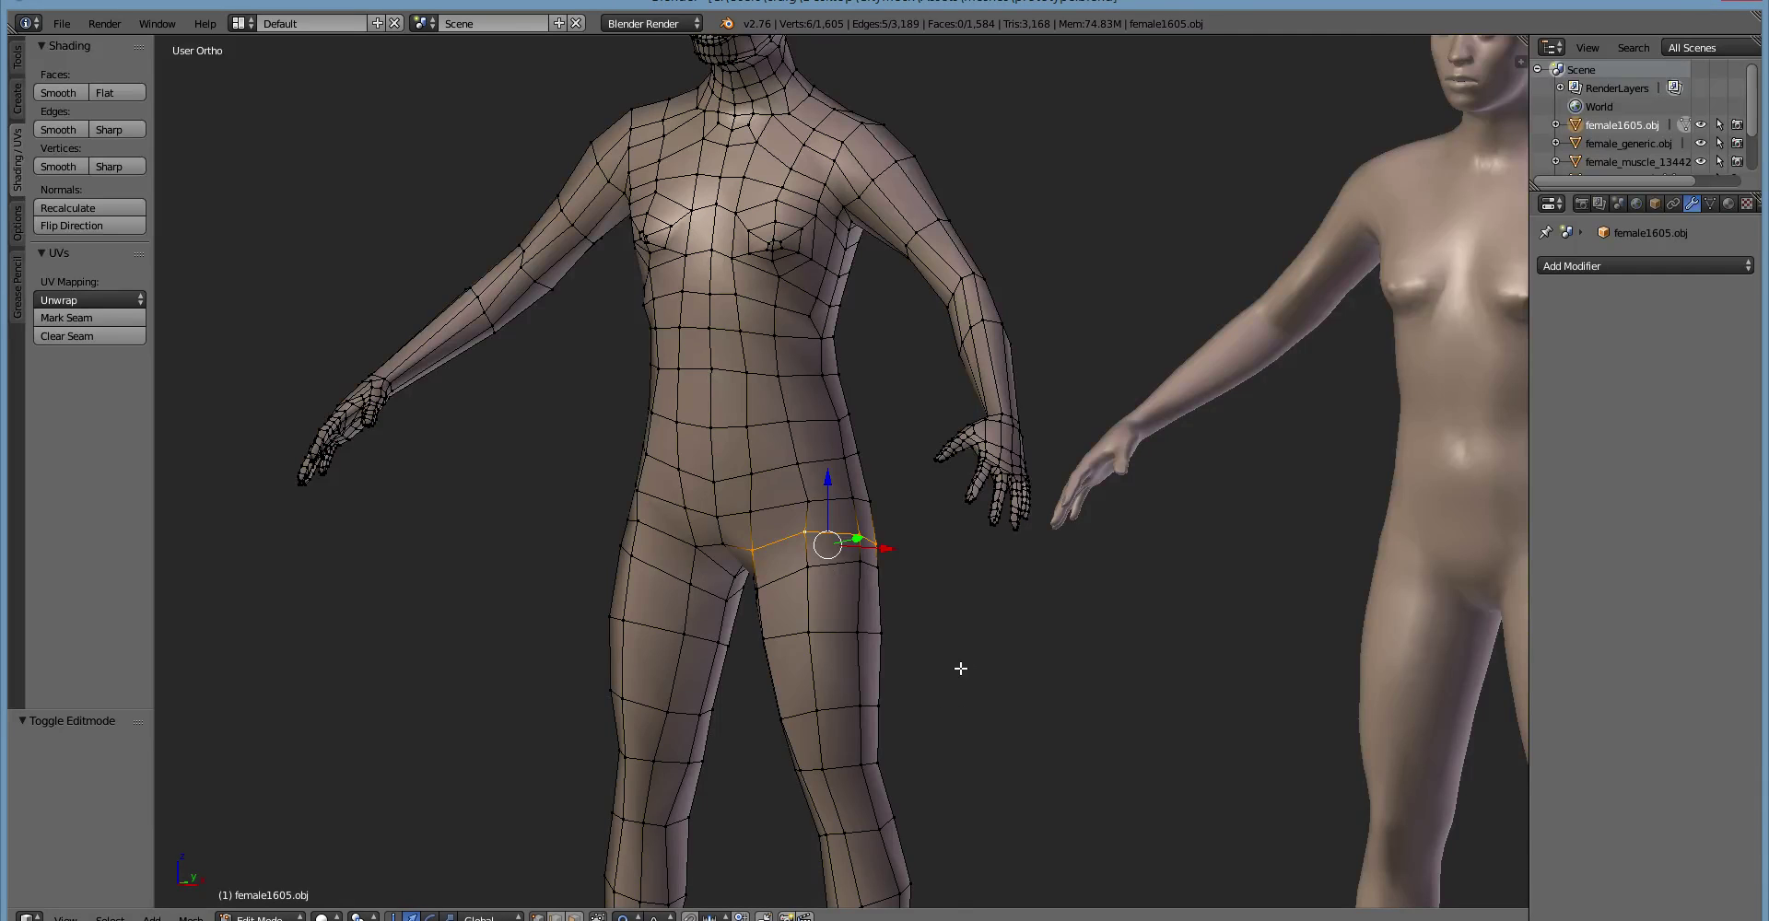
pyautogui.moveTo(959, 667); pyautogui.dragTo(970, 751, button='middle')
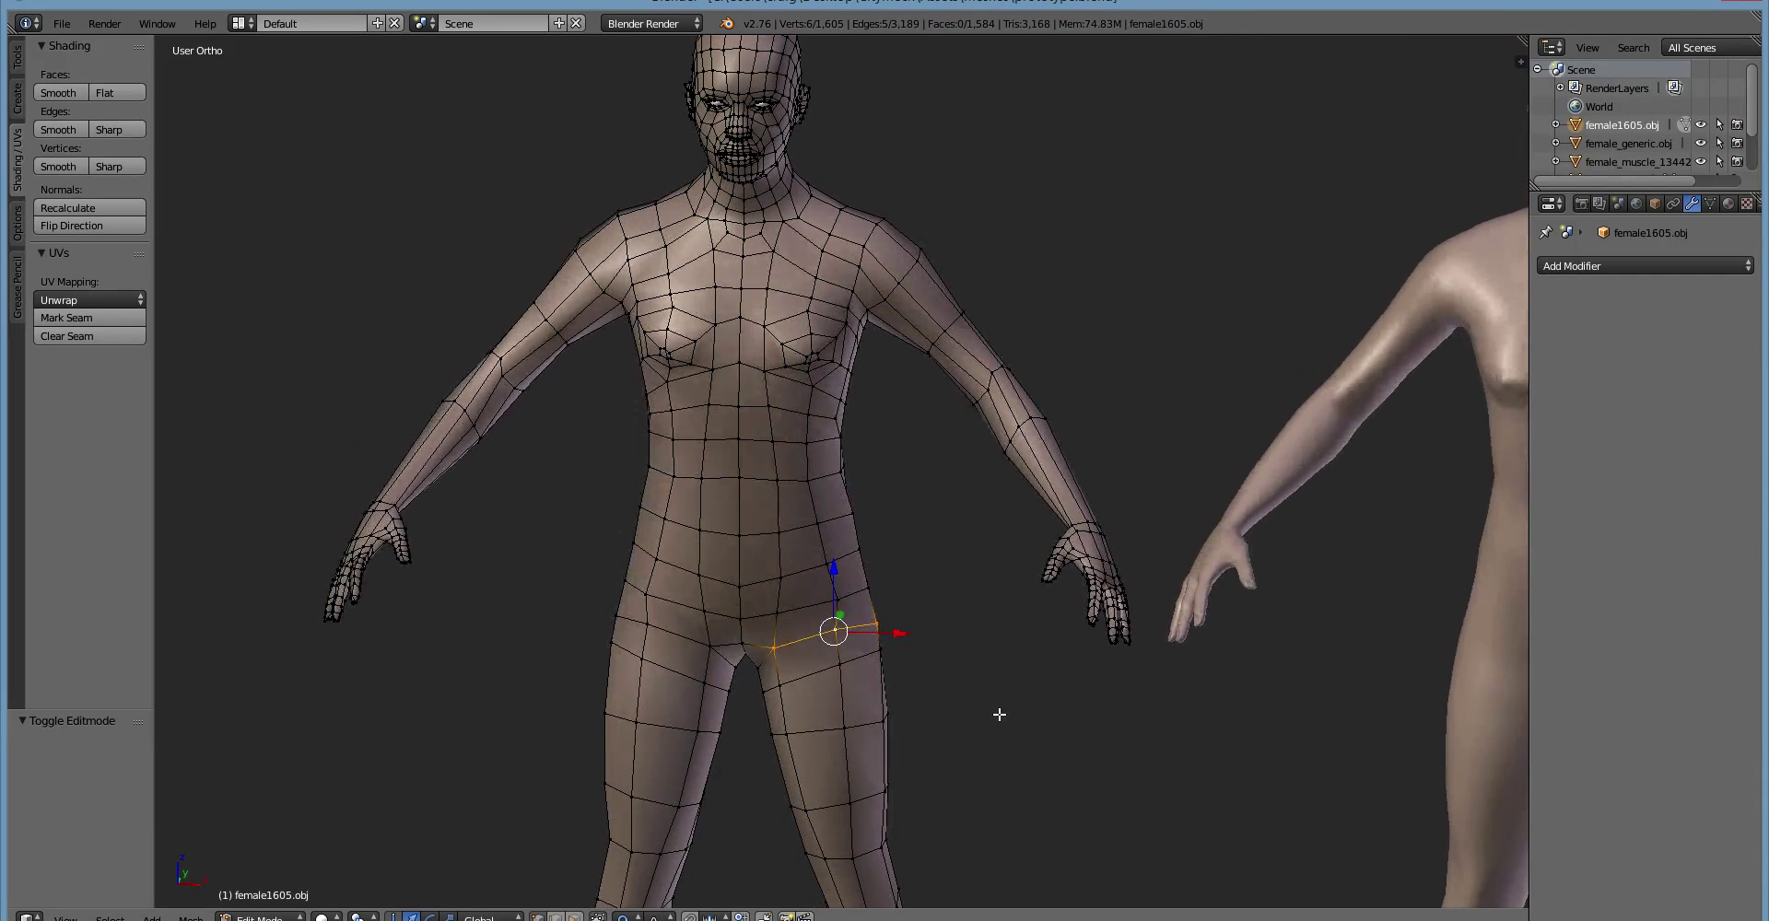
pyautogui.moveTo(953, 656); pyautogui.dragTo(796, 417, button='middle')
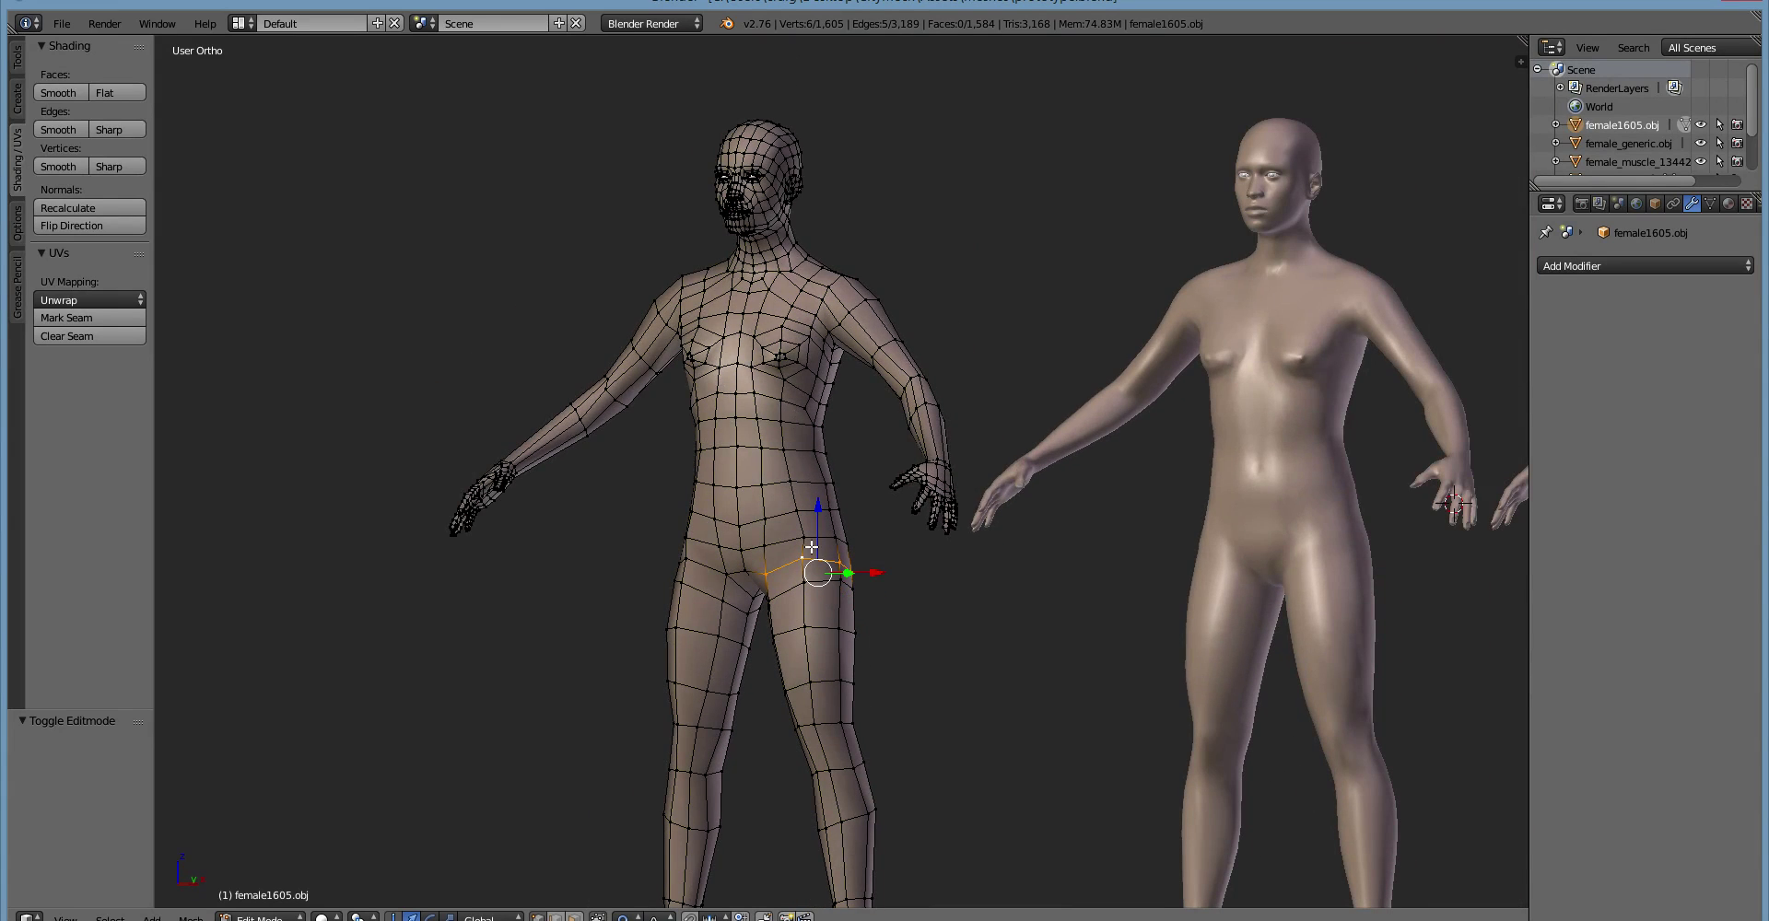
pyautogui.moveTo(849, 623); pyautogui.dragTo(781, 664, button='middle')
# Move Edit Mode from the low-poly figure to female_muscle_13442, with no vertices selected
pyautogui.press('Tab')
pyautogui.rightClick(956, 534)
pyautogui.press('Tab')
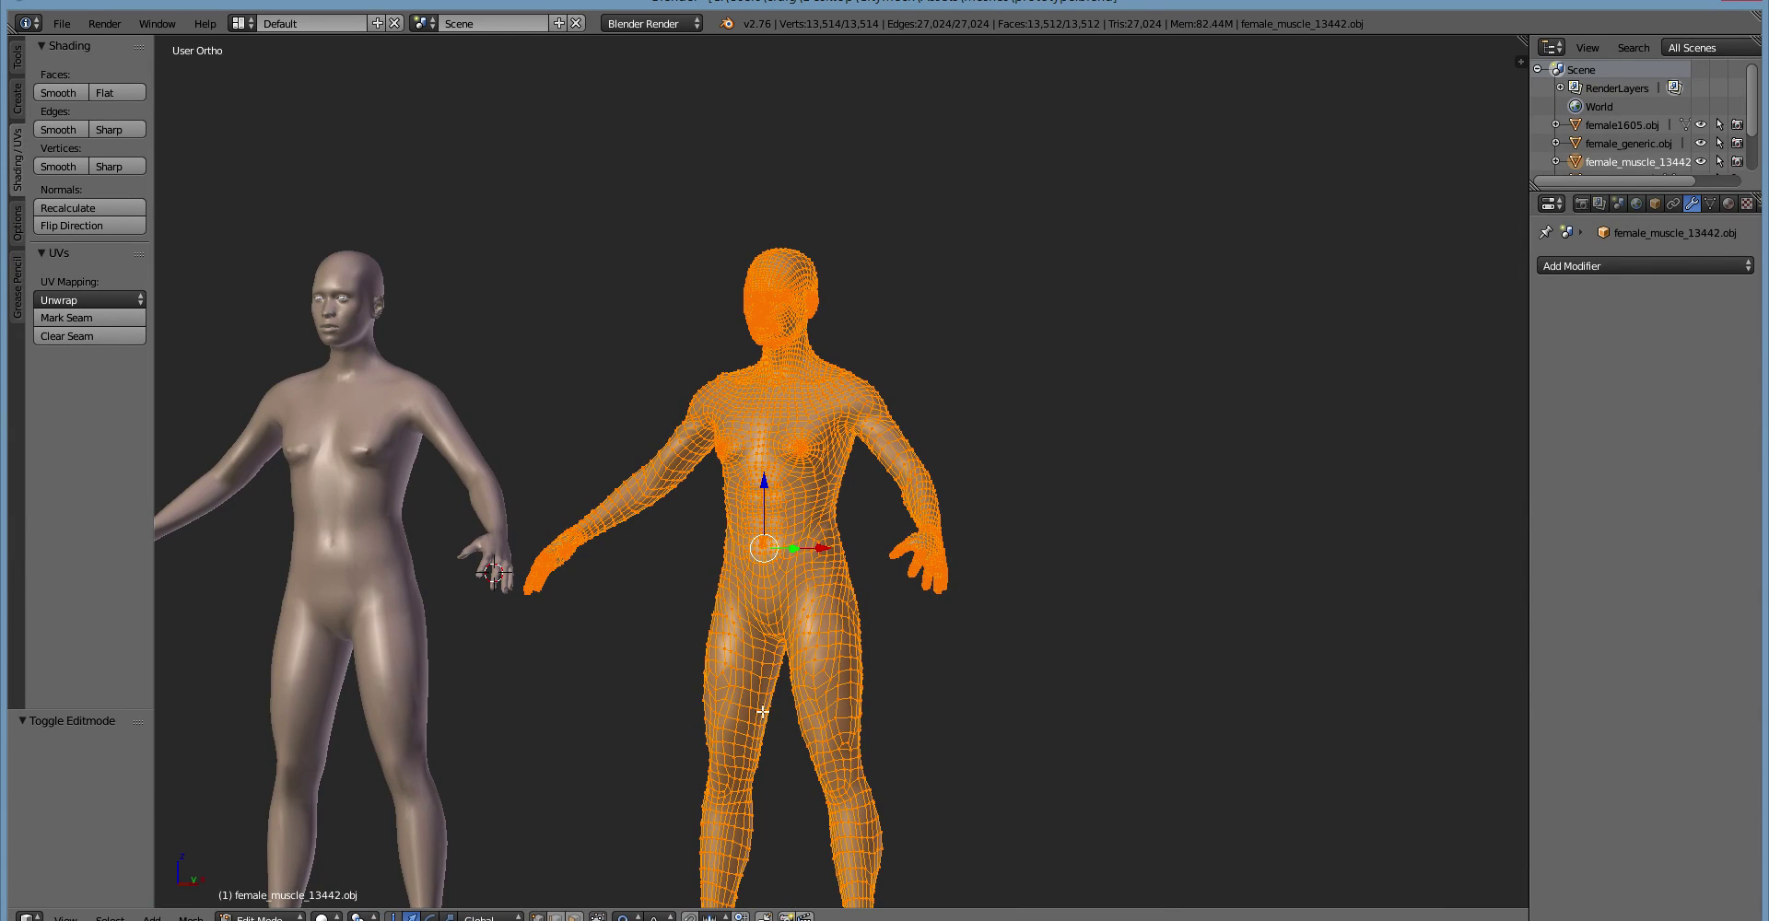
pyautogui.scroll(3, 760, 702)
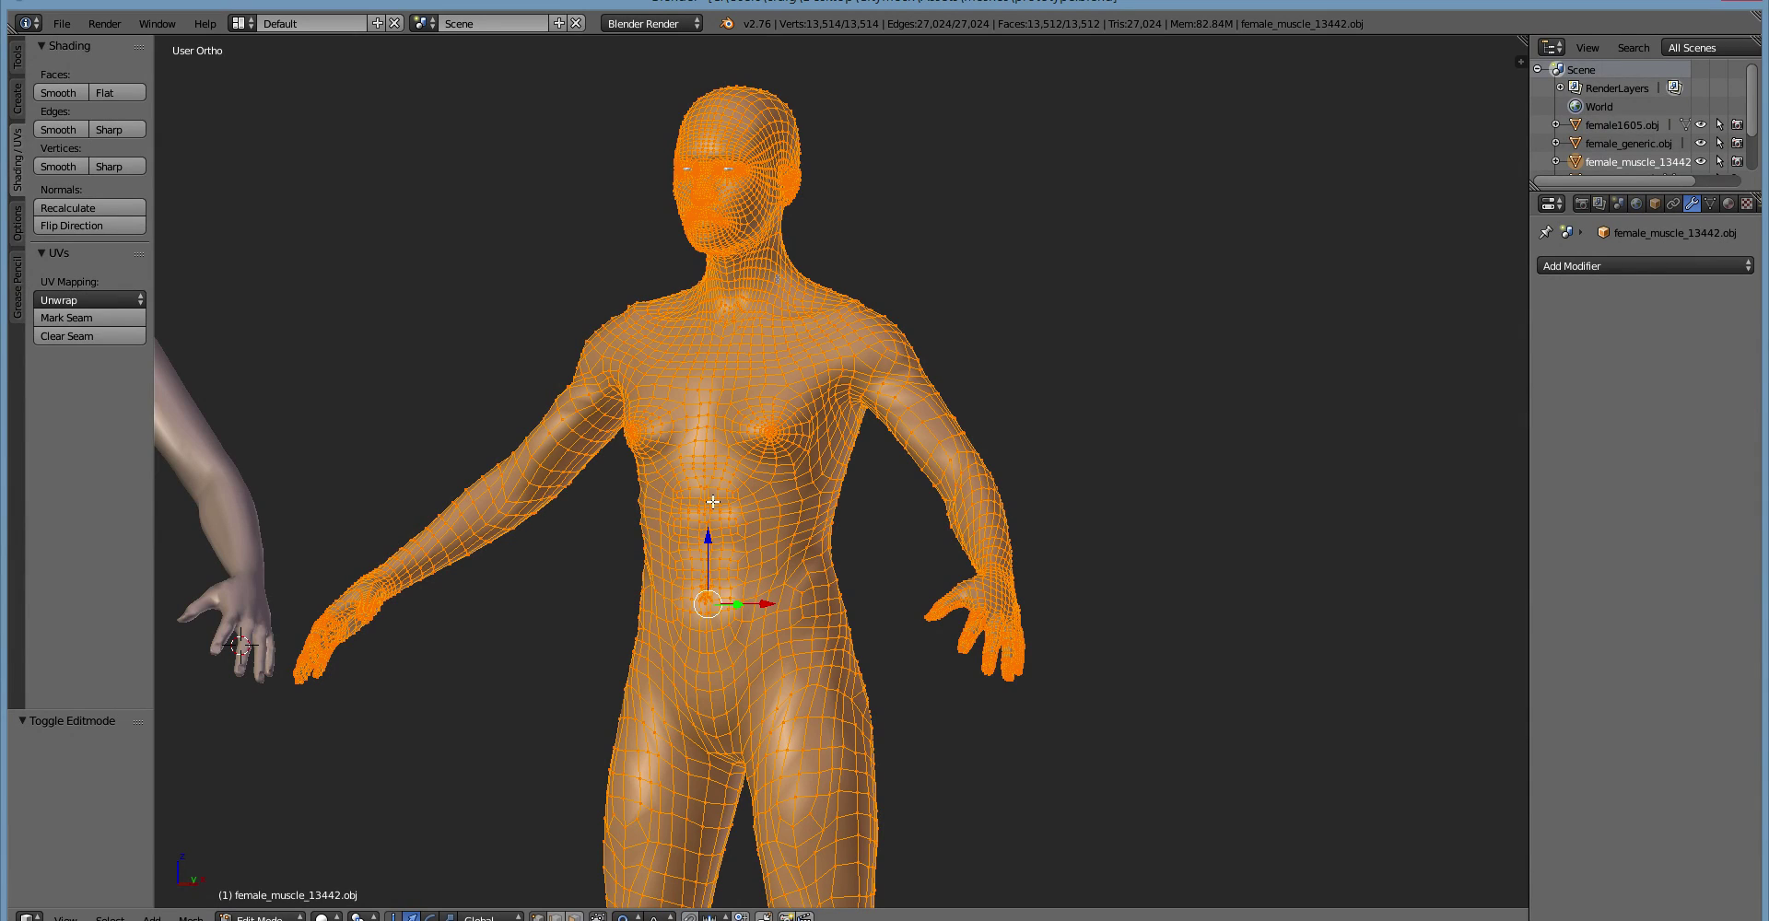
pyautogui.press('a')
pyautogui.press('a')
pyautogui.press('a')
# Zoom in on the muscular figure's navel, hips and thighs to inspect the dense quads
pyautogui.scroll(3, 876, 664)
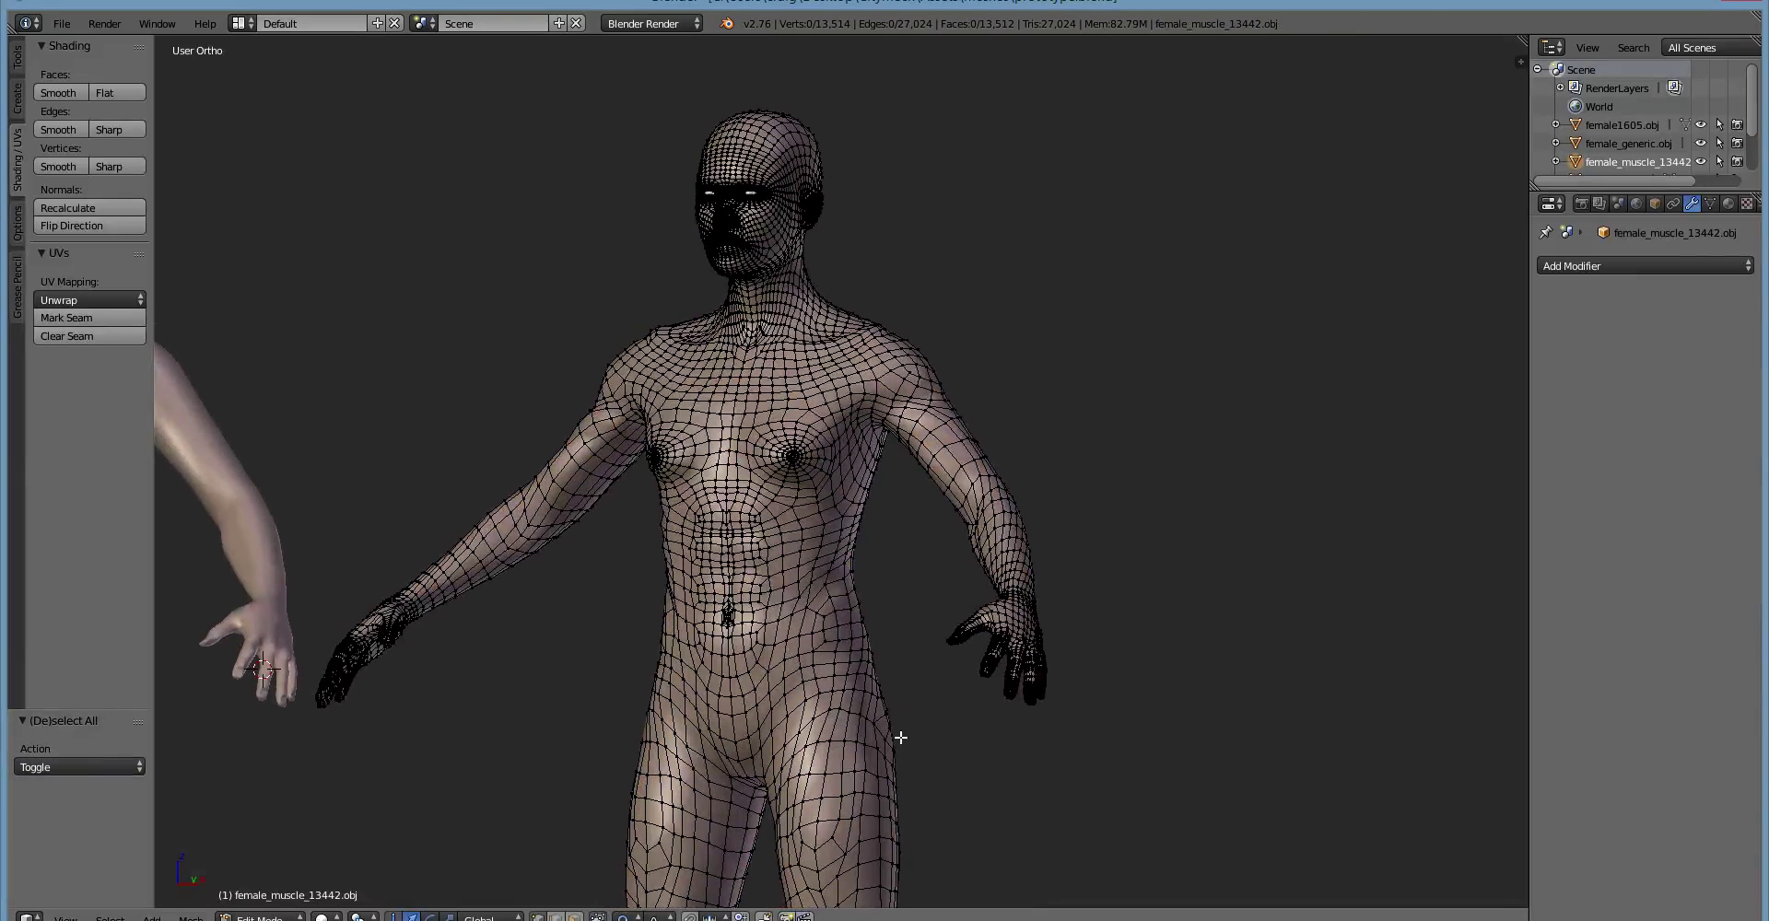
pyautogui.scroll(1, 885, 756)
pyautogui.keyDown('shift'); pyautogui.moveTo(884, 755); pyautogui.dragTo(823, 403, button='middle'); pyautogui.keyUp('shift')
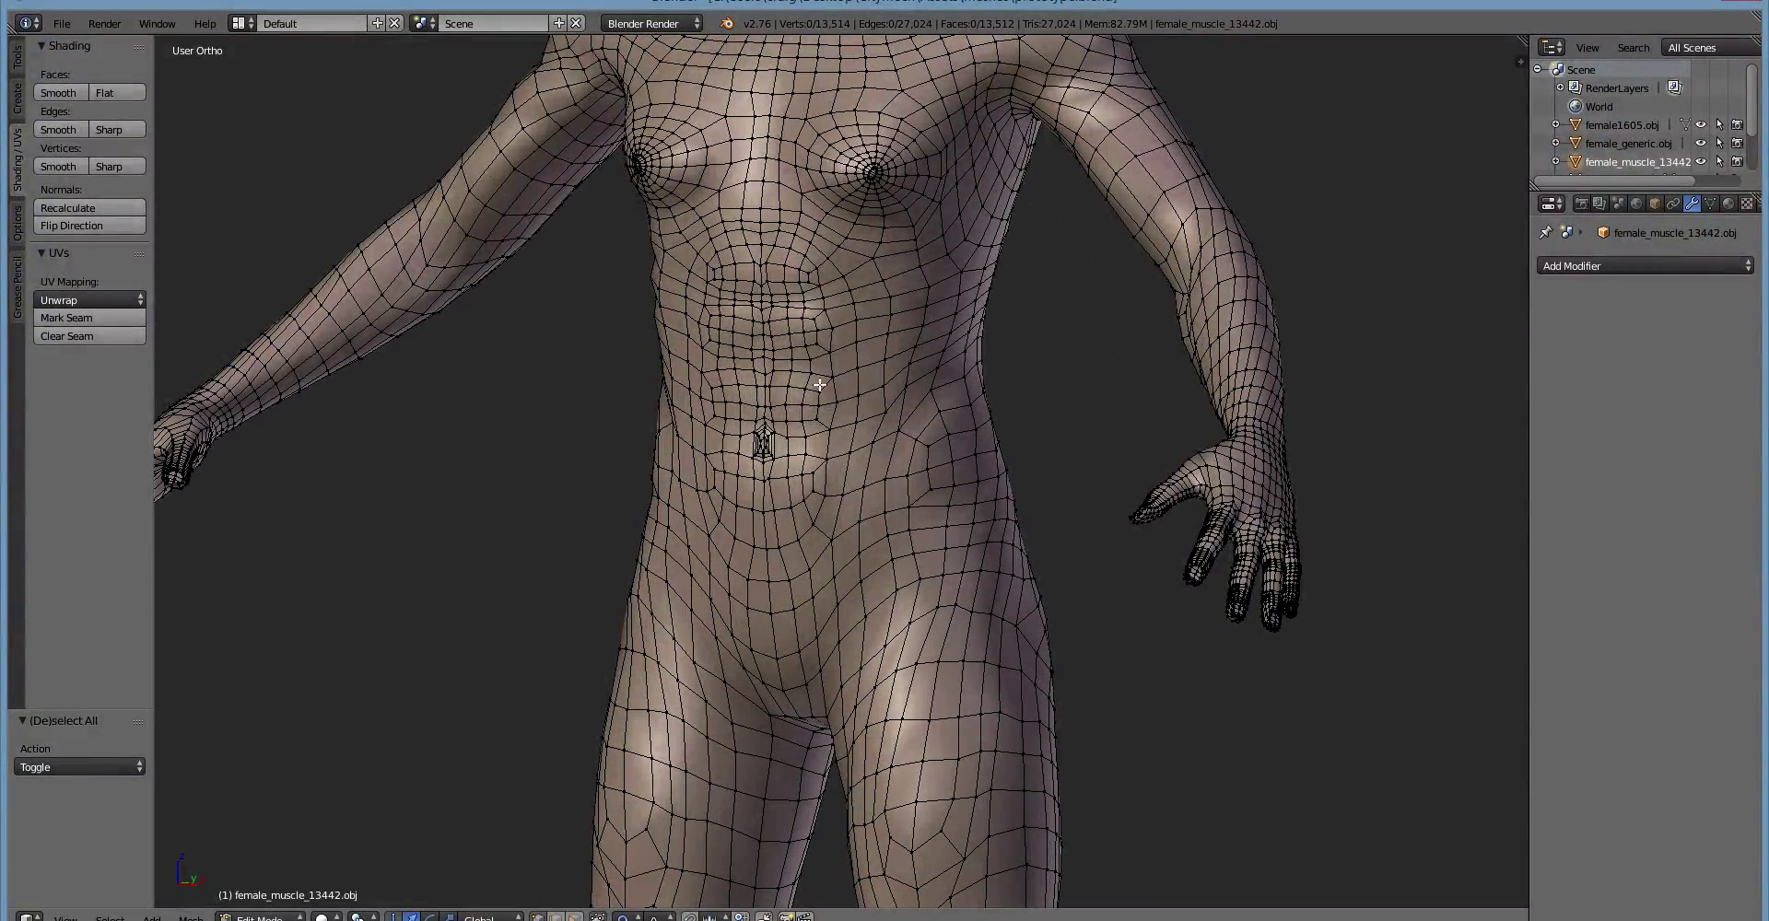
pyautogui.moveTo(837, 288); pyautogui.dragTo(924, 233, button='middle')
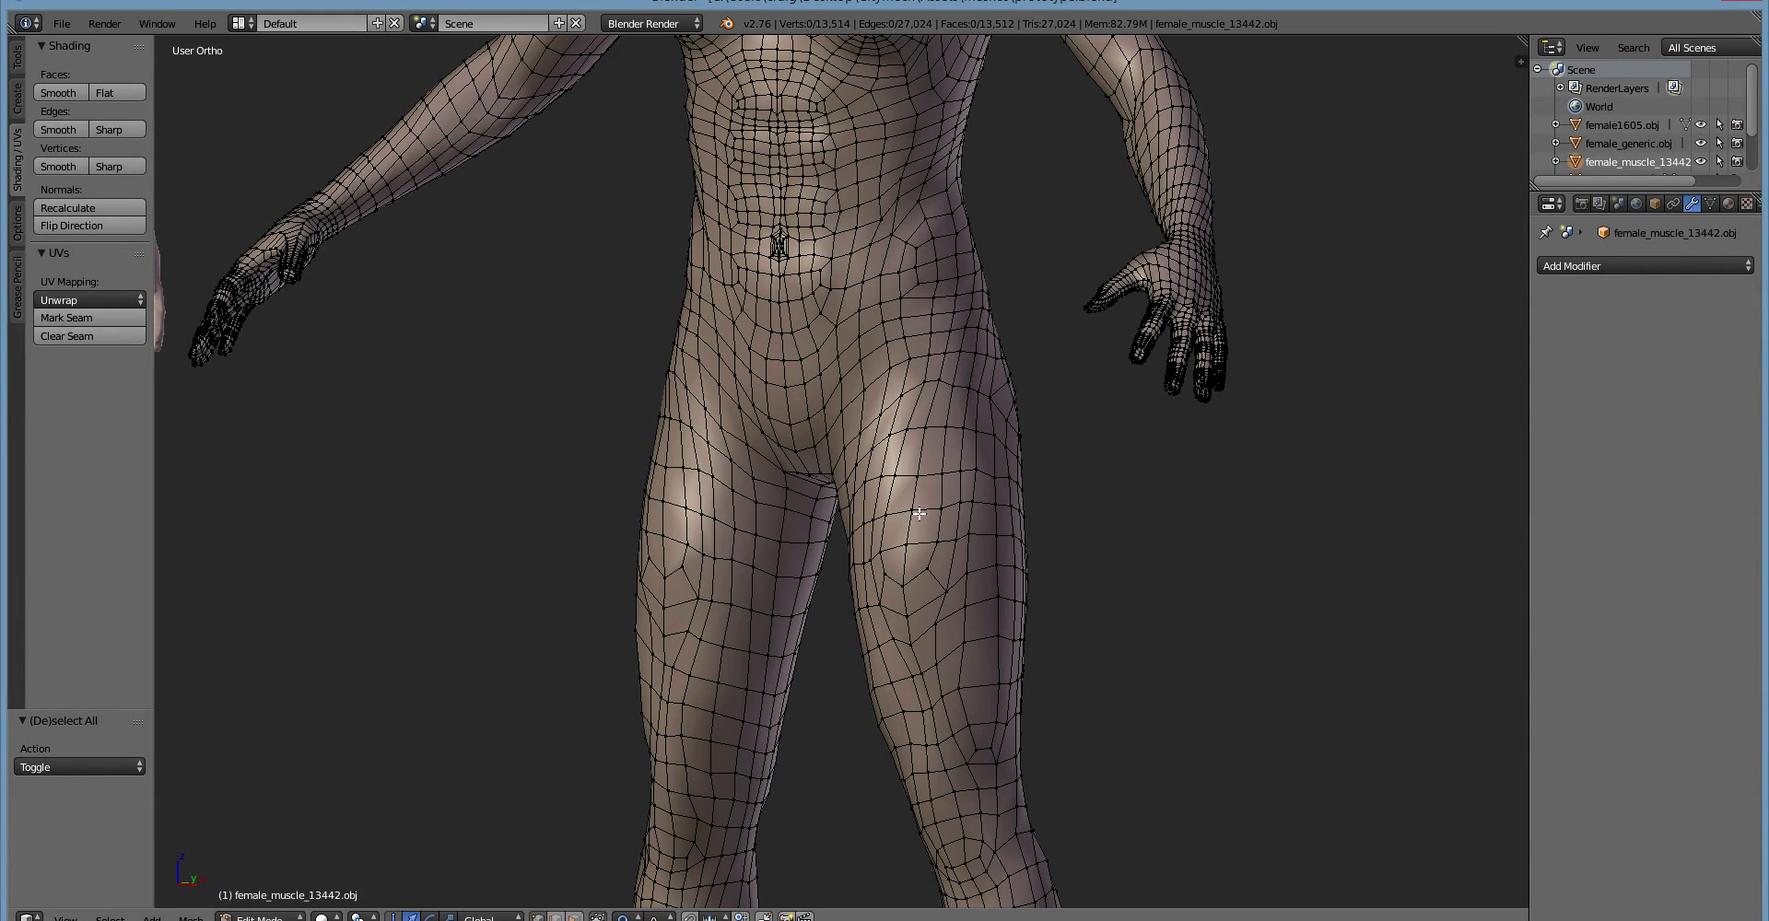
pyautogui.scroll(-3, 930, 530)
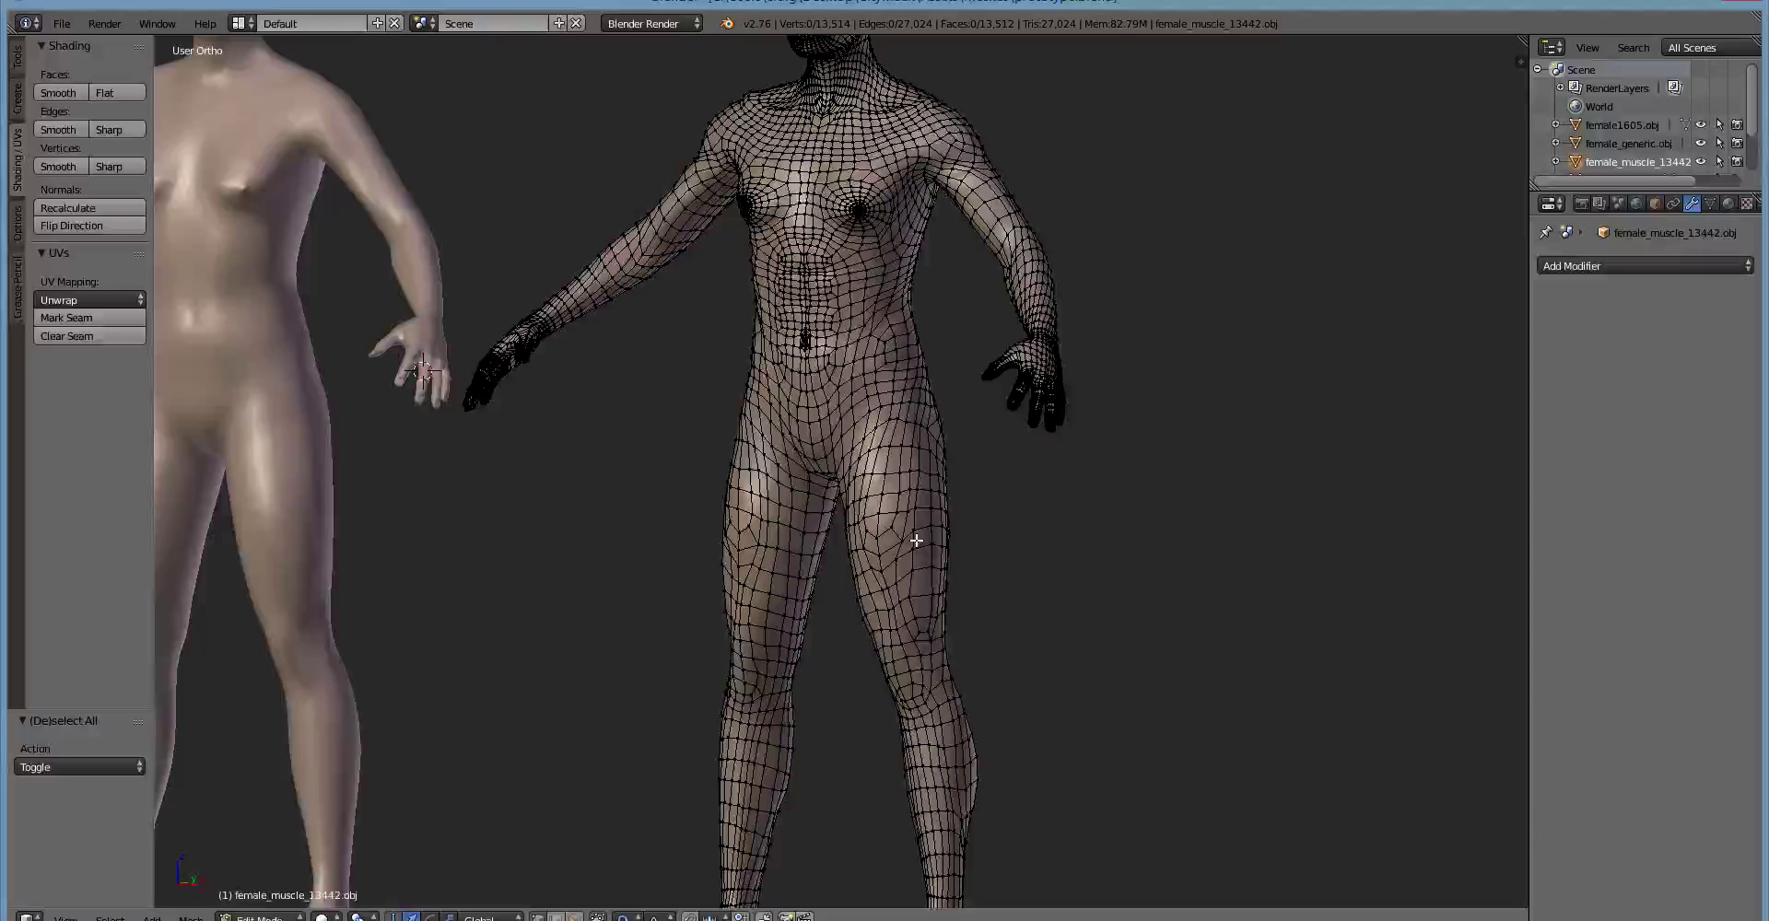
pyautogui.scroll(-1, 915, 538)
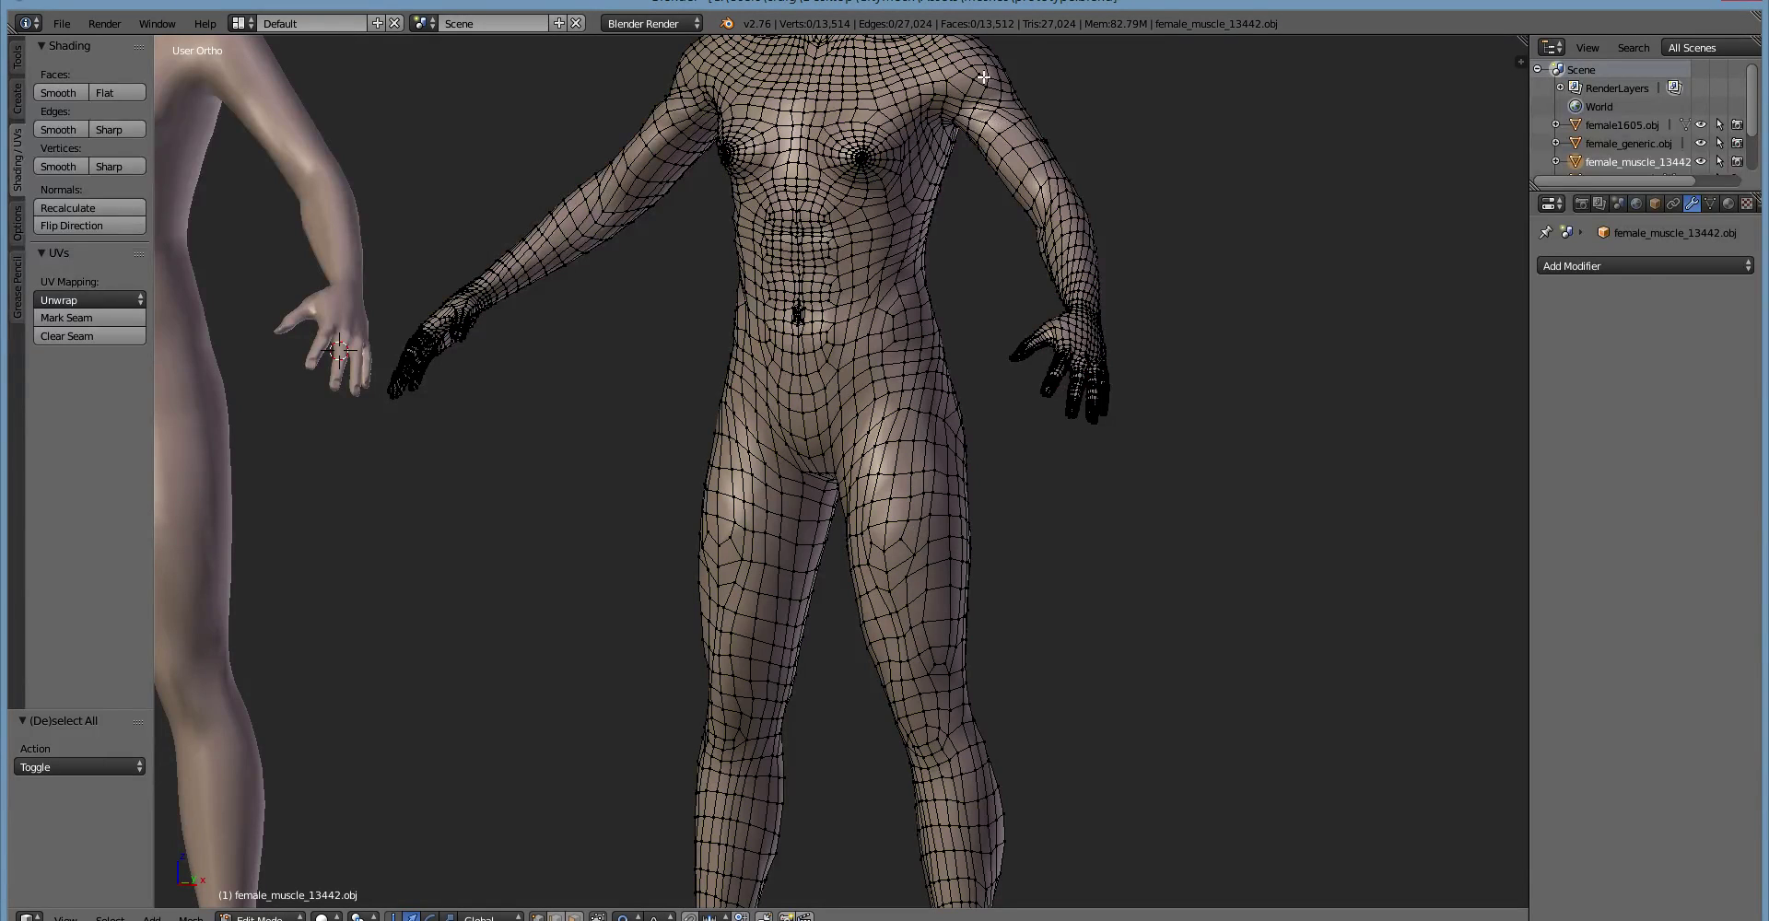
# Orbit to view the legs and feet from behind, then back up to the torso and head
pyautogui.keyDown('shift'); pyautogui.moveTo(1032, 144); pyautogui.dragTo(1119, 313, button='middle'); pyautogui.keyUp('shift')
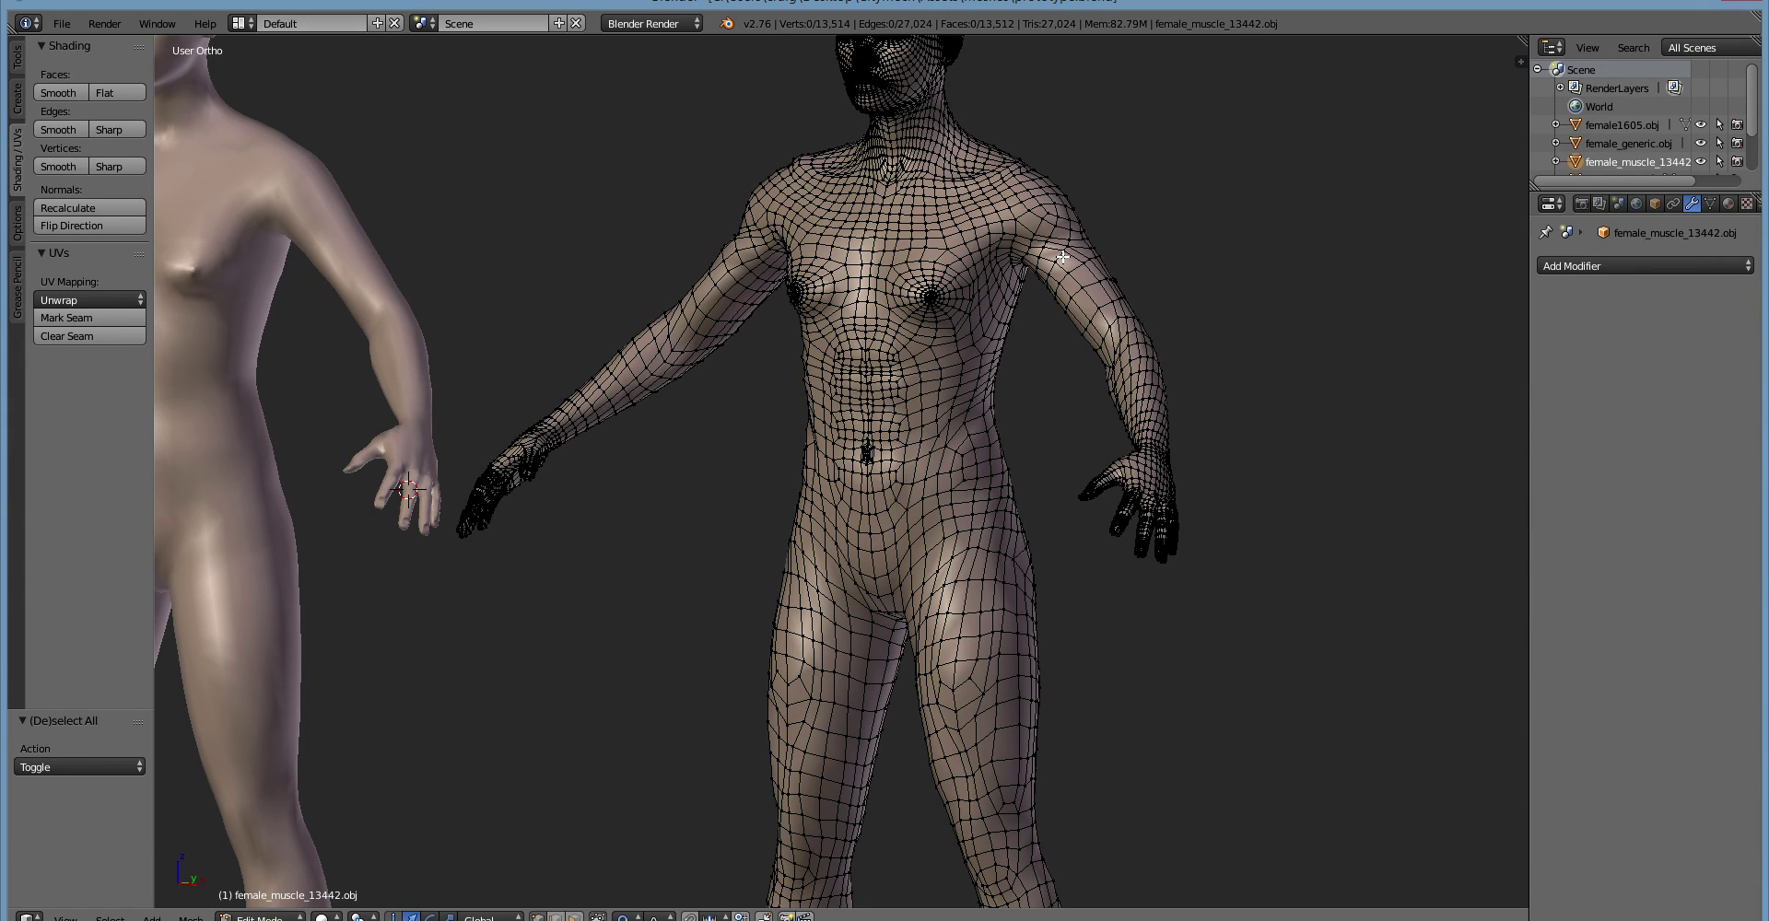
pyautogui.moveTo(1118, 604); pyautogui.dragTo(1158, 655, button='middle')
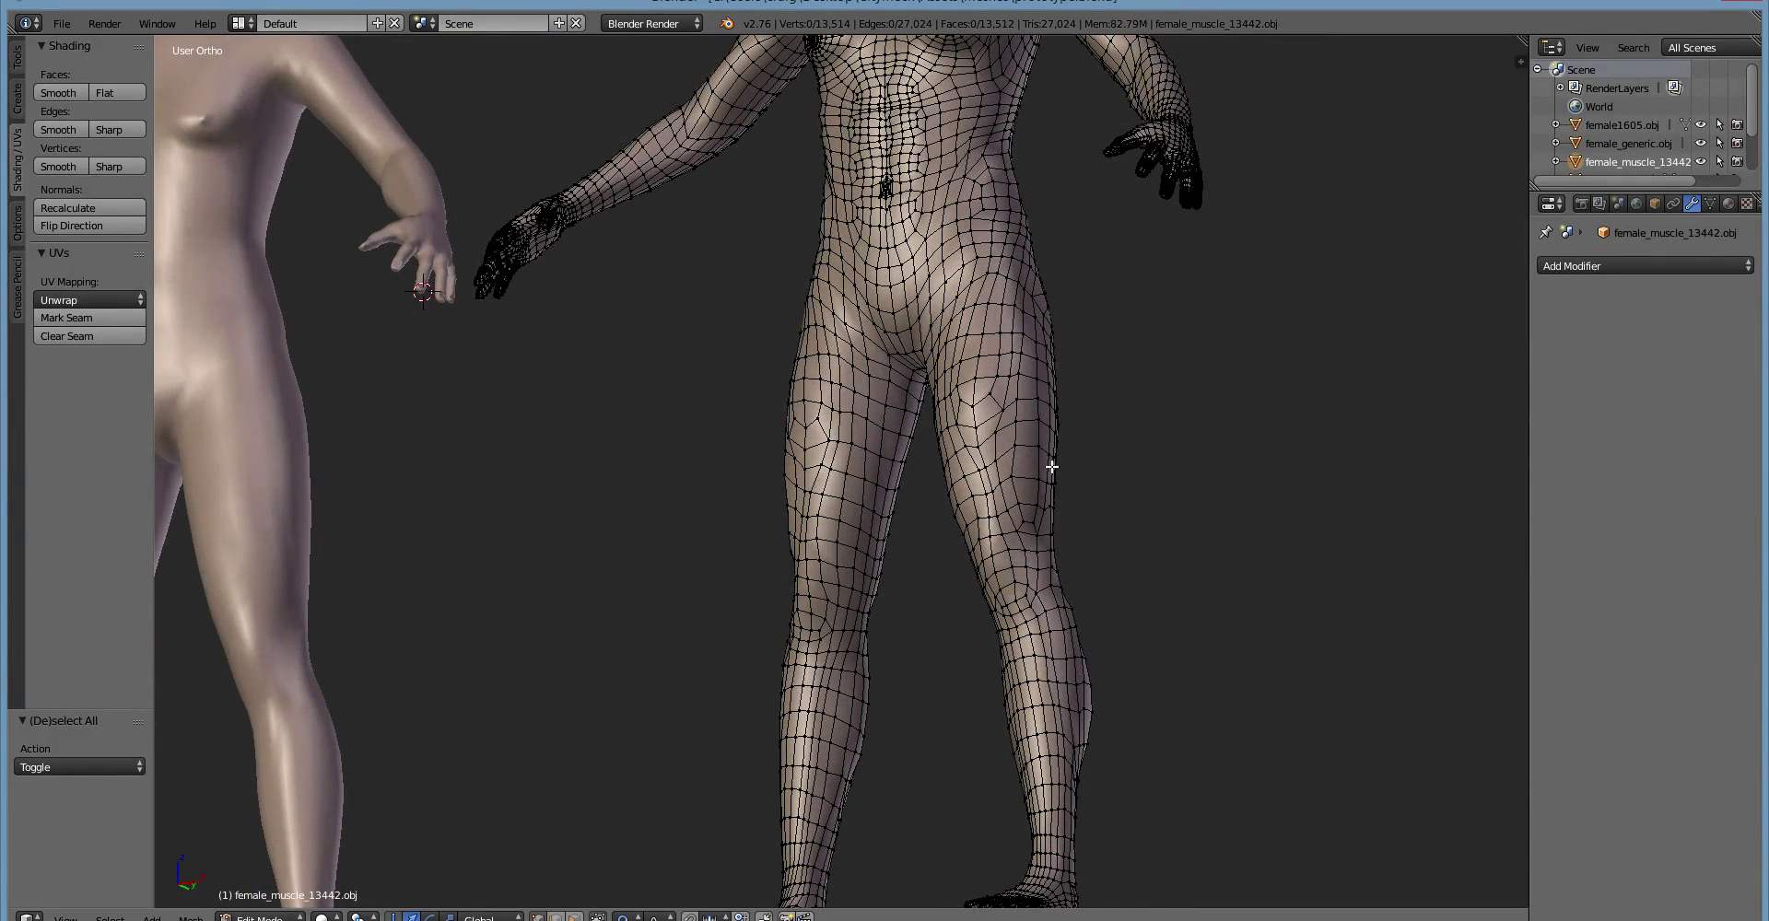
pyautogui.keyDown('shift'); pyautogui.moveTo(1094, 407); pyautogui.dragTo(1078, 632, button='middle'); pyautogui.keyUp('shift')
pyautogui.moveTo(988, 454); pyautogui.dragTo(959, 489, button='middle')
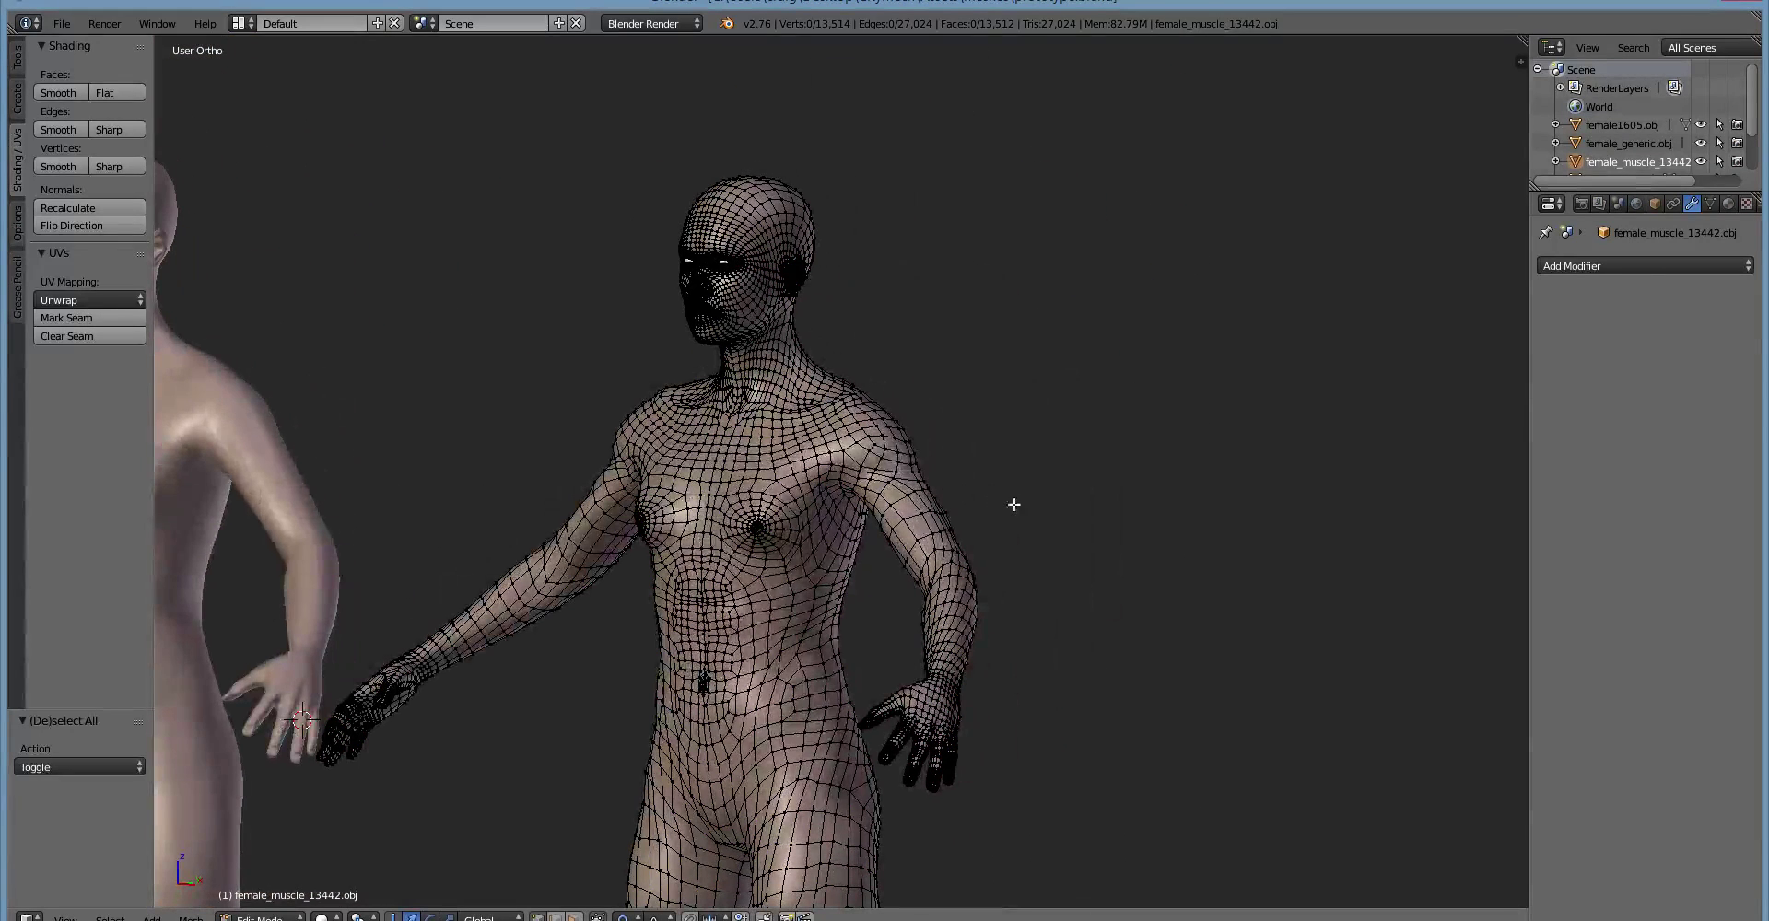
pyautogui.moveTo(1071, 363)
pyautogui.mouseDown(button='middle')
pyautogui.moveTo(1090, 316)
pyautogui.moveTo(856, 365)
pyautogui.mouseUp(button='middle')
pyautogui.moveTo(999, 525); pyautogui.dragTo(1060, 481, button='middle')
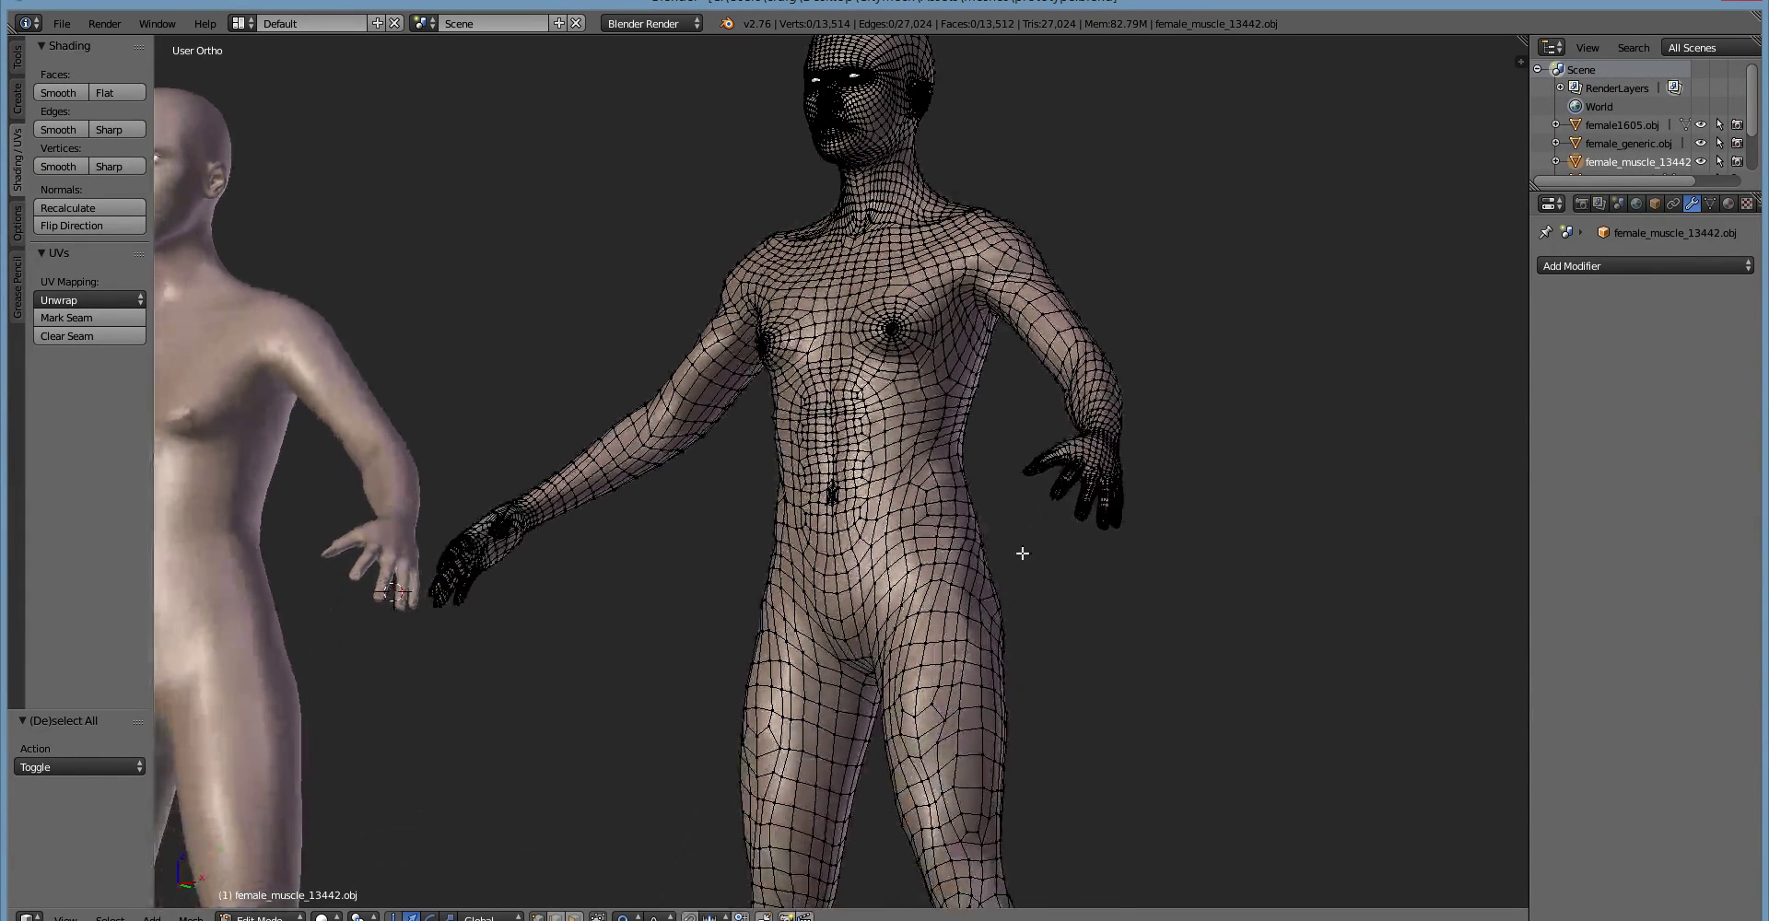
pyautogui.moveTo(1036, 654); pyautogui.dragTo(994, 553, button='middle')
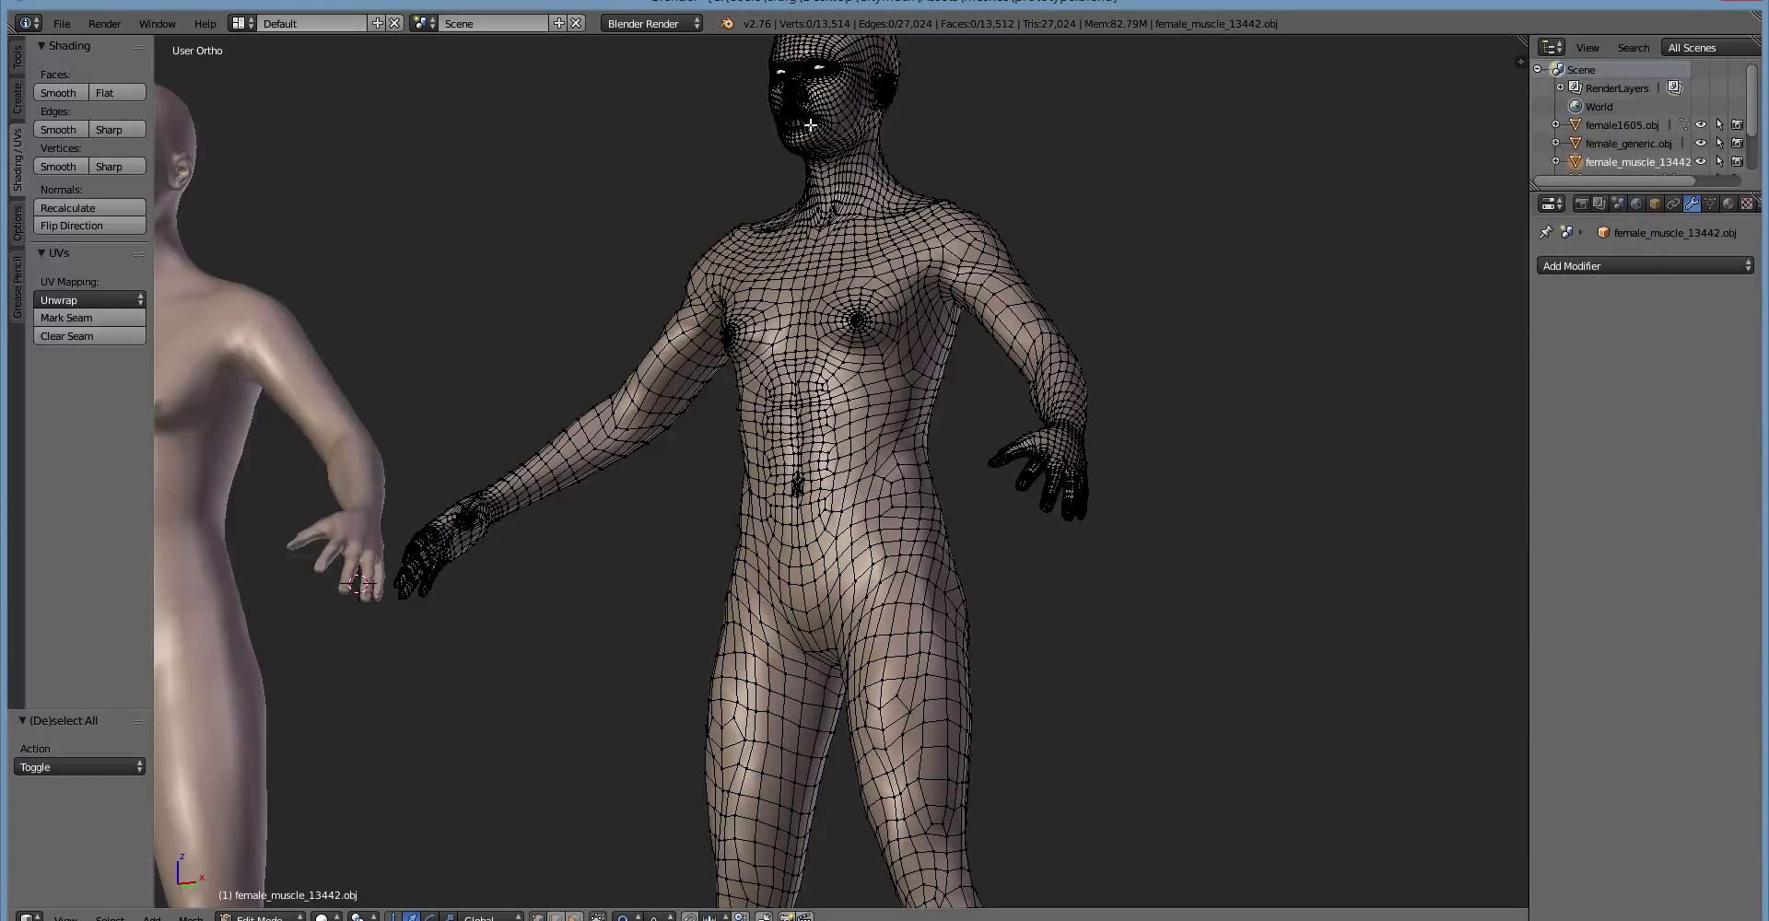
pyautogui.keyDown('shift'); pyautogui.moveTo(992, 548); pyautogui.dragTo(722, 612, button='middle'); pyautogui.keyUp('shift')
pyautogui.keyDown('shift'); pyautogui.moveTo(530, 396); pyautogui.dragTo(671, 581, button='middle'); pyautogui.keyUp('shift')
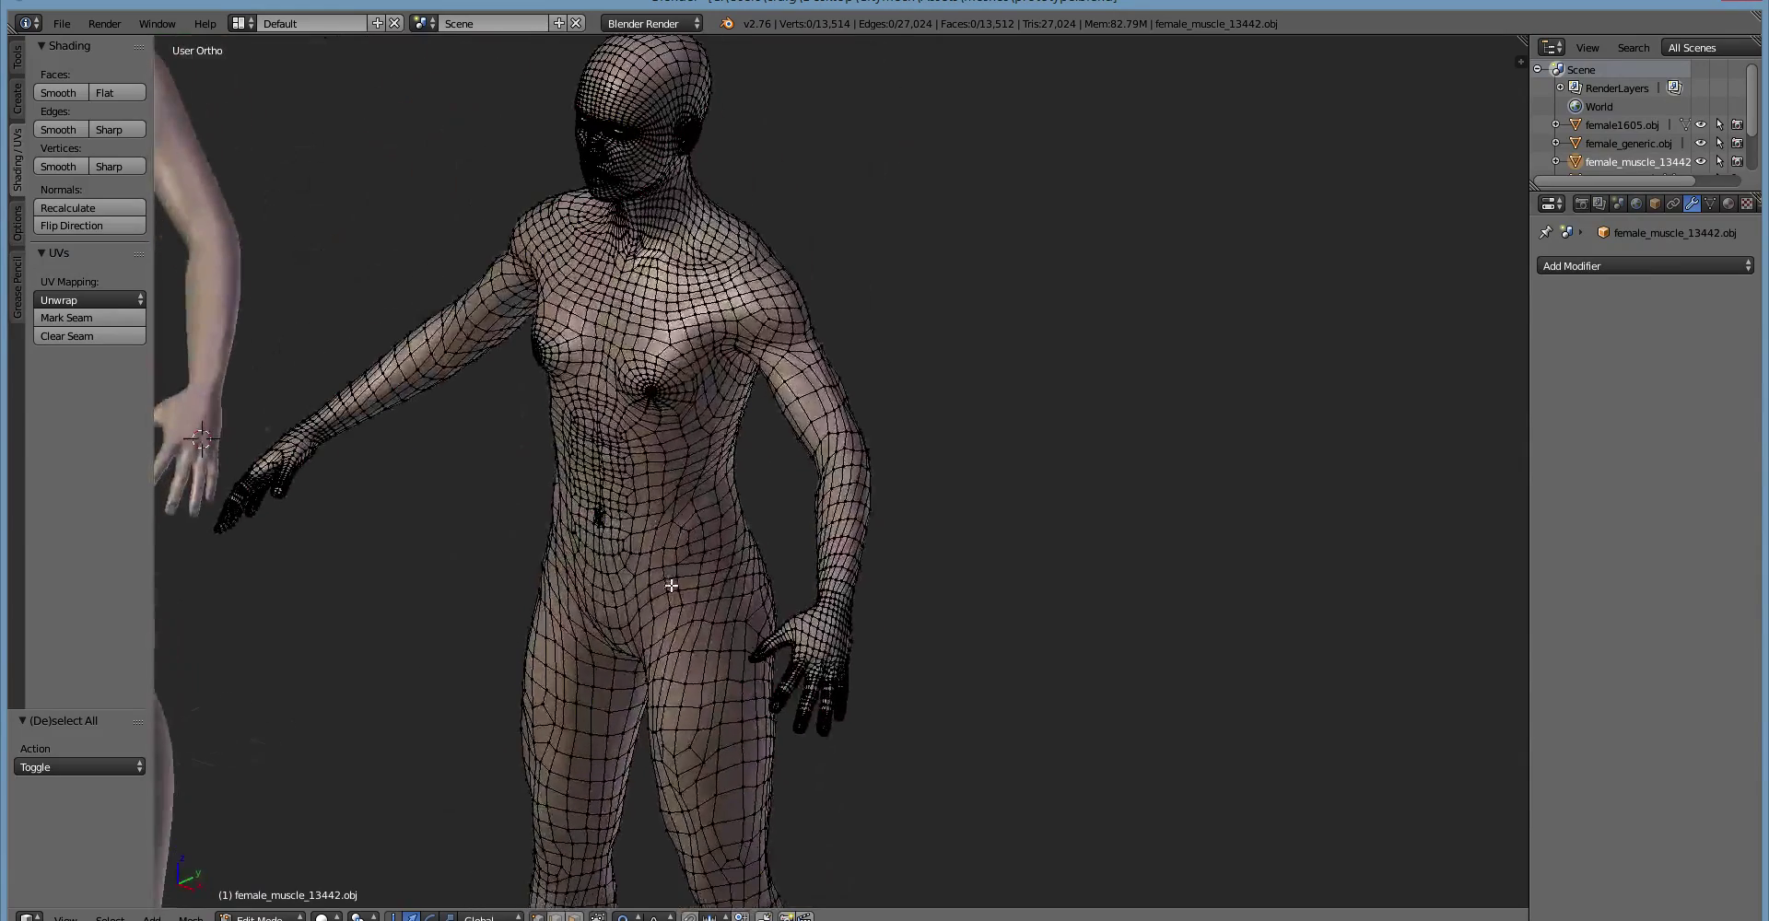
# Select successive edge loops across the abdomen, waist, chest and sternum of the muscular figure
pyautogui.keyDown('alt'); pyautogui.rightClick(642, 534); pyautogui.keyUp('alt')
pyautogui.keyDown('alt'); pyautogui.rightClick(666, 498); pyautogui.keyUp('alt')
pyautogui.keyDown('alt'); pyautogui.rightClick(692, 456); pyautogui.keyUp('alt')
pyautogui.keyDown('alt'); pyautogui.rightClick(694, 449); pyautogui.keyUp('alt')
pyautogui.keyDown('alt'); pyautogui.rightClick(680, 423); pyautogui.keyUp('alt')
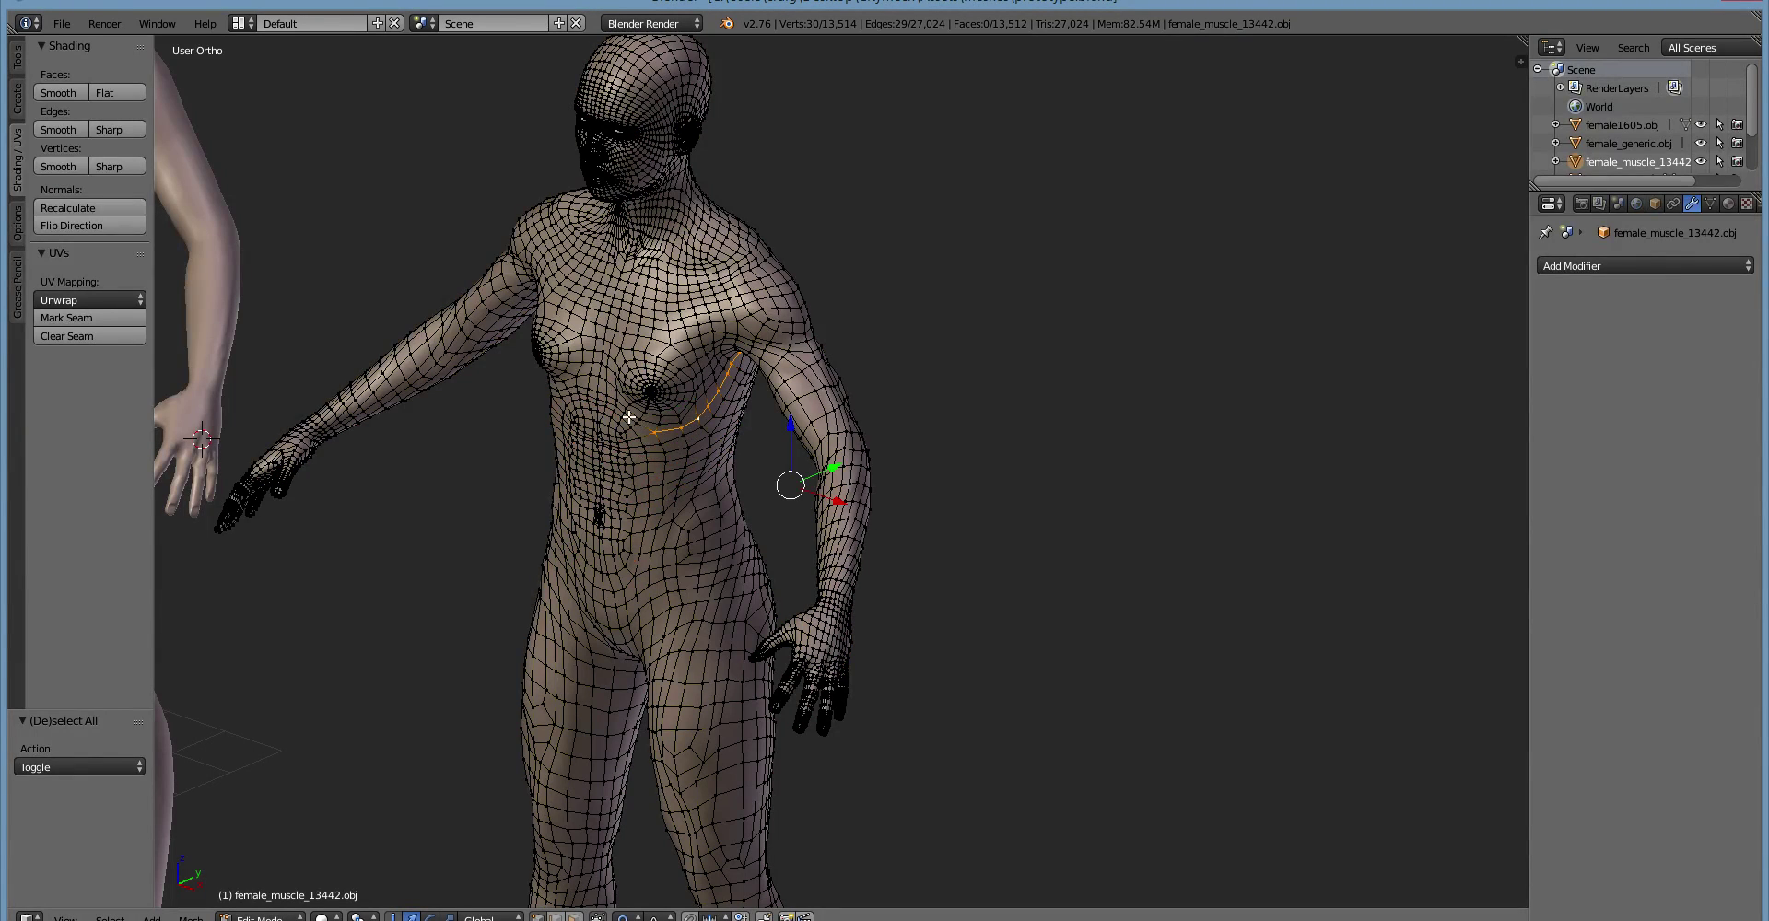
pyautogui.keyDown('alt'); pyautogui.rightClick(628, 415); pyautogui.keyUp('alt')
pyautogui.keyDown('alt'); pyautogui.rightClick(605, 388); pyautogui.keyUp('alt')
pyautogui.keyDown('alt'); pyautogui.rightClick(626, 502); pyautogui.keyUp('alt')
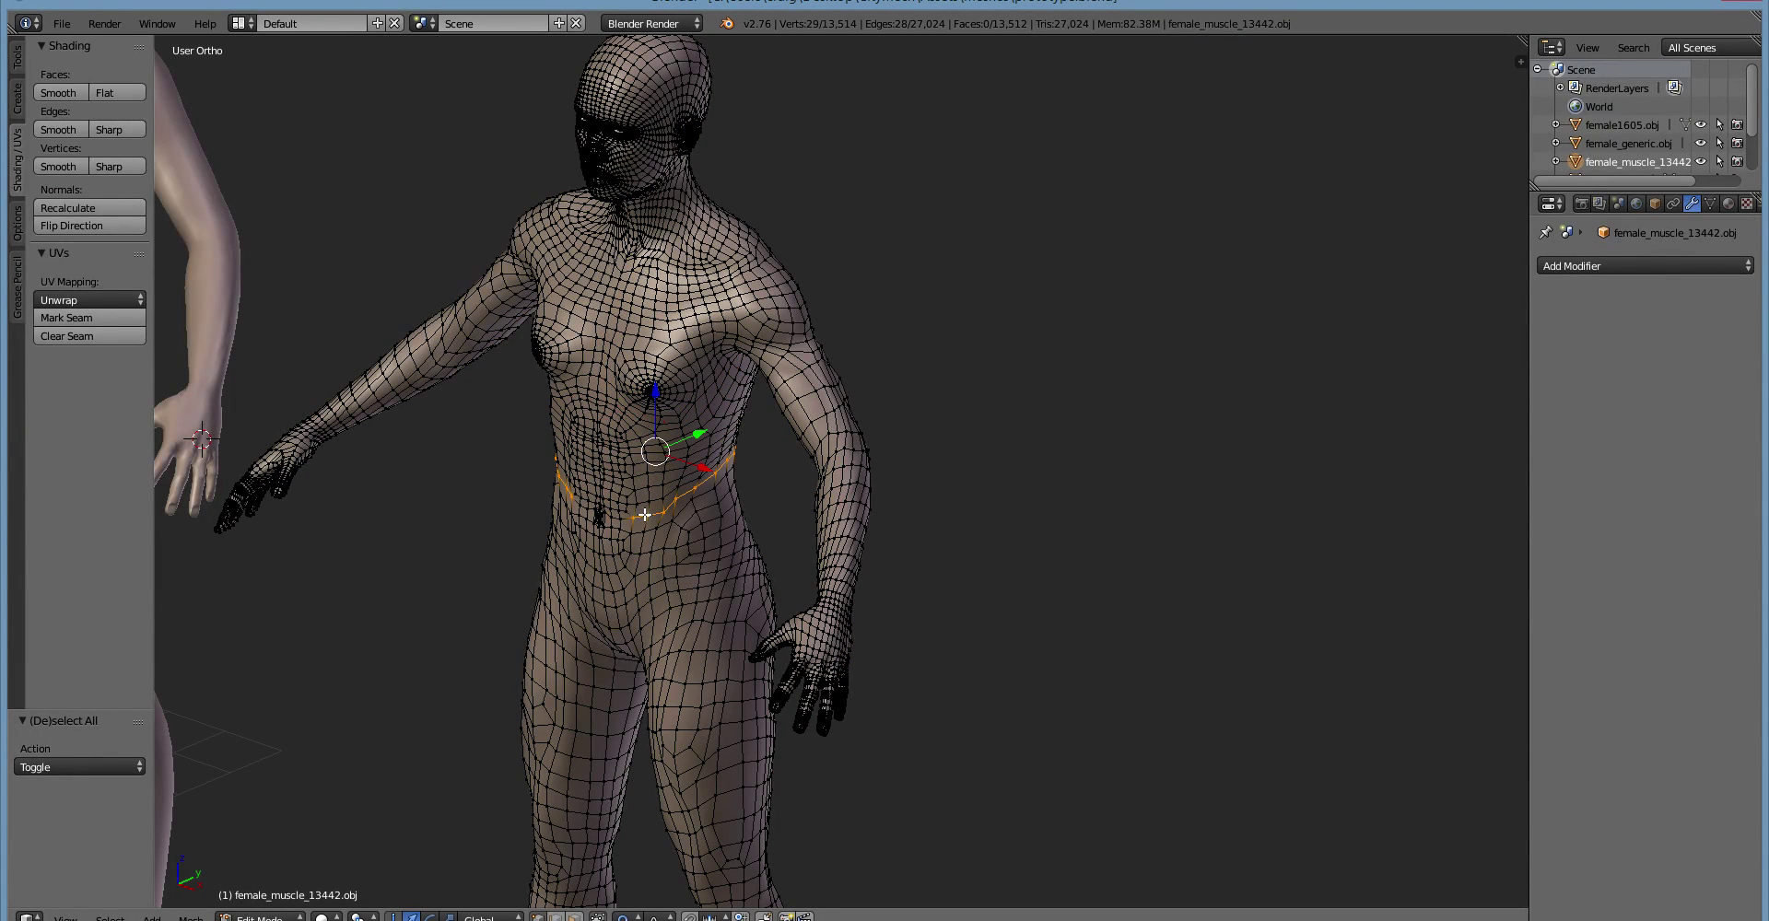
pyautogui.keyDown('alt'); pyautogui.rightClick(644, 567); pyautogui.keyUp('alt')
# Trace vertical loops along the body's side, groin, hip and thigh, then orbit down to the legs
pyautogui.scroll(4, 719, 555)
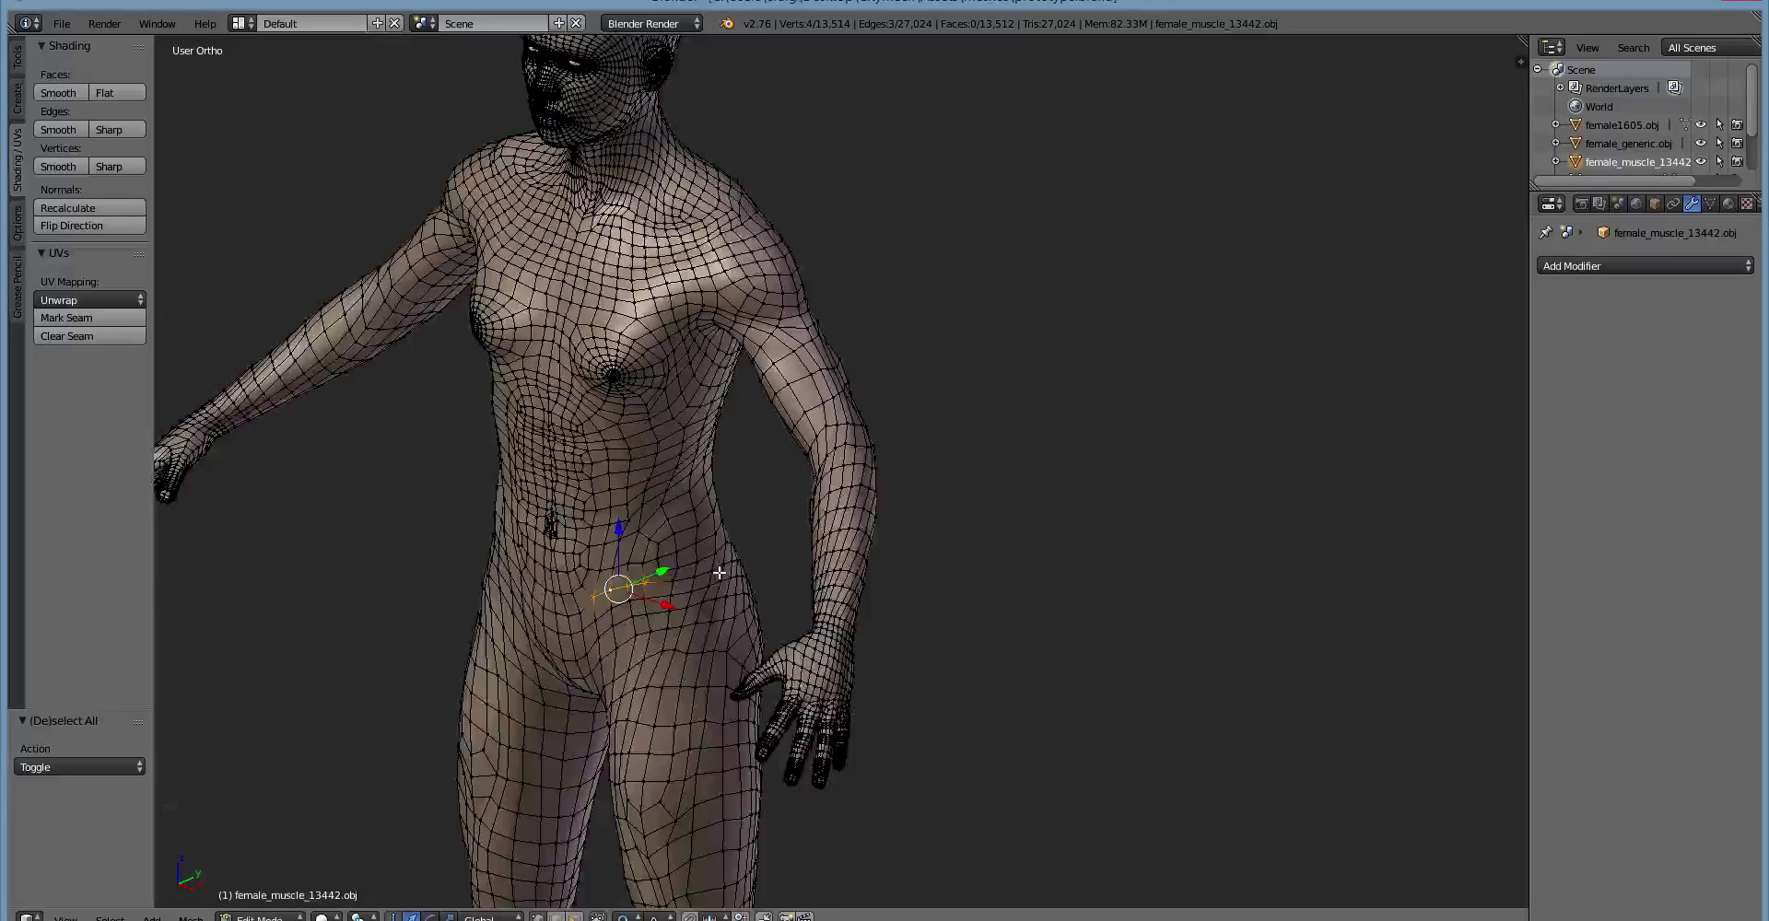
pyautogui.keyDown('shift'); pyautogui.scroll(-3, 687, 370); pyautogui.keyUp('shift')
pyautogui.keyDown('alt'); pyautogui.rightClick(623, 599); pyautogui.keyUp('alt')
pyautogui.keyDown('alt'); pyautogui.rightClick(575, 600); pyautogui.keyUp('alt')
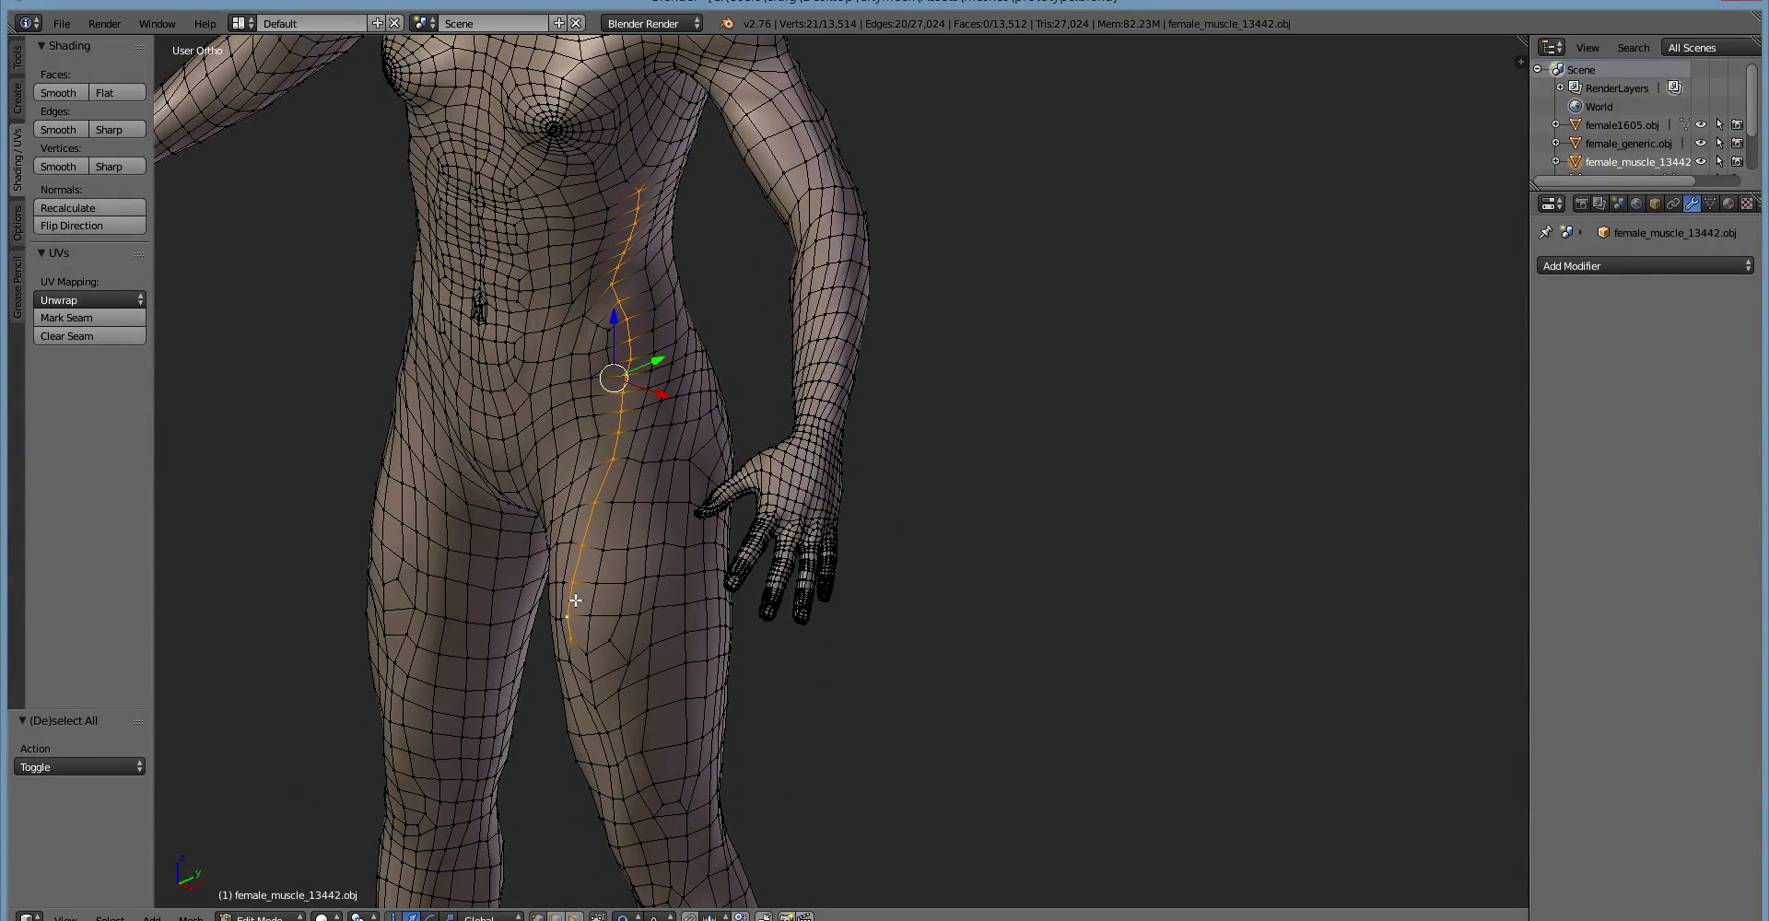
pyautogui.keyDown('alt'); pyautogui.rightClick(615, 660); pyautogui.keyUp('alt')
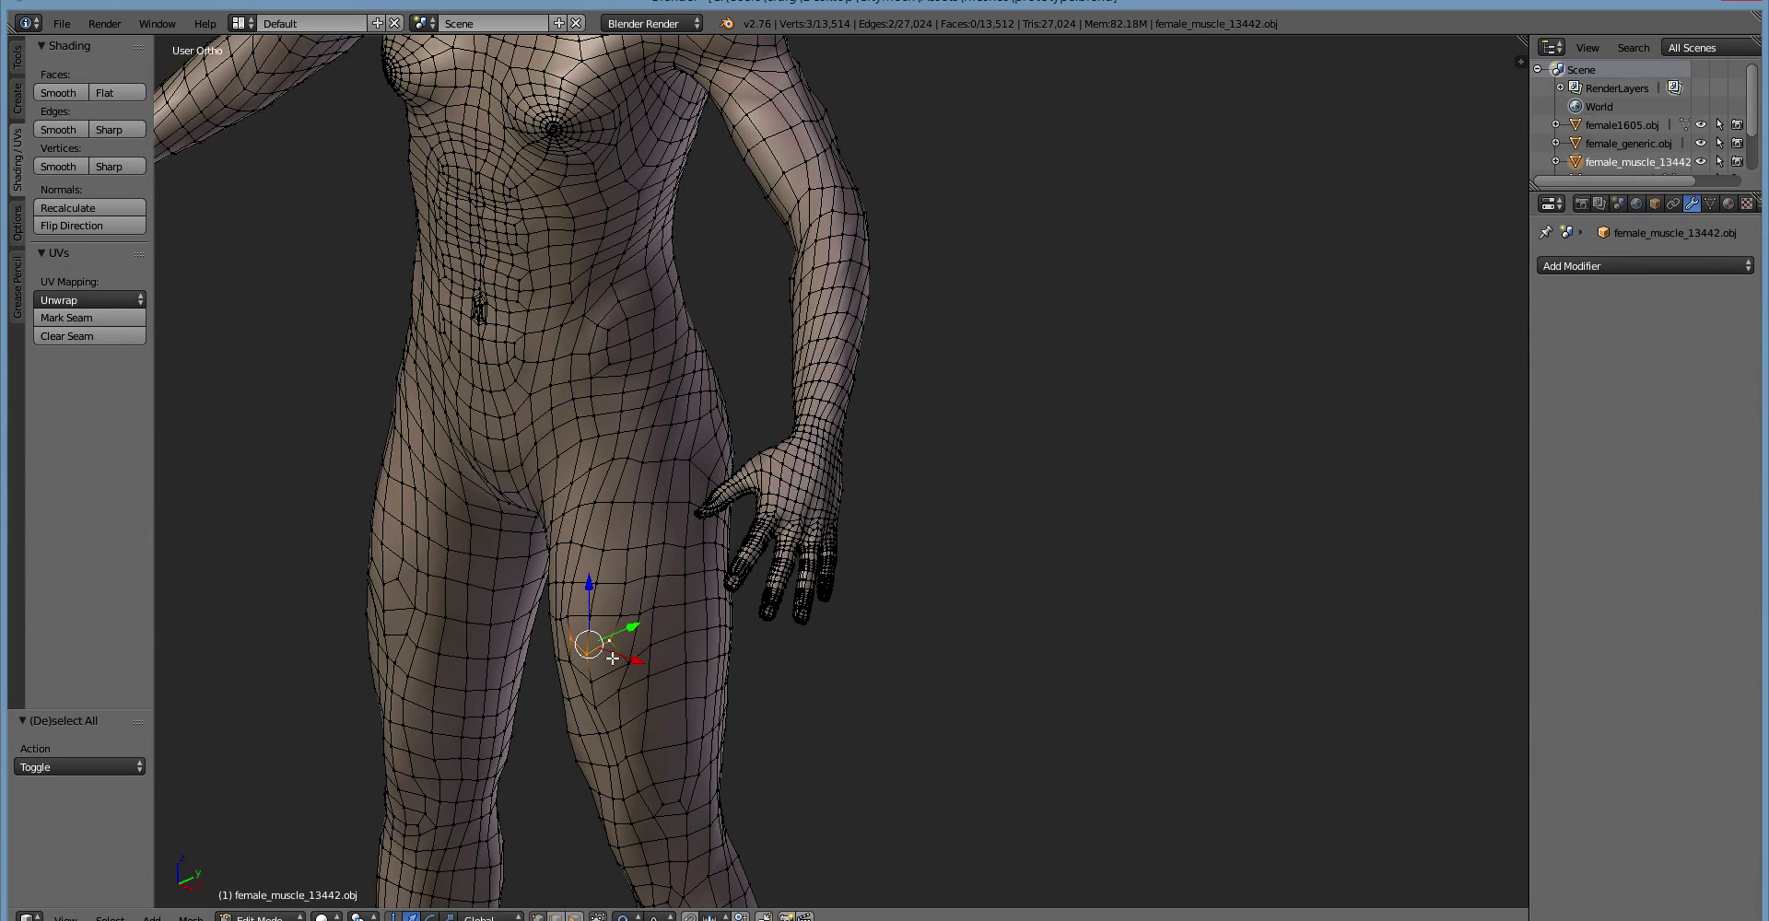
pyautogui.keyDown('alt'); pyautogui.rightClick(656, 661); pyautogui.keyUp('alt')
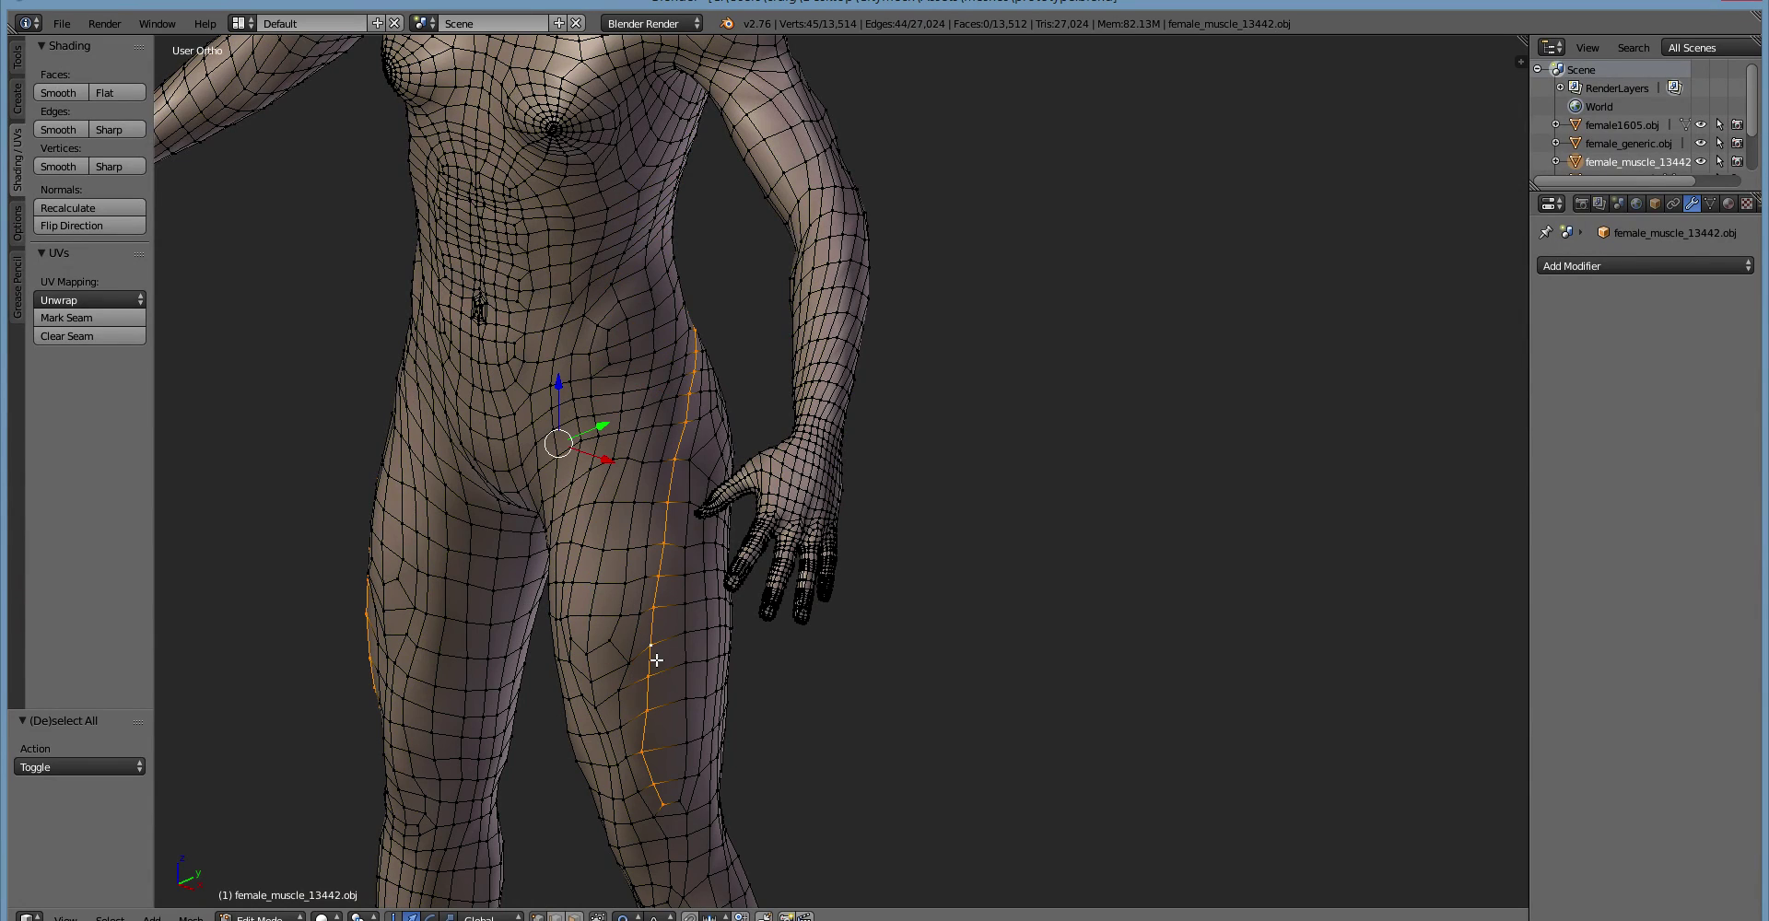
pyautogui.keyDown('alt'); pyautogui.rightClick(705, 652); pyautogui.keyUp('alt')
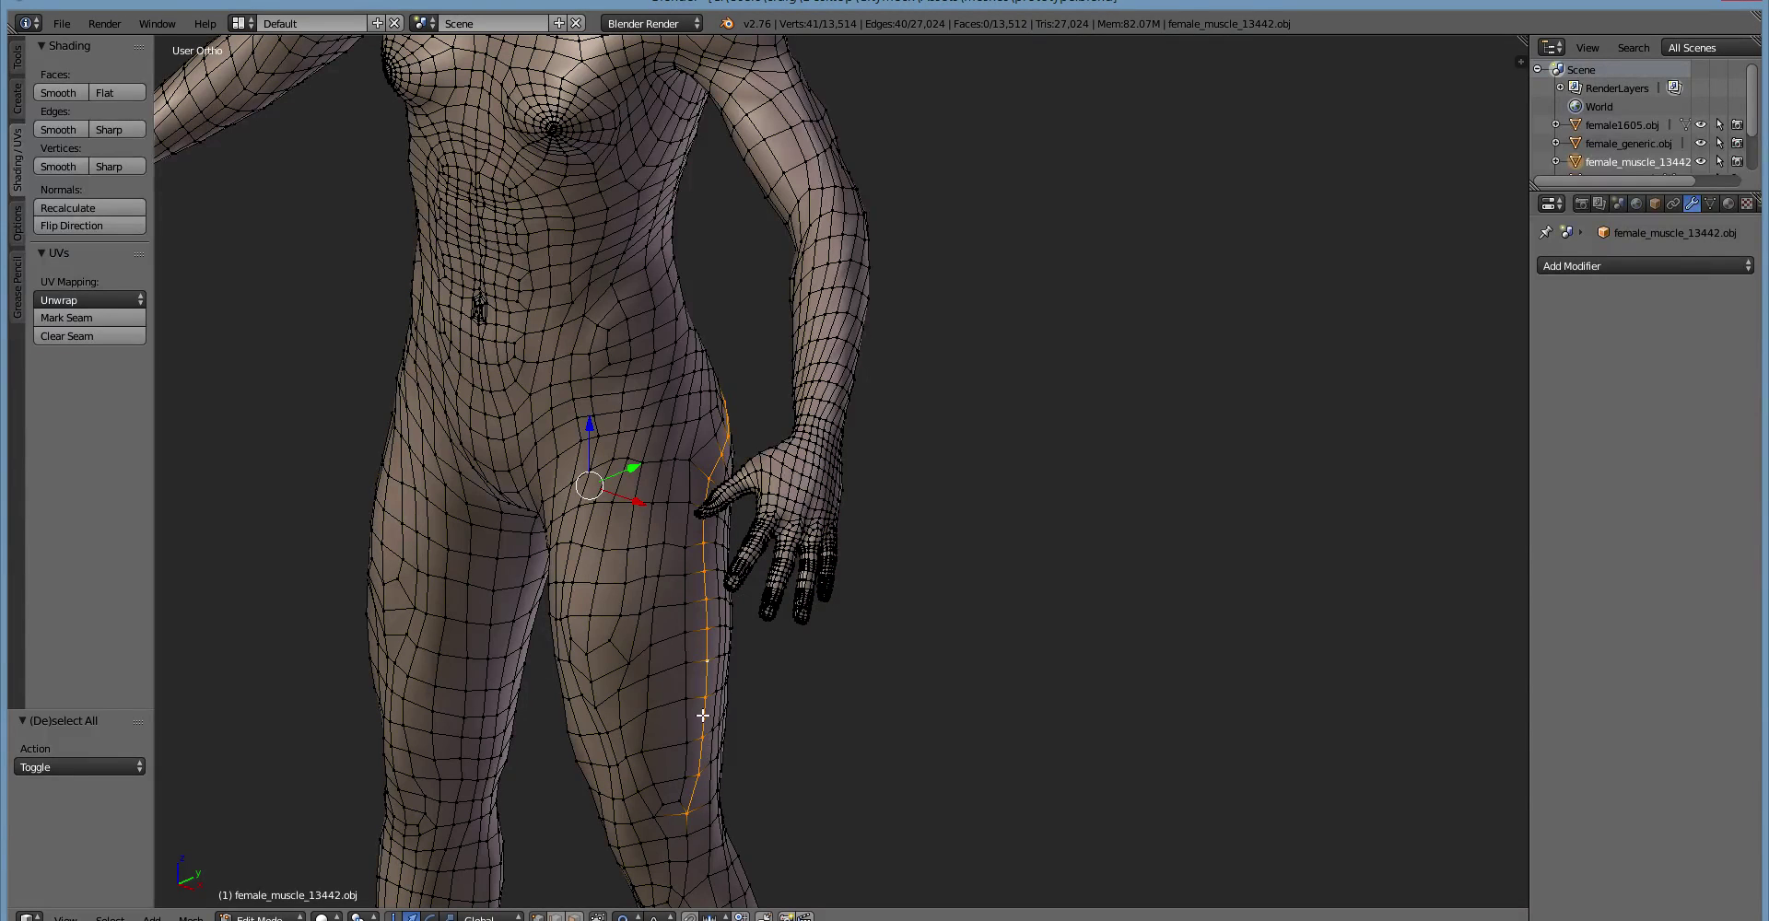
pyautogui.moveTo(809, 774); pyautogui.dragTo(833, 727, button='middle')
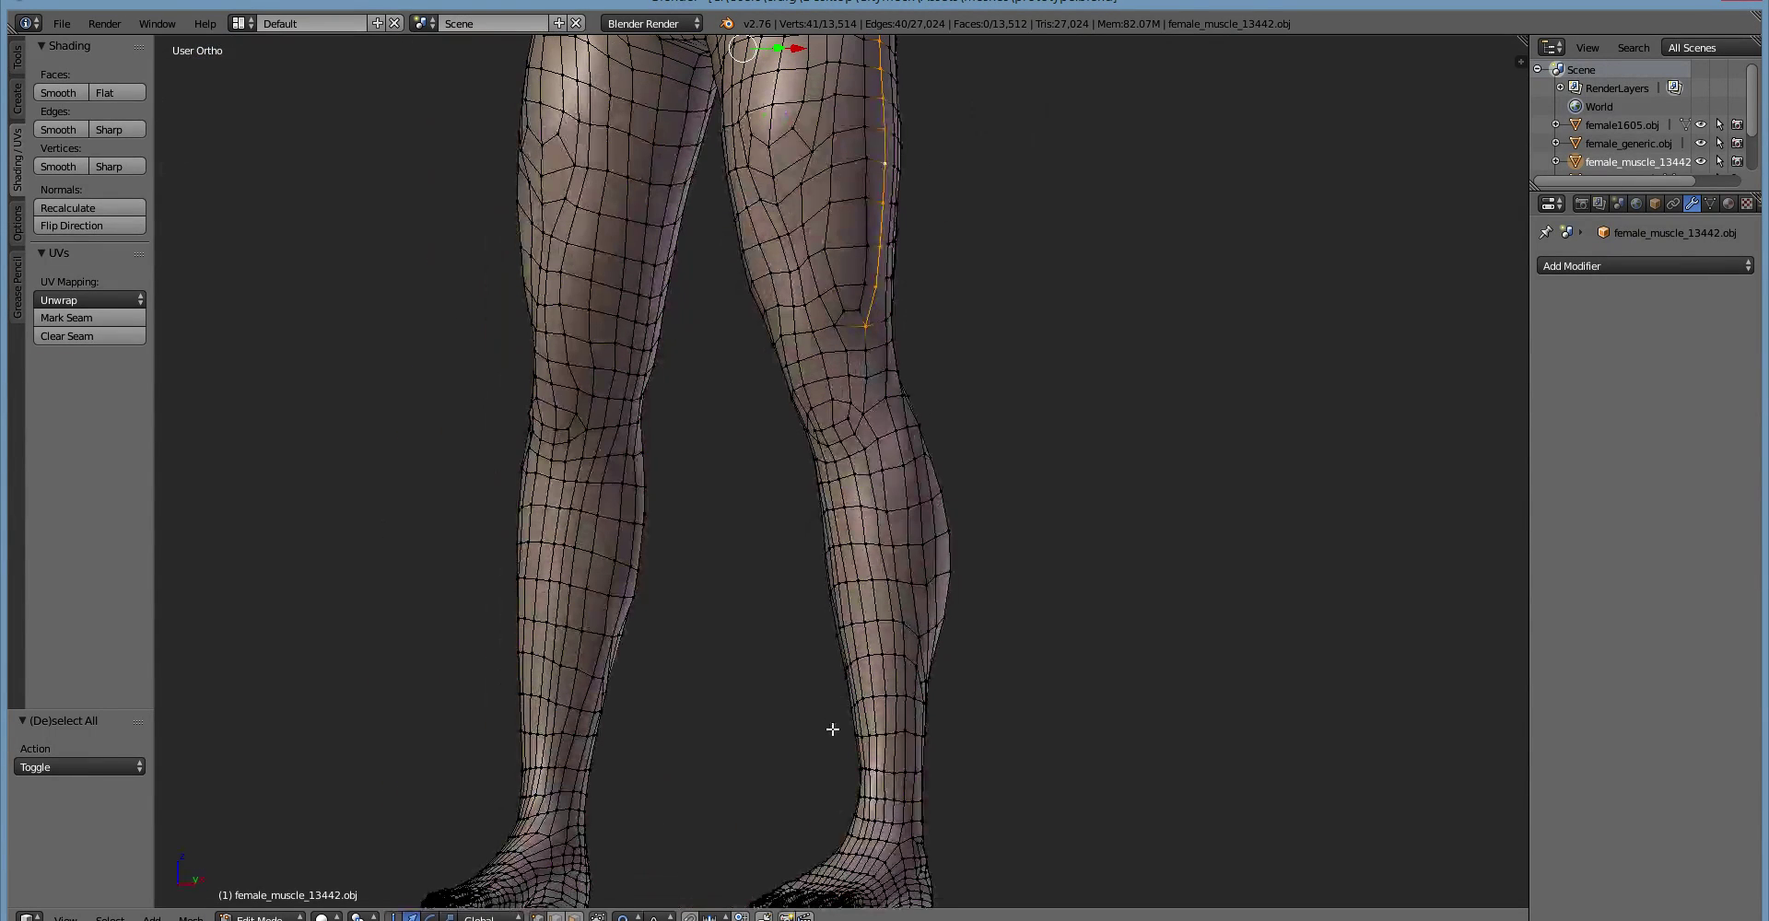
pyautogui.scroll(-5, 834, 722)
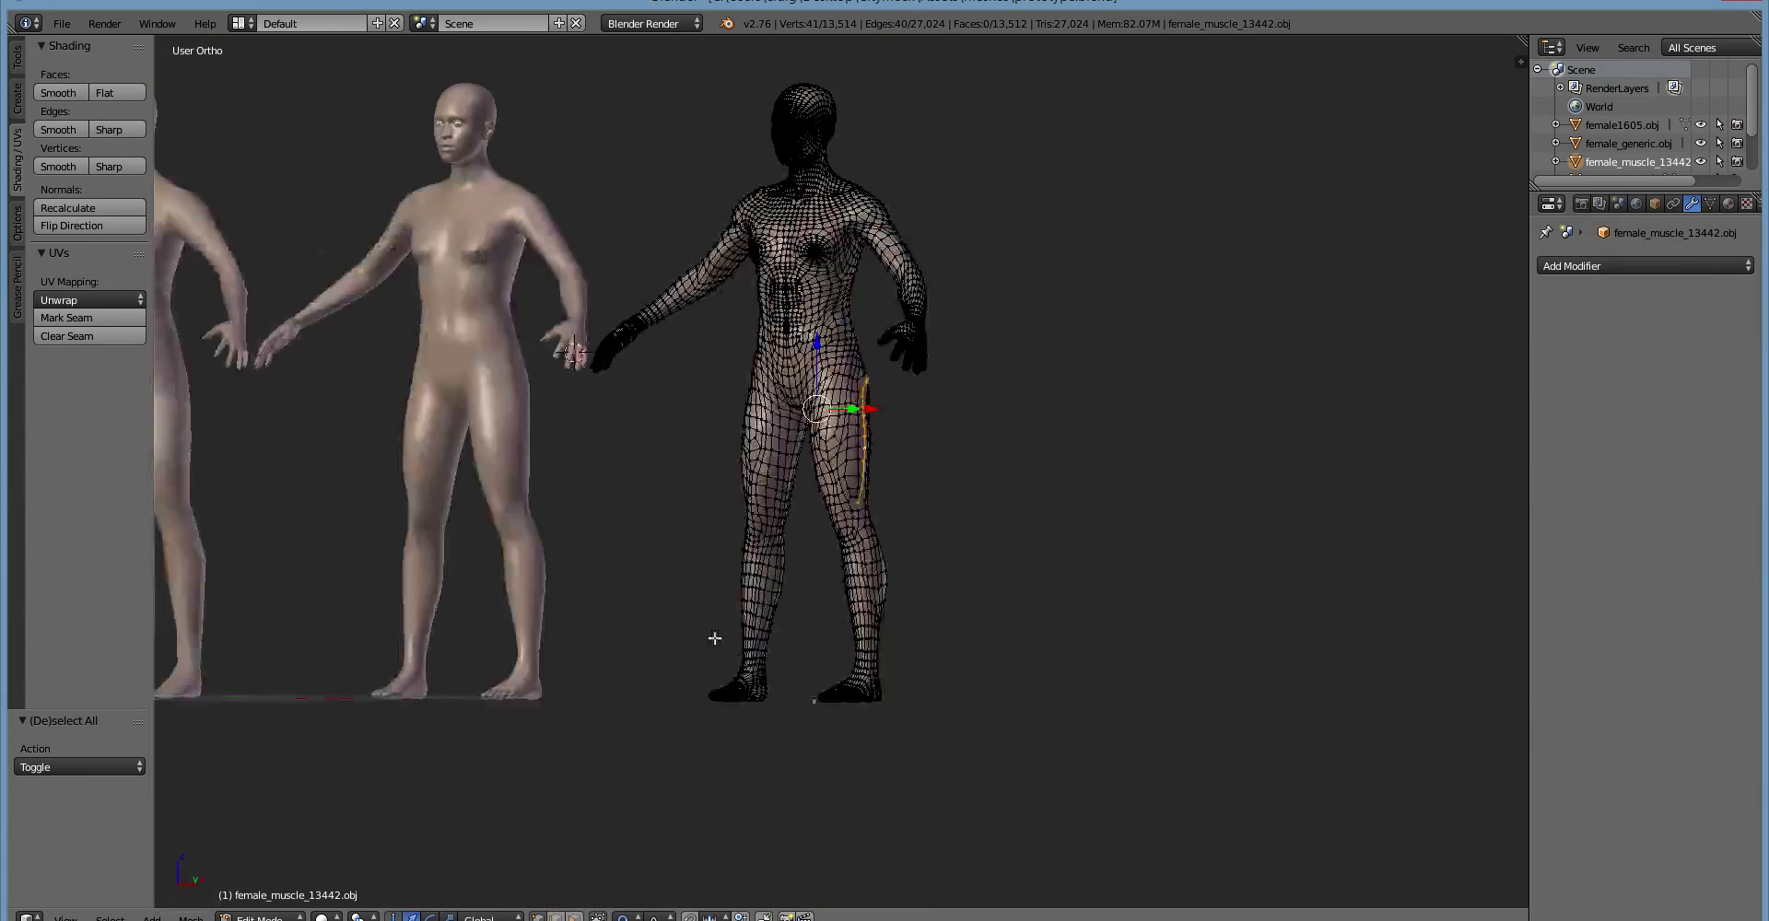
pyautogui.scroll(4, 608, 500)
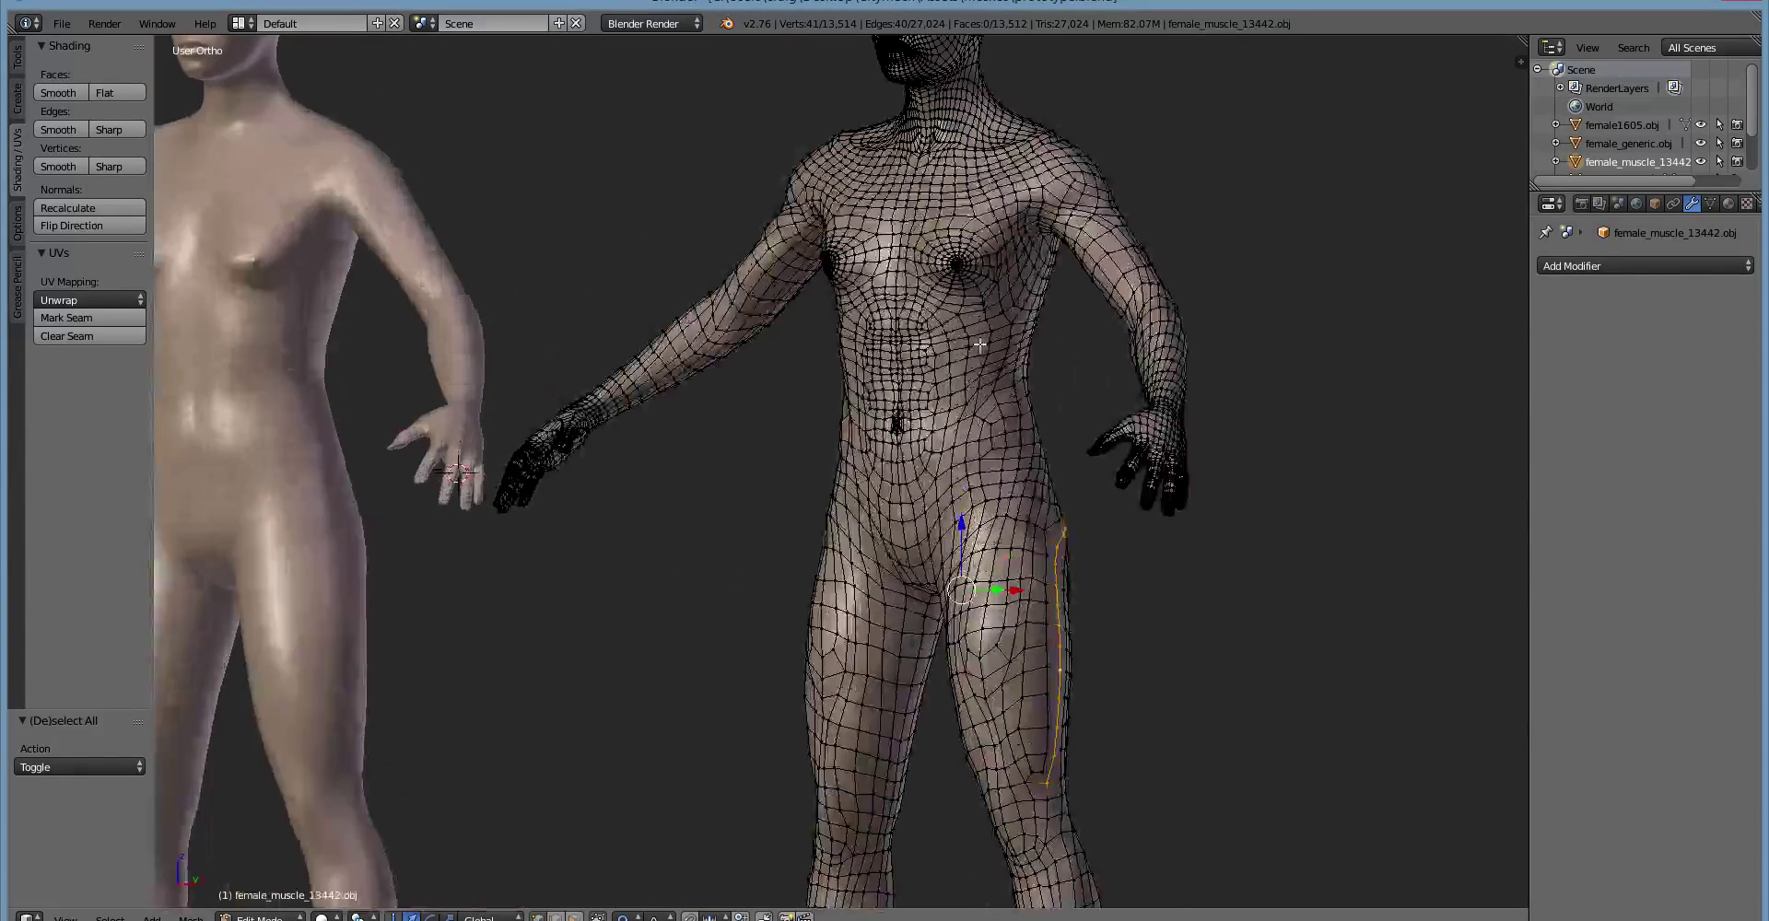
pyautogui.scroll(3, 845, 597)
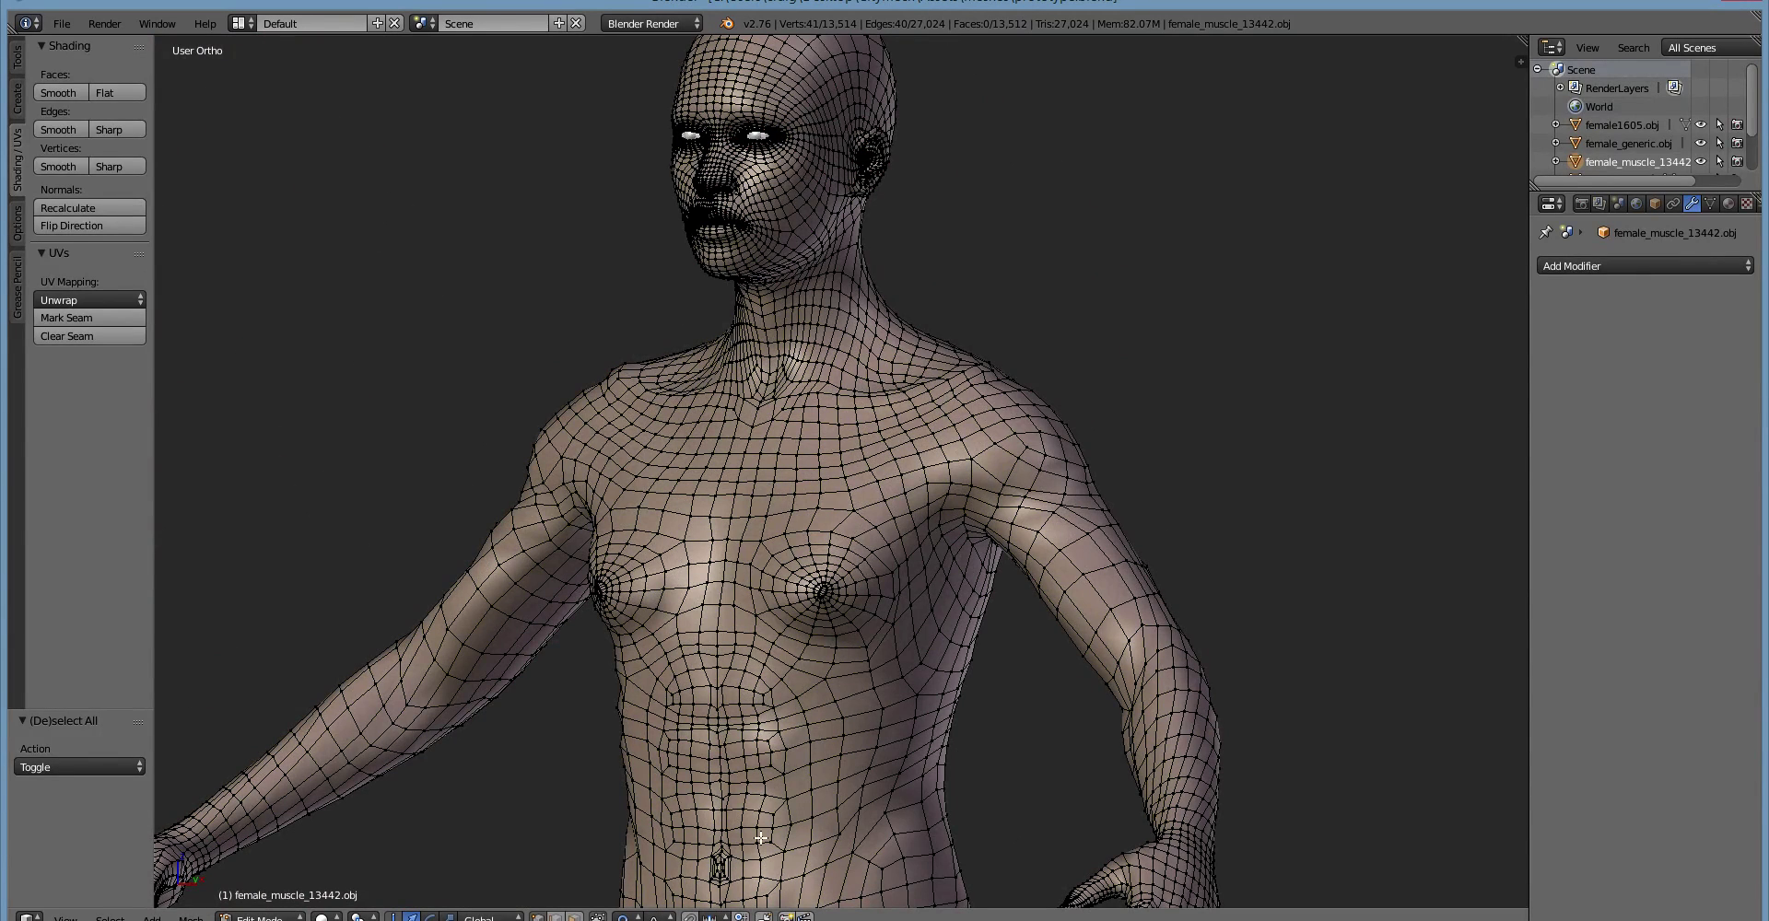
pyautogui.scroll(-5, 645, 686)
pyautogui.scroll(3, 872, 636)
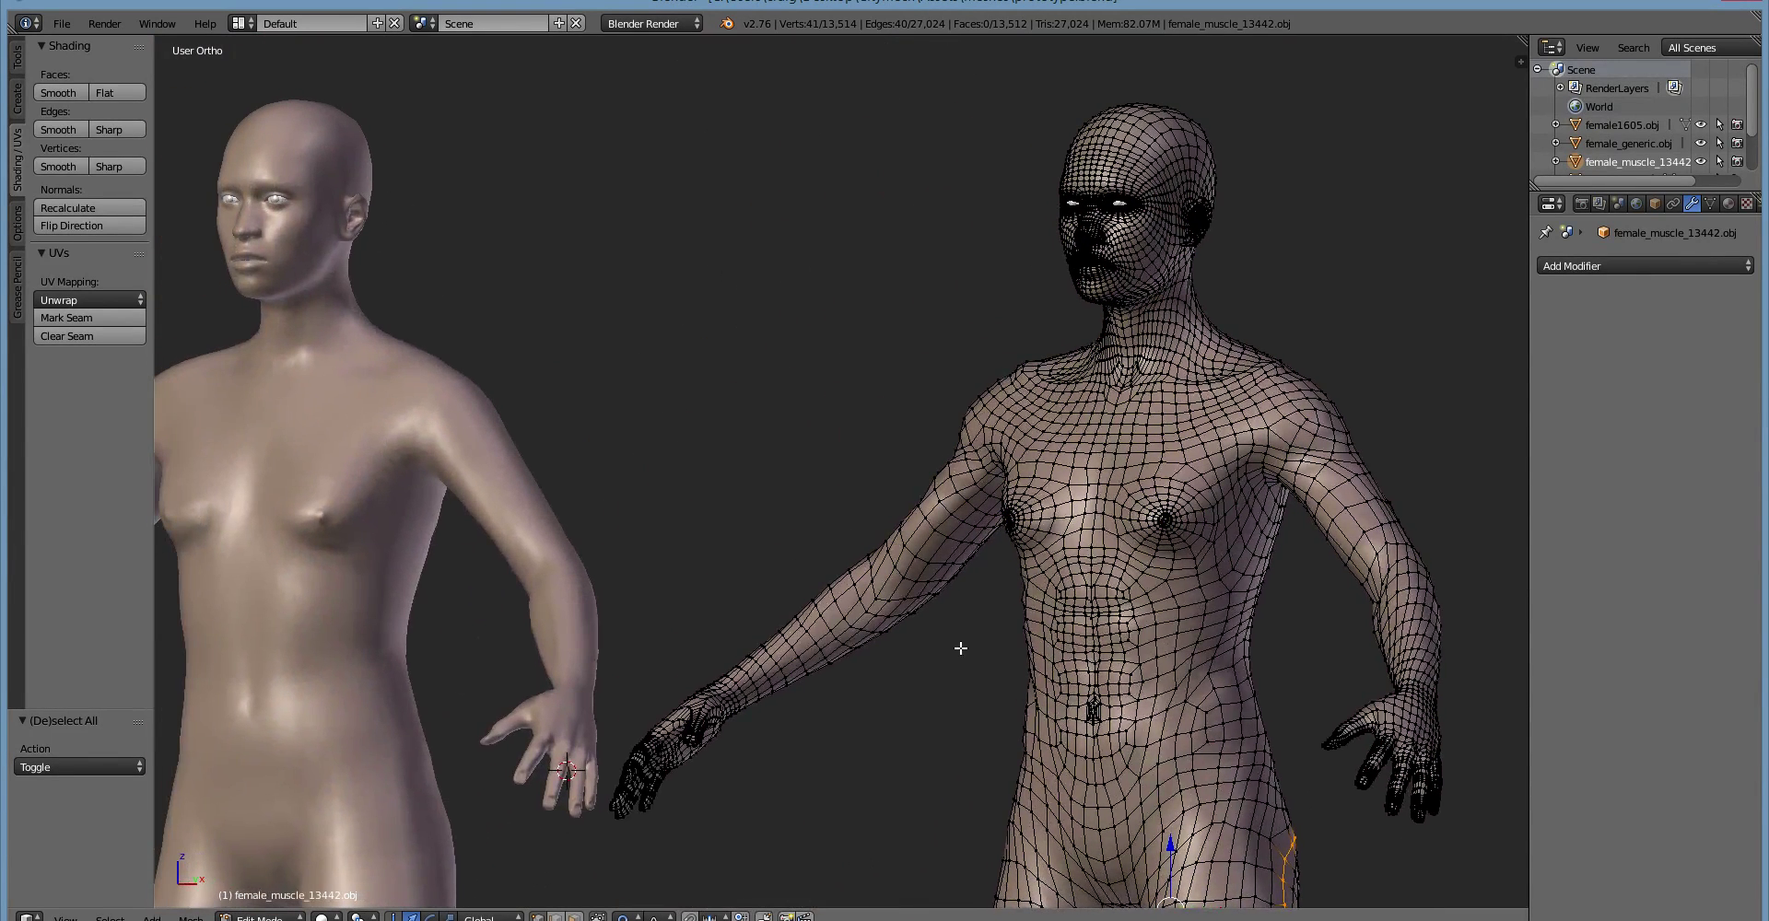
pyautogui.press('Tab')
pyautogui.rightClick(378, 640)
pyautogui.press('Tab')
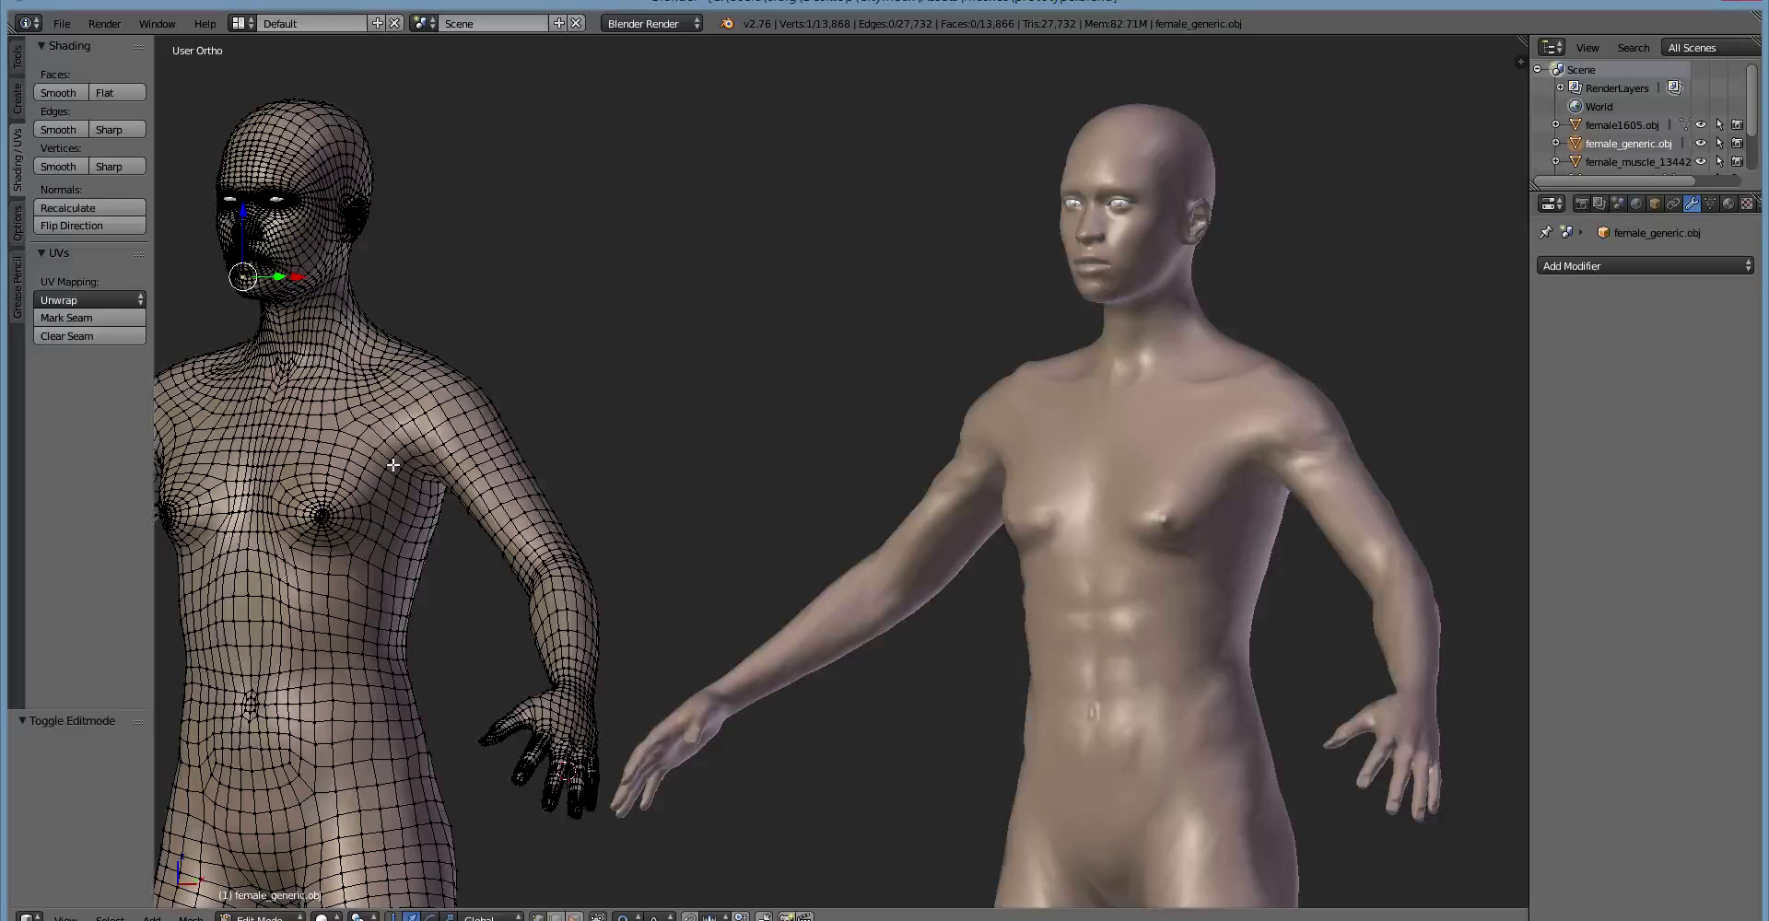
pyautogui.press('Tab')
pyautogui.rightClick(1133, 587)
pyautogui.press('Tab')
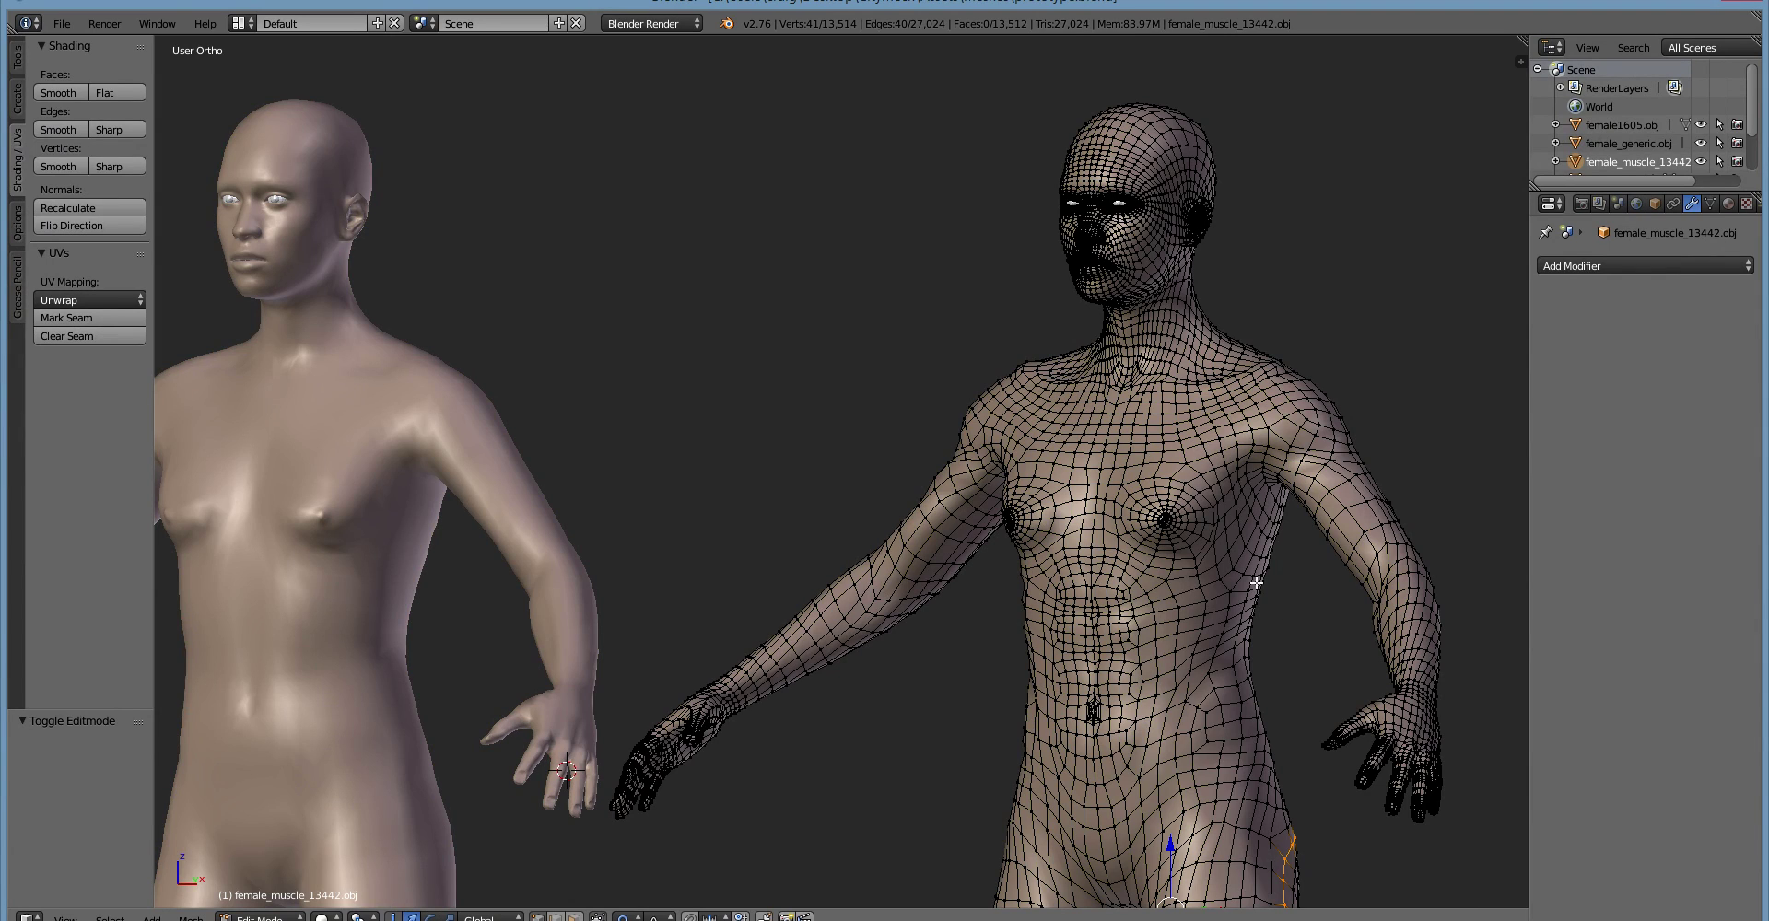
# Centre the right wireframe figure and bring its legs into close view
pyautogui.keyDown('shift'); pyautogui.moveTo(1269, 592); pyautogui.dragTo(1125, 671, button='middle'); pyautogui.keyUp('shift')
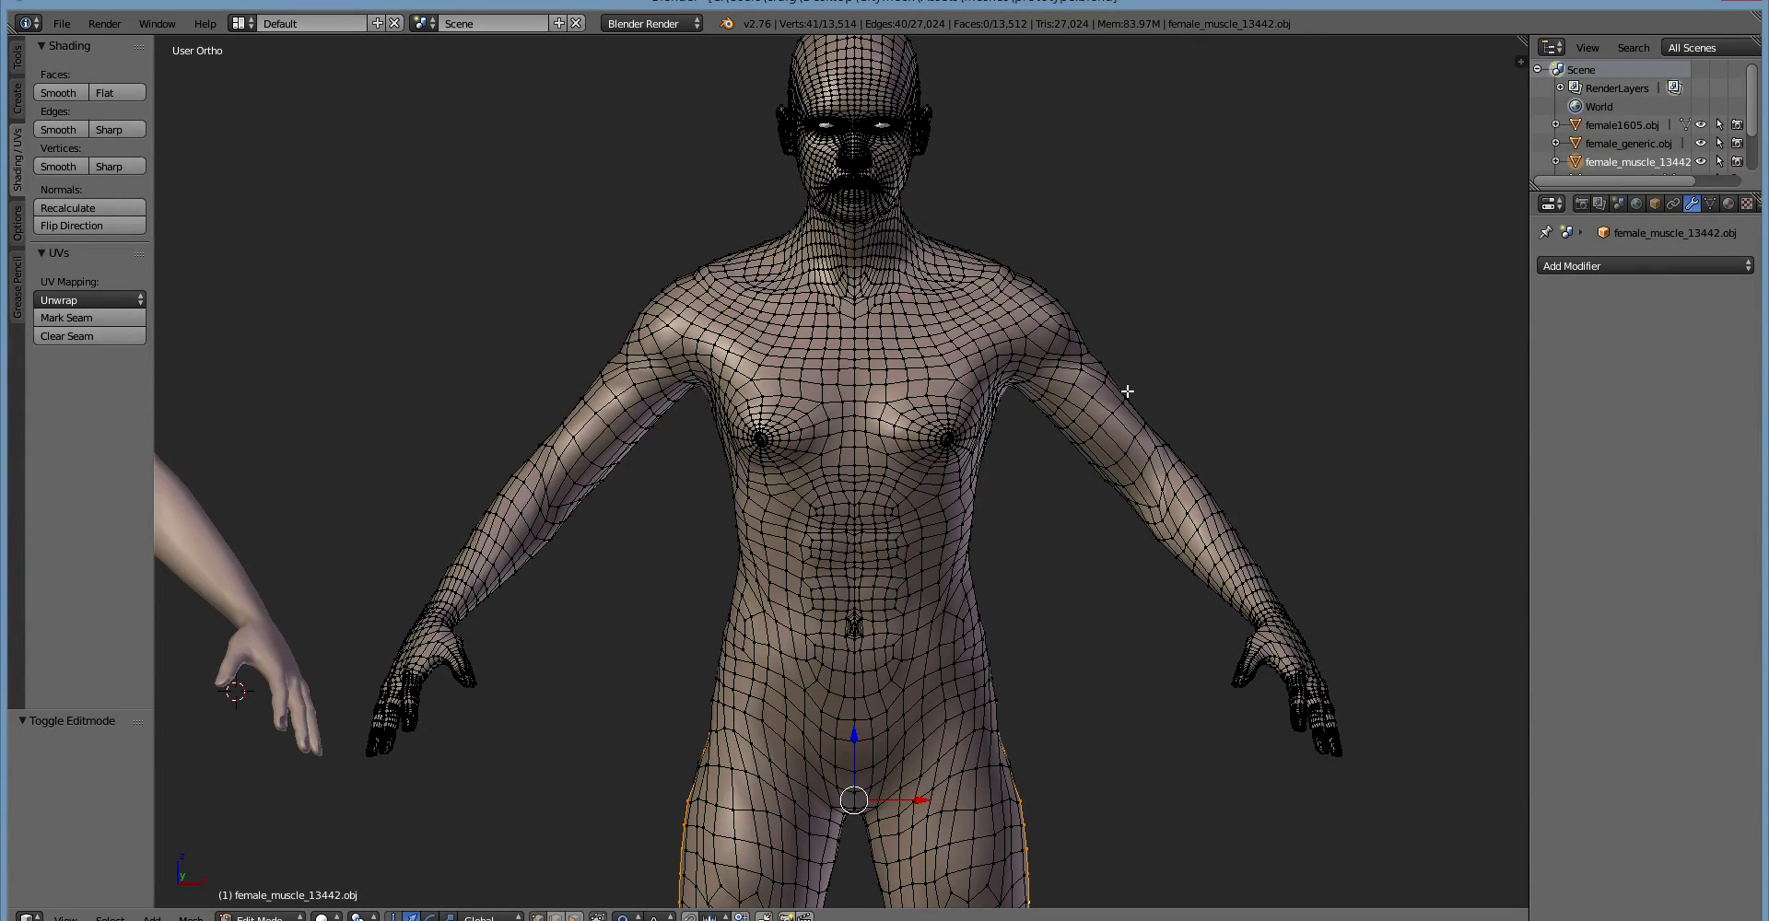
pyautogui.keyDown('shift'); pyautogui.moveTo(1094, 612); pyautogui.dragTo(644, 513, button='middle'); pyautogui.keyUp('shift')
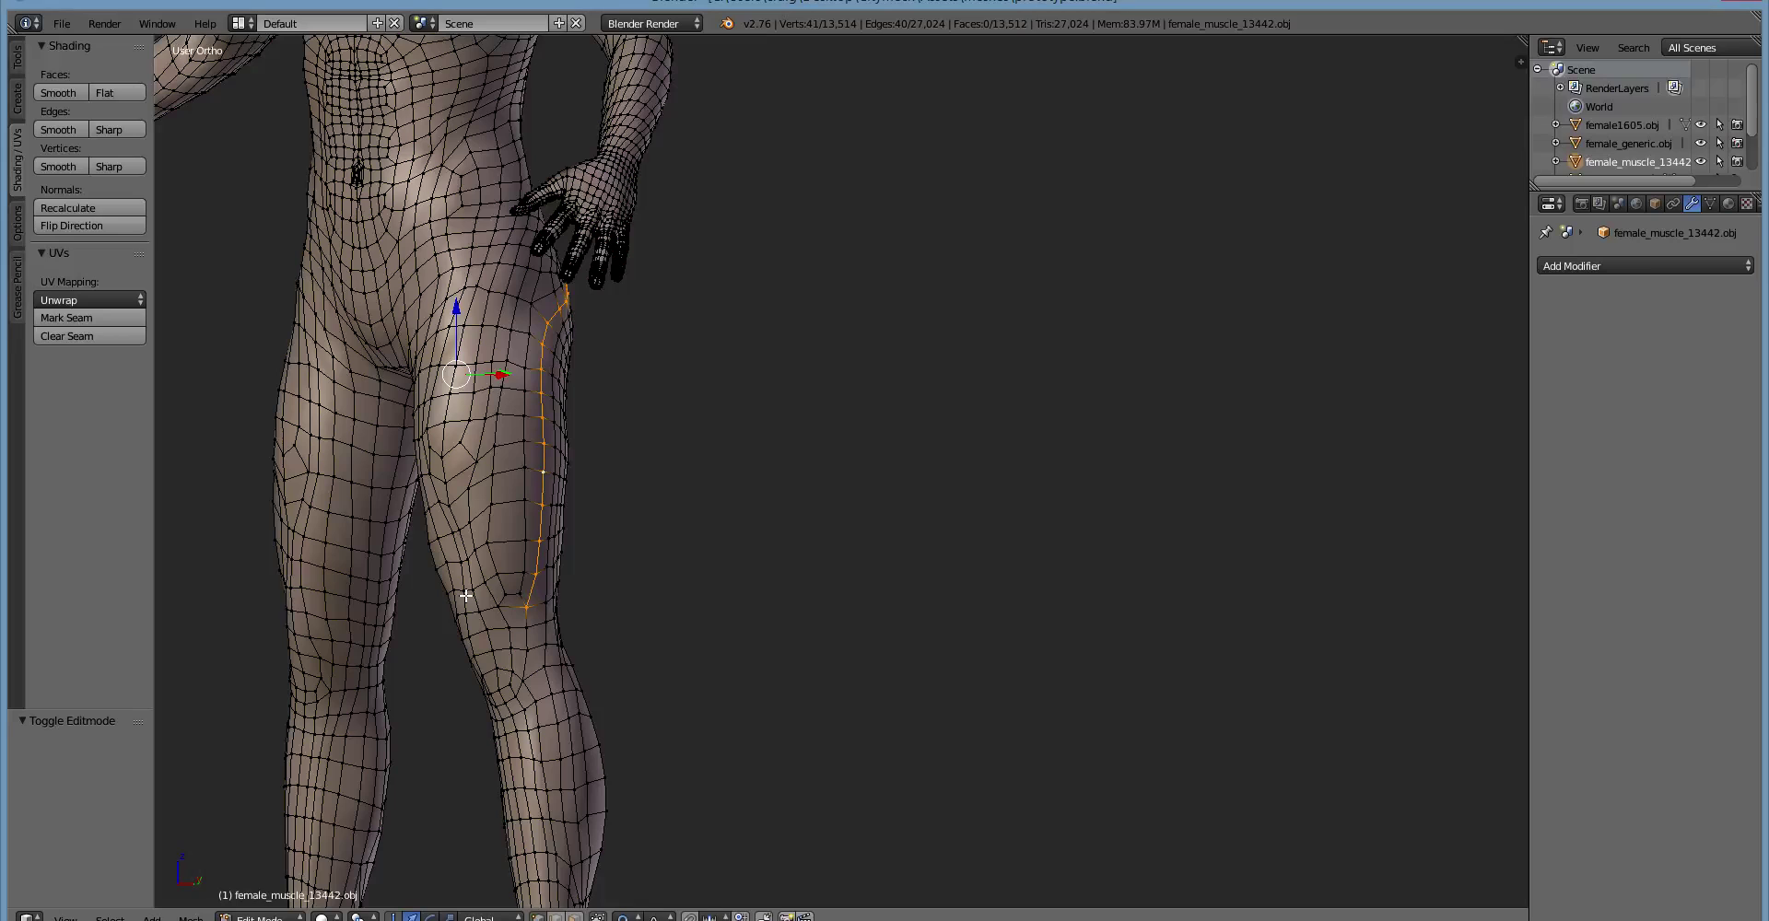
pyautogui.scroll(-5, 466, 596)
# Zoom out and orbit until all three base meshes face the viewer
pyautogui.keyDown('shift'); pyautogui.moveTo(592, 502); pyautogui.dragTo(917, 547, button='middle'); pyautogui.keyUp('shift')
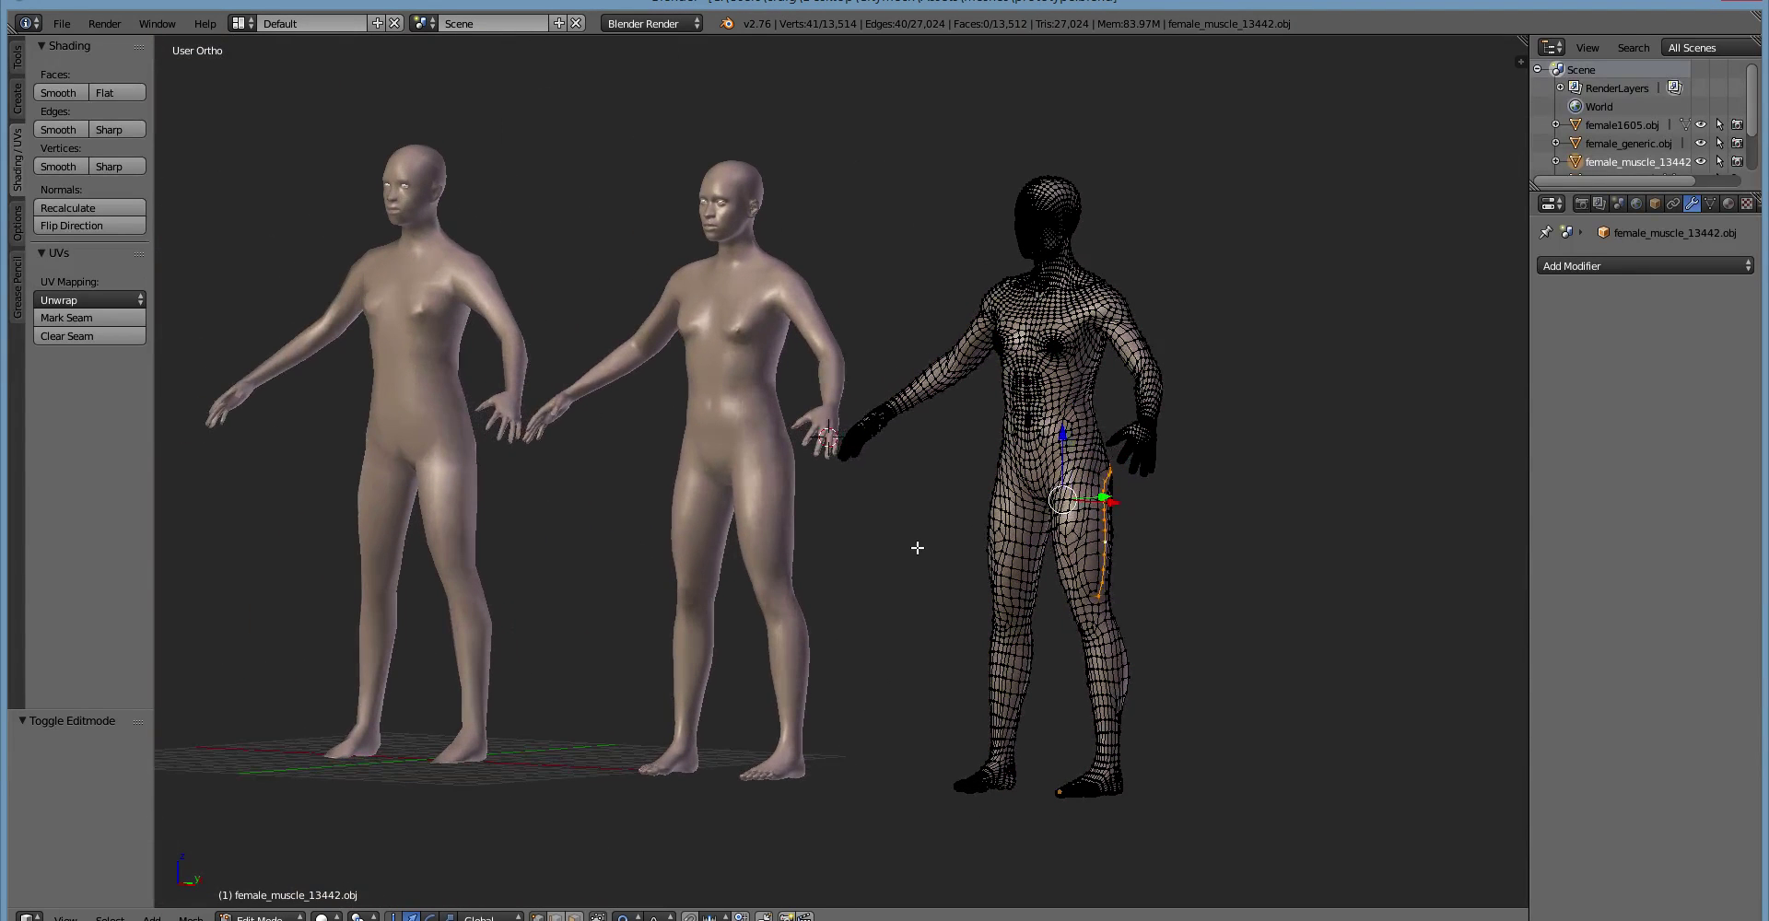
pyautogui.moveTo(904, 612); pyautogui.dragTo(973, 623, button='middle')
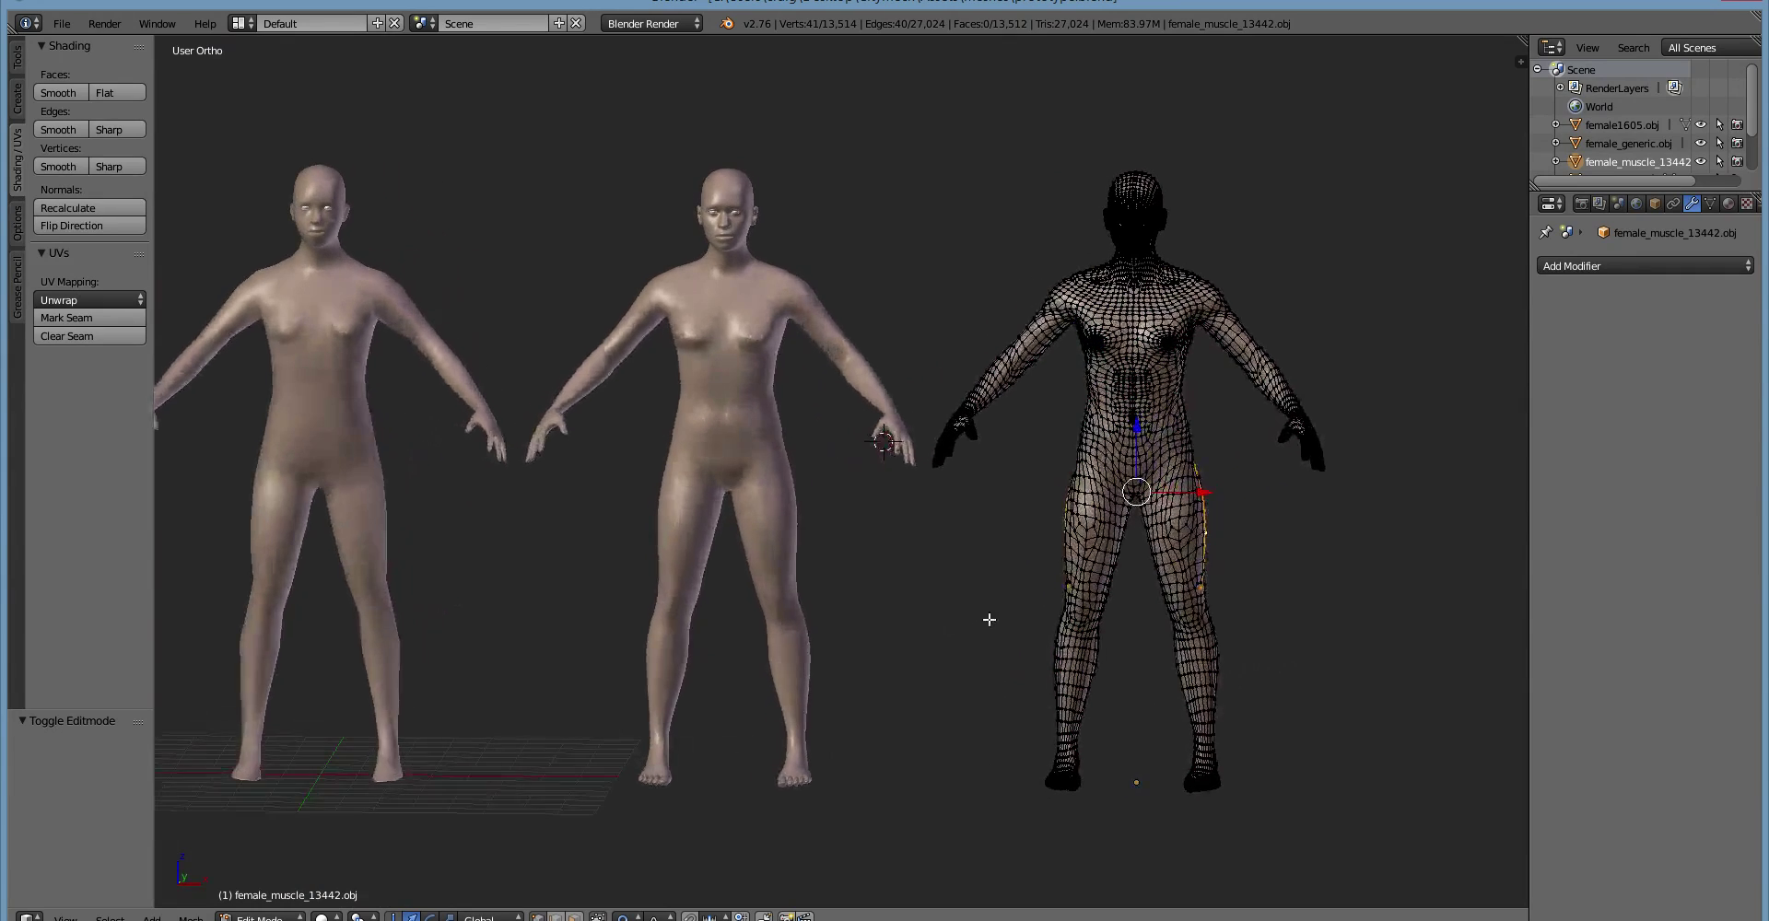
pyautogui.keyDown('shift'); pyautogui.moveTo(989, 620); pyautogui.dragTo(1059, 617, button='middle'); pyautogui.keyUp('shift')
pyautogui.scroll(5, 1047, 604)
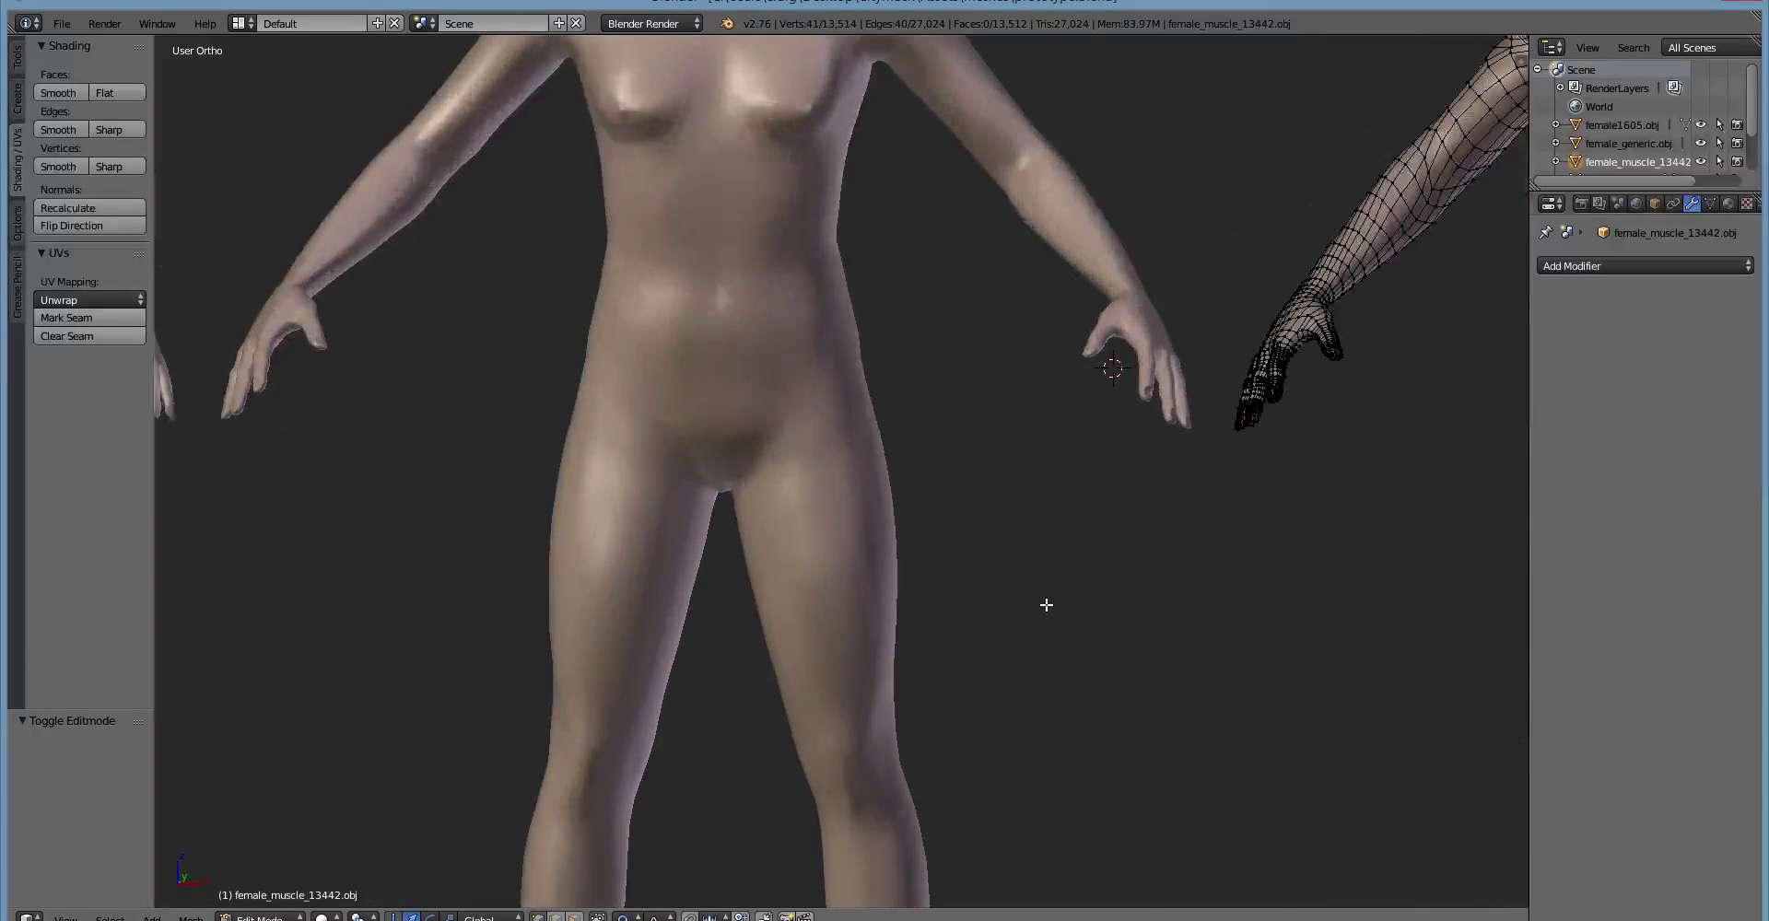
pyautogui.scroll(-6, 1047, 604)
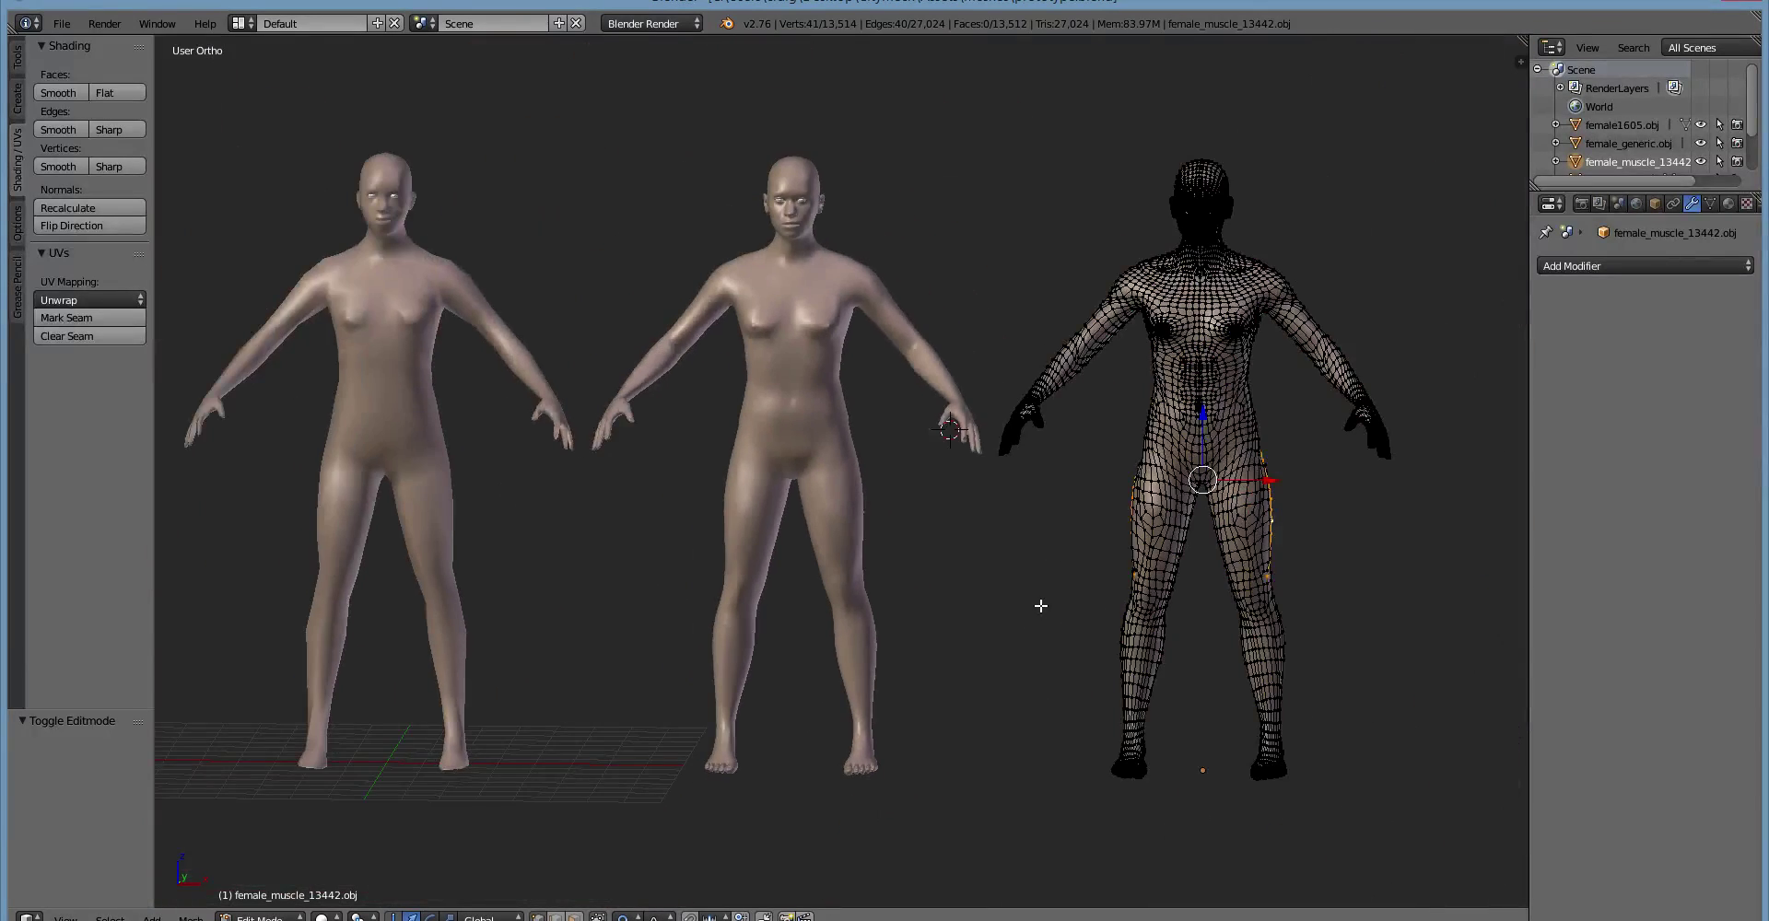
# Return female_muscle_13442 from Edit Mode to Object Mode with Tab
pyautogui.press('Tab')
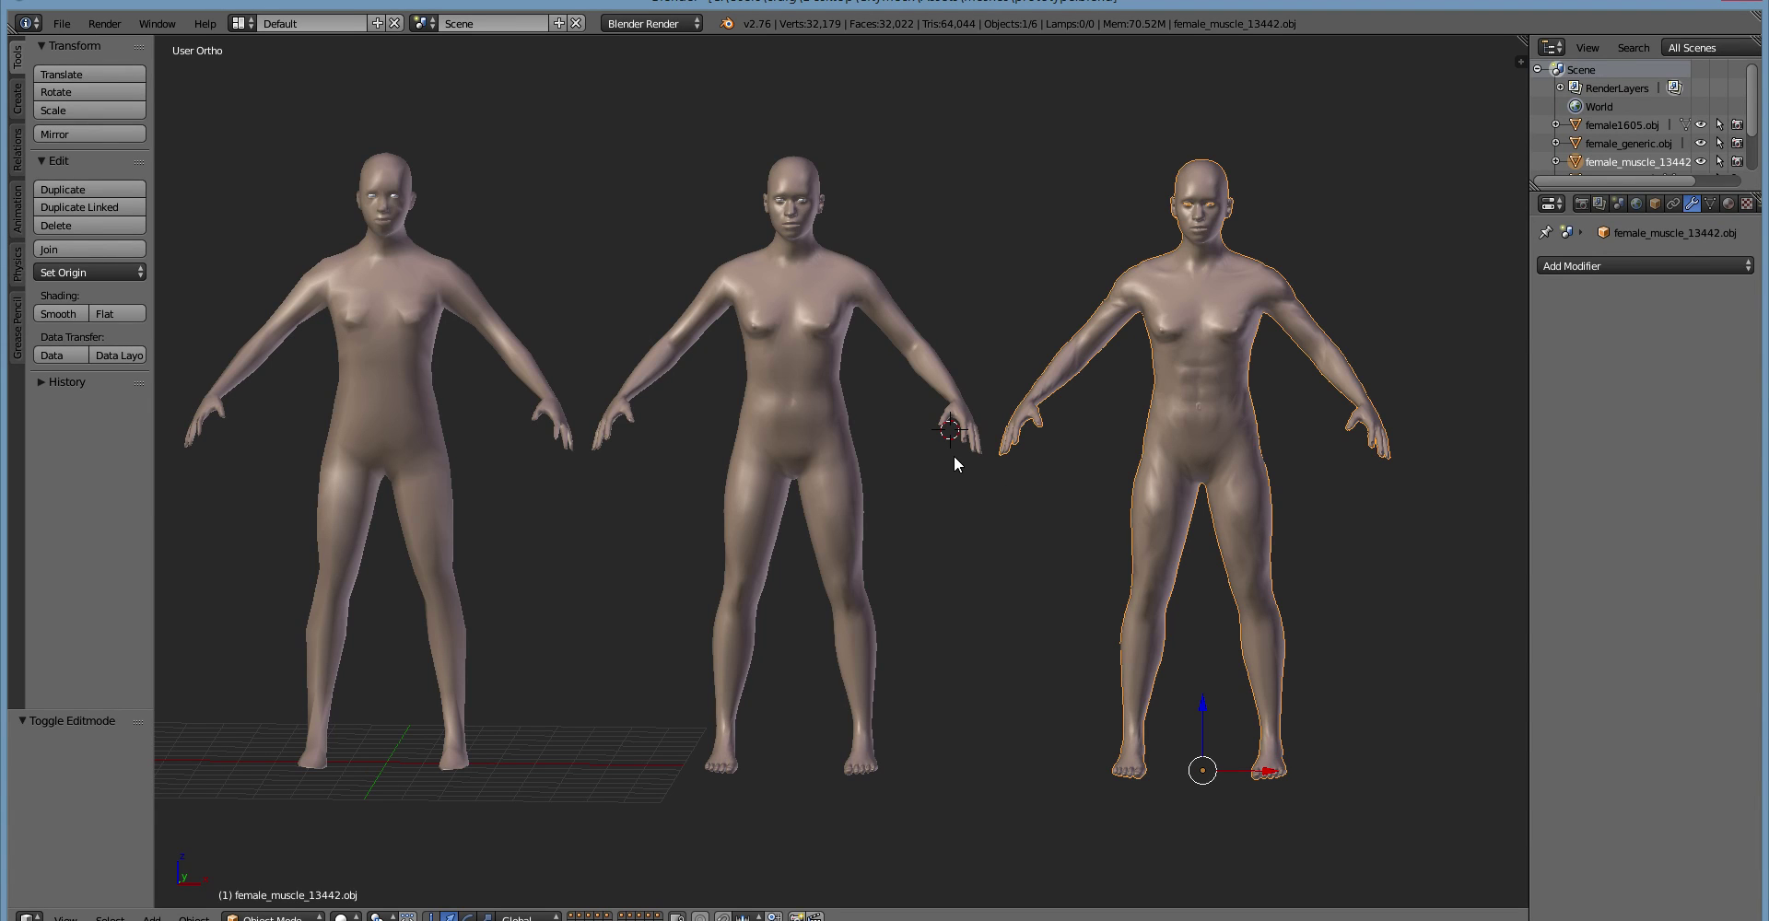
# Orbit around behind the three figures to compare their backs
pyautogui.moveTo(956, 458); pyautogui.dragTo(679, 742, button='middle')
pyautogui.scroll(5, 783, 673)
pyautogui.moveTo(869, 597); pyautogui.dragTo(785, 603, button='middle')
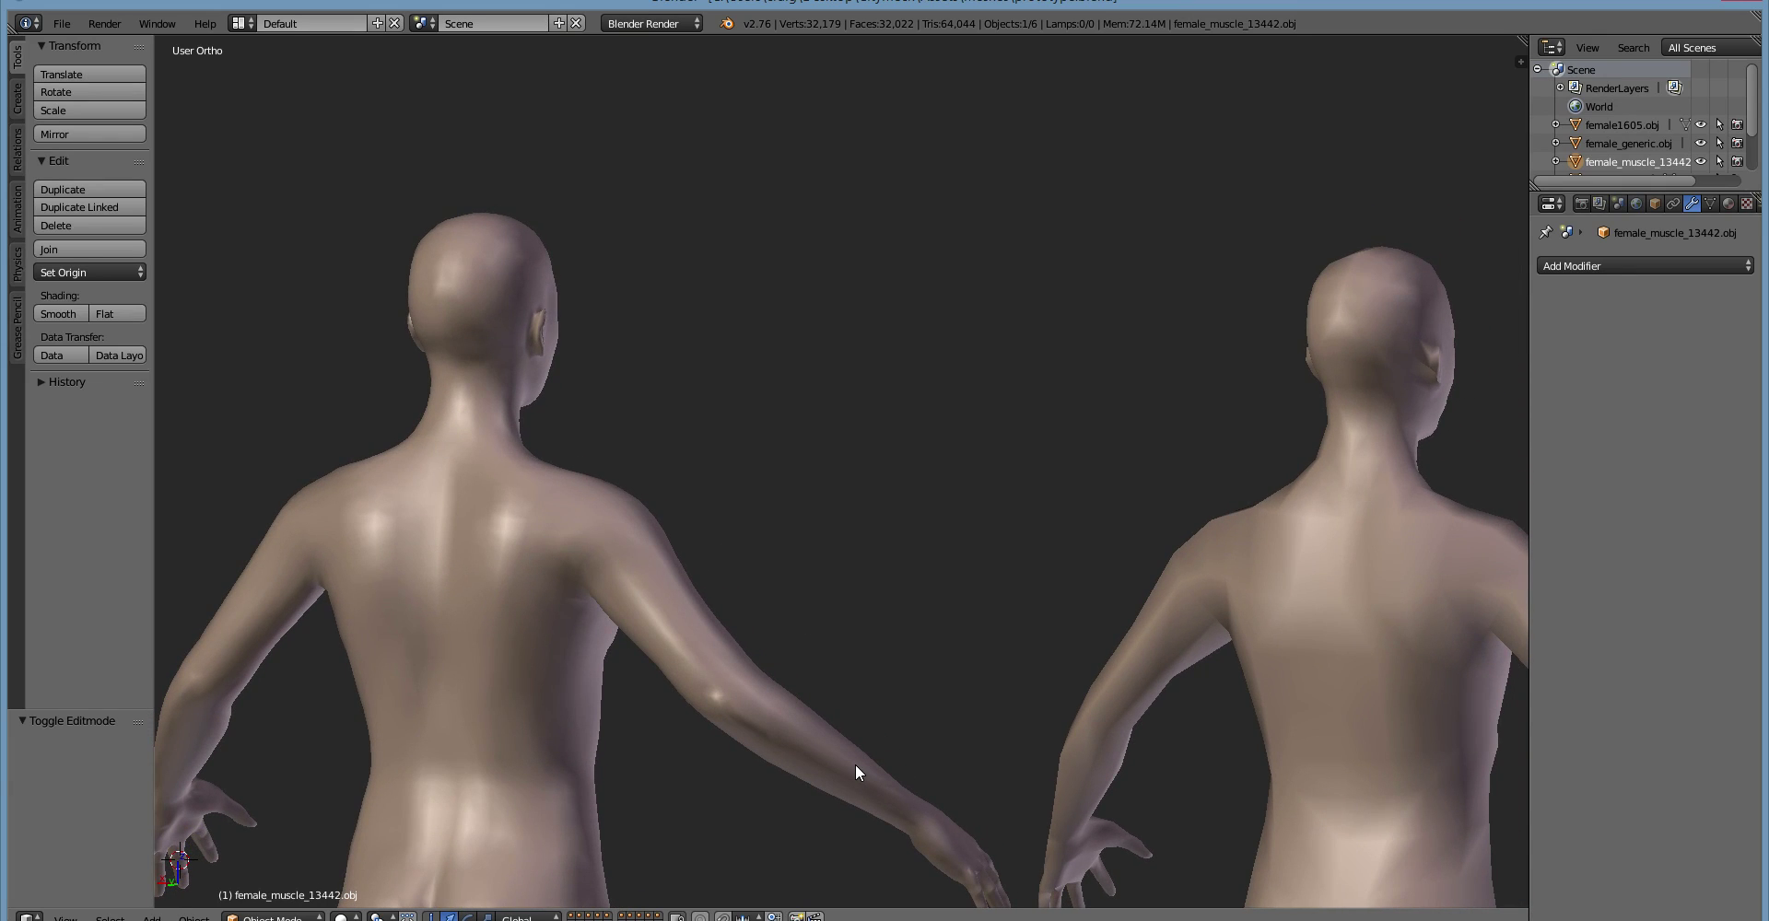
pyautogui.keyDown('ctrl'); pyautogui.moveTo(855, 772); pyautogui.dragTo(493, 219, button='middle'); pyautogui.keyUp('ctrl')
# Orbit back to the figures' fronts and zoom out to show all three
pyautogui.moveTo(770, 597); pyautogui.dragTo(501, 566, button='middle')
pyautogui.keyDown('shift'); pyautogui.moveTo(1009, 614); pyautogui.dragTo(719, 355, button='middle'); pyautogui.keyUp('shift')
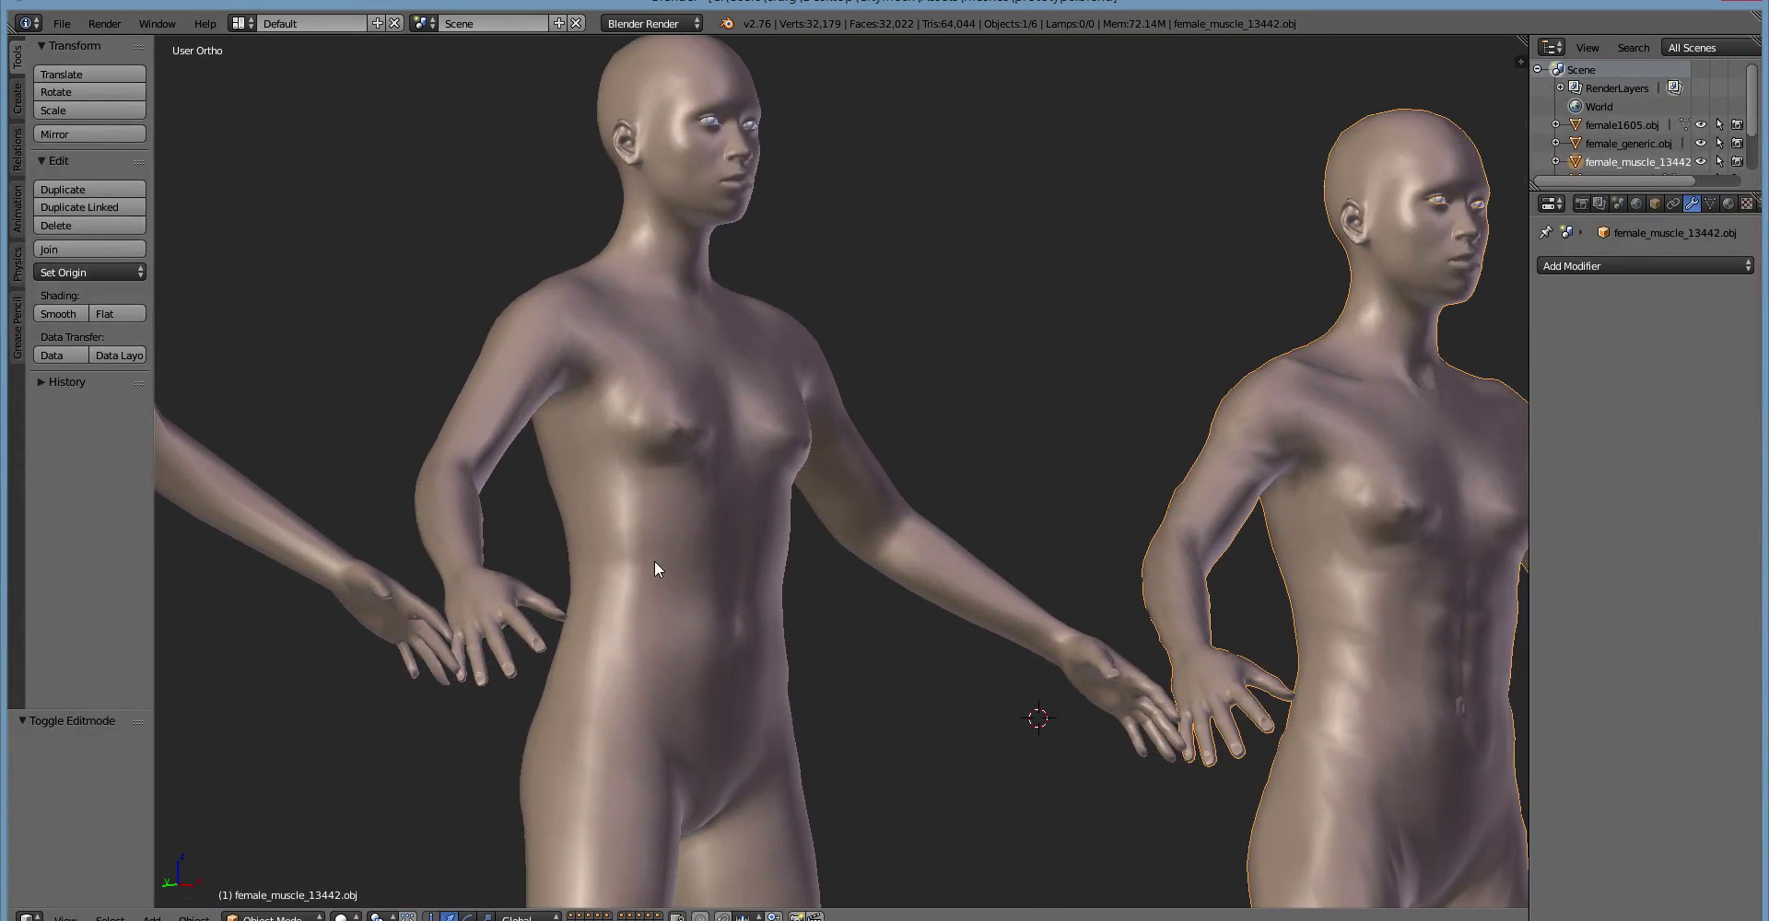
pyautogui.scroll(-3, 855, 783)
pyautogui.moveTo(553, 660); pyautogui.dragTo(978, 737, button='middle')
pyautogui.scroll(-2, 612, 644)
pyautogui.scroll(-4, 912, 663)
pyautogui.scroll(-1, 947, 710)
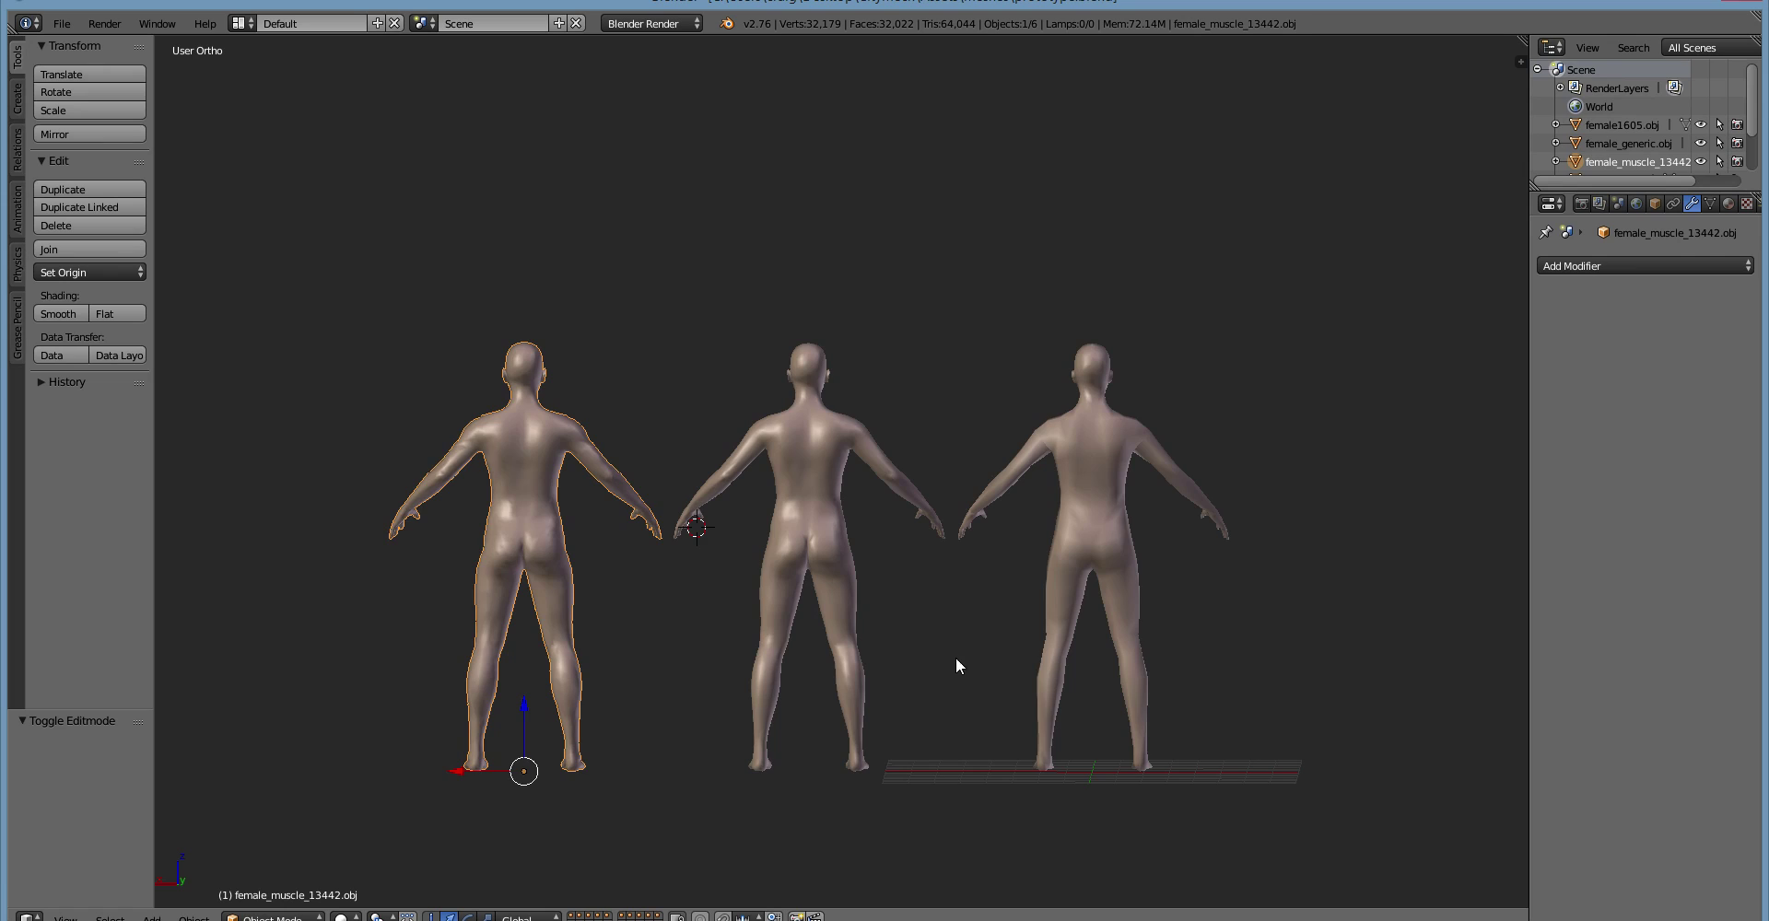
# Orbit high above the three figures and zoom out for a top-down game-camera view
pyautogui.moveTo(958, 668); pyautogui.dragTo(974, 688, button='middle')
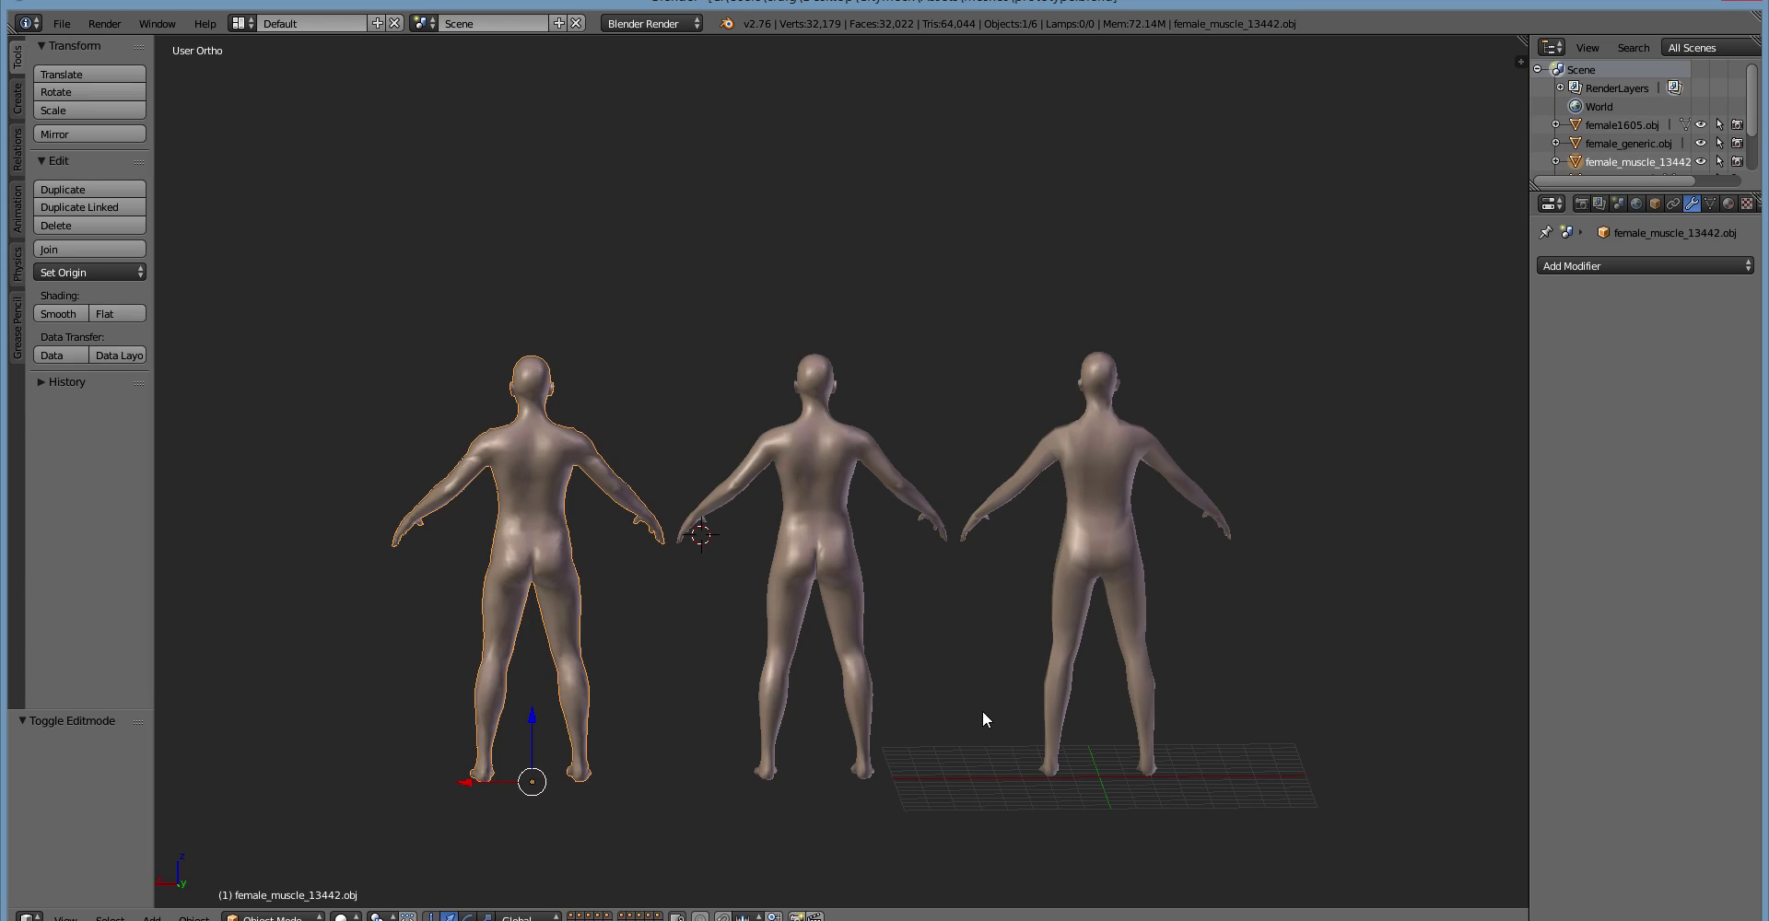
pyautogui.moveTo(982, 716); pyautogui.dragTo(891, 705, button='middle')
pyautogui.moveTo(890, 610); pyautogui.dragTo(919, 676, button='middle')
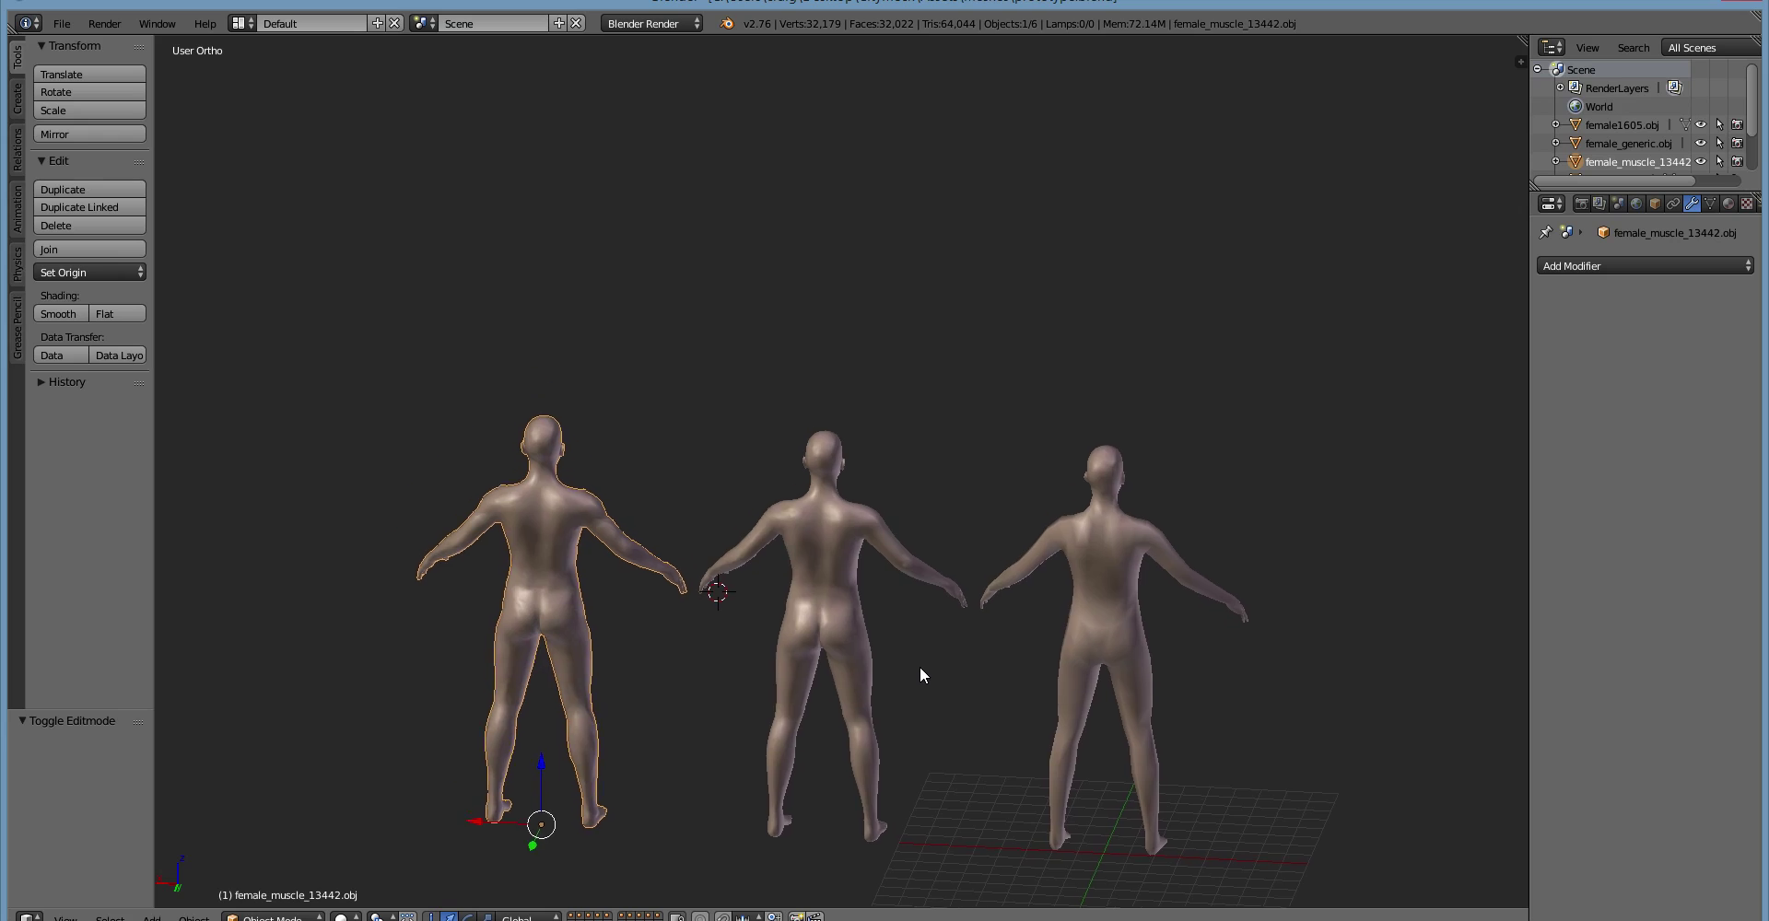
pyautogui.scroll(1, 920, 677)
pyautogui.scroll(-2, 920, 677)
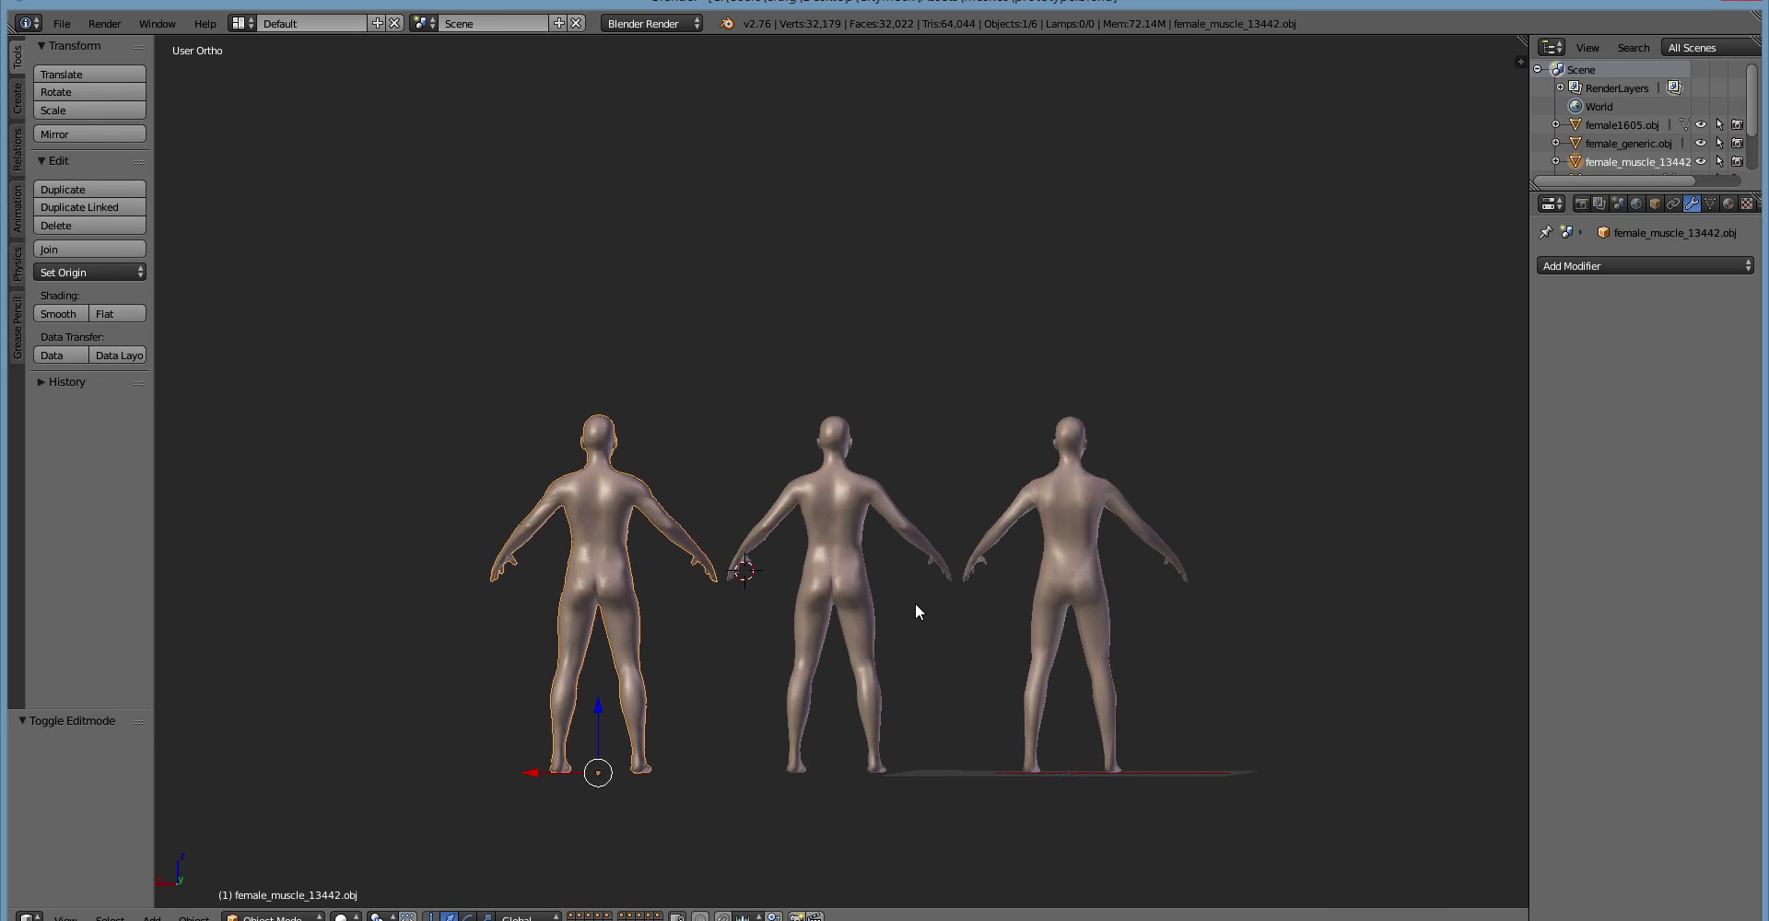
pyautogui.moveTo(916, 604); pyautogui.dragTo(877, 750, button='middle')
pyautogui.scroll(-3, 924, 771)
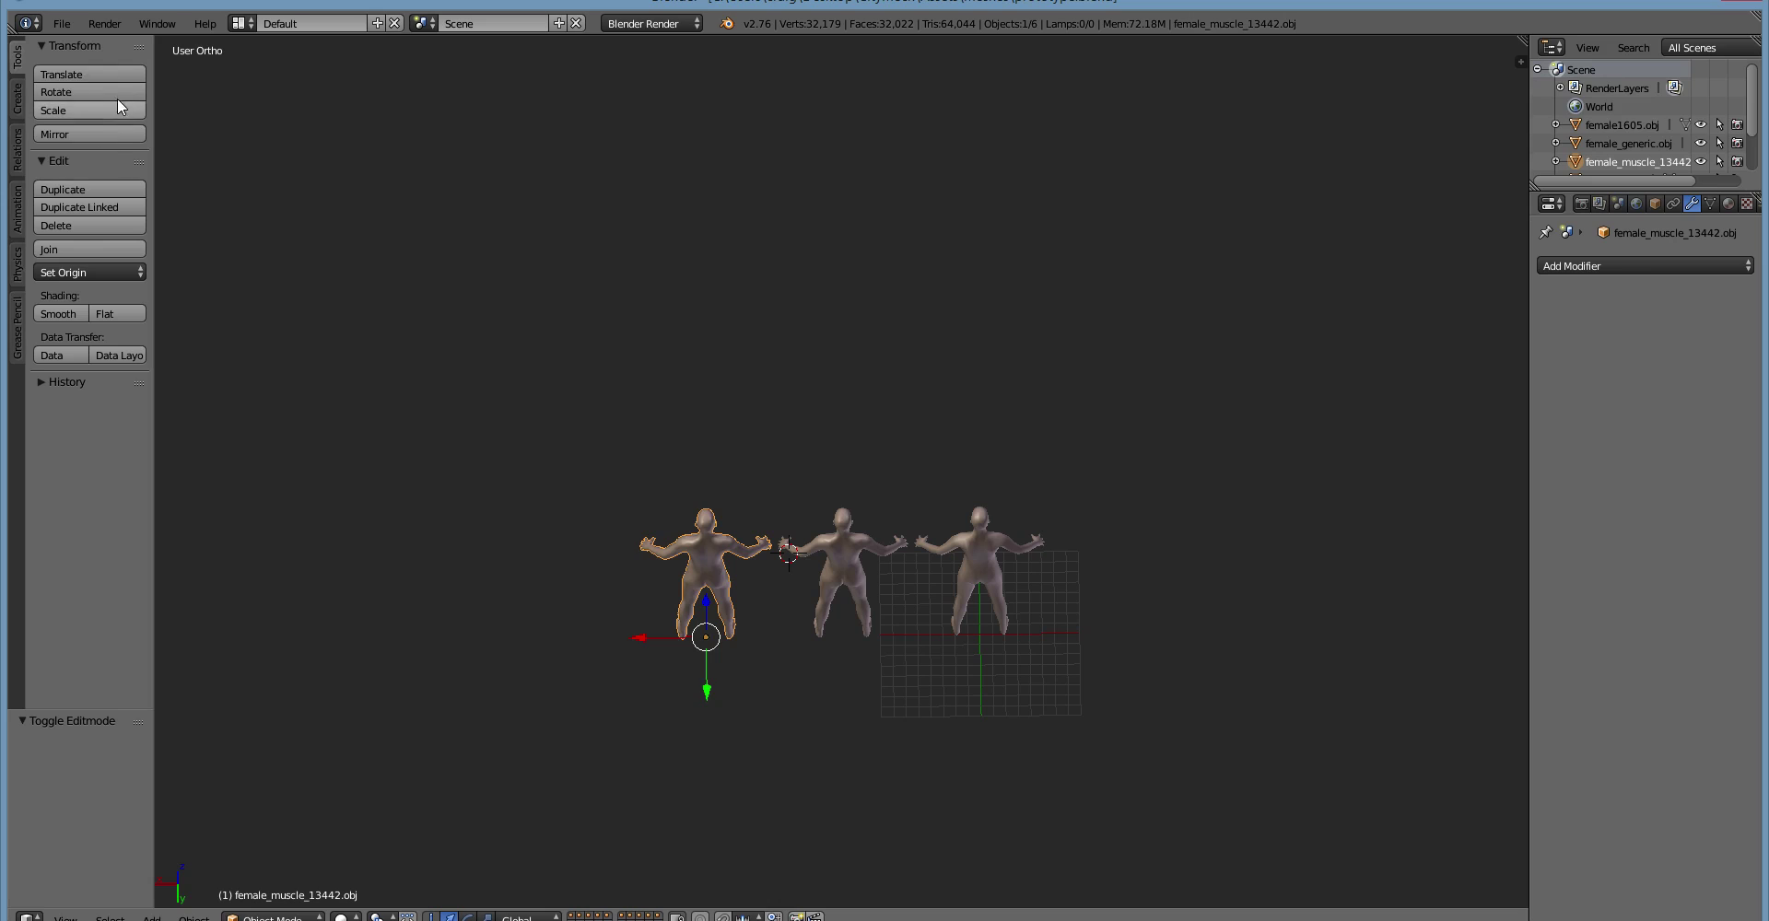
# Rotate the female_muscle_13442 figure about -174° around Z so it faces the other way
pyautogui.click(89, 92)
pyautogui.rightClick(720, 631)
pyautogui.press('r')
pyautogui.press('z')
pyautogui.click(333, 544)
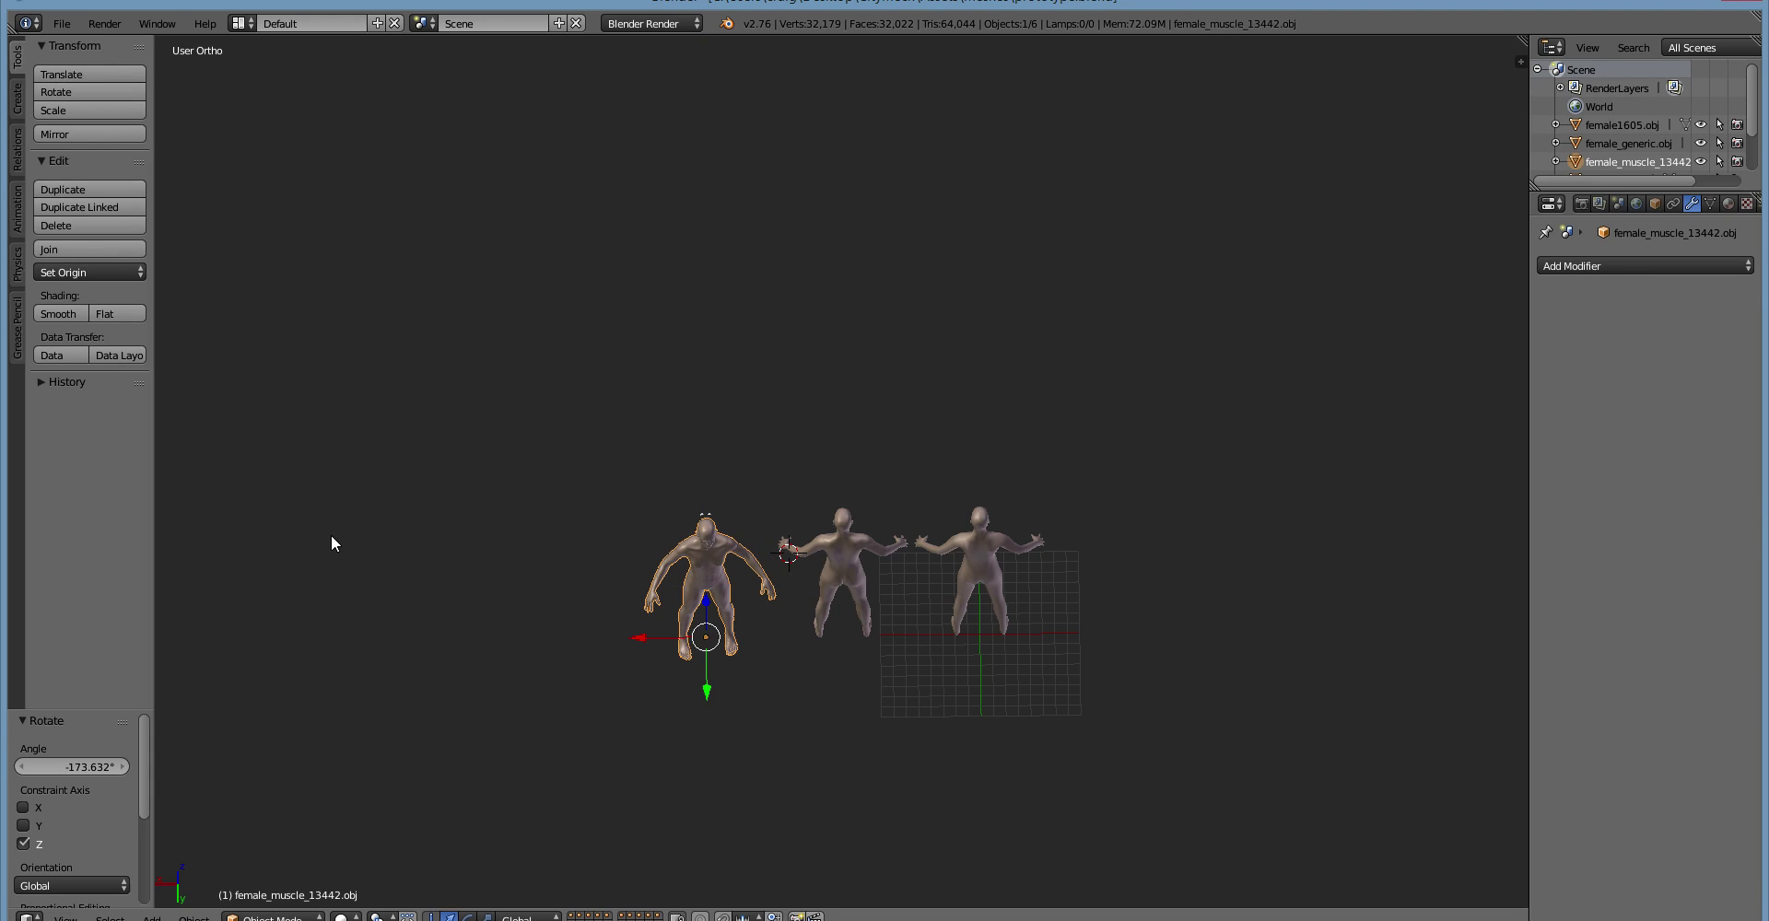
# Place the 3D cursor beside the figures, adjust the view, and select female1605
pyautogui.click(1147, 667)
pyautogui.scroll(1, 1147, 666)
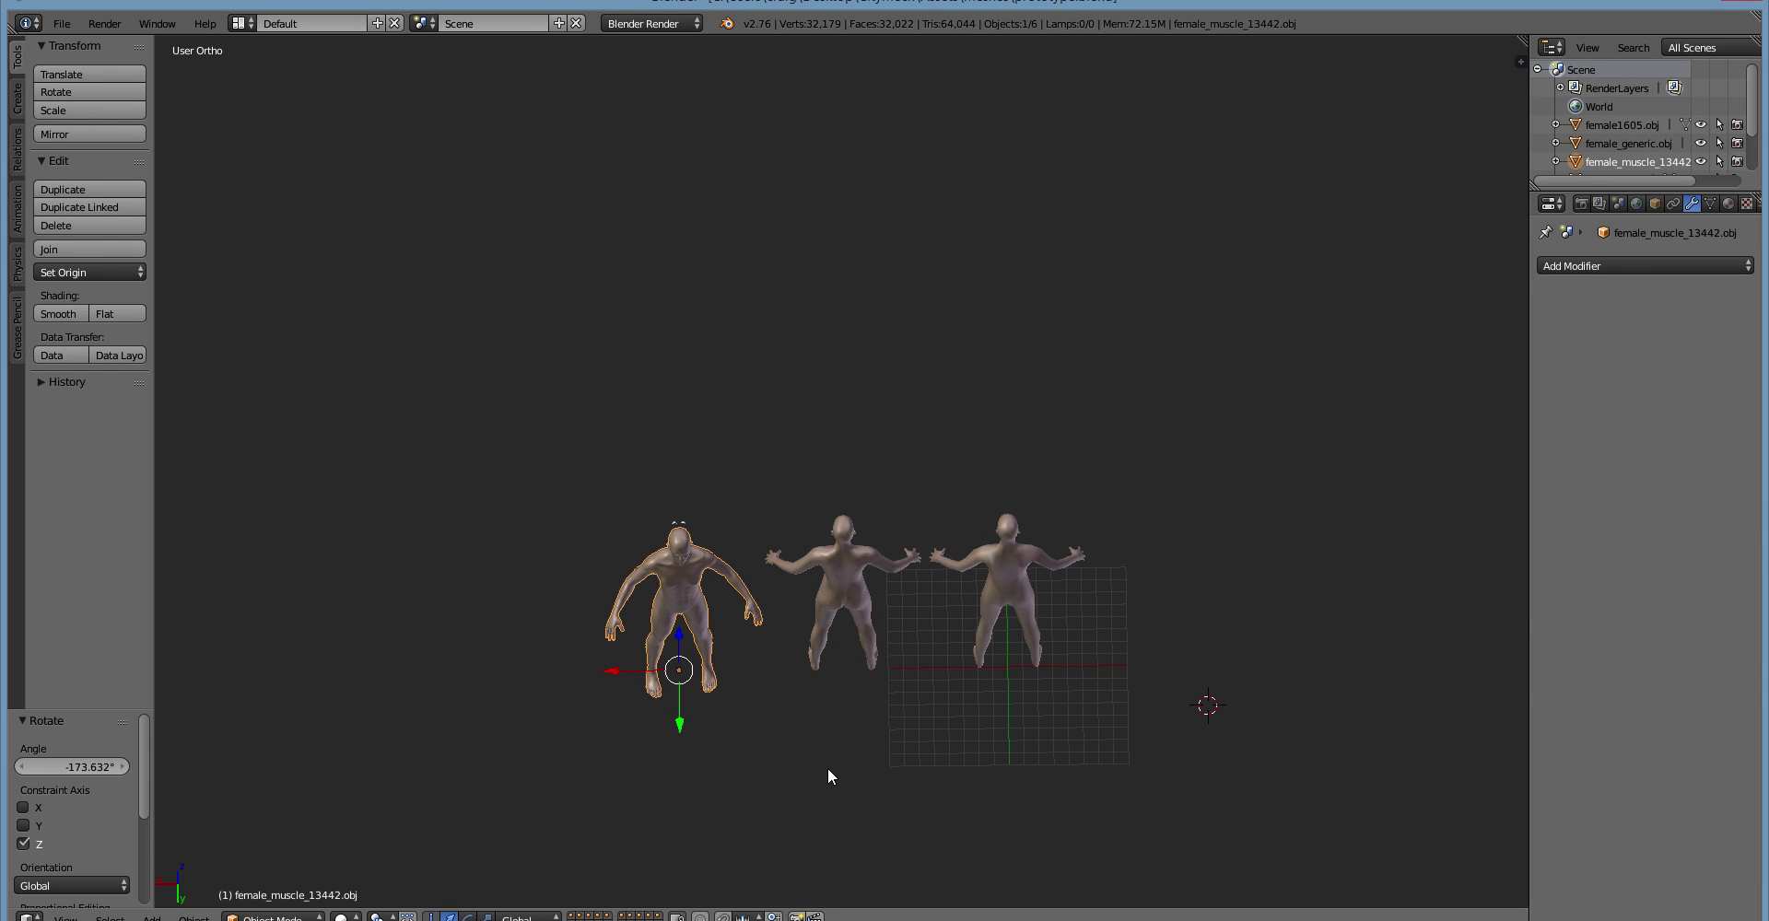
pyautogui.moveTo(827, 767)
pyautogui.mouseDown(button='middle')
pyautogui.moveTo(805, 756)
pyautogui.moveTo(819, 761)
pyautogui.mouseUp(button='middle')
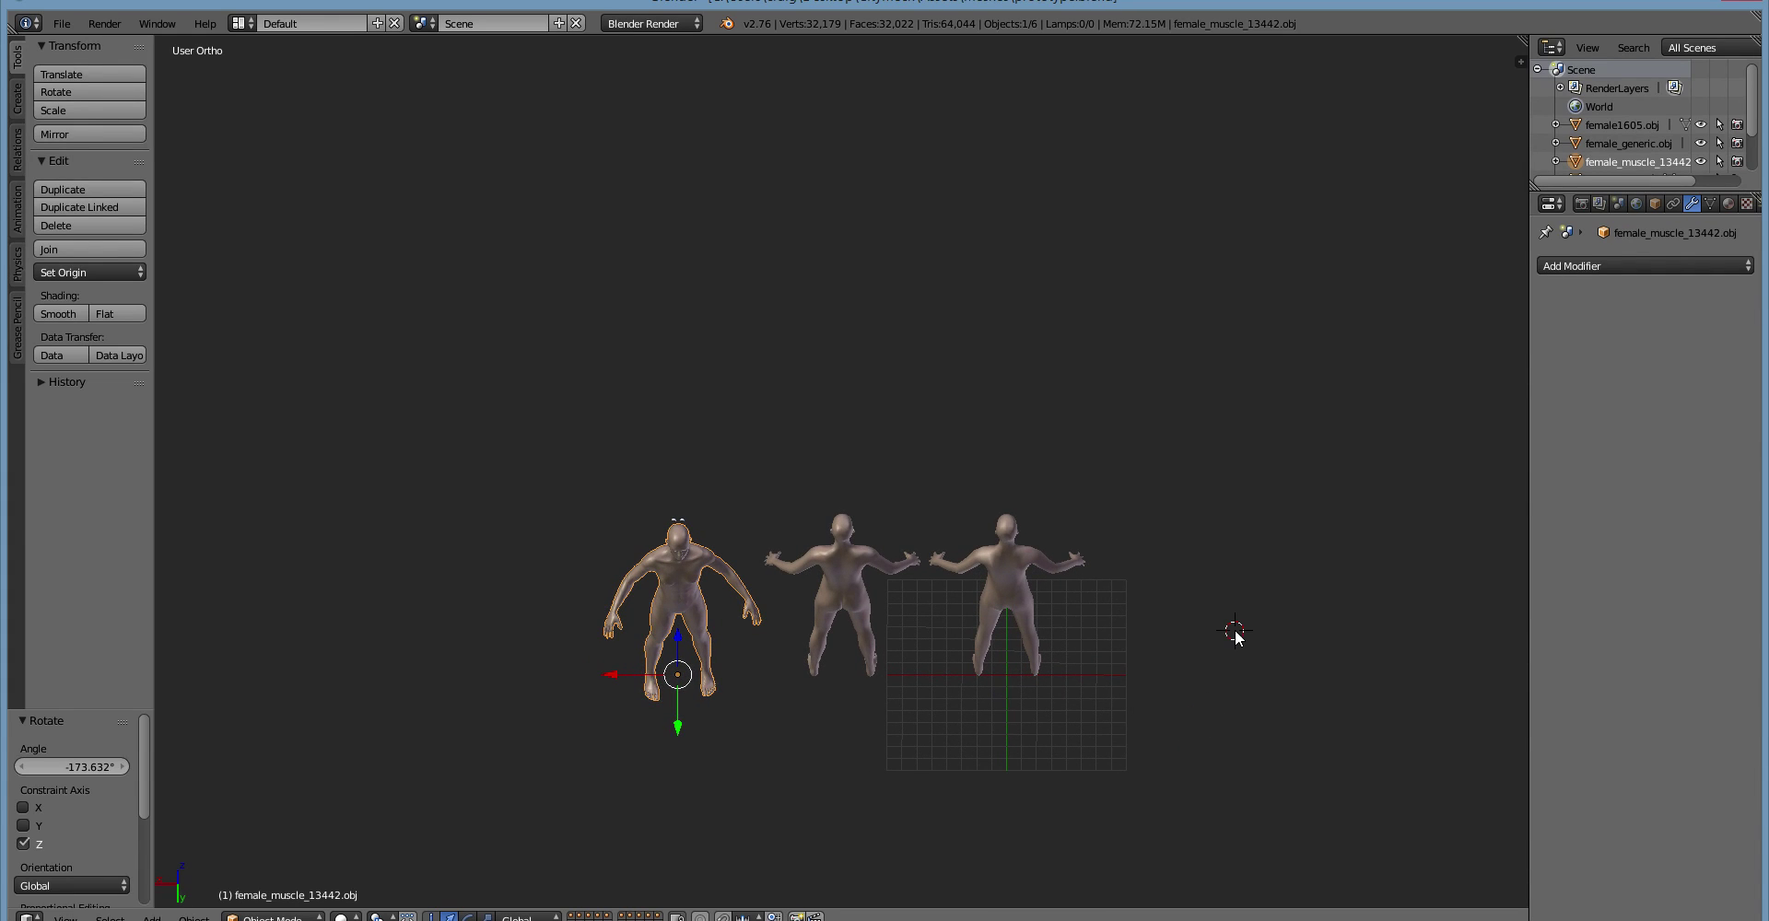
pyautogui.rightClick(994, 588)
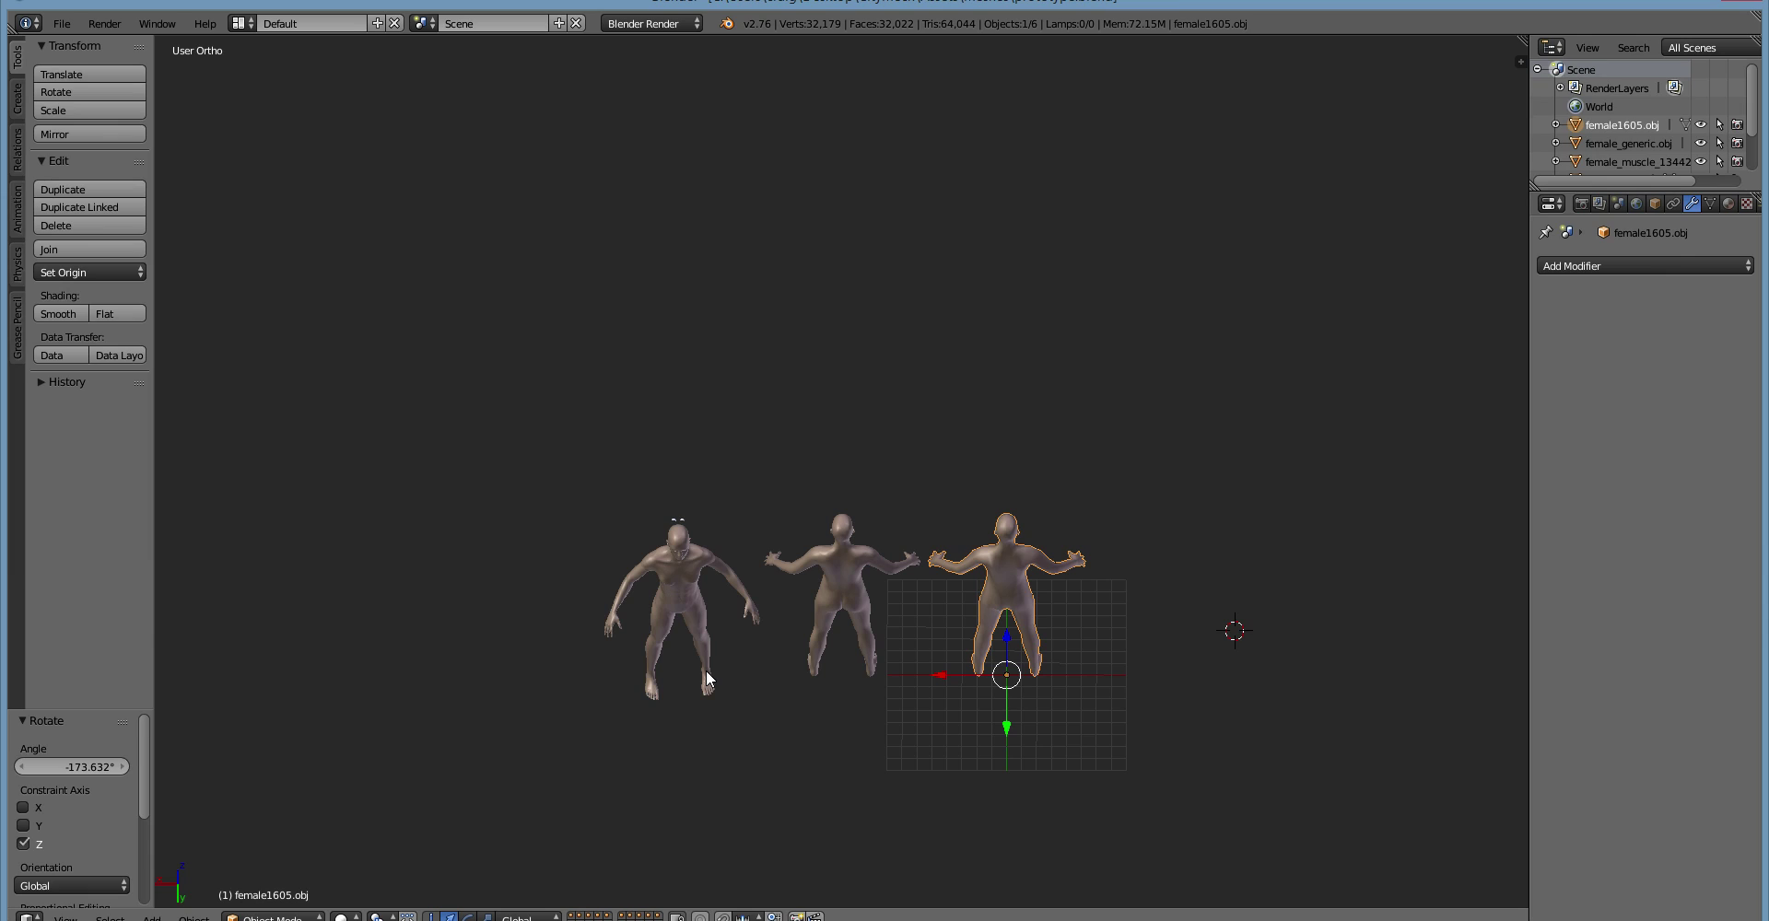
# Orbit down to a lower, near-level frontal view of the three figures
pyautogui.moveTo(707, 679); pyautogui.dragTo(422, 691, button='middle')
pyautogui.scroll(3, 604, 615)
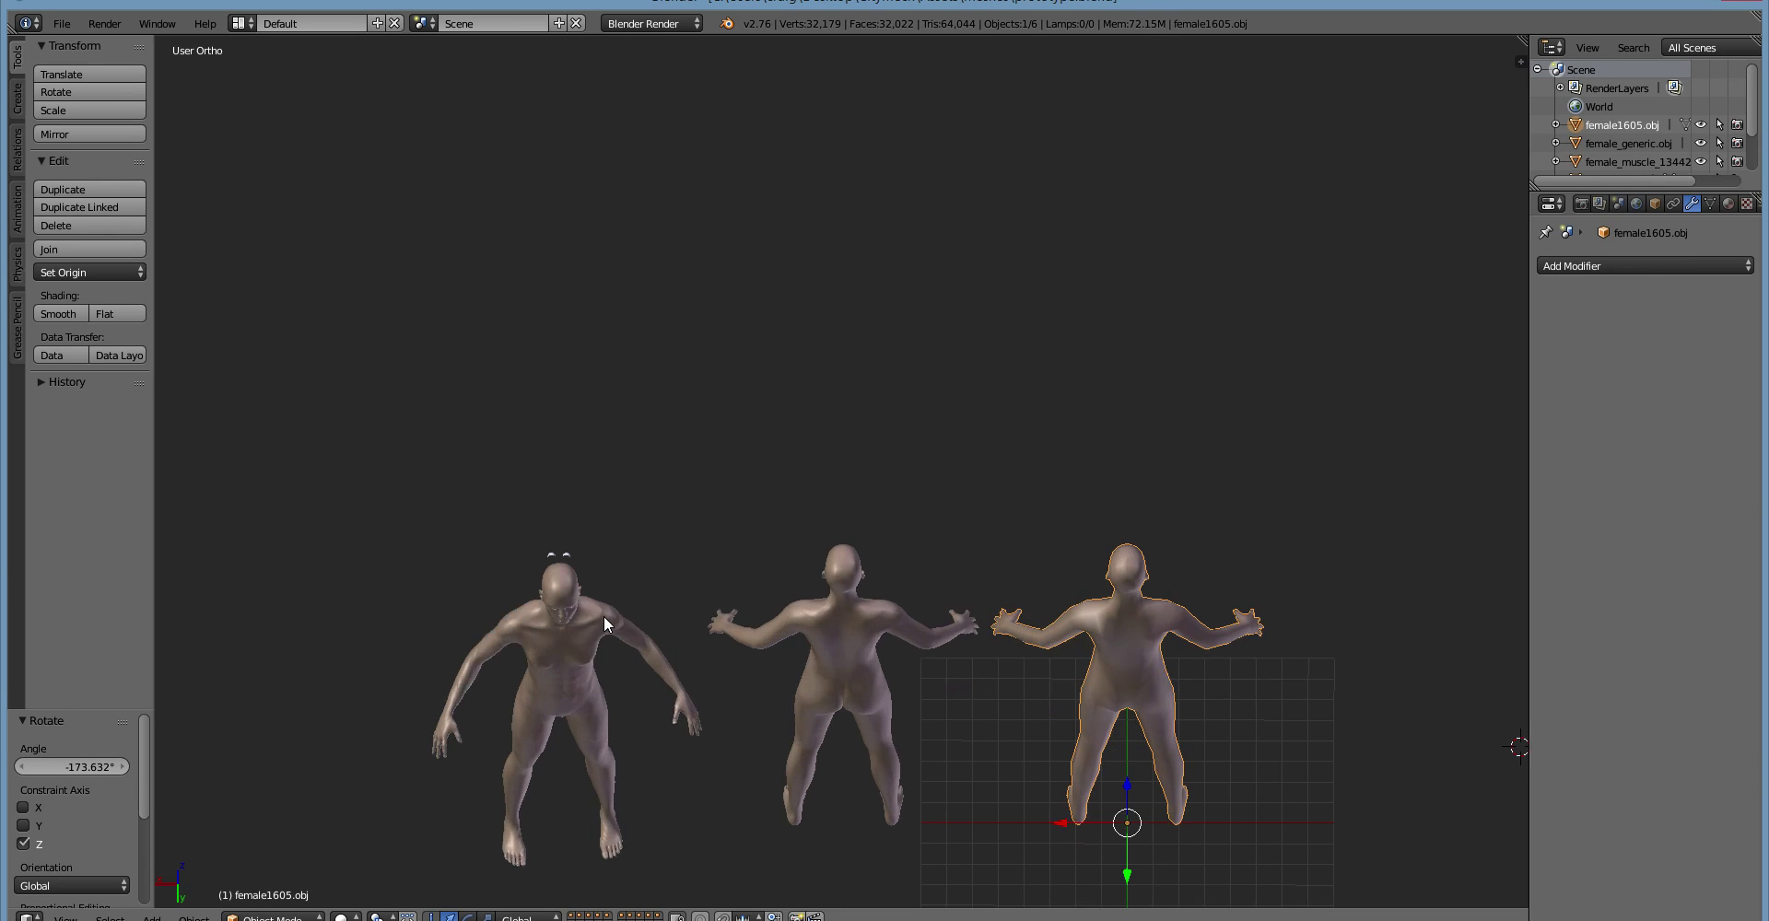
pyautogui.moveTo(767, 654); pyautogui.dragTo(533, 613, button='middle')
# Briefly show the middle female_generic figure's wireframe in Edit Mode, then return to Object Mode
pyautogui.rightClick(819, 611)
pyautogui.press('Tab')
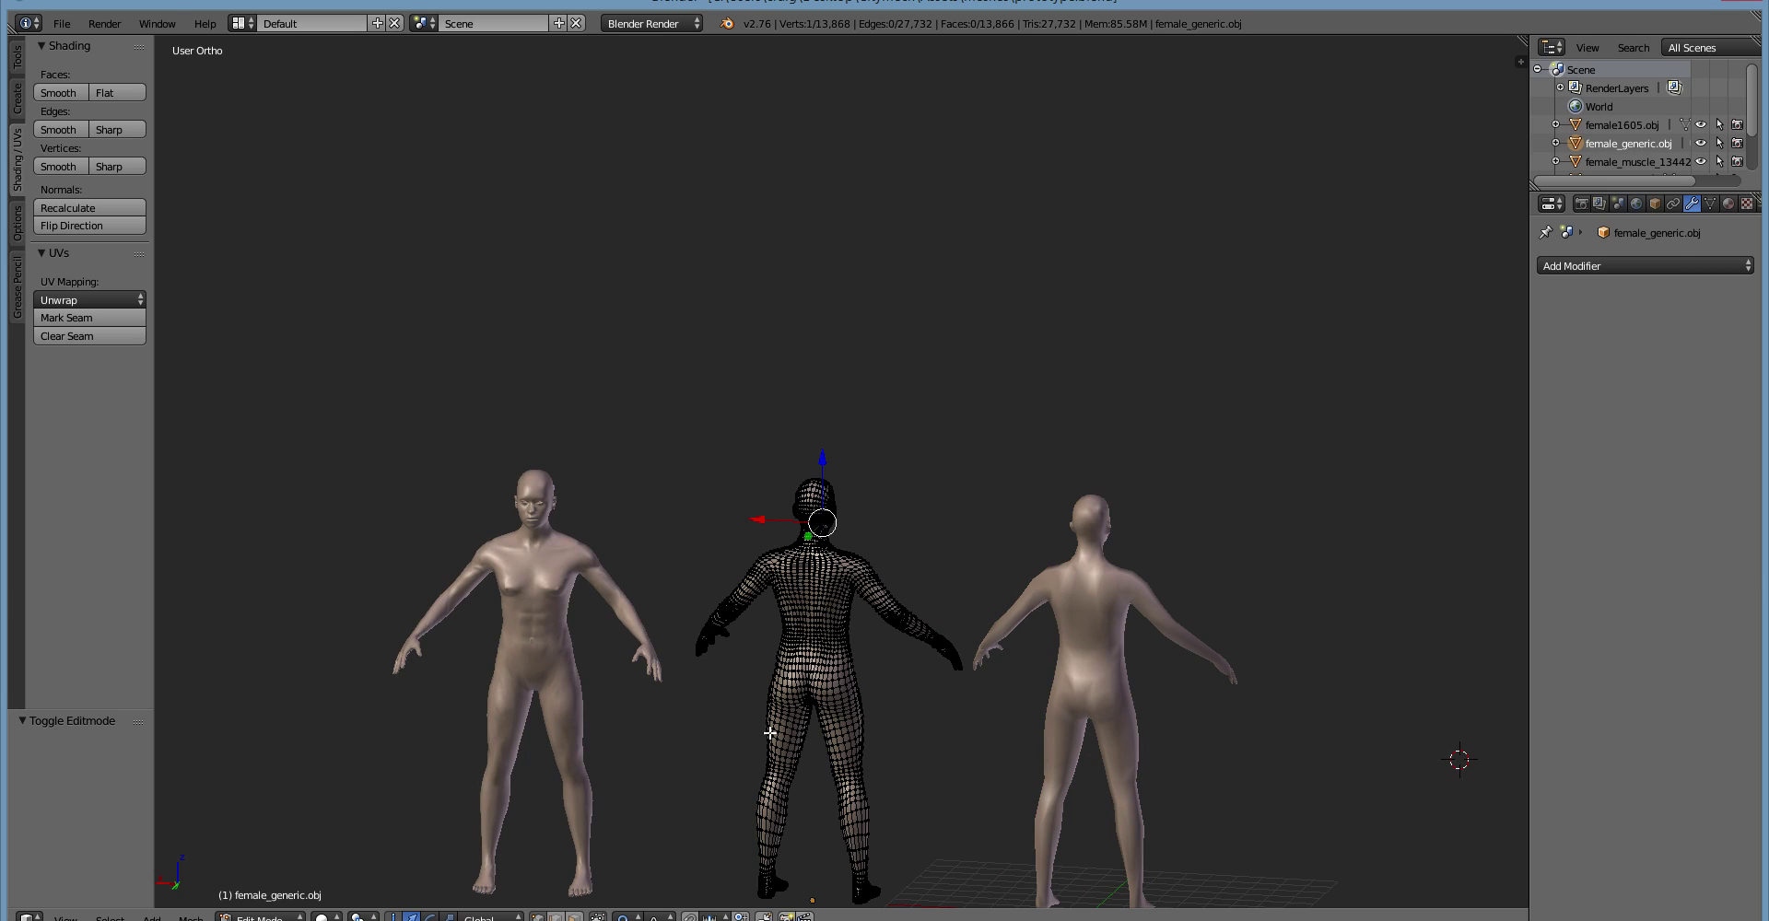
pyautogui.press('Tab')
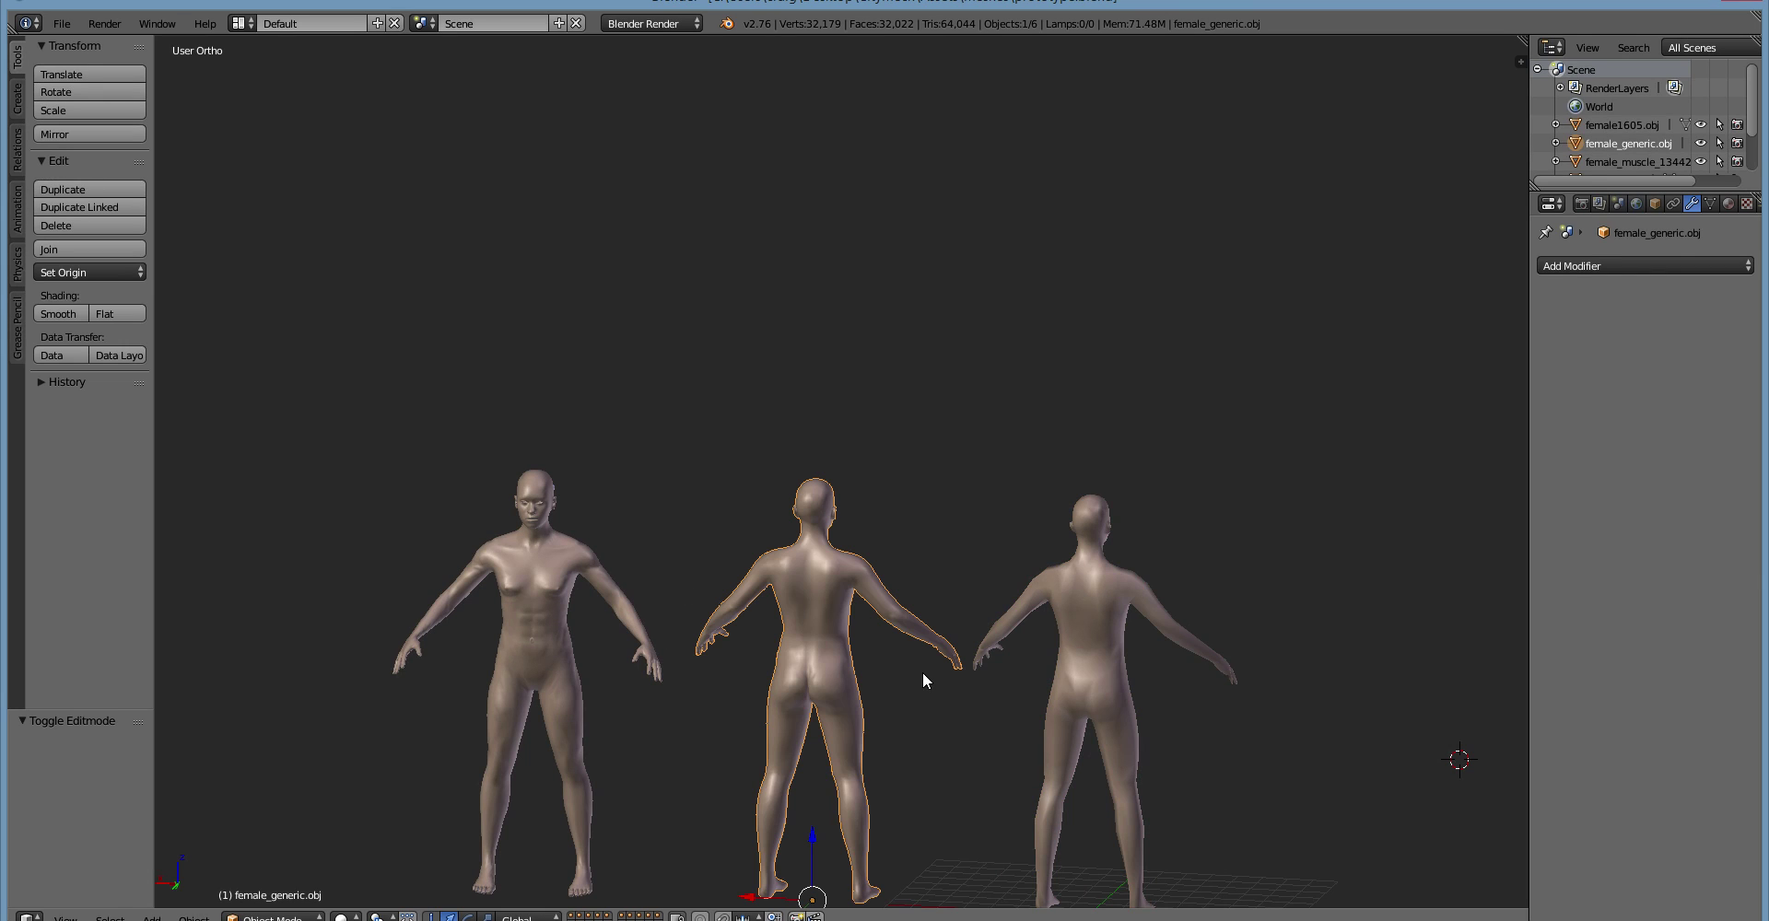